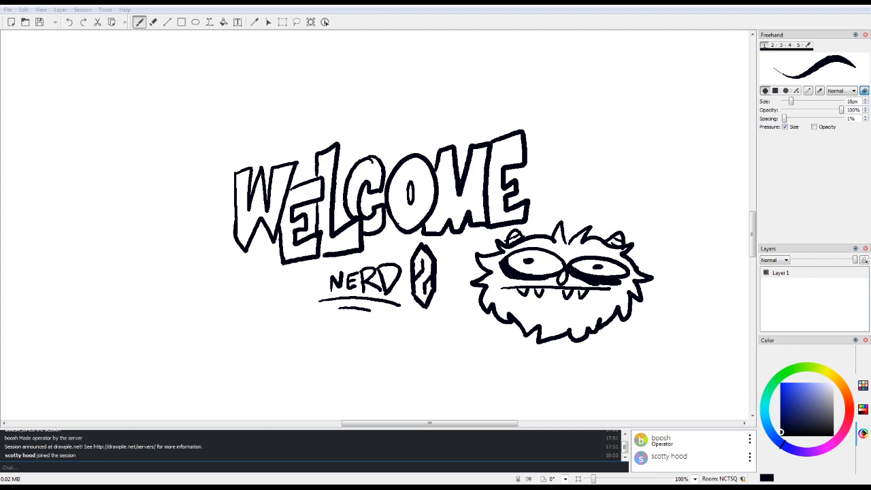
Step: Add three new layers above Layer 1
{"action": "key", "text": "alt+Tab"}
{"action": "mouse_move", "coordinate": [752, 233]}
{"action": "left_mouse_down"}
{"action": "mouse_move", "coordinate": [752, 285]}
{"action": "mouse_move", "coordinate": [752, 218]}
{"action": "left_mouse_up"}
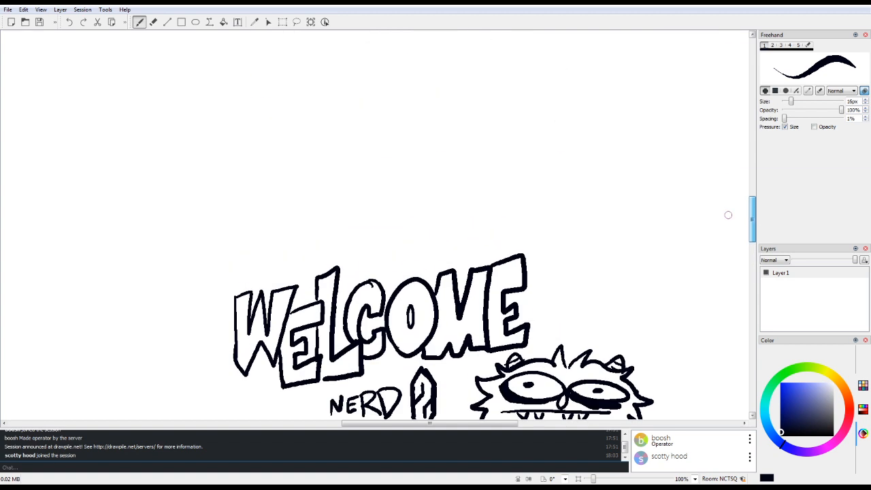
{"action": "scroll", "coordinate": [728, 215], "scroll_direction": "down", "scroll_amount": 3}
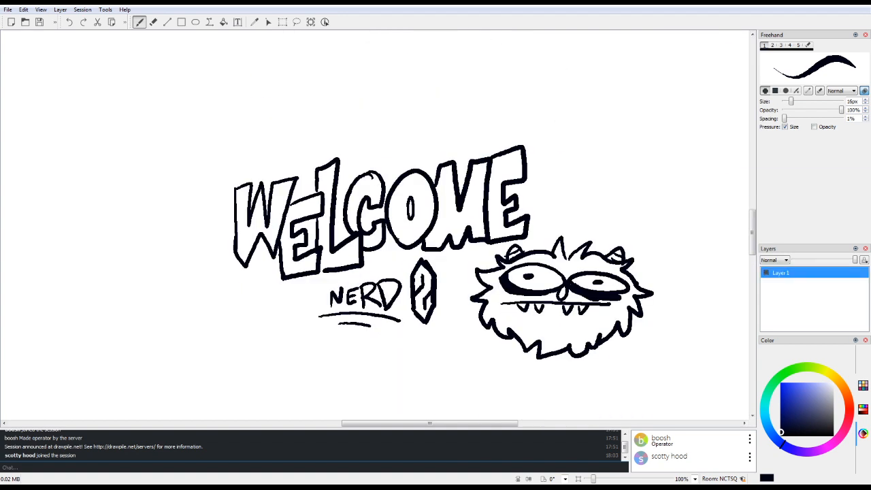
{"action": "key", "text": "ctrl+shift+Insert"}
{"action": "key", "text": "ctrl+shift+Insert"}
{"action": "key", "text": "ctrl+shift+Insert"}
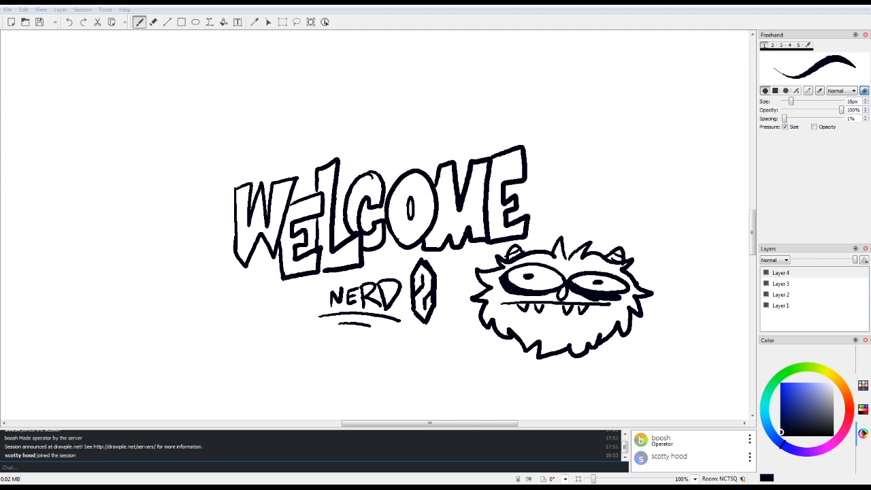
Step: Sketch a man's rounded head with a flat jaw, angular sideburns and full lips in an empty canvas area on Layer 4
{"action": "left_click_drag", "start_coordinate": [752, 231], "coordinate": [752, 273]}
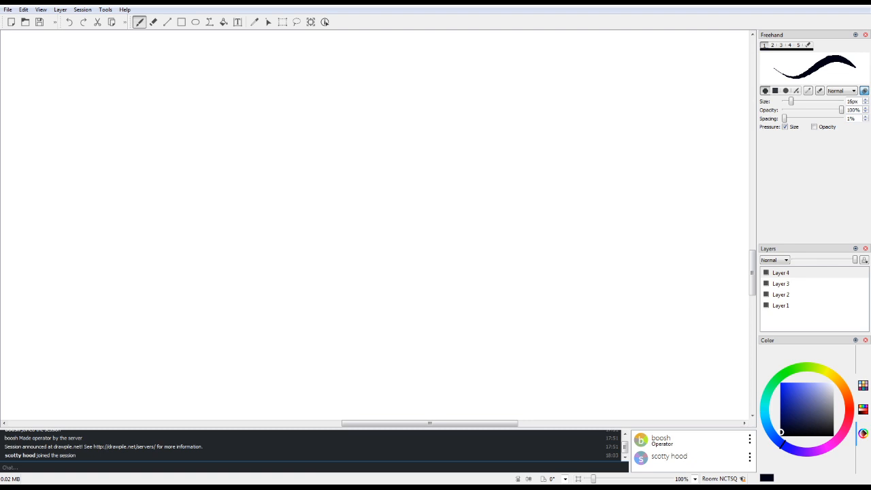
{"action": "left_click_drag", "start_coordinate": [594, 479], "coordinate": [589, 479]}
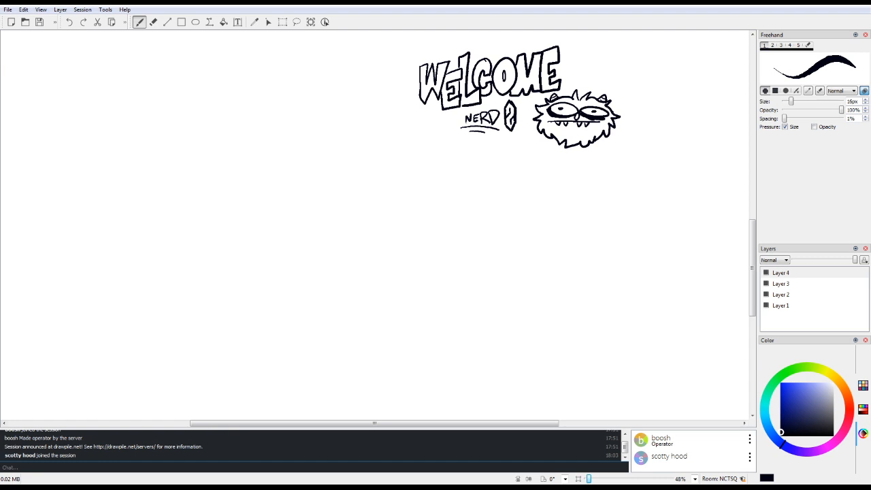
{"action": "left_click_drag", "start_coordinate": [752, 265], "coordinate": [746, 298]}
{"action": "mouse_move", "coordinate": [292, 178]}
{"action": "left_mouse_down"}
{"action": "mouse_move", "coordinate": [281, 239]}
{"action": "mouse_move", "coordinate": [350, 182]}
{"action": "mouse_move", "coordinate": [339, 241]}
{"action": "left_mouse_up"}
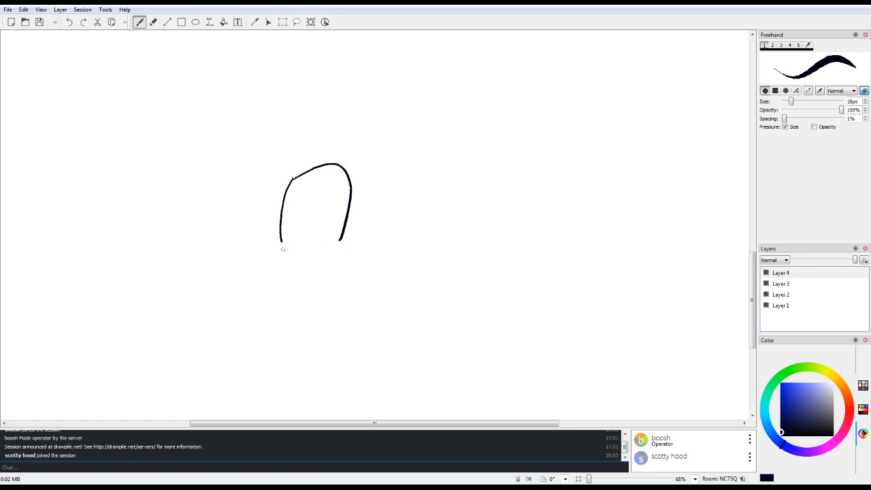
{"action": "mouse_move", "coordinate": [282, 248]}
{"action": "left_mouse_down"}
{"action": "mouse_move", "coordinate": [340, 243]}
{"action": "mouse_move", "coordinate": [350, 196]}
{"action": "left_mouse_up"}
{"action": "mouse_move", "coordinate": [280, 215]}
{"action": "left_mouse_down"}
{"action": "mouse_move", "coordinate": [291, 244]}
{"action": "mouse_move", "coordinate": [308, 217]}
{"action": "mouse_move", "coordinate": [322, 224]}
{"action": "left_mouse_up"}
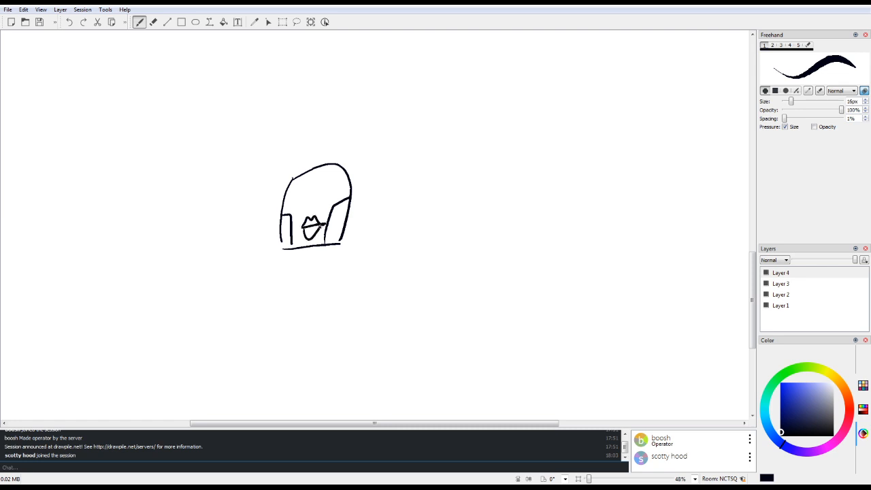
Step: Draw angry eyes, ears and two hair tufts on the head, and add the neck lines below it
{"action": "mouse_move", "coordinate": [292, 194]}
{"action": "left_mouse_down"}
{"action": "mouse_move", "coordinate": [334, 189]}
{"action": "mouse_move", "coordinate": [329, 198]}
{"action": "mouse_move", "coordinate": [332, 185]}
{"action": "mouse_move", "coordinate": [347, 224]}
{"action": "left_mouse_up"}
{"action": "mouse_move", "coordinate": [281, 215]}
{"action": "left_mouse_down"}
{"action": "mouse_move", "coordinate": [278, 250]}
{"action": "mouse_move", "coordinate": [255, 272]}
{"action": "left_mouse_up"}
{"action": "left_click_drag", "start_coordinate": [349, 223], "coordinate": [354, 264]}
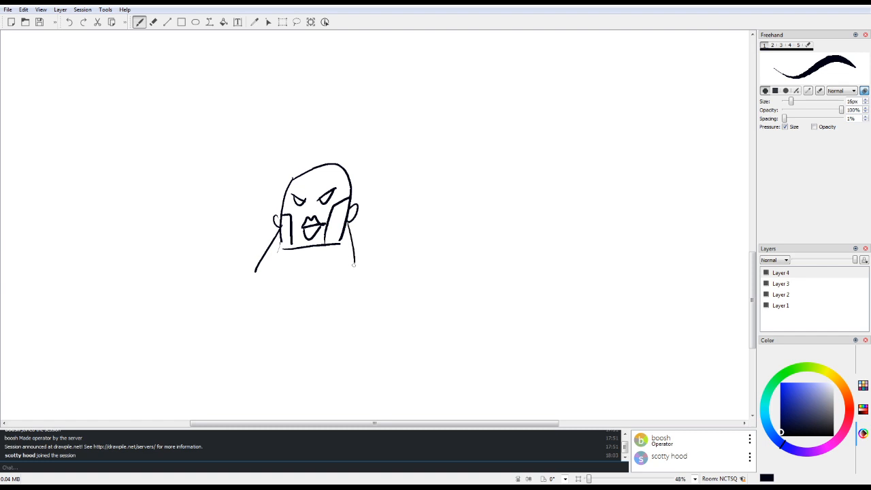
{"action": "mouse_move", "coordinate": [329, 175]}
{"action": "left_mouse_down"}
{"action": "mouse_move", "coordinate": [342, 166]}
{"action": "mouse_move", "coordinate": [330, 182]}
{"action": "mouse_move", "coordinate": [307, 170]}
{"action": "mouse_move", "coordinate": [294, 190]}
{"action": "left_mouse_up"}
{"action": "left_click_drag", "start_coordinate": [279, 258], "coordinate": [294, 280]}
{"action": "left_click_drag", "start_coordinate": [344, 242], "coordinate": [337, 277]}
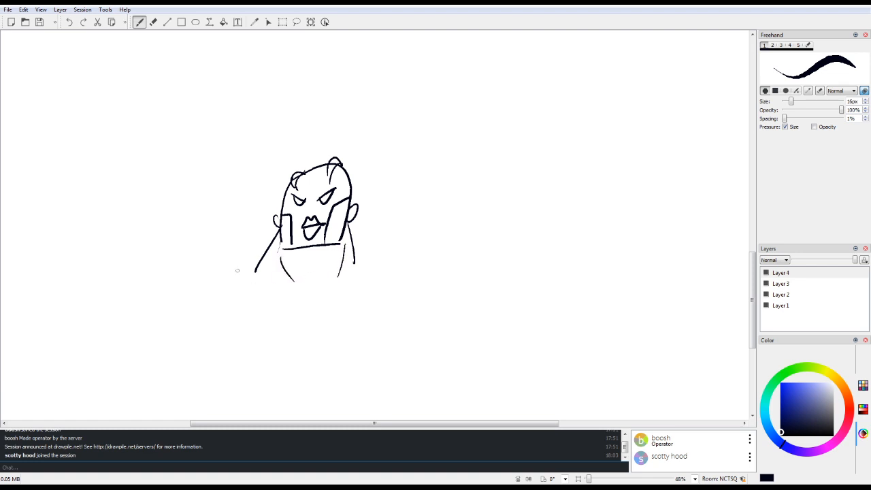
Step: Draw the sloping shoulders and a broad muscular chest with pectoral curves below the neck
{"action": "left_click_drag", "start_coordinate": [256, 261], "coordinate": [216, 302]}
{"action": "left_click_drag", "start_coordinate": [359, 252], "coordinate": [405, 283]}
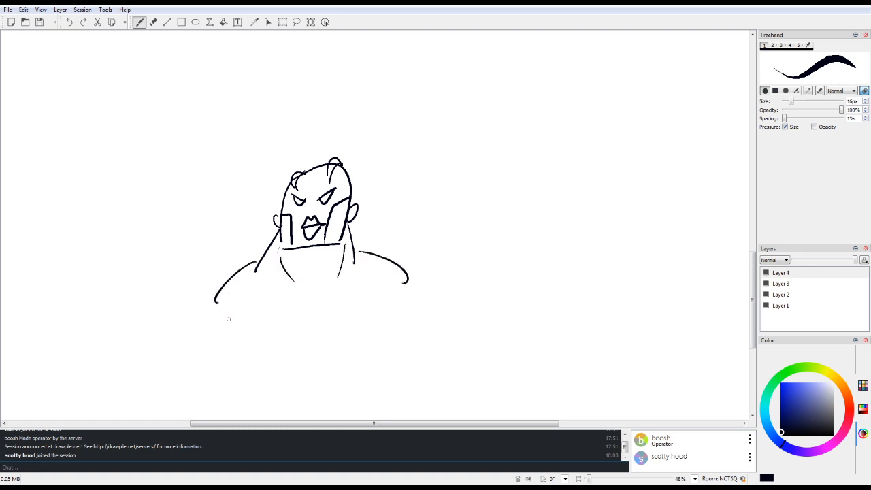
{"action": "left_click_drag", "start_coordinate": [229, 318], "coordinate": [395, 317]}
{"action": "mouse_move", "coordinate": [222, 364]}
{"action": "left_mouse_down"}
{"action": "mouse_move", "coordinate": [260, 397]}
{"action": "mouse_move", "coordinate": [322, 371]}
{"action": "mouse_move", "coordinate": [363, 378]}
{"action": "mouse_move", "coordinate": [414, 328]}
{"action": "left_mouse_up"}
Step: Draw huge muscular arms on both sides of the chest, with a small hand on one of them
{"action": "mouse_move", "coordinate": [415, 272]}
{"action": "left_mouse_down"}
{"action": "mouse_move", "coordinate": [492, 295]}
{"action": "mouse_move", "coordinate": [480, 367]}
{"action": "left_mouse_up"}
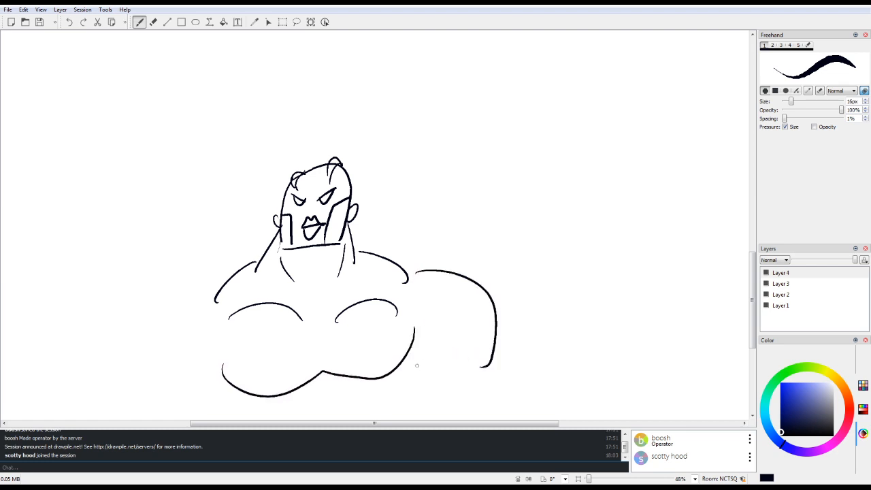
{"action": "left_click_drag", "start_coordinate": [410, 368], "coordinate": [460, 396]}
{"action": "scroll", "coordinate": [447, 293], "scroll_direction": "down", "scroll_amount": 5}
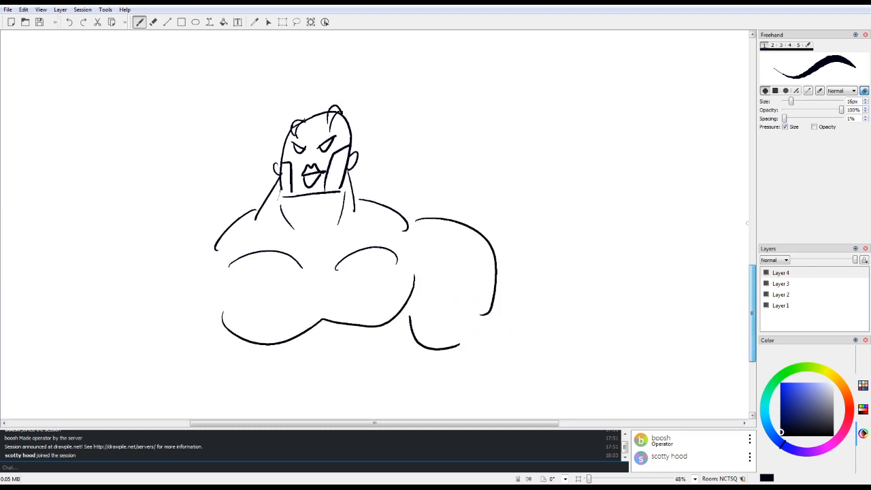
{"action": "left_click_drag", "start_coordinate": [447, 292], "coordinate": [470, 318]}
{"action": "mouse_move", "coordinate": [496, 253]}
{"action": "left_mouse_down"}
{"action": "mouse_move", "coordinate": [491, 325]}
{"action": "mouse_move", "coordinate": [486, 336]}
{"action": "mouse_move", "coordinate": [472, 334]}
{"action": "mouse_move", "coordinate": [475, 349]}
{"action": "mouse_move", "coordinate": [488, 351]}
{"action": "mouse_move", "coordinate": [491, 336]}
{"action": "left_mouse_up"}
{"action": "mouse_move", "coordinate": [206, 191]}
{"action": "left_mouse_down"}
{"action": "mouse_move", "coordinate": [164, 243]}
{"action": "mouse_move", "coordinate": [170, 333]}
{"action": "mouse_move", "coordinate": [186, 333]}
{"action": "left_mouse_up"}
Step: Draw the lower ribcage curves narrowing into a tiny waist with a belt under the chest
{"action": "mouse_move", "coordinate": [230, 285]}
{"action": "left_mouse_down"}
{"action": "mouse_move", "coordinate": [221, 347]}
{"action": "mouse_move", "coordinate": [204, 361]}
{"action": "mouse_move", "coordinate": [222, 361]}
{"action": "mouse_move", "coordinate": [269, 308]}
{"action": "mouse_move", "coordinate": [305, 306]}
{"action": "left_mouse_up"}
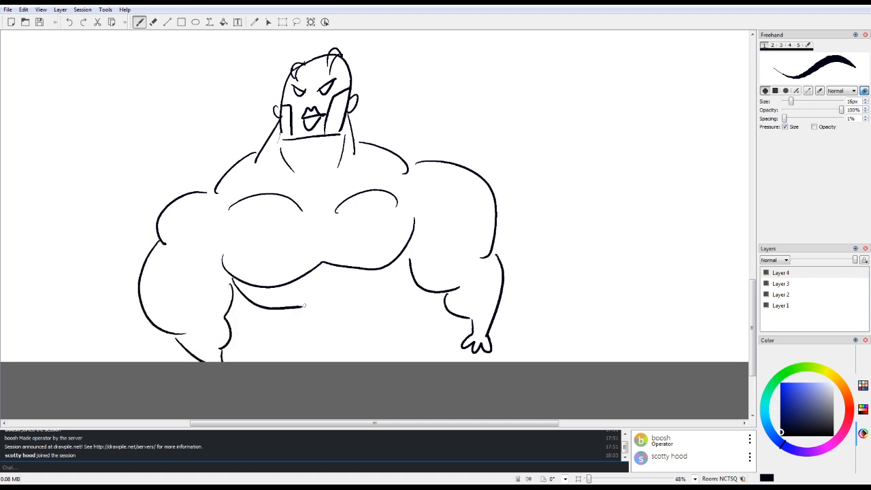
{"action": "mouse_move", "coordinate": [404, 253]}
{"action": "left_mouse_down"}
{"action": "mouse_move", "coordinate": [409, 267]}
{"action": "mouse_move", "coordinate": [361, 299]}
{"action": "left_mouse_up"}
{"action": "mouse_move", "coordinate": [287, 308]}
{"action": "left_mouse_down"}
{"action": "mouse_move", "coordinate": [293, 332]}
{"action": "mouse_move", "coordinate": [358, 323]}
{"action": "mouse_move", "coordinate": [362, 303]}
{"action": "left_mouse_up"}
{"action": "mouse_move", "coordinate": [288, 328]}
{"action": "left_mouse_down"}
{"action": "mouse_move", "coordinate": [290, 339]}
{"action": "mouse_move", "coordinate": [365, 331]}
{"action": "mouse_move", "coordinate": [363, 319]}
{"action": "left_mouse_up"}
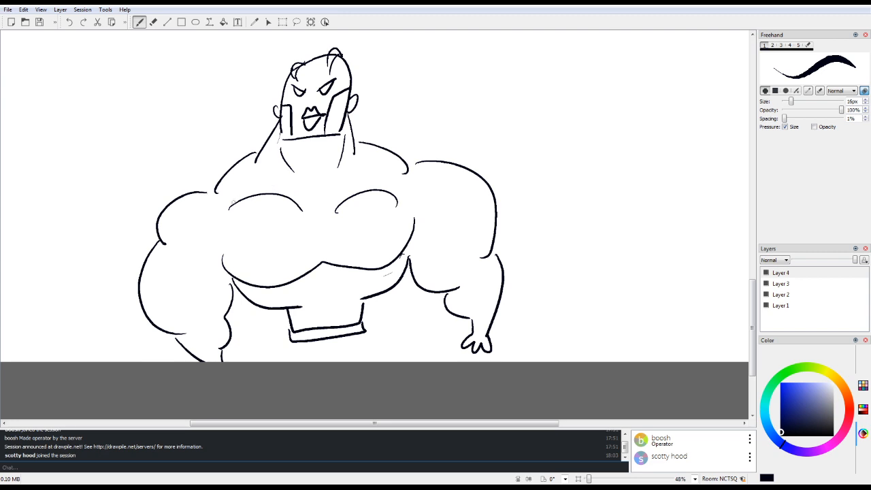
Step: Draw curved sleeve openings where both arms meet the torso and connect them to the body outline
{"action": "left_click_drag", "start_coordinate": [216, 183], "coordinate": [224, 250]}
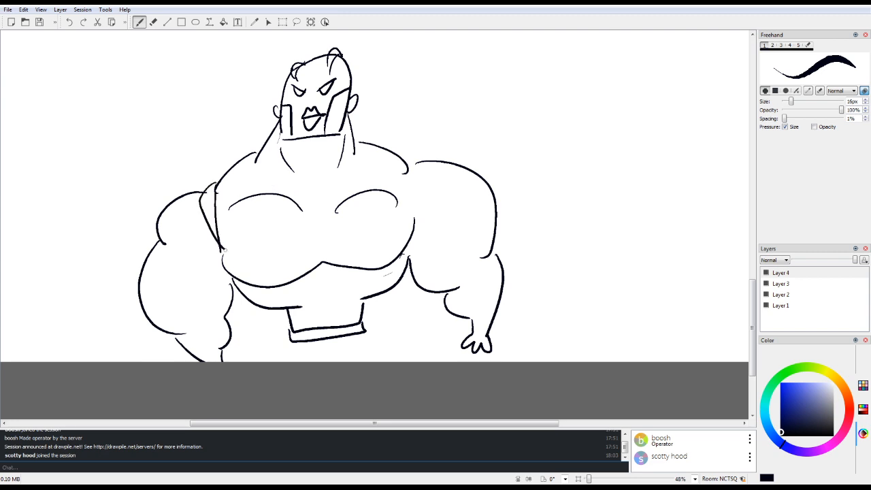
{"action": "mouse_move", "coordinate": [407, 157]}
{"action": "left_mouse_down"}
{"action": "mouse_move", "coordinate": [413, 232]}
{"action": "mouse_move", "coordinate": [418, 162]}
{"action": "mouse_move", "coordinate": [410, 262]}
{"action": "left_mouse_up"}
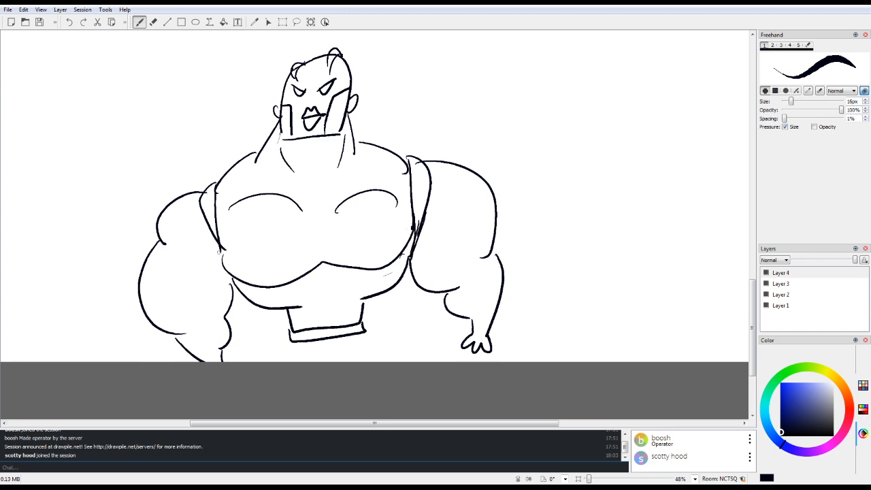
{"action": "left_click_drag", "start_coordinate": [219, 252], "coordinate": [233, 279]}
{"action": "left_click_drag", "start_coordinate": [211, 225], "coordinate": [236, 278]}
Step: Draw the upper leg outlines below the belt and a curved cuff line across each forearm
{"action": "left_click_drag", "start_coordinate": [289, 342], "coordinate": [288, 371]}
{"action": "left_click_drag", "start_coordinate": [177, 347], "coordinate": [231, 330]}
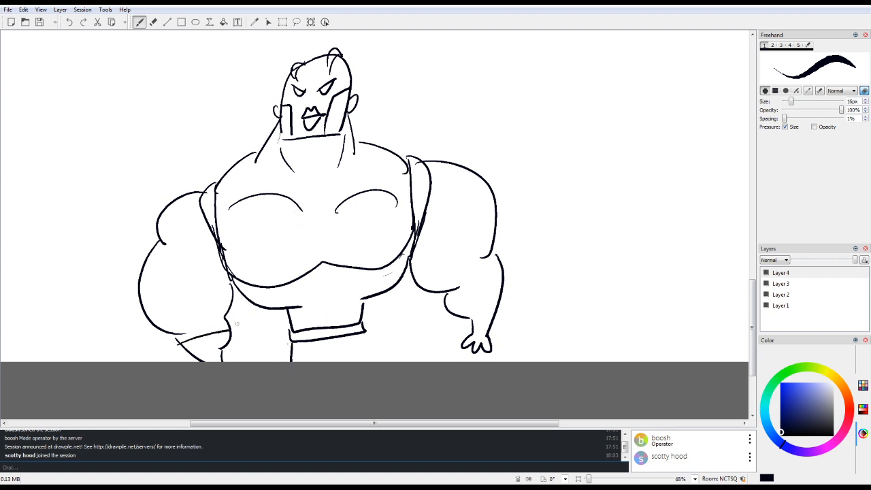
{"action": "left_click_drag", "start_coordinate": [446, 298], "coordinate": [508, 289]}
{"action": "mouse_move", "coordinate": [366, 336]}
{"action": "left_mouse_down"}
{"action": "mouse_move", "coordinate": [391, 352]}
{"action": "mouse_move", "coordinate": [382, 361]}
{"action": "left_mouse_up"}
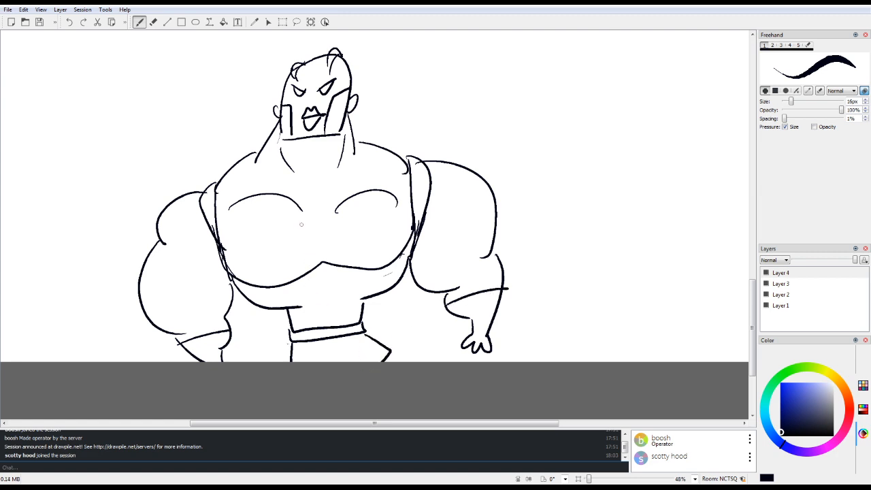
Step: Try shading both sideburns with diagonal hatching
{"action": "left_click_drag", "start_coordinate": [281, 128], "coordinate": [286, 142]}
{"action": "left_click_drag", "start_coordinate": [286, 108], "coordinate": [285, 141]}
{"action": "left_click_drag", "start_coordinate": [342, 96], "coordinate": [332, 126]}
{"action": "left_click_drag", "start_coordinate": [342, 116], "coordinate": [331, 132]}
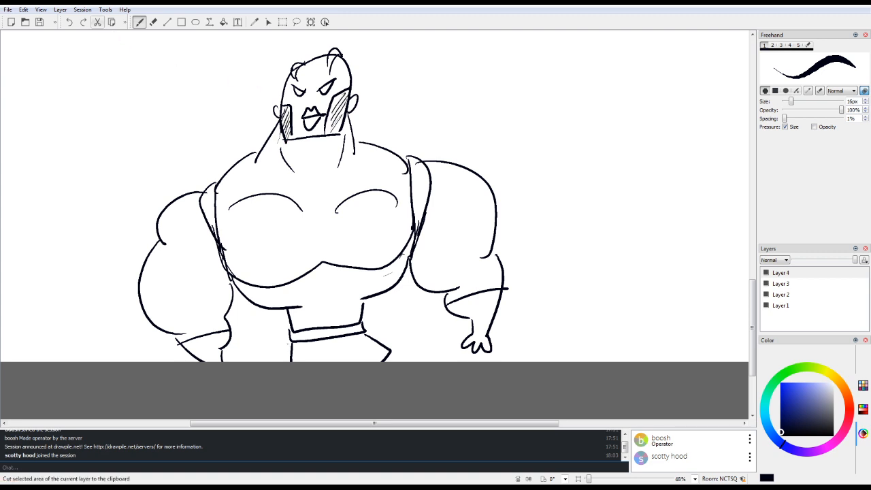
Step: Undo the hatching strokes on both sideburns
{"action": "left_click", "coordinate": [70, 23]}
{"action": "left_click", "coordinate": [70, 22]}
{"action": "left_click", "coordinate": [70, 23]}
{"action": "left_click", "coordinate": [69, 22]}
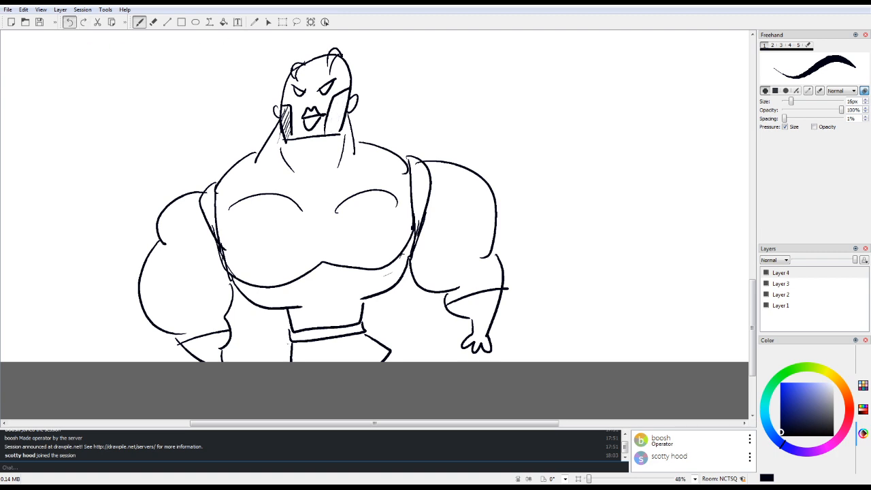
{"action": "left_click", "coordinate": [69, 22]}
{"action": "left_click", "coordinate": [70, 23]}
{"action": "left_click", "coordinate": [69, 22]}
{"action": "left_click", "coordinate": [70, 23]}
{"action": "left_click", "coordinate": [69, 22]}
Step: Draw short frown lines between the man's eyes and abdominal muscle lines above the belt
{"action": "left_click_drag", "start_coordinate": [305, 93], "coordinate": [318, 77]}
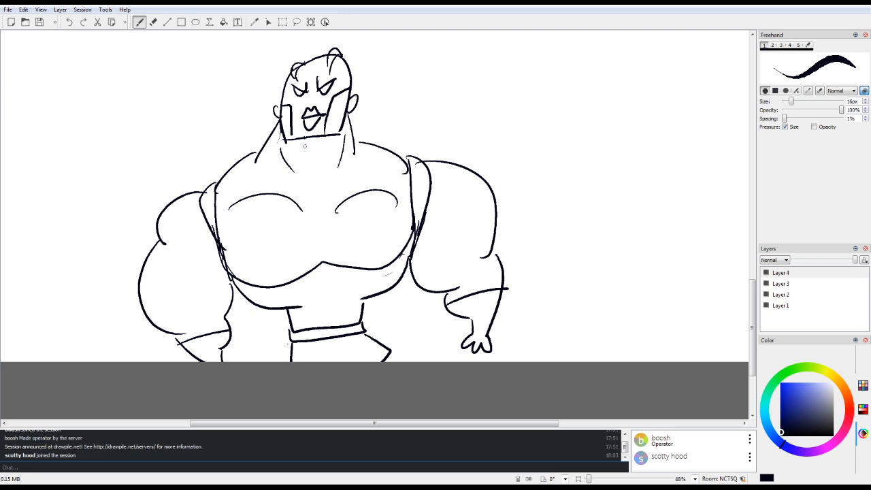
{"action": "mouse_move", "coordinate": [374, 424]}
{"action": "left_mouse_down"}
{"action": "mouse_move", "coordinate": [505, 424]}
{"action": "mouse_move", "coordinate": [437, 424]}
{"action": "left_mouse_up"}
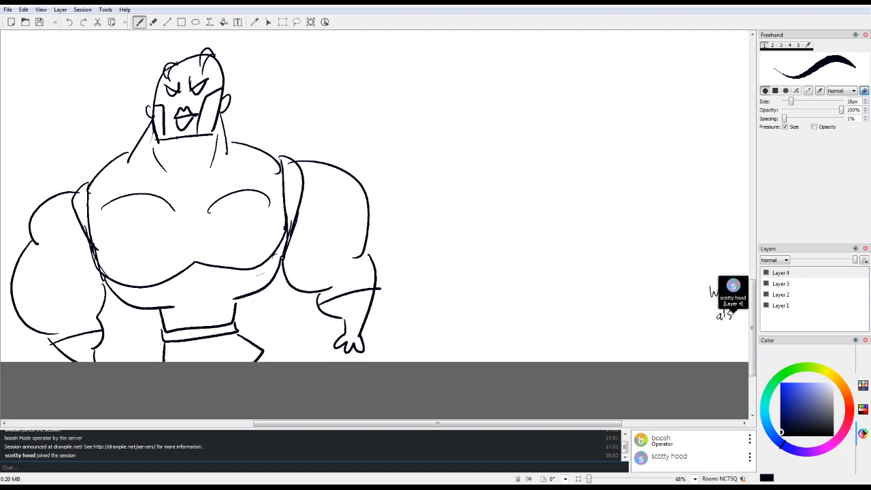
{"action": "left_click_drag", "start_coordinate": [437, 424], "coordinate": [496, 423]}
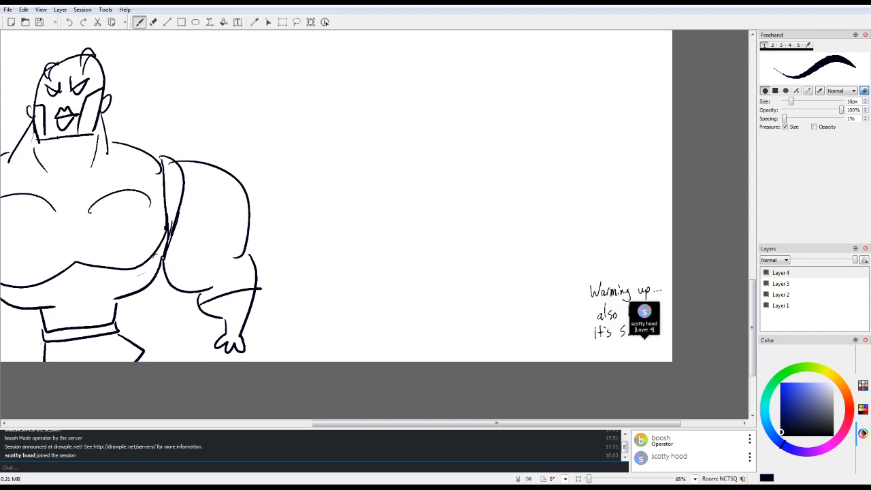
{"action": "mouse_move", "coordinate": [497, 423]}
{"action": "left_mouse_down"}
{"action": "mouse_move", "coordinate": [506, 423]}
{"action": "mouse_move", "coordinate": [399, 423]}
{"action": "left_mouse_up"}
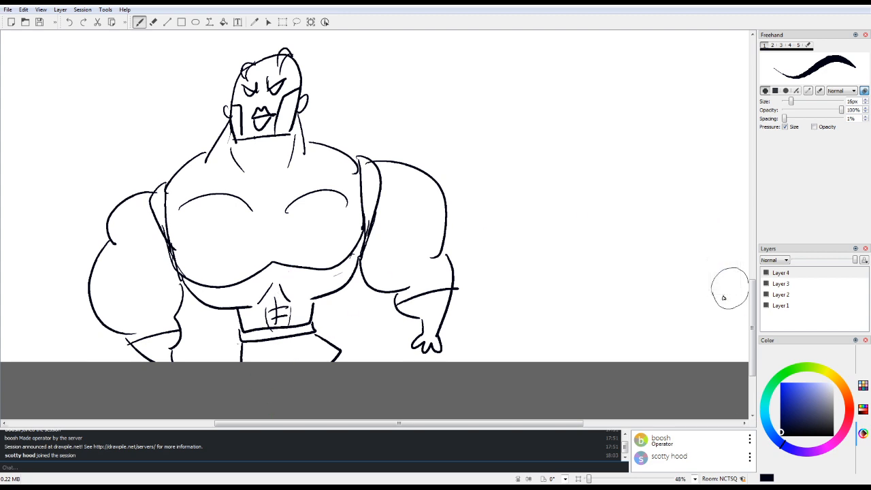
Step: Sketch a new creature's wide mouth filled with teeth in the empty area near the canvas's left edge at 100% zoom
{"action": "key", "text": "ctrl+0"}
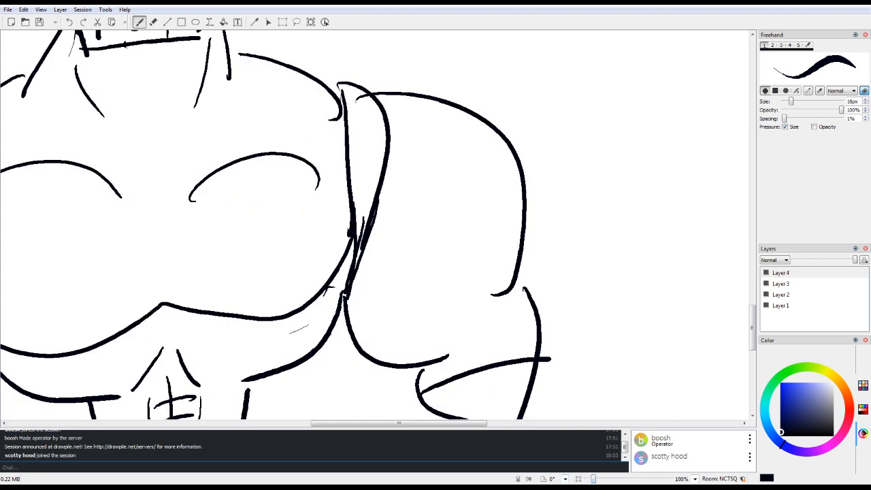
{"action": "left_click_drag", "start_coordinate": [367, 423], "coordinate": [128, 423]}
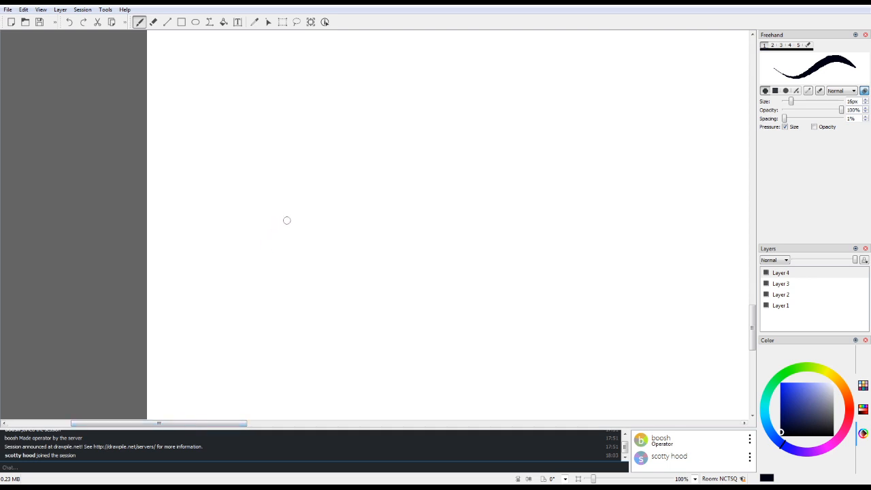
{"action": "mouse_move", "coordinate": [328, 166]}
{"action": "left_mouse_down"}
{"action": "mouse_move", "coordinate": [269, 240]}
{"action": "mouse_move", "coordinate": [312, 207]}
{"action": "mouse_move", "coordinate": [408, 218]}
{"action": "mouse_move", "coordinate": [410, 208]}
{"action": "mouse_move", "coordinate": [310, 244]}
{"action": "mouse_move", "coordinate": [264, 249]}
{"action": "left_mouse_up"}
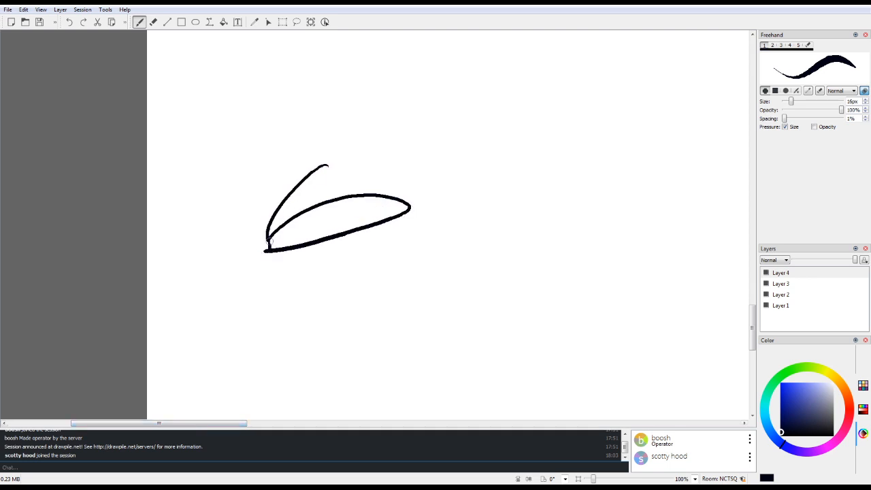
{"action": "mouse_move", "coordinate": [323, 209]}
{"action": "left_mouse_down"}
{"action": "mouse_move", "coordinate": [320, 238]}
{"action": "mouse_move", "coordinate": [324, 201]}
{"action": "mouse_move", "coordinate": [329, 243]}
{"action": "left_mouse_up"}
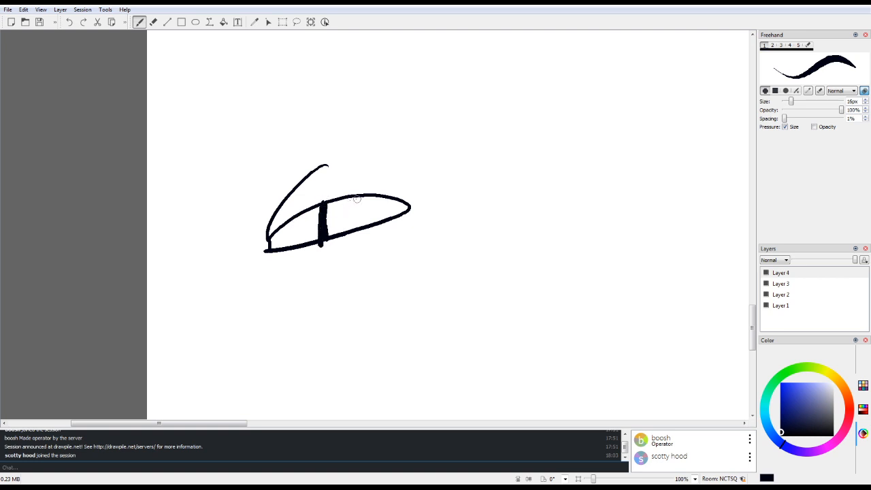
{"action": "mouse_move", "coordinate": [354, 200]}
{"action": "left_mouse_down"}
{"action": "mouse_move", "coordinate": [350, 230]}
{"action": "mouse_move", "coordinate": [367, 232]}
{"action": "left_mouse_up"}
{"action": "left_click_drag", "start_coordinate": [390, 199], "coordinate": [381, 225]}
{"action": "mouse_move", "coordinate": [303, 222]}
{"action": "left_mouse_down"}
{"action": "mouse_move", "coordinate": [292, 245]}
{"action": "mouse_move", "coordinate": [279, 250]}
{"action": "left_mouse_up"}
Step: Draw two oval eyes above the toothy mouth and a rounded head outline around them
{"action": "mouse_move", "coordinate": [293, 196]}
{"action": "left_mouse_down"}
{"action": "mouse_move", "coordinate": [283, 204]}
{"action": "mouse_move", "coordinate": [314, 177]}
{"action": "left_mouse_up"}
{"action": "mouse_move", "coordinate": [381, 174]}
{"action": "left_mouse_down"}
{"action": "mouse_move", "coordinate": [353, 176]}
{"action": "mouse_move", "coordinate": [385, 179]}
{"action": "left_mouse_up"}
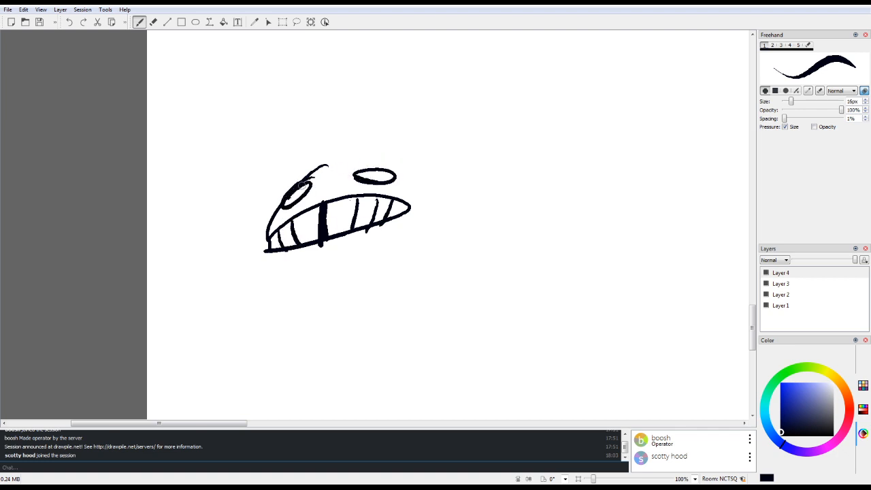
{"action": "mouse_move", "coordinate": [300, 183]}
{"action": "left_mouse_down"}
{"action": "mouse_move", "coordinate": [401, 161]}
{"action": "mouse_move", "coordinate": [437, 198]}
{"action": "mouse_move", "coordinate": [436, 225]}
{"action": "left_mouse_up"}
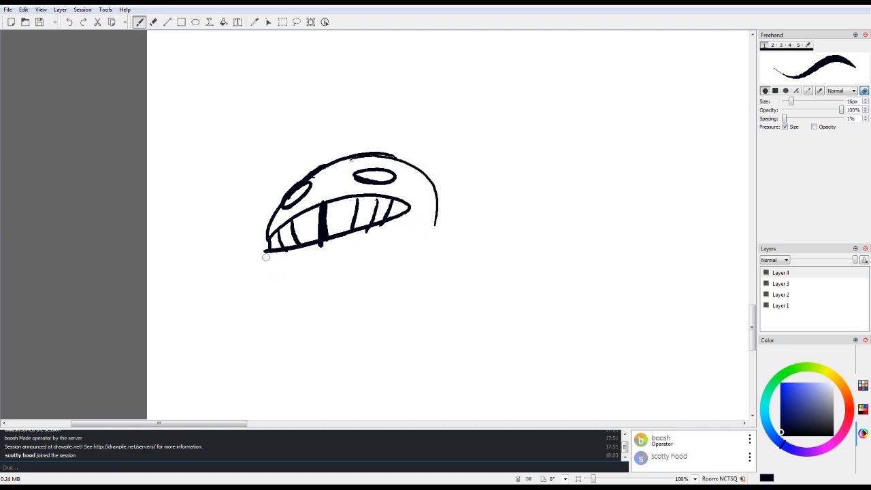
Step: Draw the creature's body with two short legs and a long arm ending in a clawed hand
{"action": "mouse_move", "coordinate": [267, 253]}
{"action": "left_mouse_down"}
{"action": "mouse_move", "coordinate": [269, 241]}
{"action": "mouse_move", "coordinate": [281, 347]}
{"action": "mouse_move", "coordinate": [411, 301]}
{"action": "left_mouse_up"}
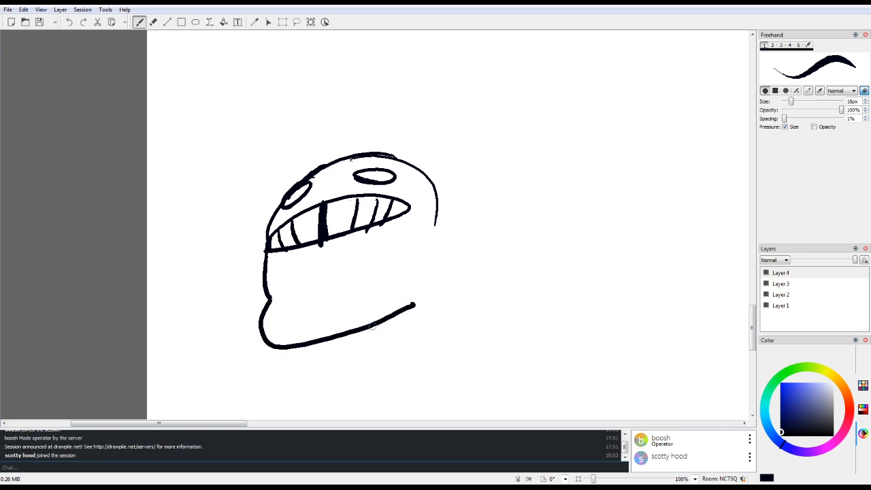
{"action": "mouse_move", "coordinate": [373, 326]}
{"action": "left_mouse_down"}
{"action": "mouse_move", "coordinate": [386, 355]}
{"action": "mouse_move", "coordinate": [400, 356]}
{"action": "mouse_move", "coordinate": [365, 379]}
{"action": "mouse_move", "coordinate": [403, 366]}
{"action": "left_mouse_up"}
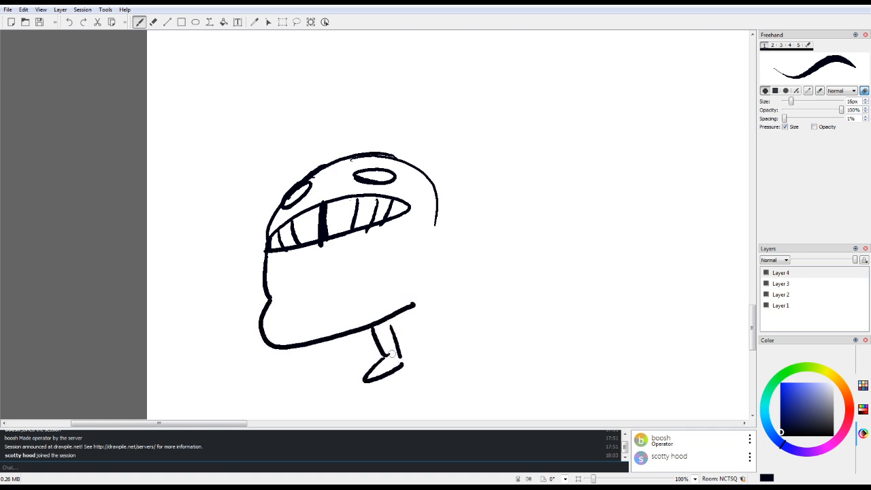
{"action": "mouse_move", "coordinate": [306, 346]}
{"action": "left_mouse_down"}
{"action": "mouse_move", "coordinate": [289, 384]}
{"action": "mouse_move", "coordinate": [332, 378]}
{"action": "mouse_move", "coordinate": [328, 344]}
{"action": "left_mouse_up"}
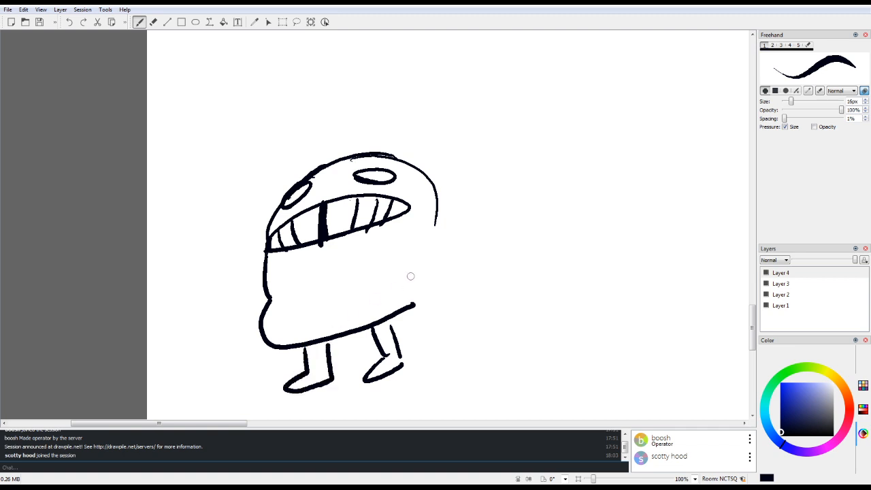
{"action": "left_click_drag", "start_coordinate": [434, 222], "coordinate": [480, 314]}
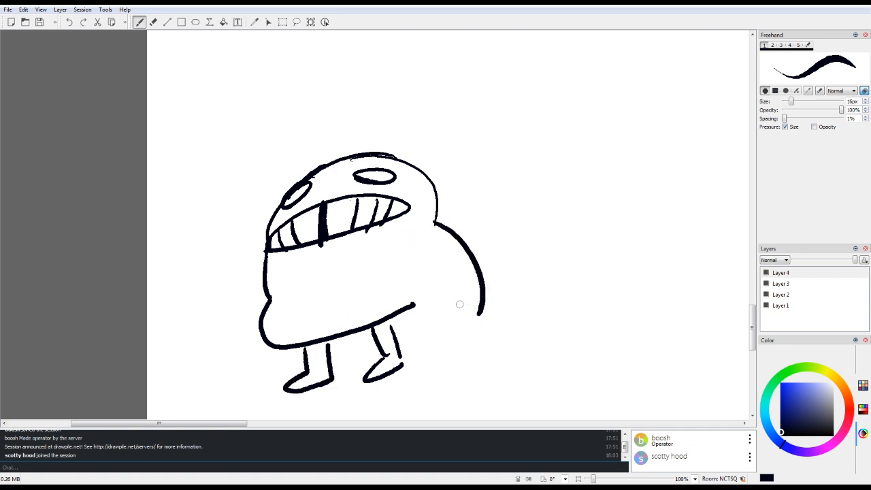
{"action": "mouse_move", "coordinate": [395, 268]}
{"action": "left_mouse_down"}
{"action": "mouse_move", "coordinate": [431, 327]}
{"action": "mouse_move", "coordinate": [424, 345]}
{"action": "mouse_move", "coordinate": [442, 332]}
{"action": "mouse_move", "coordinate": [440, 355]}
{"action": "mouse_move", "coordinate": [454, 335]}
{"action": "mouse_move", "coordinate": [459, 354]}
{"action": "mouse_move", "coordinate": [485, 310]}
{"action": "mouse_move", "coordinate": [472, 297]}
{"action": "mouse_move", "coordinate": [426, 328]}
{"action": "left_mouse_up"}
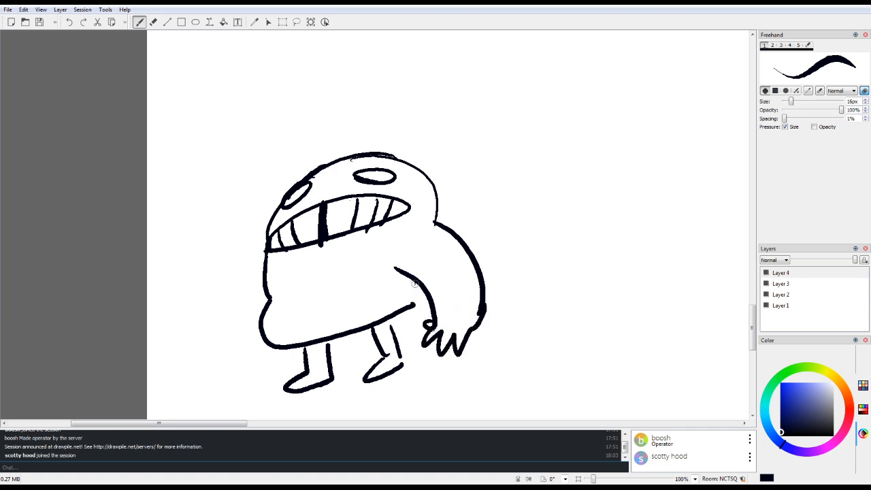
Step: Draw the creature's side edge, a chest line rising to the shoulder, and a waistband line along the bottom of the body
{"action": "mouse_move", "coordinate": [416, 284]}
{"action": "left_mouse_down"}
{"action": "mouse_move", "coordinate": [403, 307]}
{"action": "mouse_move", "coordinate": [383, 304]}
{"action": "mouse_move", "coordinate": [395, 337]}
{"action": "left_mouse_up"}
{"action": "mouse_move", "coordinate": [268, 264]}
{"action": "left_mouse_down"}
{"action": "mouse_move", "coordinate": [288, 300]}
{"action": "mouse_move", "coordinate": [386, 279]}
{"action": "mouse_move", "coordinate": [440, 222]}
{"action": "mouse_move", "coordinate": [397, 271]}
{"action": "left_mouse_up"}
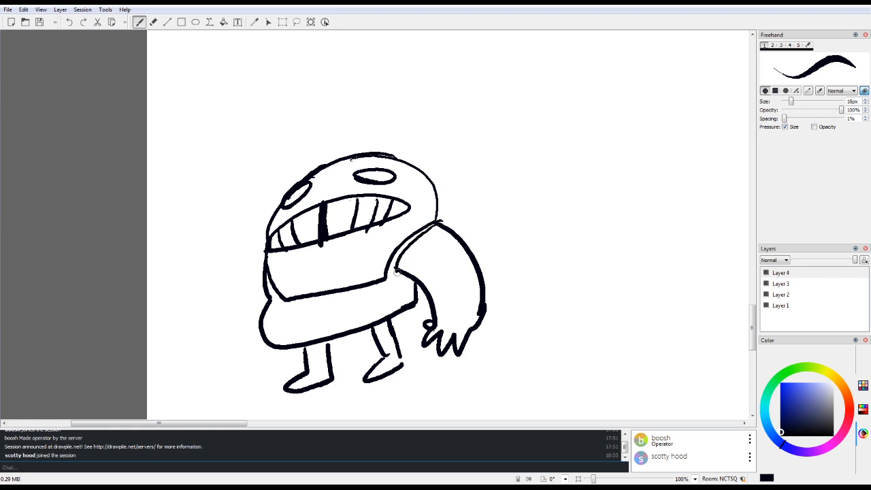
{"action": "mouse_move", "coordinate": [275, 338]}
{"action": "left_mouse_down"}
{"action": "mouse_move", "coordinate": [420, 305]}
{"action": "mouse_move", "coordinate": [413, 301]}
{"action": "mouse_move", "coordinate": [420, 309]}
{"action": "mouse_move", "coordinate": [391, 320]}
{"action": "left_mouse_up"}
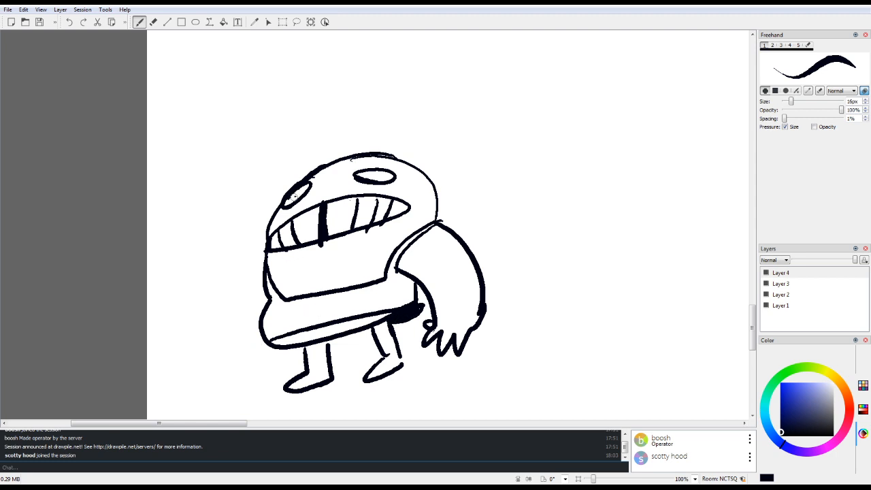
Step: Detail the creature's face with solid black pupils, a small rounded nose and thin wrinkle lines beneath the mouth
{"action": "left_click_drag", "start_coordinate": [294, 196], "coordinate": [303, 185]}
{"action": "left_click_drag", "start_coordinate": [379, 177], "coordinate": [333, 180]}
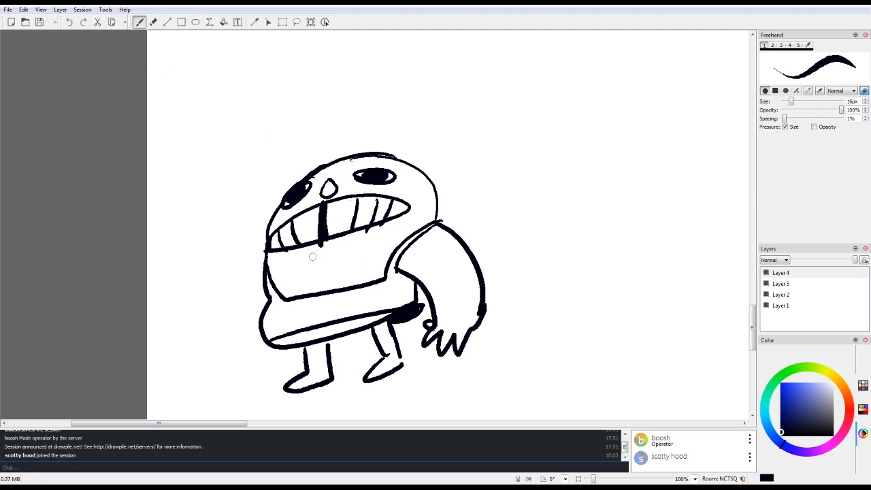
{"action": "mouse_move", "coordinate": [313, 256]}
{"action": "left_mouse_down"}
{"action": "mouse_move", "coordinate": [341, 249]}
{"action": "mouse_move", "coordinate": [344, 260]}
{"action": "left_mouse_up"}
{"action": "mouse_move", "coordinate": [288, 282]}
{"action": "left_mouse_down"}
{"action": "mouse_move", "coordinate": [320, 285]}
{"action": "mouse_move", "coordinate": [371, 265]}
{"action": "left_mouse_up"}
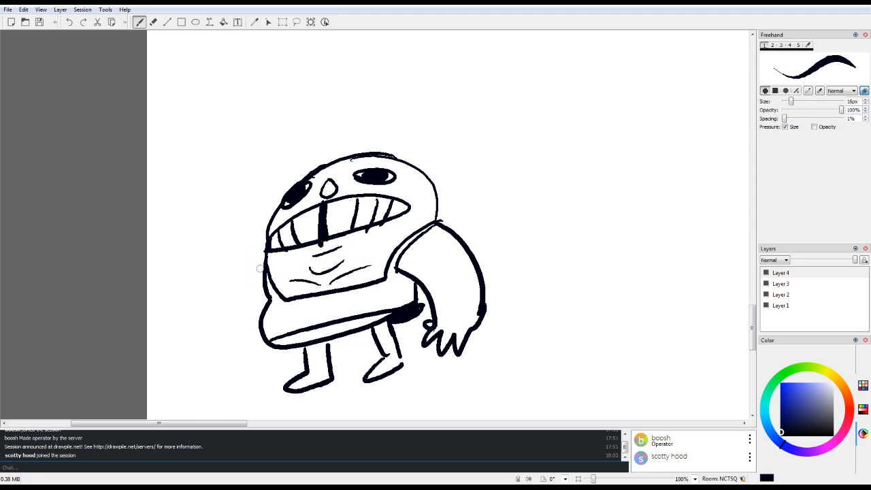
Step: Draw the creature's second arm with a clawed hand and erase the excess black beside the waistband near the larger hand
{"action": "mouse_move", "coordinate": [259, 268]}
{"action": "left_mouse_down"}
{"action": "mouse_move", "coordinate": [238, 357]}
{"action": "mouse_move", "coordinate": [247, 376]}
{"action": "mouse_move", "coordinate": [270, 372]}
{"action": "mouse_move", "coordinate": [273, 351]}
{"action": "mouse_move", "coordinate": [272, 362]}
{"action": "left_mouse_up"}
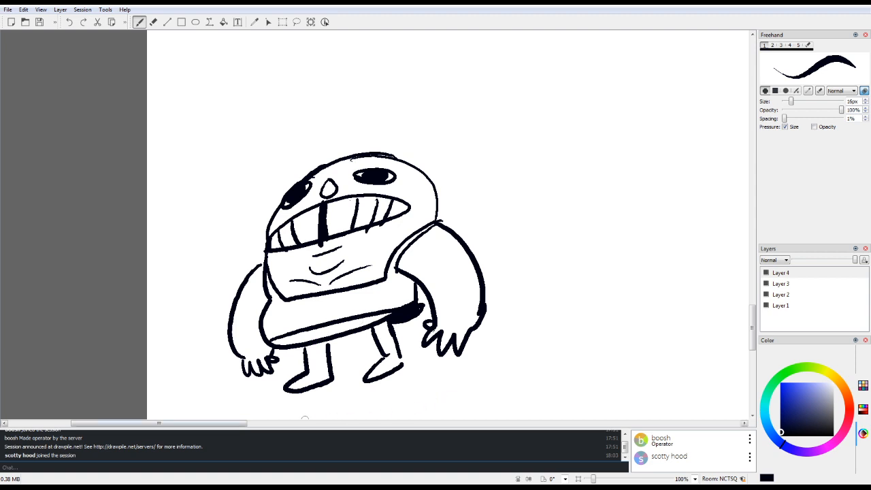
{"action": "left_click_drag", "start_coordinate": [151, 422], "coordinate": [180, 423]}
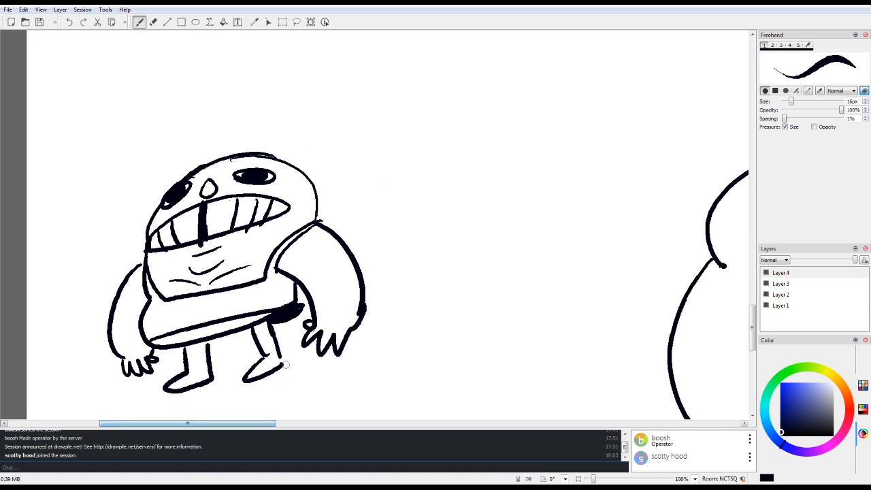
{"action": "key", "text": "e"}
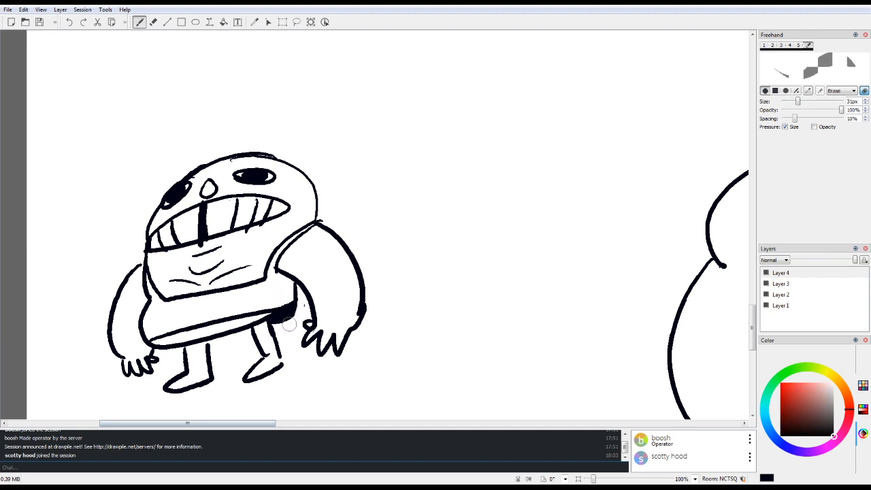
{"action": "key", "text": "e"}
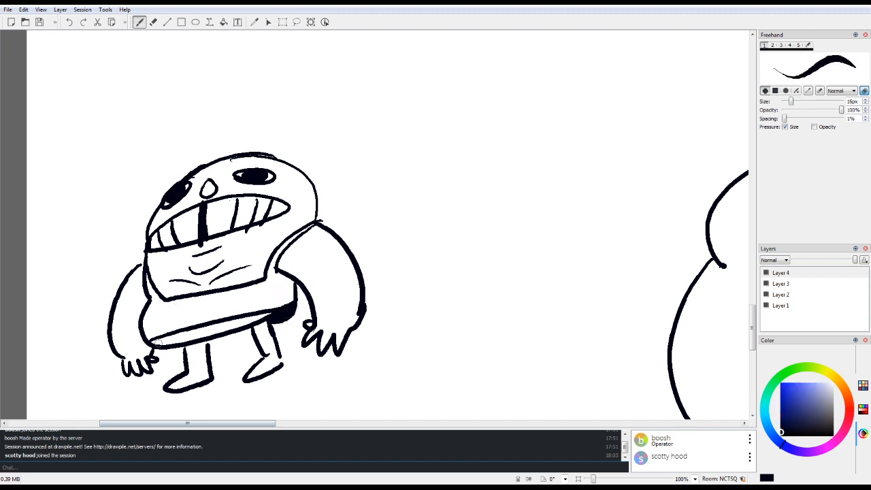
Step: Fill the creature's waistband, legs and feet solid black and add a stroke across the belly
{"action": "mouse_move", "coordinate": [155, 342]}
{"action": "left_mouse_down"}
{"action": "mouse_move", "coordinate": [225, 341]}
{"action": "mouse_move", "coordinate": [215, 340]}
{"action": "mouse_move", "coordinate": [265, 326]}
{"action": "mouse_move", "coordinate": [167, 342]}
{"action": "mouse_move", "coordinate": [207, 340]}
{"action": "mouse_move", "coordinate": [269, 315]}
{"action": "mouse_move", "coordinate": [241, 327]}
{"action": "left_mouse_up"}
{"action": "mouse_move", "coordinate": [182, 361]}
{"action": "left_mouse_down"}
{"action": "mouse_move", "coordinate": [186, 347]}
{"action": "mouse_move", "coordinate": [195, 376]}
{"action": "mouse_move", "coordinate": [202, 350]}
{"action": "mouse_move", "coordinate": [208, 373]}
{"action": "mouse_move", "coordinate": [175, 386]}
{"action": "mouse_move", "coordinate": [189, 386]}
{"action": "left_mouse_up"}
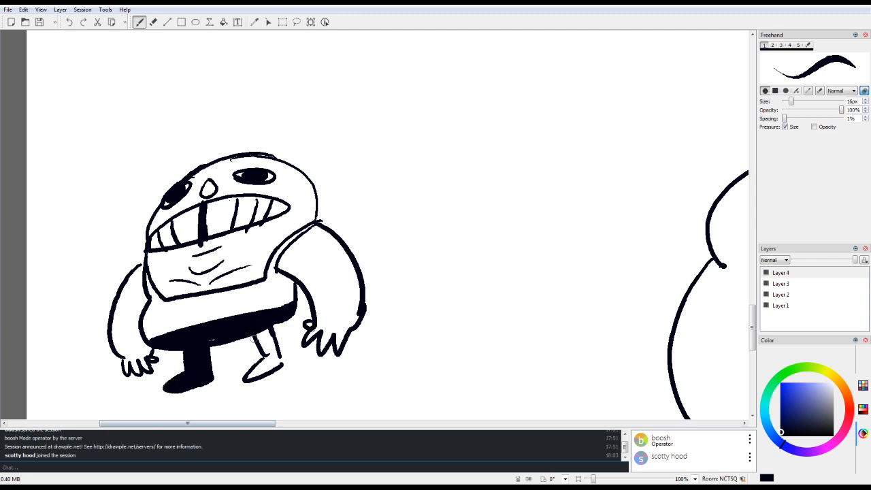
{"action": "mouse_move", "coordinate": [253, 339]}
{"action": "left_mouse_down"}
{"action": "mouse_move", "coordinate": [264, 363]}
{"action": "mouse_move", "coordinate": [271, 341]}
{"action": "mouse_move", "coordinate": [278, 360]}
{"action": "mouse_move", "coordinate": [271, 330]}
{"action": "mouse_move", "coordinate": [288, 316]}
{"action": "mouse_move", "coordinate": [276, 322]}
{"action": "mouse_move", "coordinate": [277, 361]}
{"action": "mouse_move", "coordinate": [260, 373]}
{"action": "mouse_move", "coordinate": [249, 359]}
{"action": "left_mouse_up"}
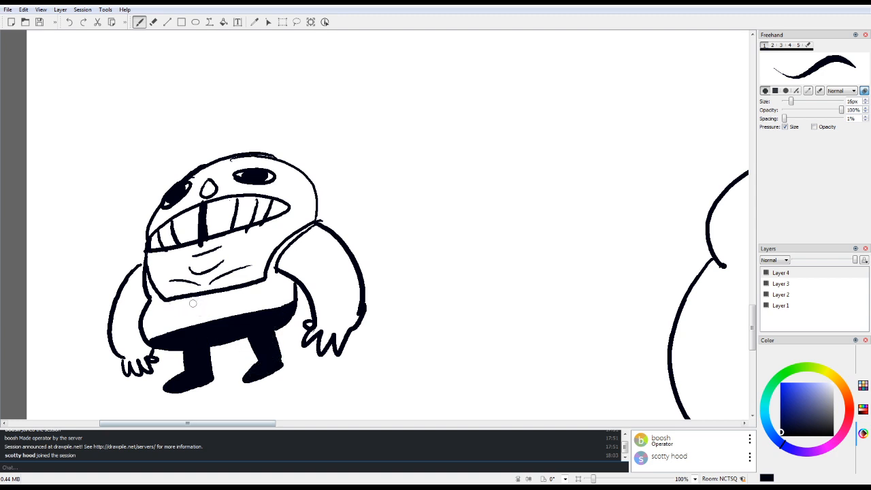
{"action": "left_click_drag", "start_coordinate": [188, 305], "coordinate": [247, 292]}
Step: Select the whole muscular man with a rectangular selection, scale him down and place him against the canvas's lower edge
{"action": "left_click_drag", "start_coordinate": [266, 423], "coordinate": [437, 422]}
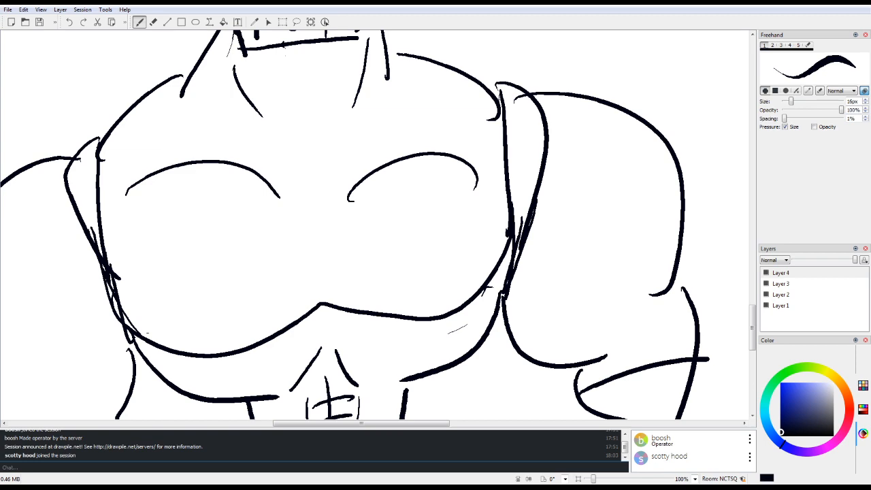
{"action": "left_click_drag", "start_coordinate": [594, 480], "coordinate": [585, 479]}
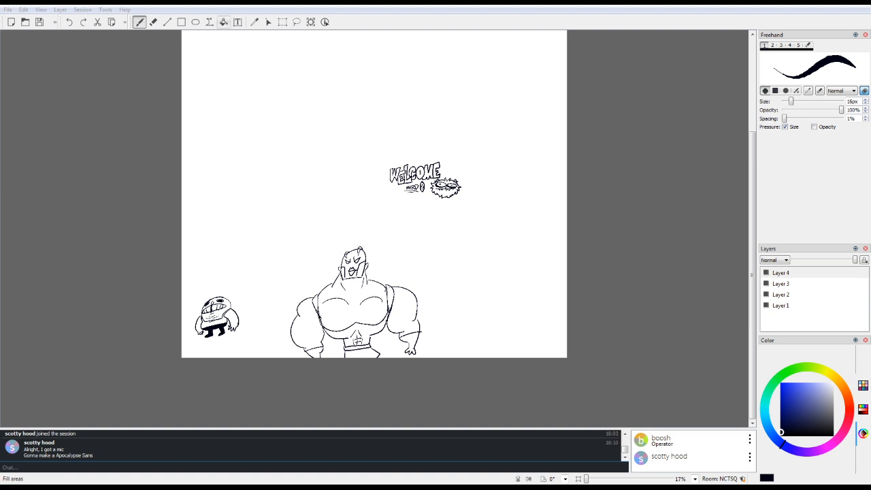
{"action": "left_click", "coordinate": [282, 22]}
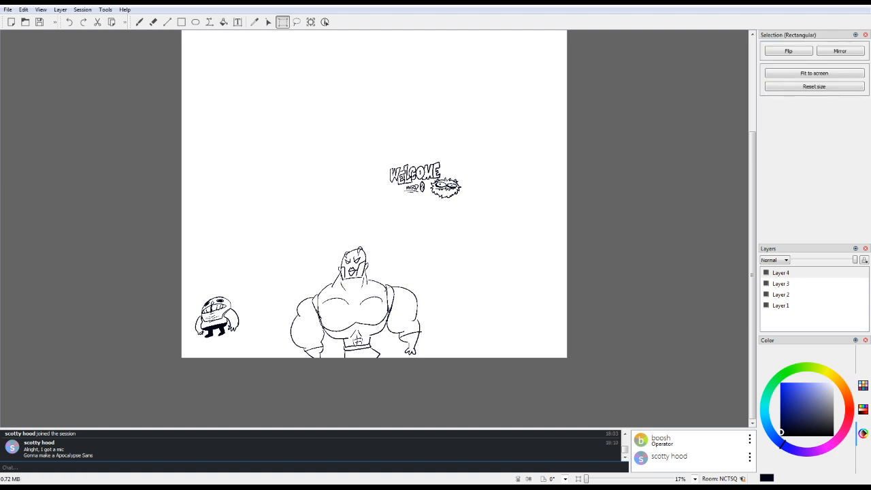
{"action": "left_click_drag", "start_coordinate": [274, 227], "coordinate": [427, 385]}
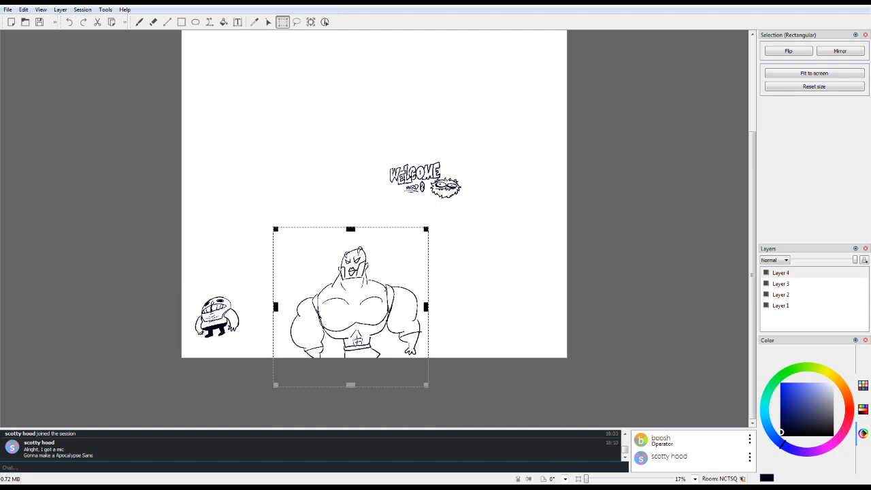
{"action": "left_click_drag", "start_coordinate": [426, 229], "coordinate": [383, 318]}
{"action": "left_click_drag", "start_coordinate": [333, 350], "coordinate": [336, 322]}
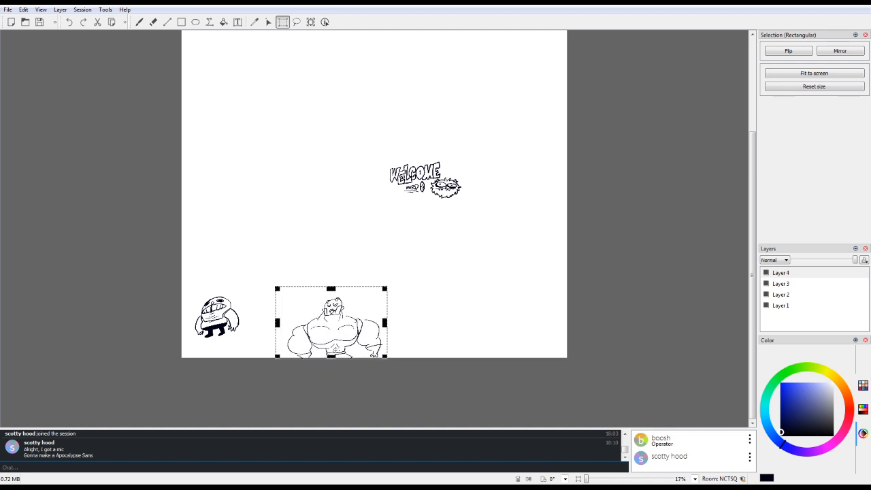
{"action": "key", "text": "b"}
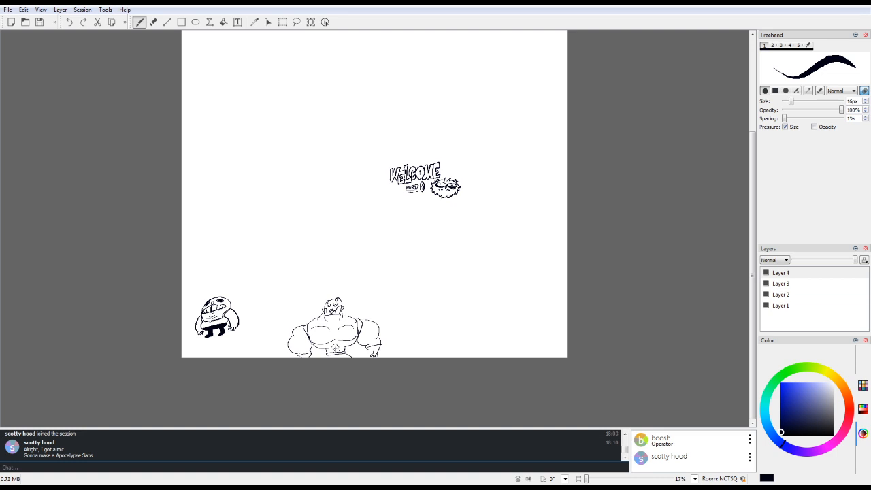
Step: Draw a large rounded outline in the empty area above the man at 100% zoom with the 16 px brush
{"action": "left_click", "coordinate": [578, 479]}
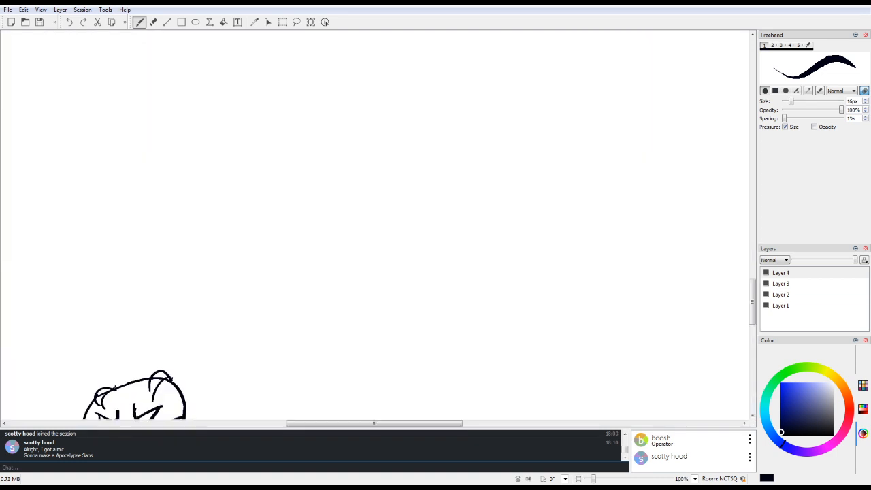
{"action": "left_click_drag", "start_coordinate": [420, 423], "coordinate": [341, 423]}
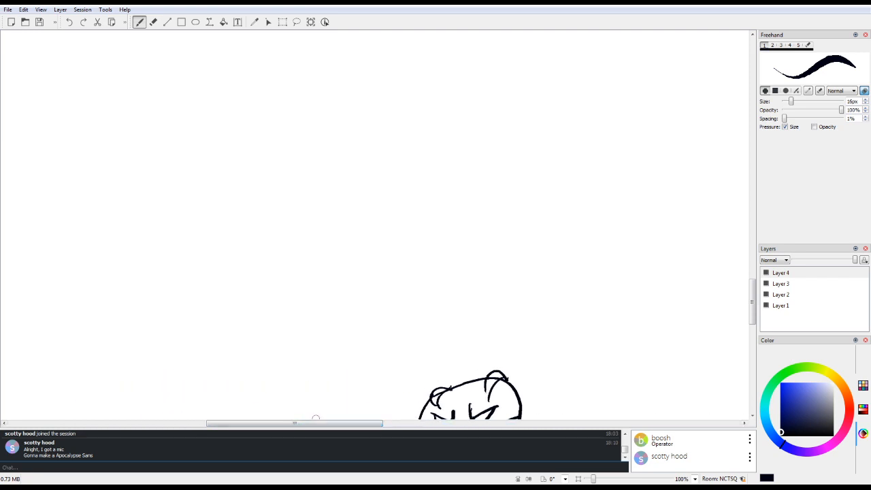
{"action": "left_click_drag", "start_coordinate": [746, 269], "coordinate": [748, 245]}
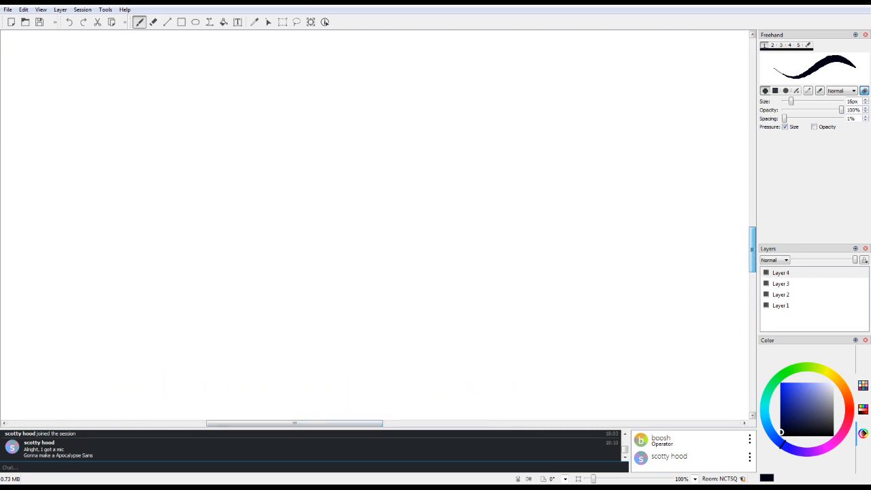
{"action": "mouse_move", "coordinate": [179, 123]}
{"action": "left_mouse_down"}
{"action": "mouse_move", "coordinate": [157, 144]}
{"action": "mouse_move", "coordinate": [261, 204]}
{"action": "mouse_move", "coordinate": [180, 120]}
{"action": "left_mouse_up"}
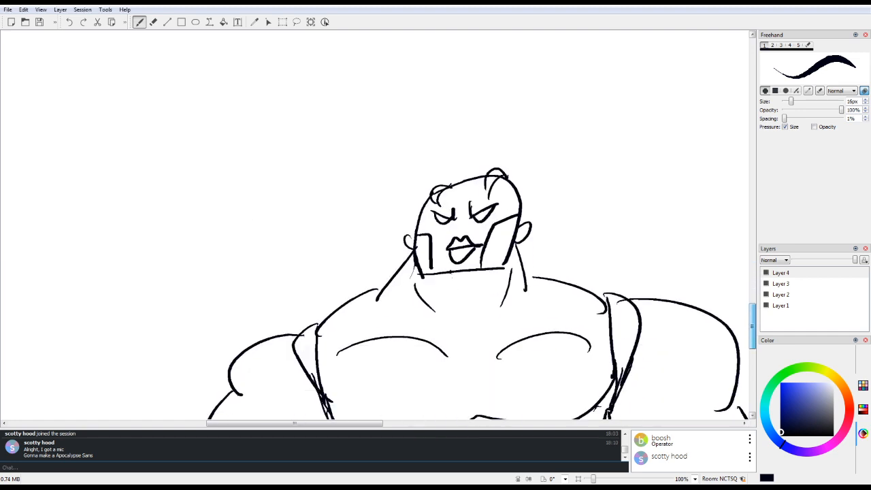
Step: Try out a thick-lined nose between the man's eyes and lips
{"action": "scroll", "coordinate": [704, 315], "scroll_direction": "down", "scroll_amount": 2}
{"action": "mouse_move", "coordinate": [463, 176]}
{"action": "left_mouse_down"}
{"action": "mouse_move", "coordinate": [479, 207]}
{"action": "mouse_move", "coordinate": [449, 204]}
{"action": "mouse_move", "coordinate": [460, 212]}
{"action": "left_mouse_up"}
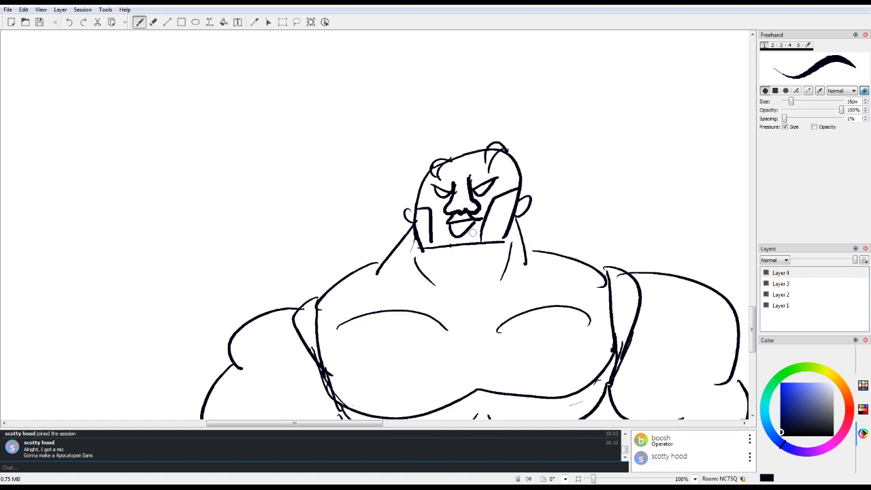
{"action": "key", "text": "ctrl+z"}
{"action": "key", "text": "ctrl+z"}
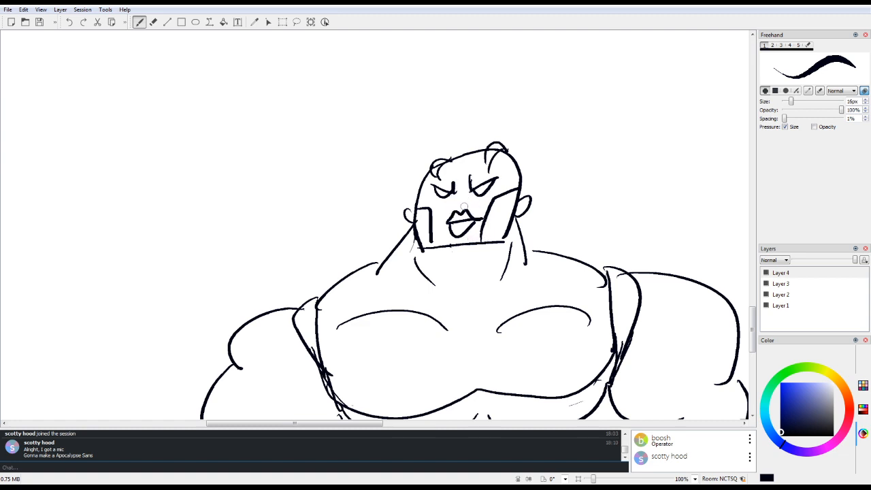
{"action": "mouse_move", "coordinate": [453, 182]}
{"action": "left_mouse_down"}
{"action": "mouse_move", "coordinate": [454, 200]}
{"action": "mouse_move", "coordinate": [474, 201]}
{"action": "left_mouse_up"}
{"action": "key", "text": "ctrl+z"}
{"action": "key", "text": "ctrl+z"}
Step: Try out a long nose sticking out sideways past the man's cheek, with its interior lines erased
{"action": "mouse_move", "coordinate": [457, 193]}
{"action": "left_mouse_down"}
{"action": "mouse_move", "coordinate": [383, 208]}
{"action": "mouse_move", "coordinate": [470, 200]}
{"action": "left_mouse_up"}
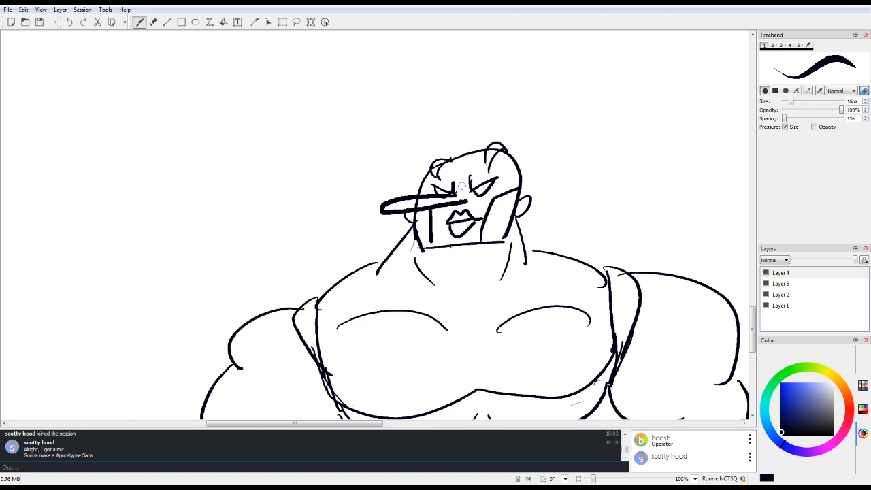
{"action": "key", "text": "e"}
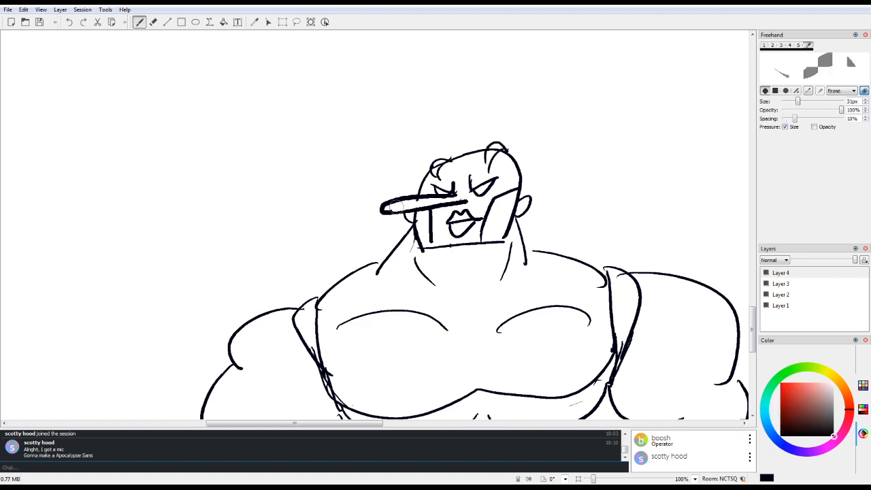
{"action": "left_click_drag", "start_coordinate": [425, 202], "coordinate": [458, 196]}
{"action": "key", "text": "ctrl+z"}
{"action": "key", "text": "ctrl+z"}
{"action": "key", "text": "e"}
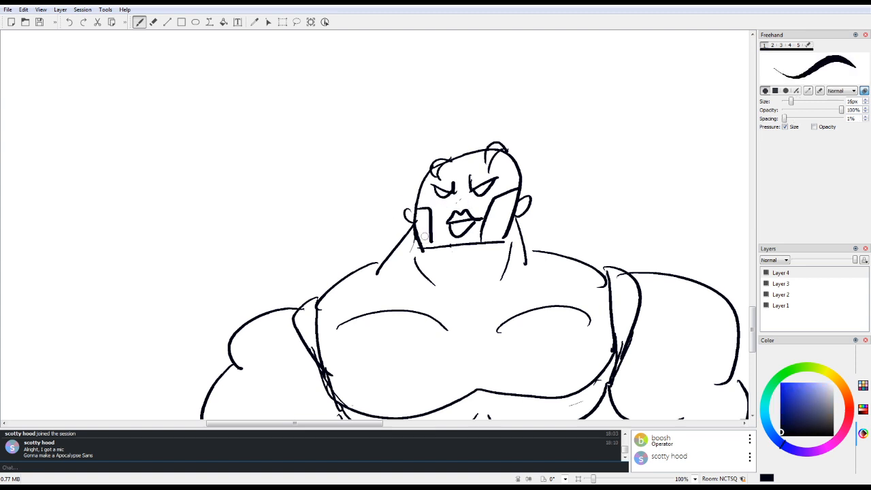
Step: Draw a short nose and a wider mouth line on the man's face, and a small black buckle on his belt
{"action": "mouse_move", "coordinate": [463, 175]}
{"action": "left_mouse_down"}
{"action": "mouse_move", "coordinate": [457, 200]}
{"action": "mouse_move", "coordinate": [481, 203]}
{"action": "left_mouse_up"}
{"action": "mouse_move", "coordinate": [441, 226]}
{"action": "left_mouse_down"}
{"action": "mouse_move", "coordinate": [465, 219]}
{"action": "mouse_move", "coordinate": [440, 227]}
{"action": "left_mouse_up"}
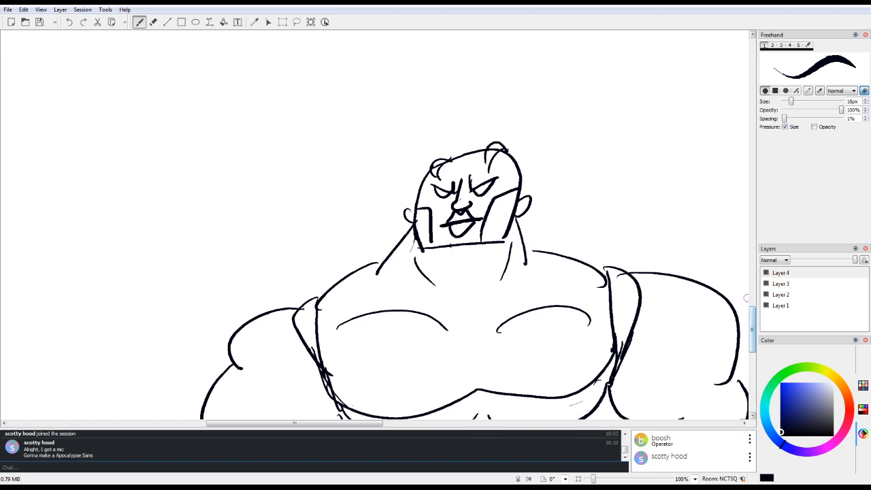
{"action": "scroll", "coordinate": [747, 297], "scroll_direction": "down", "scroll_amount": 5}
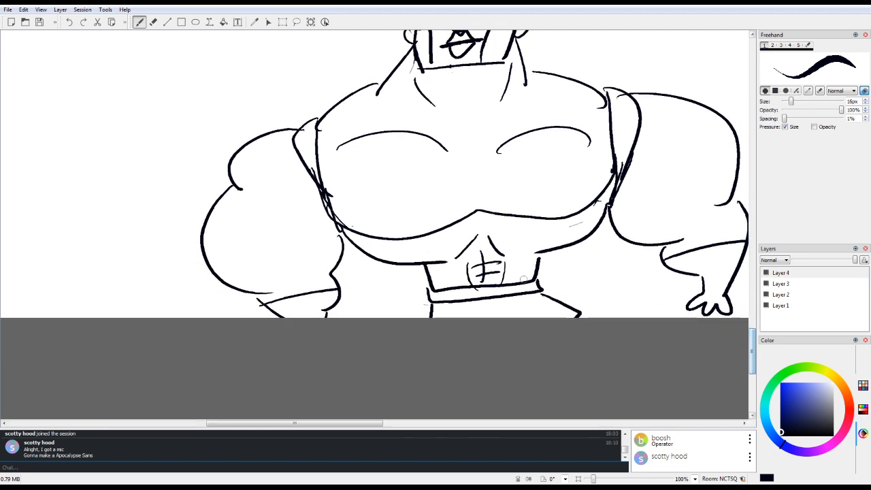
{"action": "left_click_drag", "start_coordinate": [480, 296], "coordinate": [486, 293]}
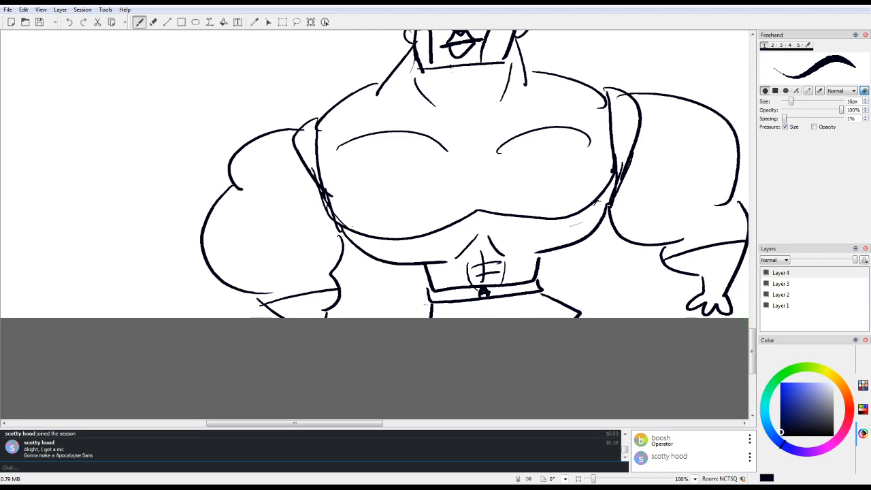
Step: Blacken the man's eye sockets and two patches at the top of his forehead, and erase the curls protruding above his head
{"action": "left_click_drag", "start_coordinate": [752, 339], "coordinate": [752, 321]}
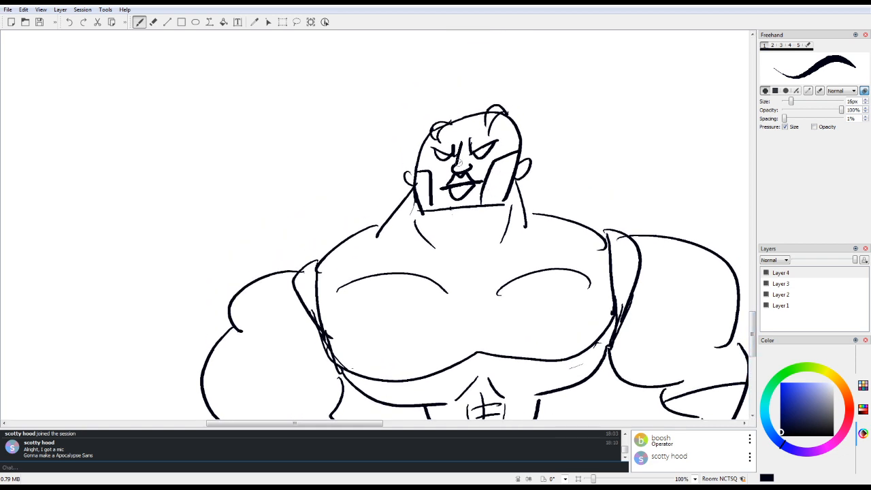
{"action": "mouse_move", "coordinate": [431, 150]}
{"action": "left_mouse_down"}
{"action": "mouse_move", "coordinate": [451, 161]}
{"action": "mouse_move", "coordinate": [498, 159]}
{"action": "mouse_move", "coordinate": [481, 166]}
{"action": "left_mouse_up"}
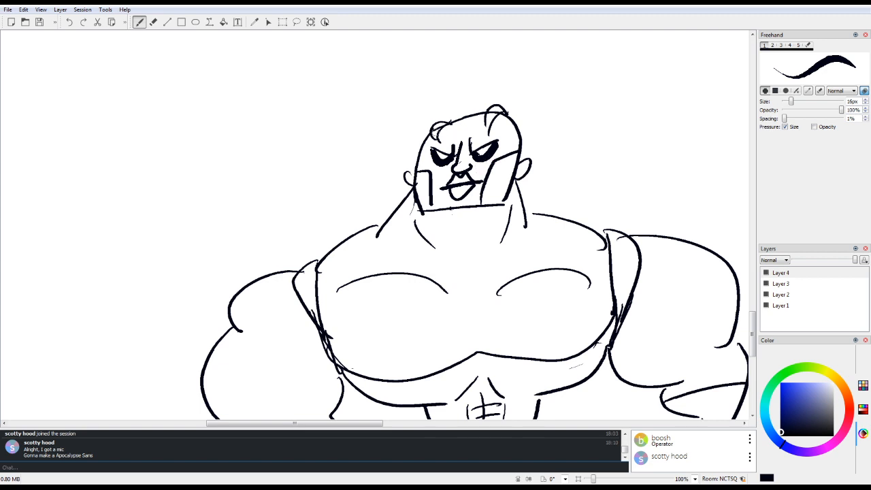
{"action": "left_click_drag", "start_coordinate": [437, 126], "coordinate": [439, 146]}
{"action": "mouse_move", "coordinate": [487, 113]}
{"action": "left_mouse_down"}
{"action": "mouse_move", "coordinate": [487, 134]}
{"action": "mouse_move", "coordinate": [496, 117]}
{"action": "mouse_move", "coordinate": [486, 115]}
{"action": "mouse_move", "coordinate": [441, 143]}
{"action": "left_mouse_up"}
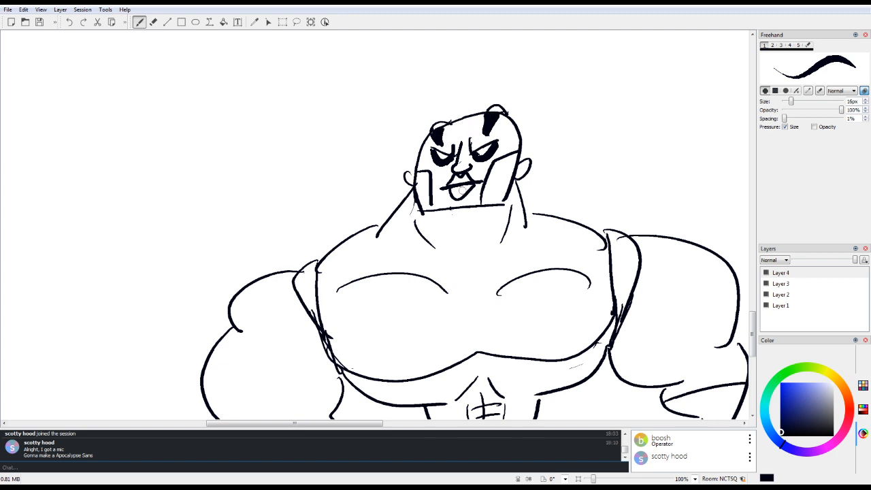
{"action": "key", "text": "e"}
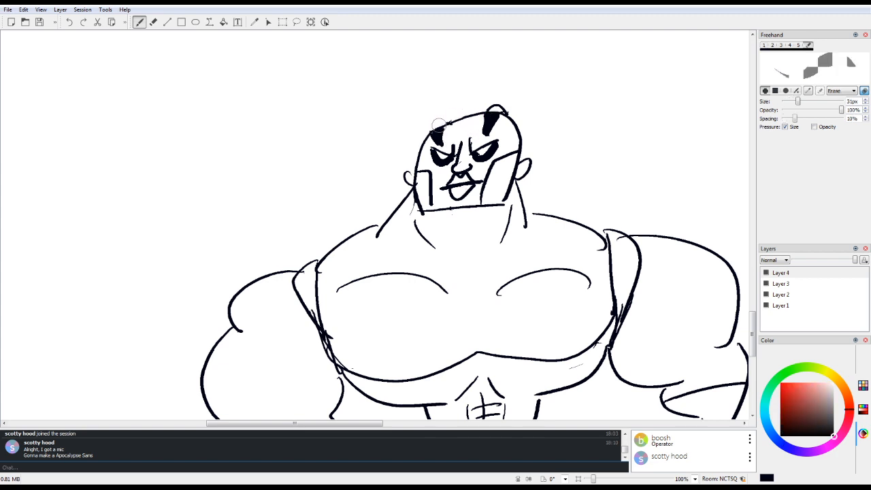
{"action": "key", "text": "e"}
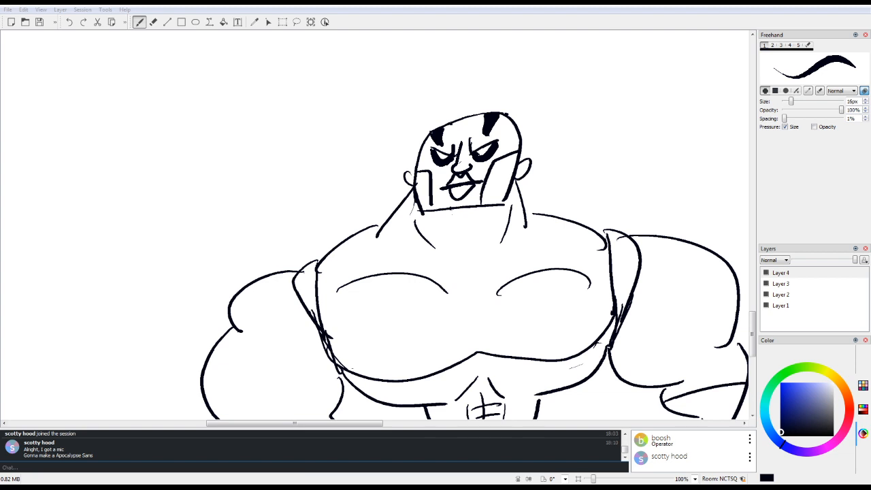
{"action": "left_click_drag", "start_coordinate": [392, 216], "coordinate": [448, 226]}
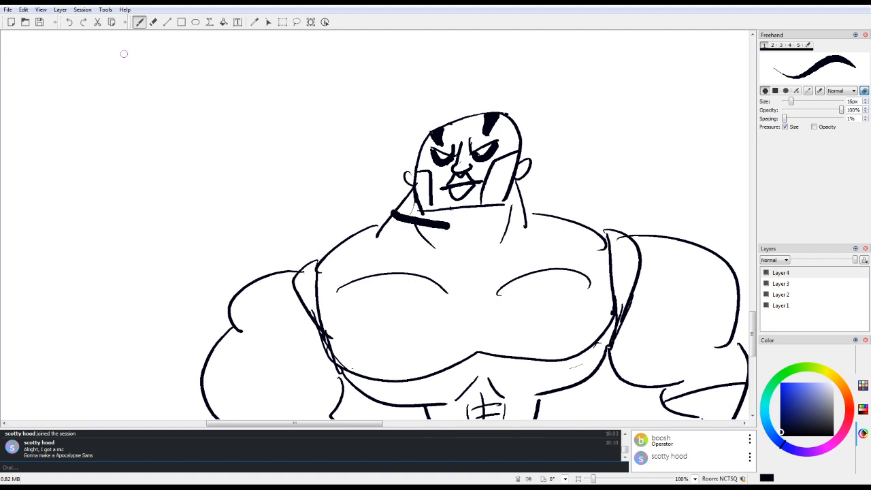
{"action": "left_click", "coordinate": [69, 23]}
{"action": "left_click_drag", "start_coordinate": [277, 202], "coordinate": [311, 191]}
{"action": "left_click_drag", "start_coordinate": [304, 194], "coordinate": [281, 222]}
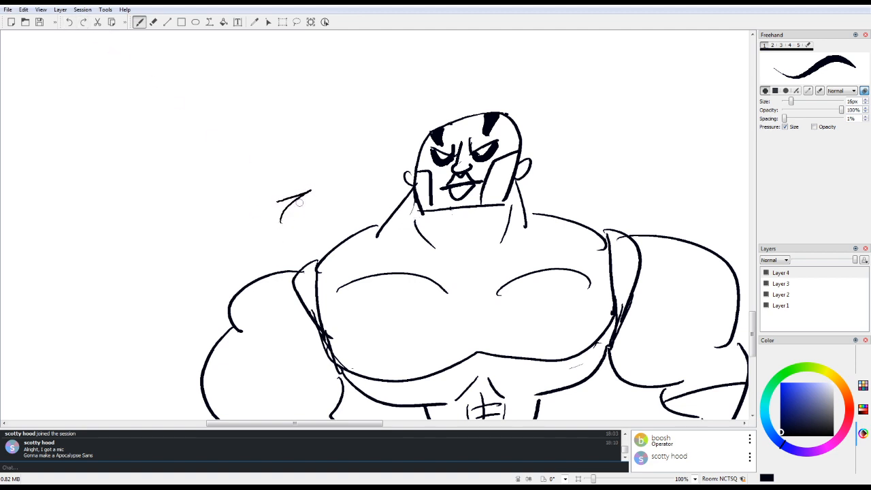
{"action": "left_click", "coordinate": [70, 22]}
Step: Draw a wide, thick-lined collar around the muscular man's neck, with its inner corners filled in black
{"action": "mouse_move", "coordinate": [391, 216]}
{"action": "left_mouse_down"}
{"action": "mouse_move", "coordinate": [496, 226]}
{"action": "mouse_move", "coordinate": [542, 198]}
{"action": "left_mouse_up"}
{"action": "mouse_move", "coordinate": [387, 208]}
{"action": "left_mouse_down"}
{"action": "mouse_move", "coordinate": [369, 238]}
{"action": "mouse_move", "coordinate": [465, 266]}
{"action": "left_mouse_up"}
{"action": "left_click_drag", "start_coordinate": [526, 197], "coordinate": [527, 219]}
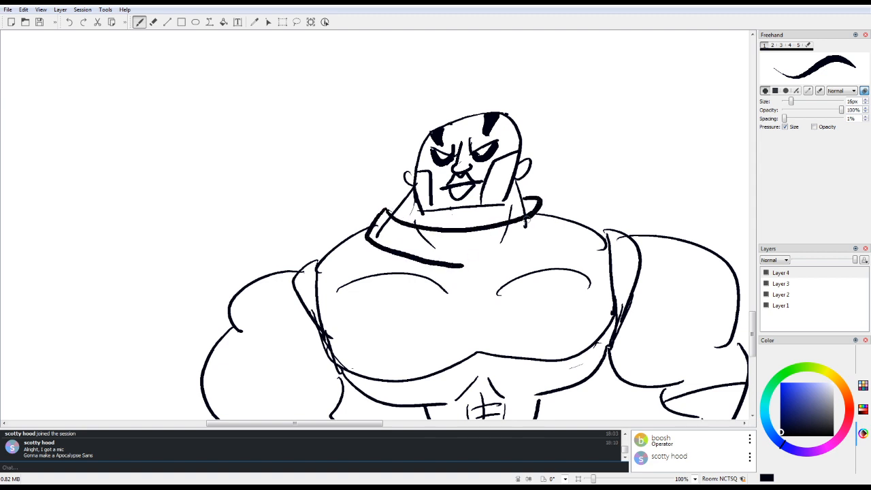
{"action": "left_click_drag", "start_coordinate": [386, 208], "coordinate": [407, 207]}
{"action": "mouse_move", "coordinate": [526, 202]}
{"action": "left_mouse_down"}
{"action": "mouse_move", "coordinate": [524, 217]}
{"action": "mouse_move", "coordinate": [543, 196]}
{"action": "mouse_move", "coordinate": [559, 226]}
{"action": "mouse_move", "coordinate": [448, 272]}
{"action": "left_mouse_up"}
Step: Try out two vertical lines and a thick arch at the front centre of the man's collar
{"action": "left_click_drag", "start_coordinate": [446, 235], "coordinate": [446, 262]}
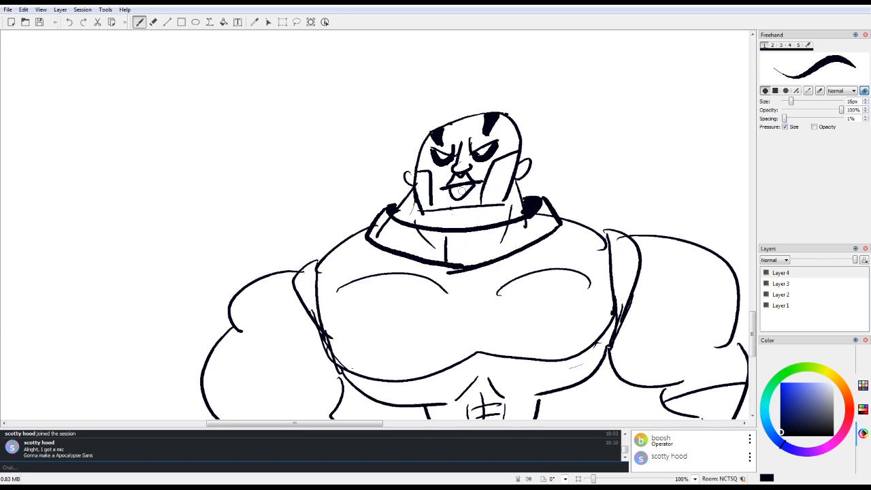
{"action": "left_click_drag", "start_coordinate": [491, 225], "coordinate": [490, 262]}
{"action": "mouse_move", "coordinate": [450, 228]}
{"action": "left_mouse_down"}
{"action": "mouse_move", "coordinate": [448, 264]}
{"action": "mouse_move", "coordinate": [456, 264]}
{"action": "mouse_move", "coordinate": [450, 248]}
{"action": "mouse_move", "coordinate": [487, 243]}
{"action": "mouse_move", "coordinate": [478, 244]}
{"action": "mouse_move", "coordinate": [495, 259]}
{"action": "left_mouse_up"}
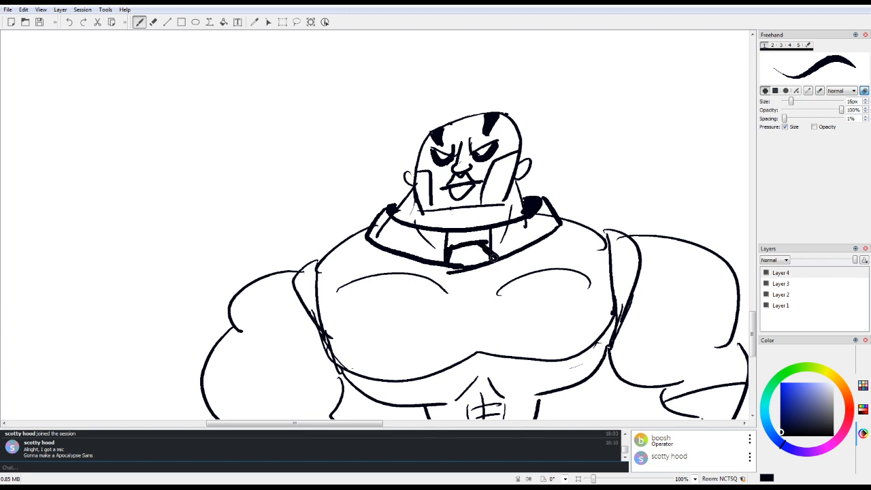
Step: Erase the arch and the neck lines inside the collar, and draw a thick angular emblem at the collar's front
{"action": "key", "text": "e"}
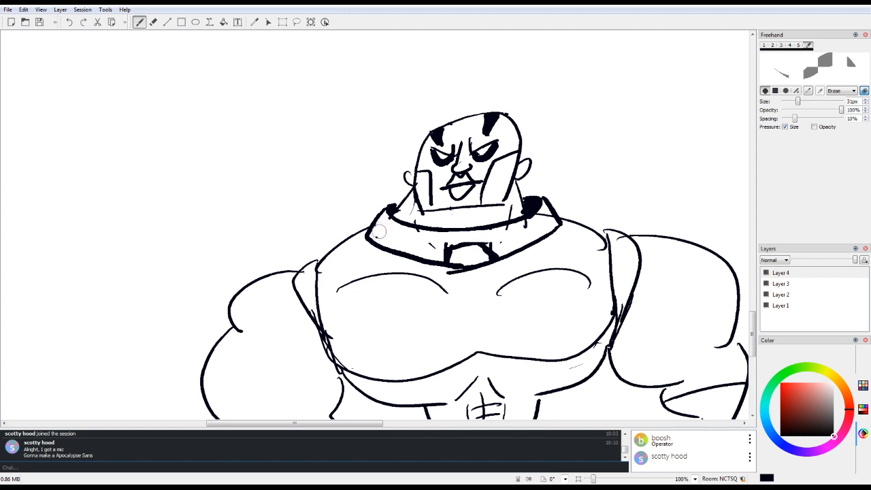
{"action": "mouse_move", "coordinate": [445, 247]}
{"action": "left_mouse_down"}
{"action": "mouse_move", "coordinate": [484, 244]}
{"action": "mouse_move", "coordinate": [443, 253]}
{"action": "mouse_move", "coordinate": [461, 256]}
{"action": "mouse_move", "coordinate": [451, 259]}
{"action": "mouse_move", "coordinate": [486, 254]}
{"action": "left_mouse_up"}
{"action": "key", "text": "1"}
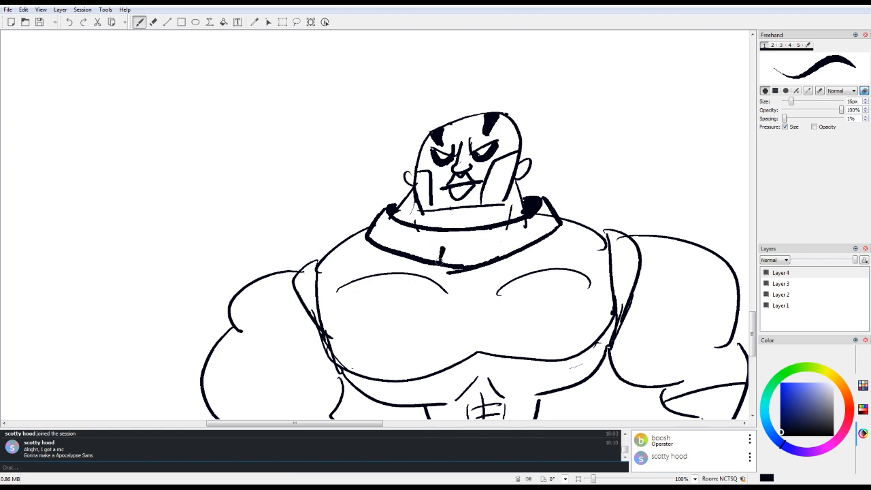
{"action": "mouse_move", "coordinate": [446, 249]}
{"action": "left_mouse_down"}
{"action": "mouse_move", "coordinate": [481, 246]}
{"action": "mouse_move", "coordinate": [501, 259]}
{"action": "left_mouse_up"}
{"action": "mouse_move", "coordinate": [446, 250]}
{"action": "left_mouse_down"}
{"action": "mouse_move", "coordinate": [442, 263]}
{"action": "mouse_move", "coordinate": [485, 251]}
{"action": "left_mouse_up"}
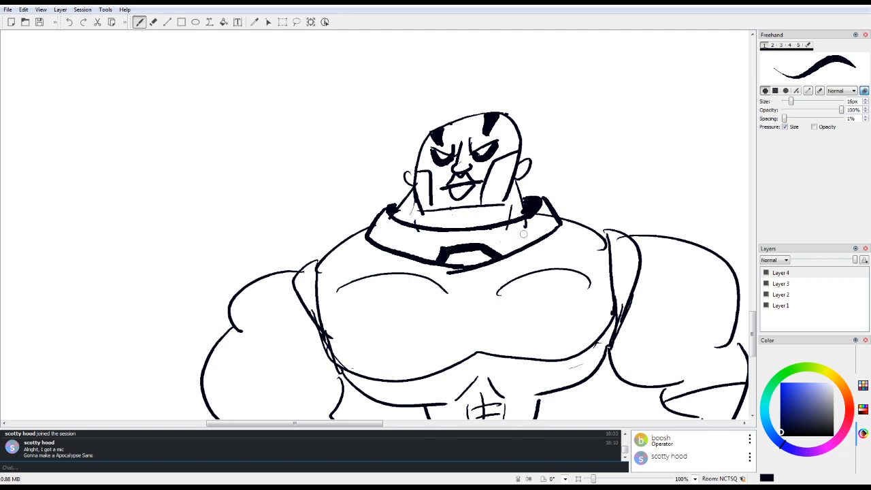
Step: Try out a curved brow stroke inside the empty oval head outline above the characters
{"action": "mouse_move", "coordinate": [752, 328]}
{"action": "left_mouse_down"}
{"action": "mouse_move", "coordinate": [752, 347]}
{"action": "mouse_move", "coordinate": [752, 225]}
{"action": "left_mouse_up"}
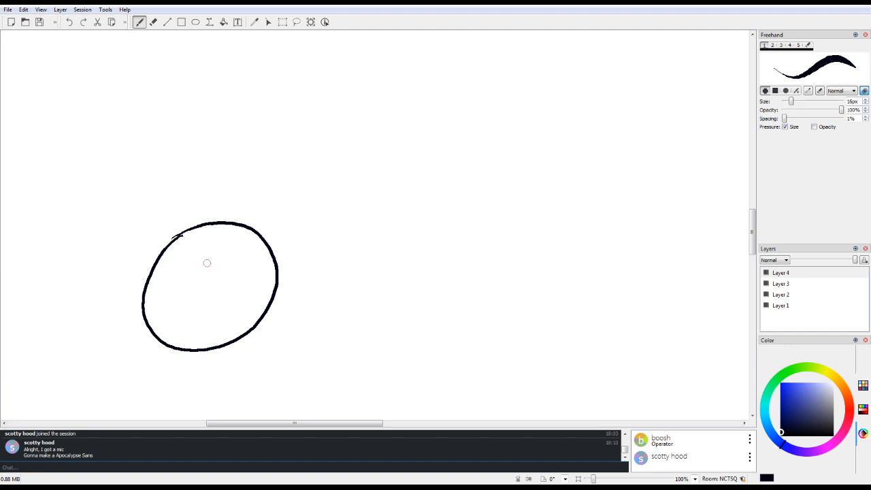
{"action": "left_click_drag", "start_coordinate": [204, 276], "coordinate": [240, 259]}
{"action": "left_click_drag", "start_coordinate": [200, 280], "coordinate": [193, 297]}
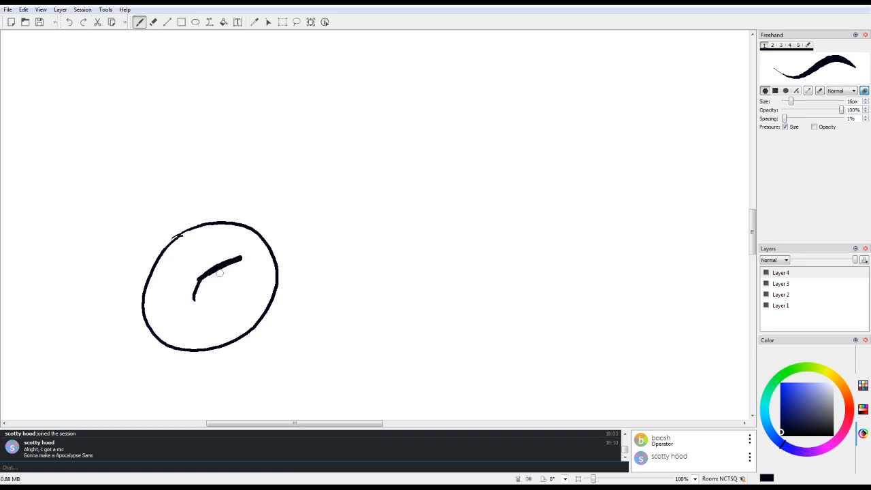
{"action": "mouse_move", "coordinate": [238, 264]}
{"action": "left_mouse_down"}
{"action": "mouse_move", "coordinate": [213, 299]}
{"action": "mouse_move", "coordinate": [196, 290]}
{"action": "mouse_move", "coordinate": [190, 314]}
{"action": "mouse_move", "coordinate": [210, 296]}
{"action": "mouse_move", "coordinate": [215, 310]}
{"action": "mouse_move", "coordinate": [231, 307]}
{"action": "mouse_move", "coordinate": [225, 293]}
{"action": "mouse_move", "coordinate": [235, 264]}
{"action": "left_mouse_up"}
{"action": "key", "text": "6"}
Step: Add hatching to the man's nose bridge and to the panels on both of his cheeks
{"action": "left_click_drag", "start_coordinate": [752, 220], "coordinate": [751, 310]}
{"action": "key", "text": "1"}
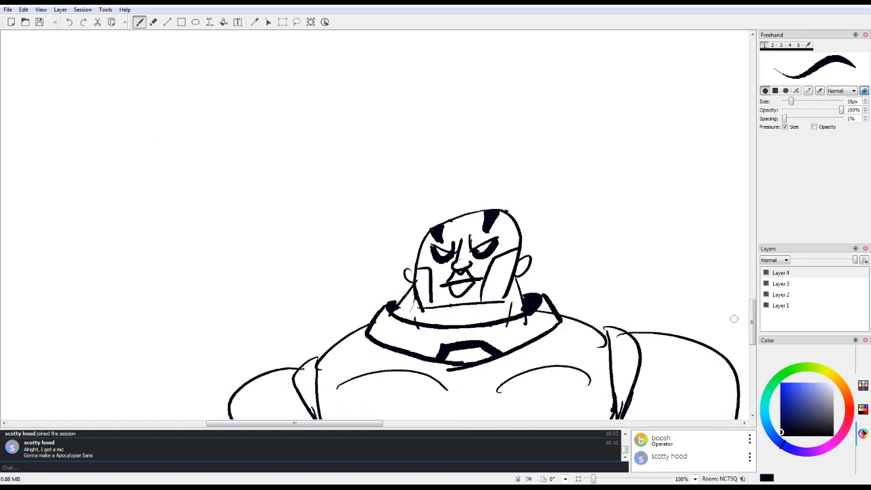
{"action": "left_click_drag", "start_coordinate": [463, 249], "coordinate": [466, 261]}
{"action": "mouse_move", "coordinate": [495, 262]}
{"action": "left_mouse_down"}
{"action": "mouse_move", "coordinate": [518, 250]}
{"action": "mouse_move", "coordinate": [509, 272]}
{"action": "left_mouse_up"}
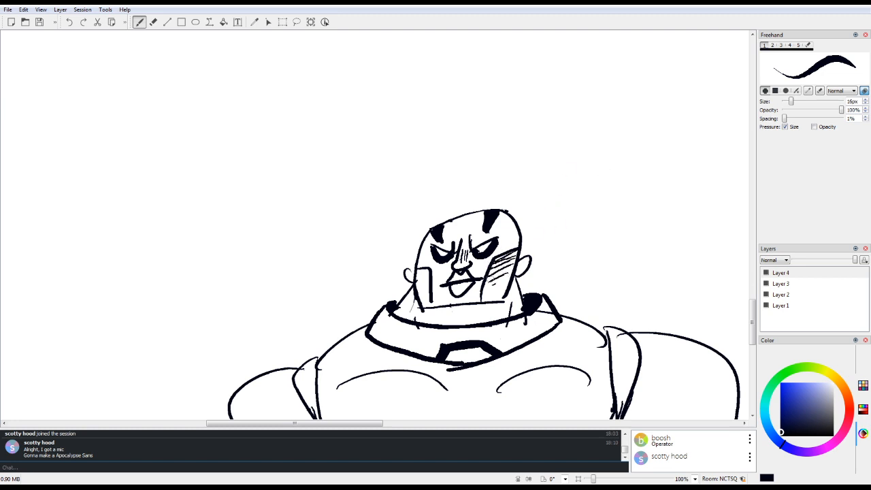
{"action": "mouse_move", "coordinate": [419, 279]}
{"action": "left_mouse_down"}
{"action": "mouse_move", "coordinate": [430, 270]}
{"action": "mouse_move", "coordinate": [434, 279]}
{"action": "left_mouse_up"}
Step: Draw crossing curved face guidelines inside the empty oval head, and add two large oval eyes with black pupils
{"action": "mouse_move", "coordinate": [295, 423]}
{"action": "left_mouse_down"}
{"action": "mouse_move", "coordinate": [423, 423]}
{"action": "mouse_move", "coordinate": [212, 424]}
{"action": "left_mouse_up"}
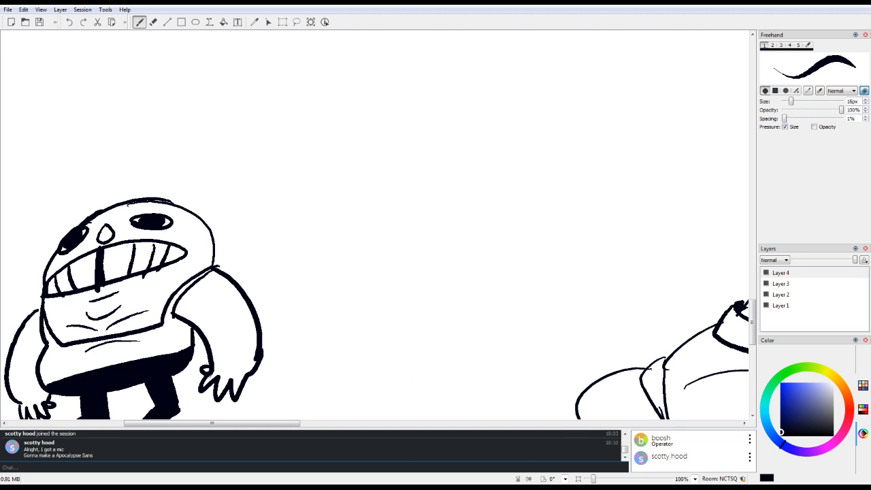
{"action": "left_click_drag", "start_coordinate": [752, 321], "coordinate": [752, 235]}
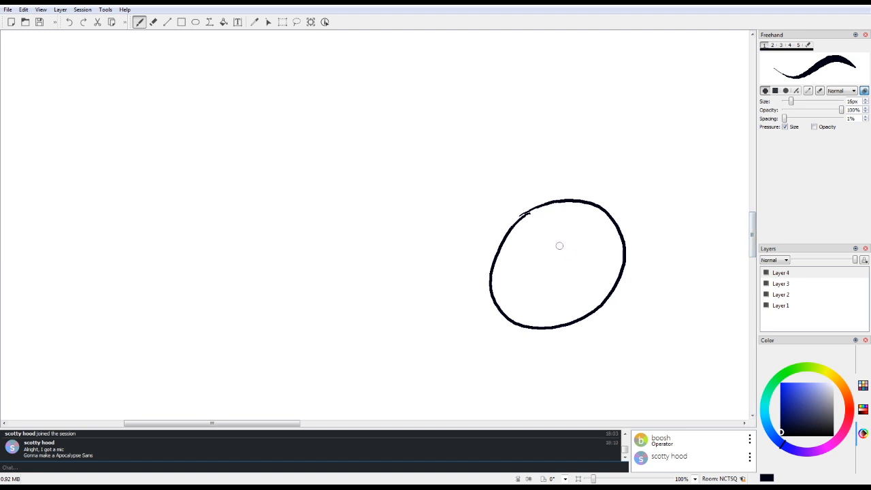
{"action": "mouse_move", "coordinate": [554, 207]}
{"action": "left_mouse_down"}
{"action": "mouse_move", "coordinate": [536, 279]}
{"action": "mouse_move", "coordinate": [542, 312]}
{"action": "left_mouse_up"}
{"action": "left_click_drag", "start_coordinate": [501, 271], "coordinate": [601, 254]}
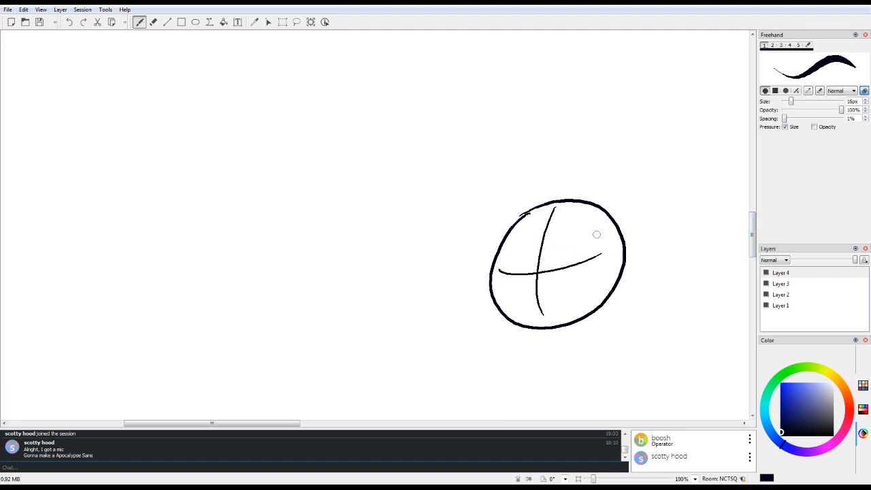
{"action": "mouse_move", "coordinate": [550, 283]}
{"action": "left_mouse_down"}
{"action": "mouse_move", "coordinate": [587, 285]}
{"action": "mouse_move", "coordinate": [559, 292]}
{"action": "left_mouse_up"}
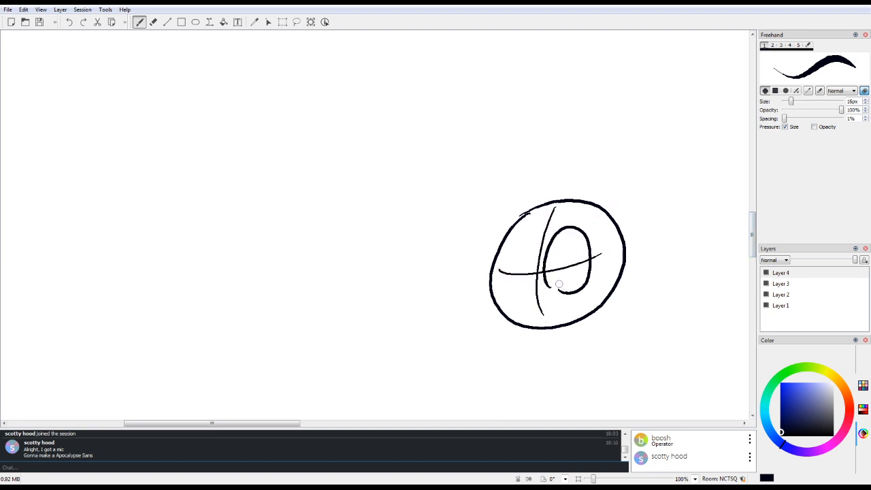
{"action": "mouse_move", "coordinate": [555, 249]}
{"action": "left_mouse_down"}
{"action": "mouse_move", "coordinate": [558, 279]}
{"action": "mouse_move", "coordinate": [562, 246]}
{"action": "mouse_move", "coordinate": [550, 270]}
{"action": "mouse_move", "coordinate": [556, 244]}
{"action": "left_mouse_up"}
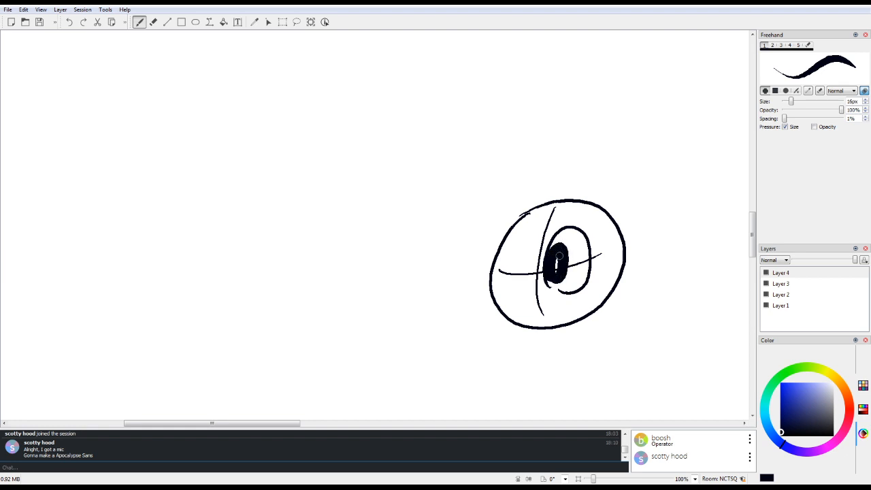
{"action": "mouse_move", "coordinate": [505, 290]}
{"action": "left_mouse_down"}
{"action": "mouse_move", "coordinate": [498, 282]}
{"action": "mouse_move", "coordinate": [517, 286]}
{"action": "mouse_move", "coordinate": [520, 253]}
{"action": "mouse_move", "coordinate": [520, 278]}
{"action": "mouse_move", "coordinate": [518, 269]}
{"action": "left_mouse_up"}
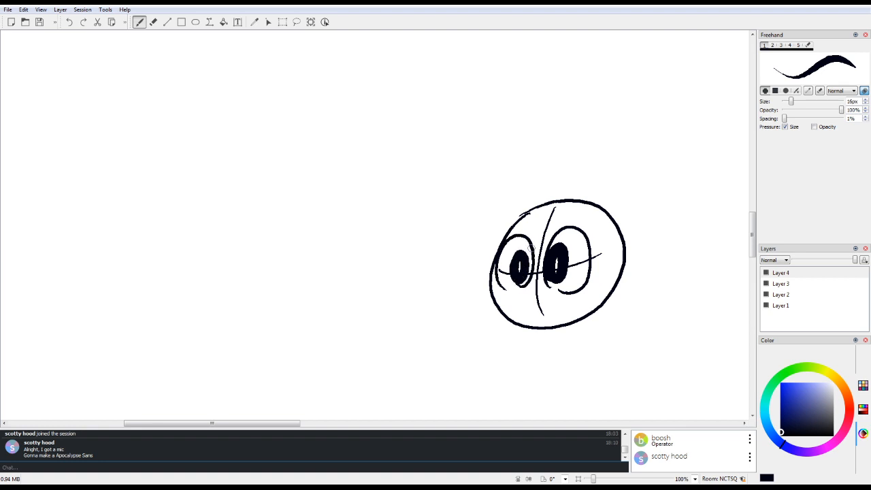
Step: Erase the parts of the horizontal guideline that run through the new head's two eyes
{"action": "key", "text": "e"}
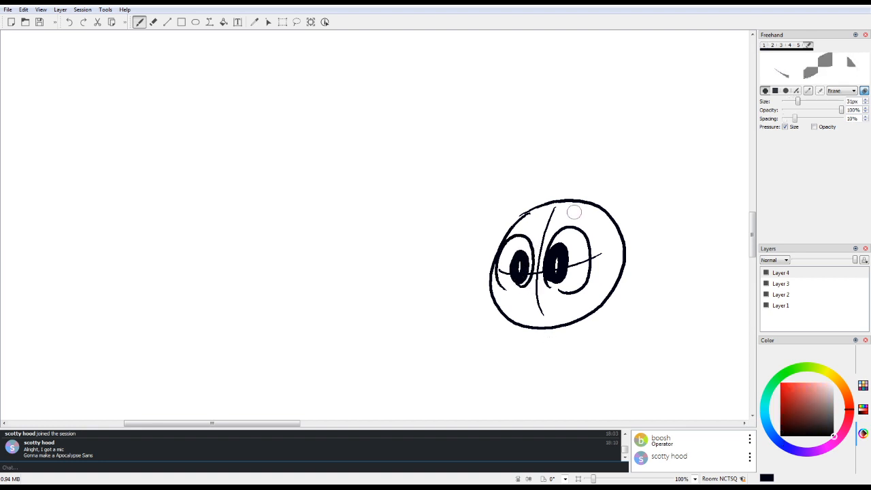
{"action": "mouse_move", "coordinate": [573, 277]}
{"action": "left_mouse_down"}
{"action": "mouse_move", "coordinate": [580, 261]}
{"action": "mouse_move", "coordinate": [583, 270]}
{"action": "left_mouse_up"}
{"action": "mouse_move", "coordinate": [509, 266]}
{"action": "left_mouse_down"}
{"action": "mouse_move", "coordinate": [503, 276]}
{"action": "mouse_move", "coordinate": [529, 258]}
{"action": "mouse_move", "coordinate": [531, 269]}
{"action": "mouse_move", "coordinate": [530, 253]}
{"action": "mouse_move", "coordinate": [522, 286]}
{"action": "left_mouse_up"}
{"action": "key", "text": "e"}
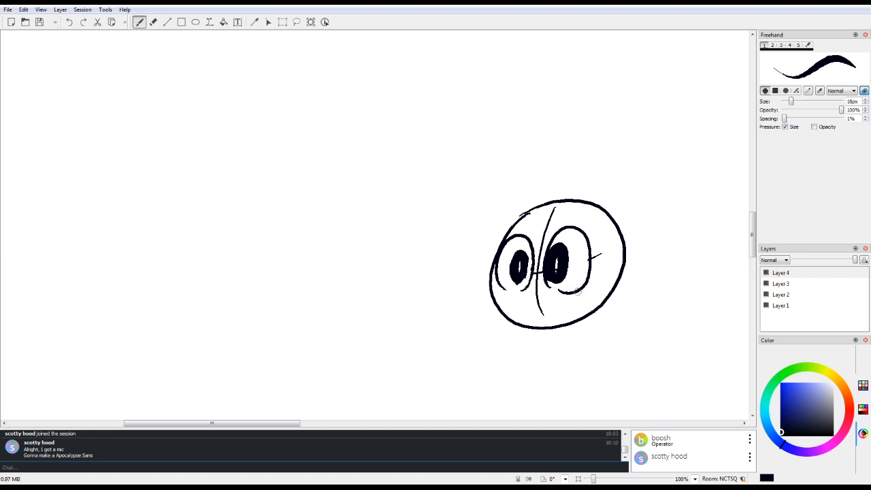
Step: Draw short hair on the new head, with parted bangs, flicked-out side tips and a small tuft on top
{"action": "left_click_drag", "start_coordinate": [569, 199], "coordinate": [527, 248]}
{"action": "mouse_move", "coordinate": [545, 218]}
{"action": "left_mouse_down"}
{"action": "mouse_move", "coordinate": [524, 249]}
{"action": "mouse_move", "coordinate": [457, 266]}
{"action": "left_mouse_up"}
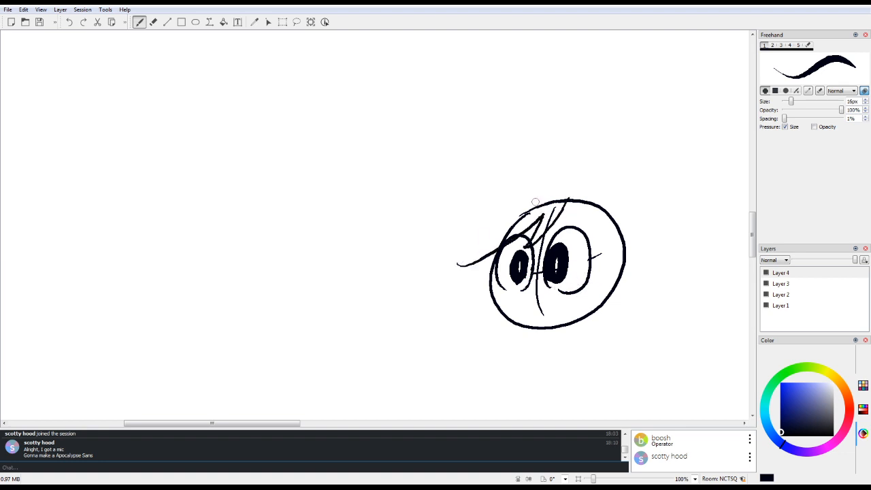
{"action": "mouse_move", "coordinate": [540, 188]}
{"action": "left_mouse_down"}
{"action": "mouse_move", "coordinate": [473, 287]}
{"action": "mouse_move", "coordinate": [456, 298]}
{"action": "mouse_move", "coordinate": [493, 305]}
{"action": "left_mouse_up"}
{"action": "mouse_move", "coordinate": [579, 200]}
{"action": "left_mouse_down"}
{"action": "mouse_move", "coordinate": [609, 259]}
{"action": "mouse_move", "coordinate": [588, 302]}
{"action": "mouse_move", "coordinate": [619, 279]}
{"action": "left_mouse_up"}
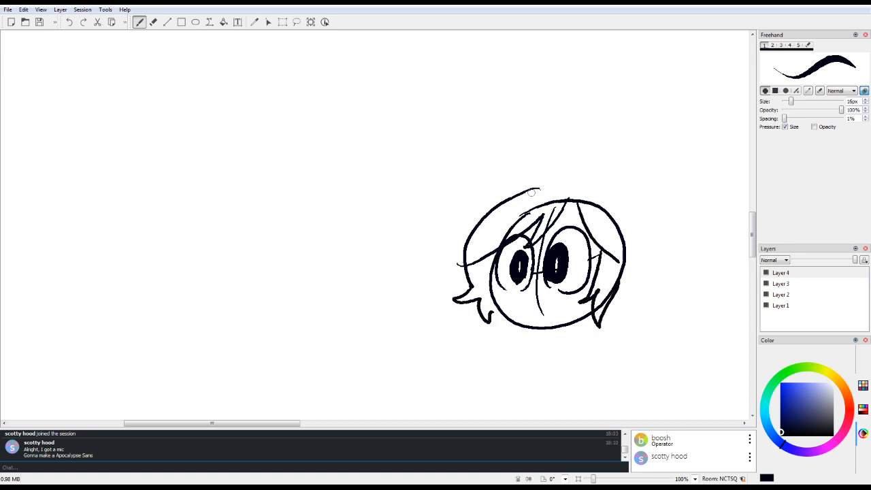
{"action": "mouse_move", "coordinate": [526, 194]}
{"action": "left_mouse_down"}
{"action": "mouse_move", "coordinate": [579, 194]}
{"action": "mouse_move", "coordinate": [572, 173]}
{"action": "mouse_move", "coordinate": [586, 194]}
{"action": "mouse_move", "coordinate": [593, 181]}
{"action": "mouse_move", "coordinate": [603, 187]}
{"action": "mouse_move", "coordinate": [632, 279]}
{"action": "mouse_move", "coordinate": [642, 282]}
{"action": "mouse_move", "coordinate": [628, 286]}
{"action": "mouse_move", "coordinate": [635, 292]}
{"action": "mouse_move", "coordinate": [605, 310]}
{"action": "left_mouse_up"}
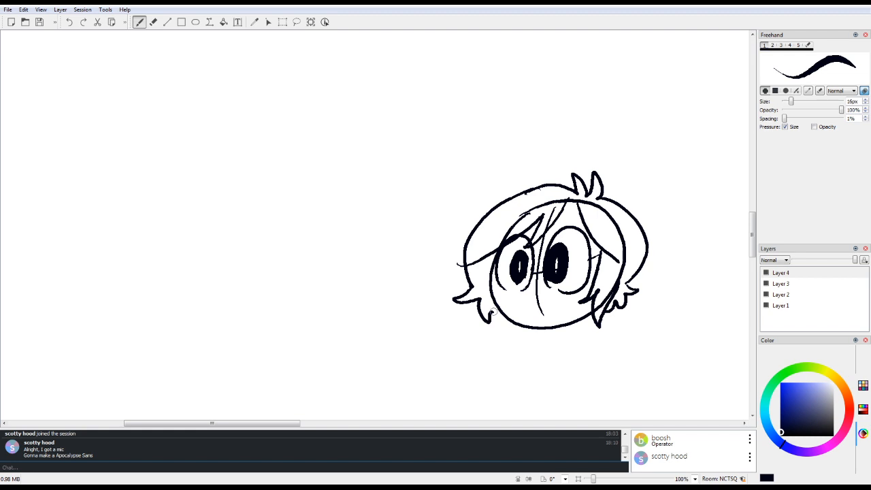
{"action": "left_click_drag", "start_coordinate": [492, 310], "coordinate": [514, 324]}
Step: Erase the head outline beneath the bangs and the remaining vertical face guideline
{"action": "key", "text": "6"}
{"action": "mouse_move", "coordinate": [502, 236]}
{"action": "left_mouse_down"}
{"action": "mouse_move", "coordinate": [525, 220]}
{"action": "mouse_move", "coordinate": [491, 247]}
{"action": "mouse_move", "coordinate": [548, 203]}
{"action": "mouse_move", "coordinate": [506, 230]}
{"action": "mouse_move", "coordinate": [565, 202]}
{"action": "mouse_move", "coordinate": [548, 227]}
{"action": "mouse_move", "coordinate": [539, 273]}
{"action": "mouse_move", "coordinate": [542, 251]}
{"action": "mouse_move", "coordinate": [542, 312]}
{"action": "mouse_move", "coordinate": [538, 270]}
{"action": "left_mouse_up"}
{"action": "left_click", "coordinate": [543, 315]}
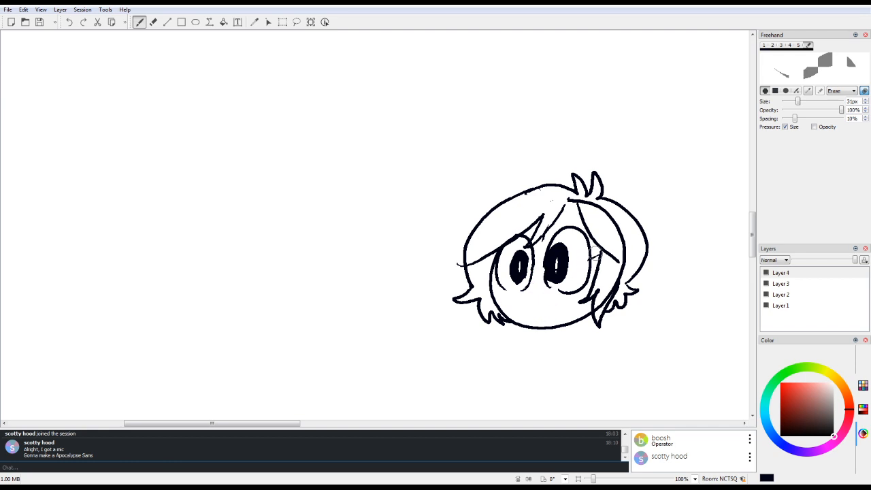
Step: Draw short eyebrows and a small open mouth with gritted teeth on the haired character's face
{"action": "key", "text": "1"}
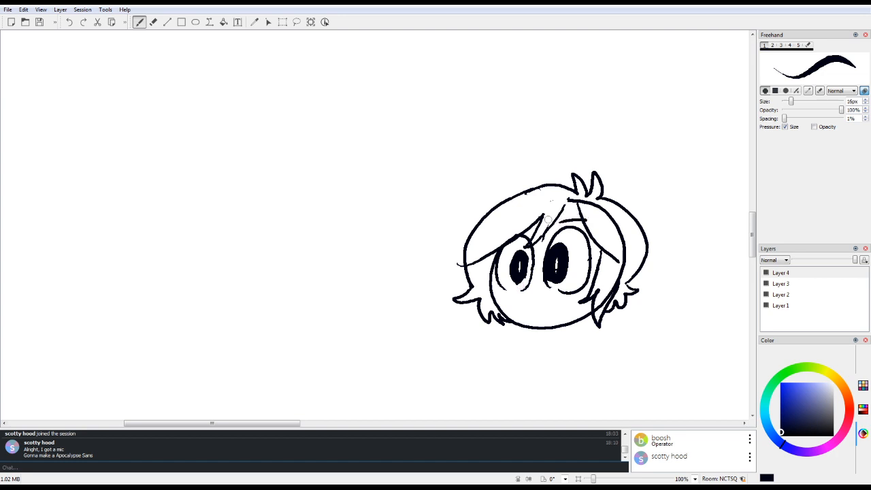
{"action": "mouse_move", "coordinate": [513, 226]}
{"action": "left_mouse_down"}
{"action": "mouse_move", "coordinate": [542, 224]}
{"action": "mouse_move", "coordinate": [577, 203]}
{"action": "left_mouse_up"}
{"action": "scroll", "coordinate": [543, 217], "scroll_direction": "down", "scroll_amount": 3}
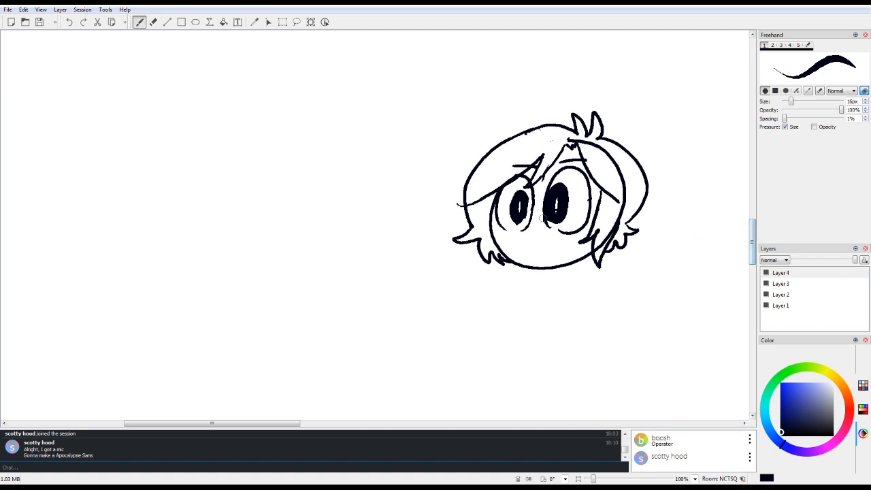
{"action": "mouse_move", "coordinate": [528, 244]}
{"action": "left_mouse_down"}
{"action": "mouse_move", "coordinate": [522, 257]}
{"action": "mouse_move", "coordinate": [524, 240]}
{"action": "mouse_move", "coordinate": [556, 251]}
{"action": "mouse_move", "coordinate": [525, 255]}
{"action": "mouse_move", "coordinate": [557, 249]}
{"action": "mouse_move", "coordinate": [540, 256]}
{"action": "left_mouse_up"}
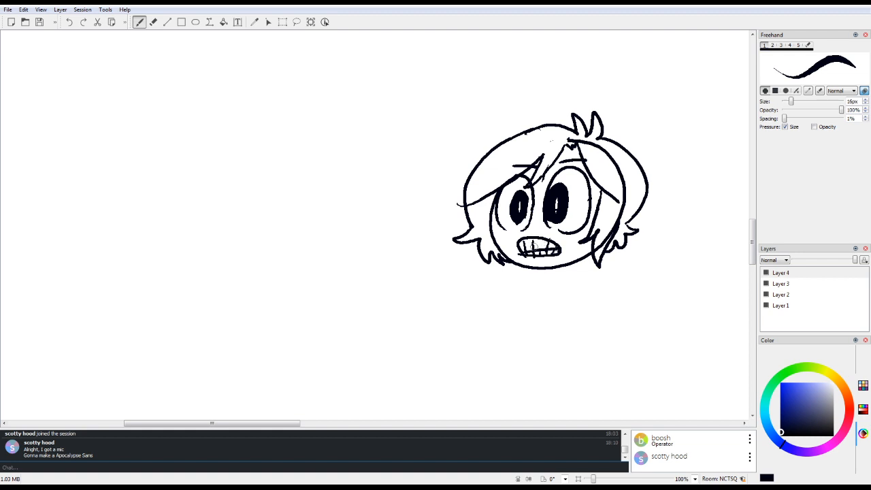
{"action": "mouse_move", "coordinate": [534, 216]}
{"action": "left_mouse_down"}
{"action": "mouse_move", "coordinate": [532, 235]}
{"action": "mouse_move", "coordinate": [537, 215]}
{"action": "left_mouse_up"}
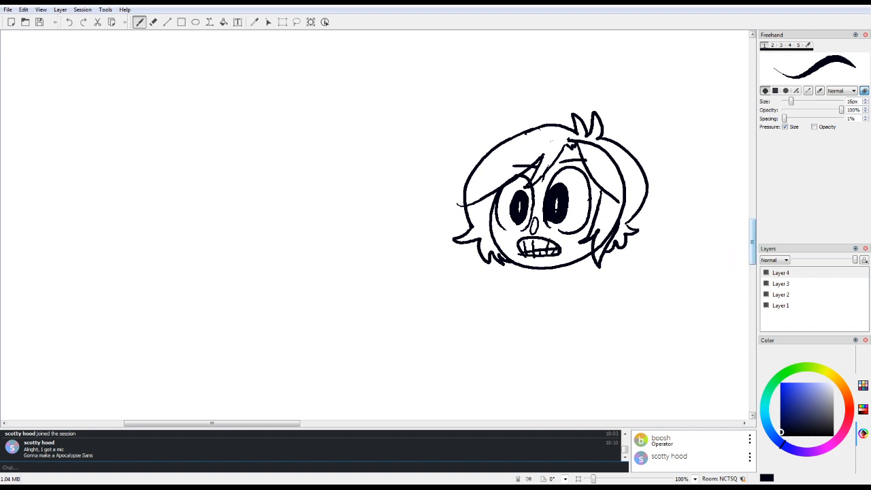
Step: Add a new layer above Layer 4 and set the brush colour to bright light blue
{"action": "mouse_move", "coordinate": [753, 253]}
{"action": "left_mouse_down"}
{"action": "mouse_move", "coordinate": [748, 319]}
{"action": "mouse_move", "coordinate": [735, 336]}
{"action": "left_mouse_up"}
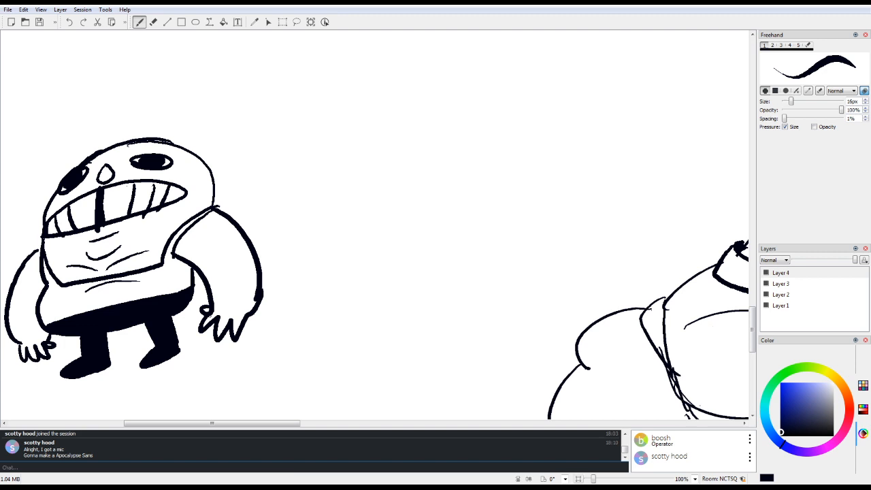
{"action": "left_click_drag", "start_coordinate": [593, 479], "coordinate": [589, 479]}
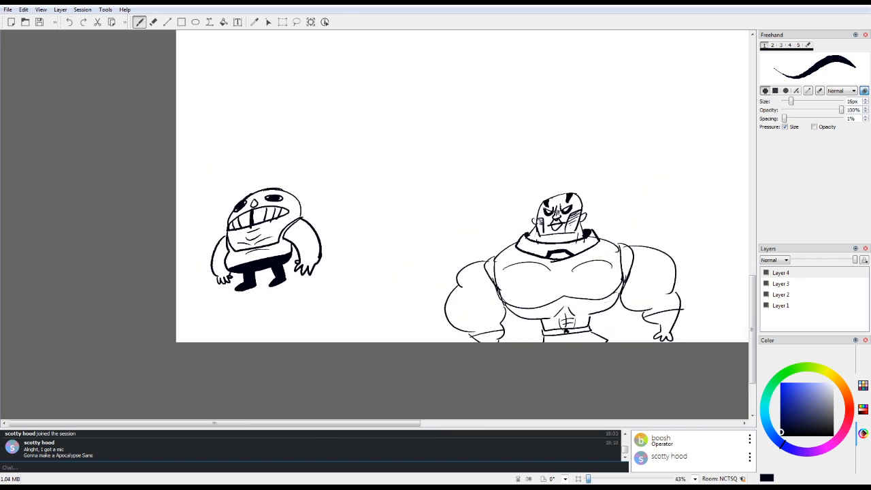
{"action": "left_click_drag", "start_coordinate": [214, 422], "coordinate": [512, 423]}
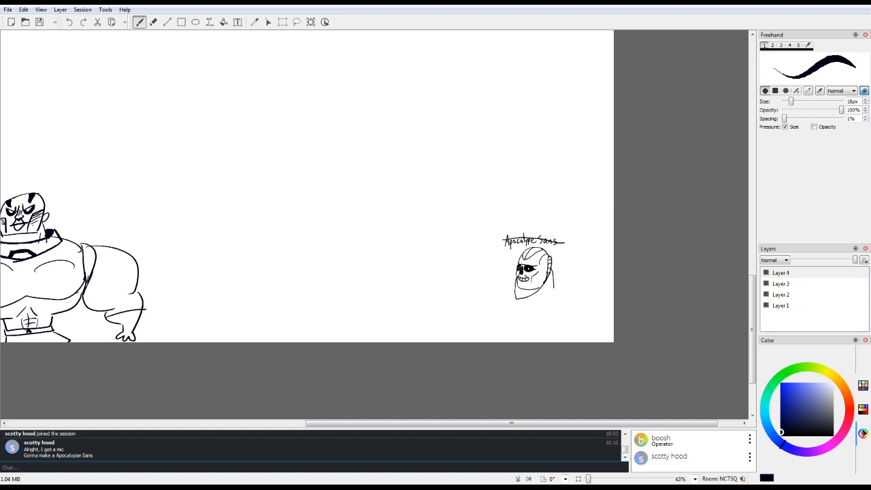
{"action": "left_click_drag", "start_coordinate": [782, 444], "coordinate": [770, 429]}
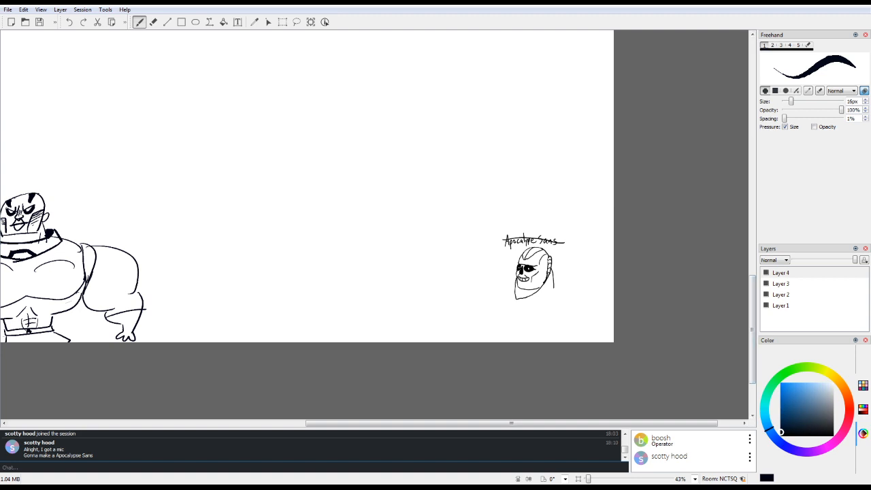
{"action": "left_click", "coordinate": [781, 273]}
{"action": "key", "text": "ctrl+shift+Insert"}
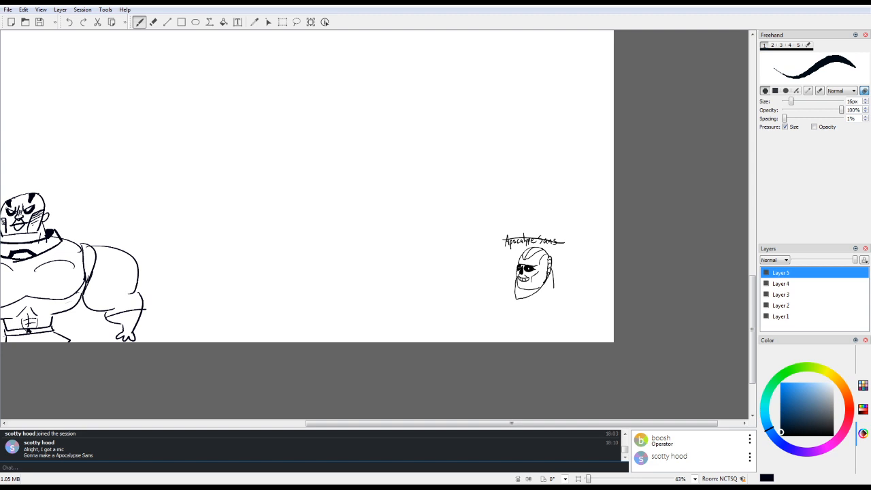
{"action": "left_click_drag", "start_coordinate": [769, 430], "coordinate": [781, 385]}
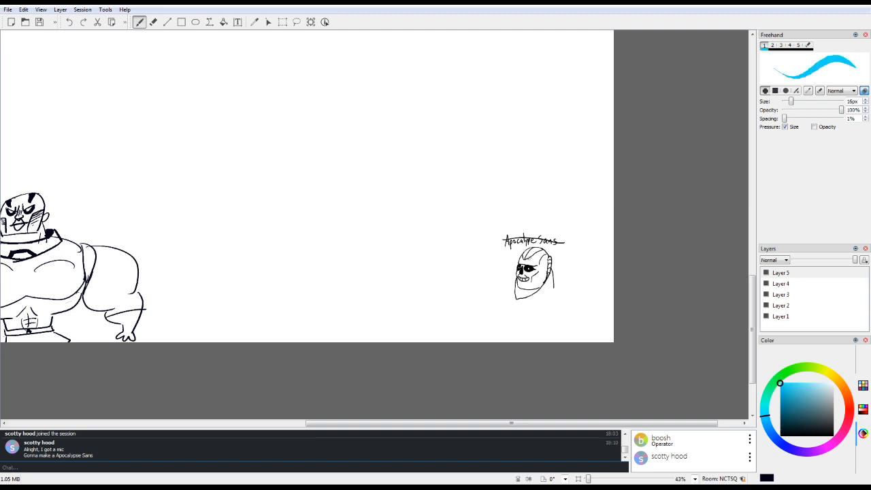
Step: Paint a glowing blue pupil in the Apocalypse Sans head's eye, and draw a blue wisp trailing up and away from it
{"action": "left_click", "coordinate": [529, 268]}
{"action": "left_click_drag", "start_coordinate": [585, 424], "coordinate": [595, 423]}
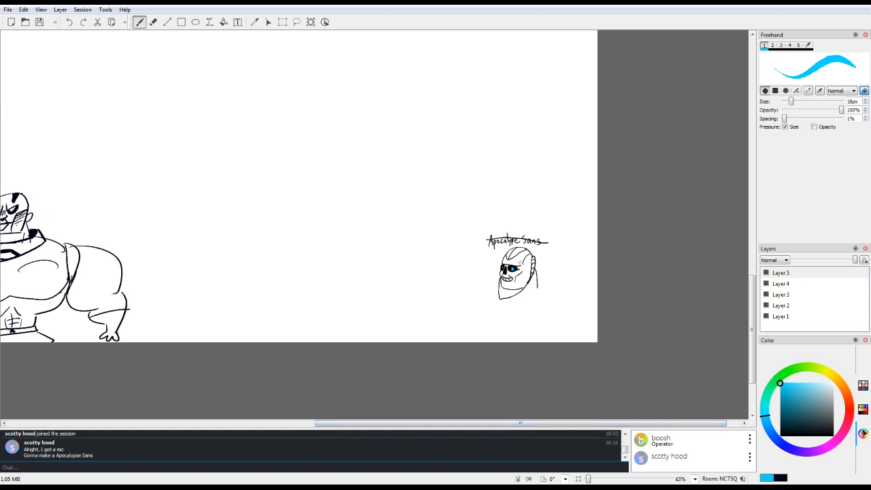
{"action": "left_click_drag", "start_coordinate": [518, 265], "coordinate": [544, 243]}
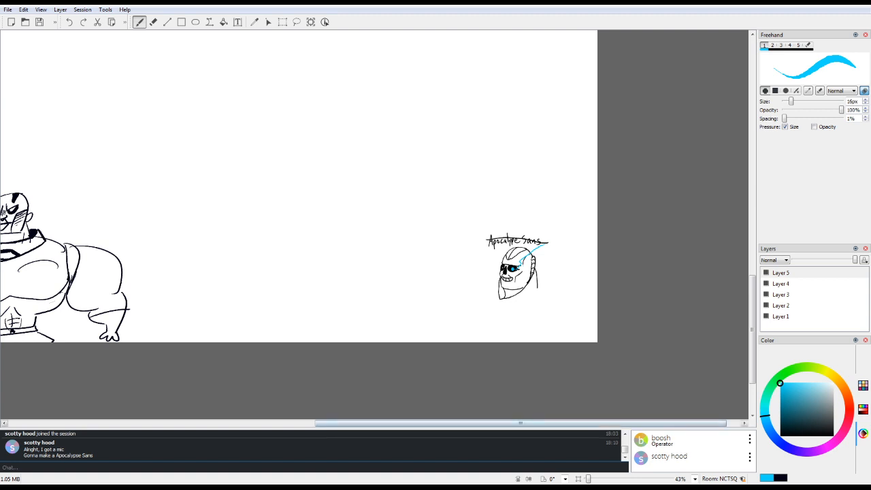
Step: Switch the colour back to black and erase the entire haired character's head from Layer 4
{"action": "left_click_drag", "start_coordinate": [520, 423], "coordinate": [298, 423]}
{"action": "left_click", "coordinate": [780, 478]}
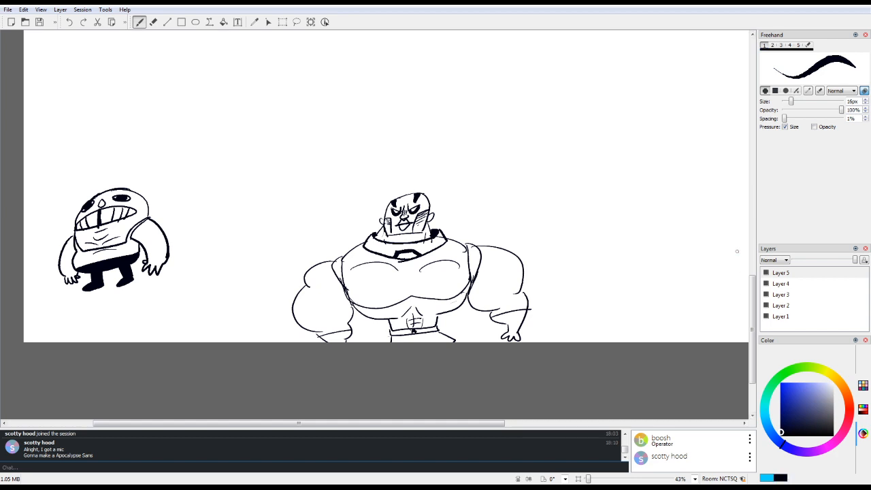
{"action": "left_click_drag", "start_coordinate": [753, 300], "coordinate": [752, 214]}
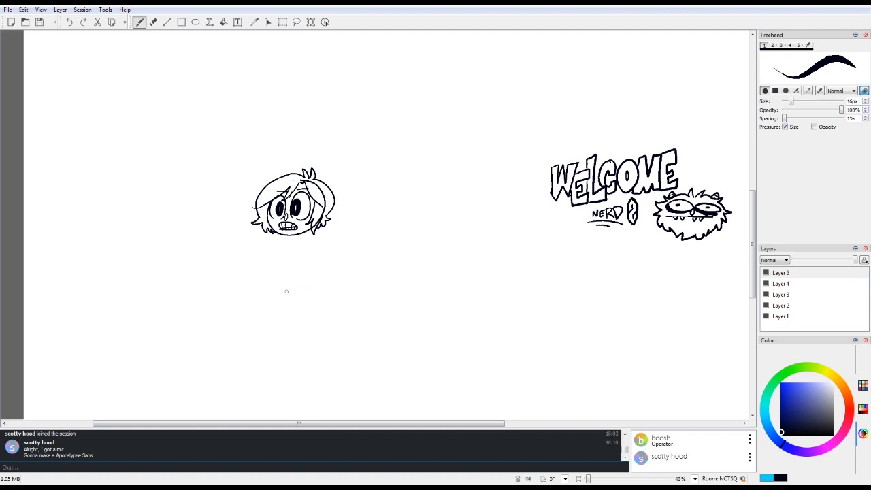
{"action": "key", "text": "e"}
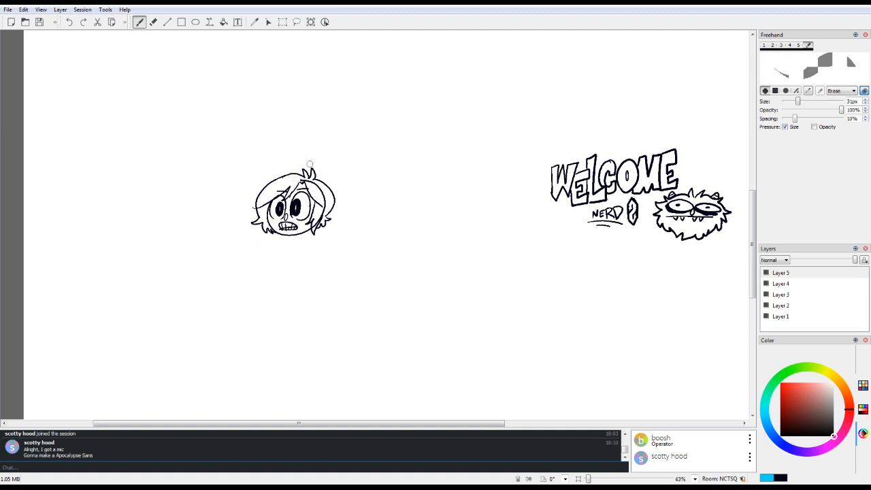
{"action": "left_click", "coordinate": [781, 283]}
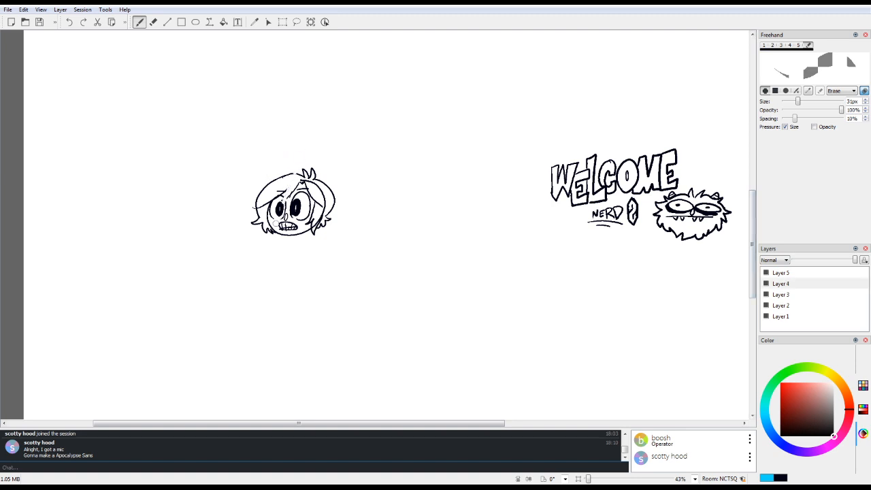
{"action": "mouse_move", "coordinate": [276, 223]}
{"action": "left_mouse_down"}
{"action": "mouse_move", "coordinate": [271, 244]}
{"action": "mouse_move", "coordinate": [307, 148]}
{"action": "mouse_move", "coordinate": [249, 240]}
{"action": "mouse_move", "coordinate": [275, 168]}
{"action": "mouse_move", "coordinate": [268, 176]}
{"action": "mouse_move", "coordinate": [248, 235]}
{"action": "mouse_move", "coordinate": [266, 180]}
{"action": "mouse_move", "coordinate": [264, 195]}
{"action": "mouse_move", "coordinate": [296, 161]}
{"action": "mouse_move", "coordinate": [272, 243]}
{"action": "mouse_move", "coordinate": [318, 157]}
{"action": "mouse_move", "coordinate": [282, 246]}
{"action": "mouse_move", "coordinate": [326, 178]}
{"action": "mouse_move", "coordinate": [279, 262]}
{"action": "mouse_move", "coordinate": [336, 175]}
{"action": "mouse_move", "coordinate": [303, 240]}
{"action": "mouse_move", "coordinate": [340, 189]}
{"action": "mouse_move", "coordinate": [311, 257]}
{"action": "left_mouse_up"}
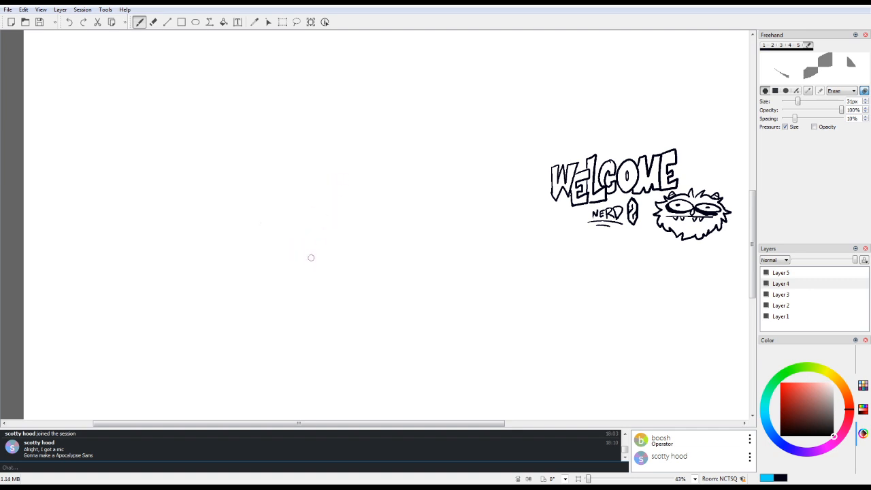
Step: Draw a large black round head outline at 100% zoom with a thickened chin line in the cleared area
{"action": "key", "text": "1"}
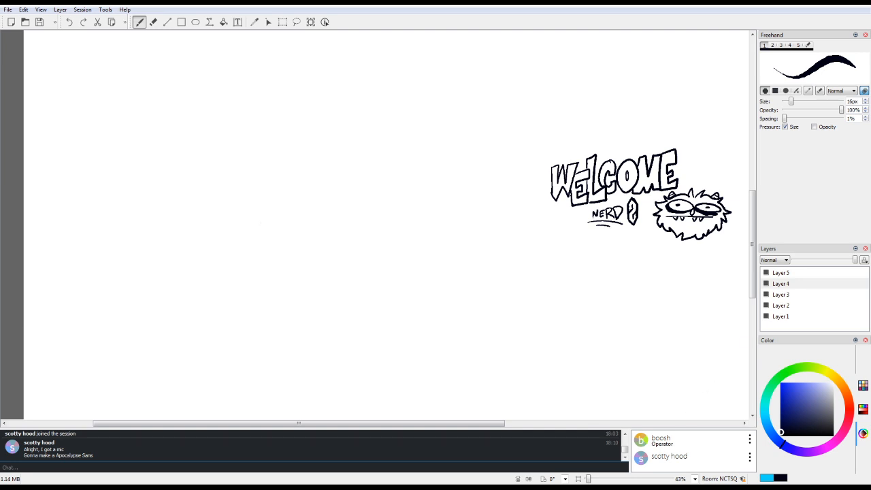
{"action": "key", "text": "ctrl+0"}
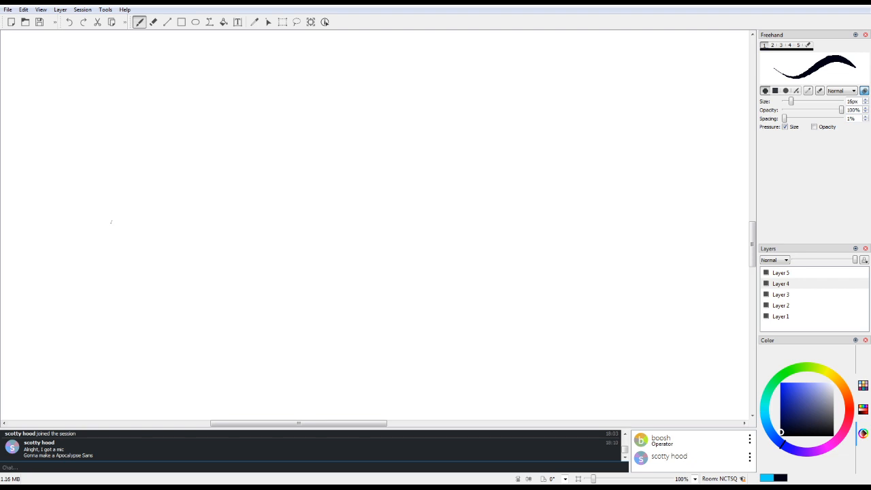
{"action": "key", "text": "x"}
{"action": "mouse_move", "coordinate": [220, 274]}
{"action": "left_mouse_down"}
{"action": "mouse_move", "coordinate": [292, 265]}
{"action": "mouse_move", "coordinate": [217, 276]}
{"action": "left_mouse_up"}
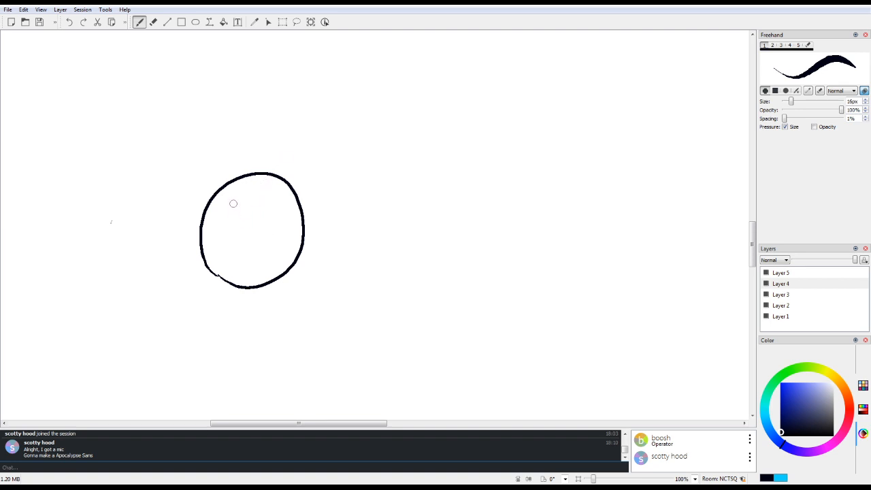
{"action": "left_click_drag", "start_coordinate": [205, 267], "coordinate": [245, 295]}
{"action": "left_click", "coordinate": [69, 22]}
{"action": "mouse_move", "coordinate": [208, 267]}
{"action": "left_mouse_down"}
{"action": "mouse_move", "coordinate": [247, 289]}
{"action": "mouse_move", "coordinate": [228, 285]}
{"action": "mouse_move", "coordinate": [253, 287]}
{"action": "left_mouse_up"}
Step: Draw two angular eyes with oval pupils inside the head and a pointed bang beside the left eye
{"action": "mouse_move", "coordinate": [242, 249]}
{"action": "left_mouse_down"}
{"action": "mouse_move", "coordinate": [242, 224]}
{"action": "mouse_move", "coordinate": [268, 213]}
{"action": "mouse_move", "coordinate": [253, 235]}
{"action": "mouse_move", "coordinate": [260, 244]}
{"action": "mouse_move", "coordinate": [203, 225]}
{"action": "mouse_move", "coordinate": [221, 227]}
{"action": "left_mouse_up"}
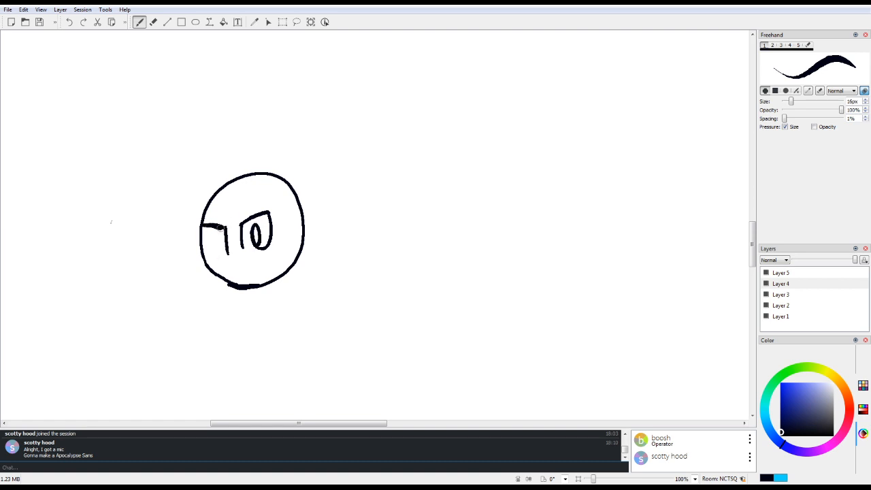
{"action": "left_click", "coordinate": [70, 22]}
{"action": "mouse_move", "coordinate": [203, 227]}
{"action": "left_mouse_down"}
{"action": "mouse_move", "coordinate": [225, 229]}
{"action": "mouse_move", "coordinate": [209, 255]}
{"action": "mouse_move", "coordinate": [223, 253]}
{"action": "mouse_move", "coordinate": [220, 236]}
{"action": "mouse_move", "coordinate": [220, 253]}
{"action": "left_mouse_up"}
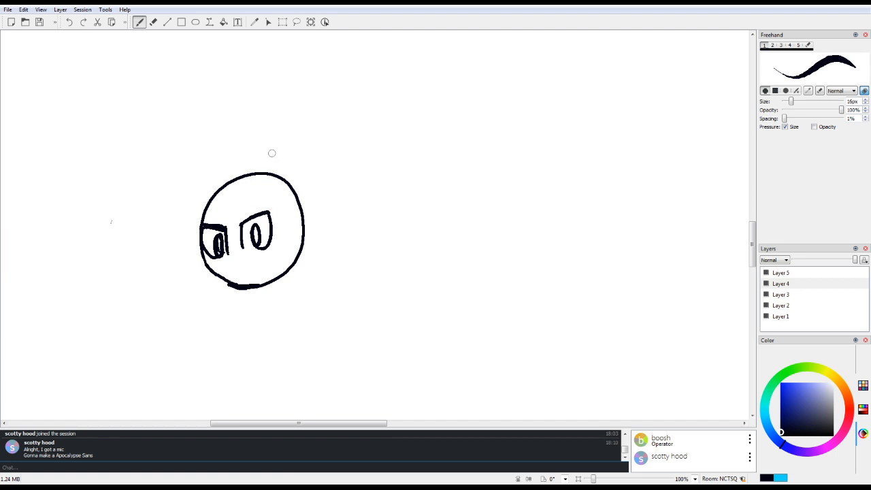
{"action": "mouse_move", "coordinate": [256, 181]}
{"action": "left_mouse_down"}
{"action": "mouse_move", "coordinate": [229, 235]}
{"action": "mouse_move", "coordinate": [215, 225]}
{"action": "mouse_move", "coordinate": [215, 274]}
{"action": "left_mouse_up"}
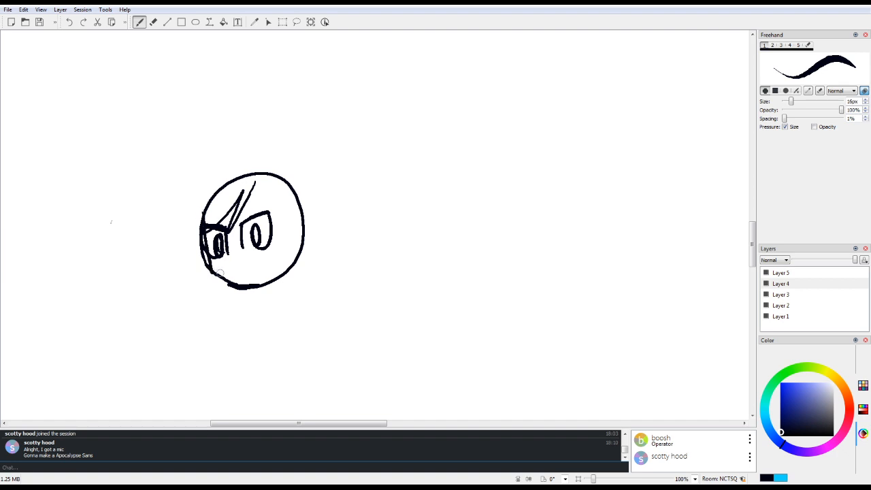
Step: Erase the left eye, and add a thick black upper lid and two small dots to the remaining eye
{"action": "key", "text": "e"}
{"action": "mouse_move", "coordinate": [248, 182]}
{"action": "left_mouse_down"}
{"action": "mouse_move", "coordinate": [224, 245]}
{"action": "mouse_move", "coordinate": [220, 204]}
{"action": "mouse_move", "coordinate": [211, 215]}
{"action": "mouse_move", "coordinate": [229, 259]}
{"action": "left_mouse_up"}
{"action": "key", "text": "1"}
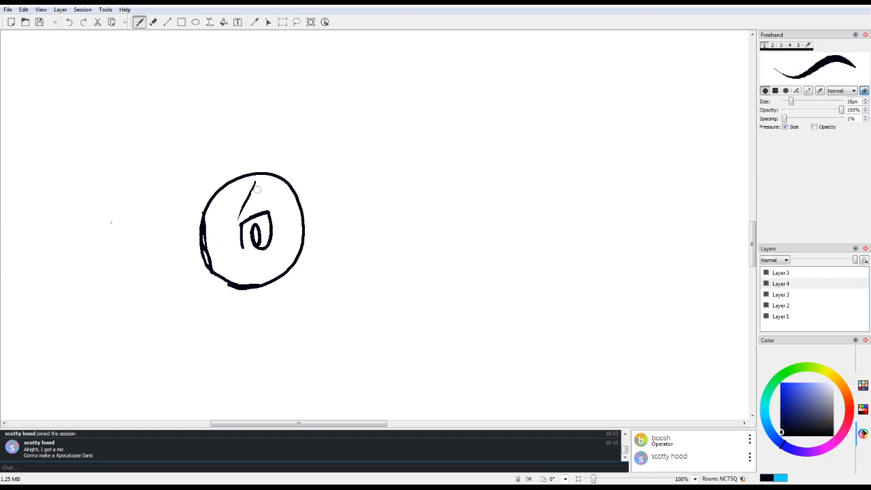
{"action": "mouse_move", "coordinate": [234, 228]}
{"action": "left_mouse_down"}
{"action": "mouse_move", "coordinate": [261, 198]}
{"action": "mouse_move", "coordinate": [239, 228]}
{"action": "mouse_move", "coordinate": [257, 209]}
{"action": "left_mouse_up"}
{"action": "left_click_drag", "start_coordinate": [274, 242], "coordinate": [269, 248]}
Step: Draw parted bangs across the face and spiky hair around the head with a curved tuft on top
{"action": "mouse_move", "coordinate": [262, 186]}
{"action": "left_mouse_down"}
{"action": "mouse_move", "coordinate": [229, 250]}
{"action": "mouse_move", "coordinate": [233, 226]}
{"action": "mouse_move", "coordinate": [198, 268]}
{"action": "left_mouse_up"}
{"action": "mouse_move", "coordinate": [264, 166]}
{"action": "left_mouse_down"}
{"action": "mouse_move", "coordinate": [214, 143]}
{"action": "mouse_move", "coordinate": [219, 180]}
{"action": "mouse_move", "coordinate": [164, 192]}
{"action": "mouse_move", "coordinate": [189, 217]}
{"action": "mouse_move", "coordinate": [175, 276]}
{"action": "mouse_move", "coordinate": [233, 284]}
{"action": "left_mouse_up"}
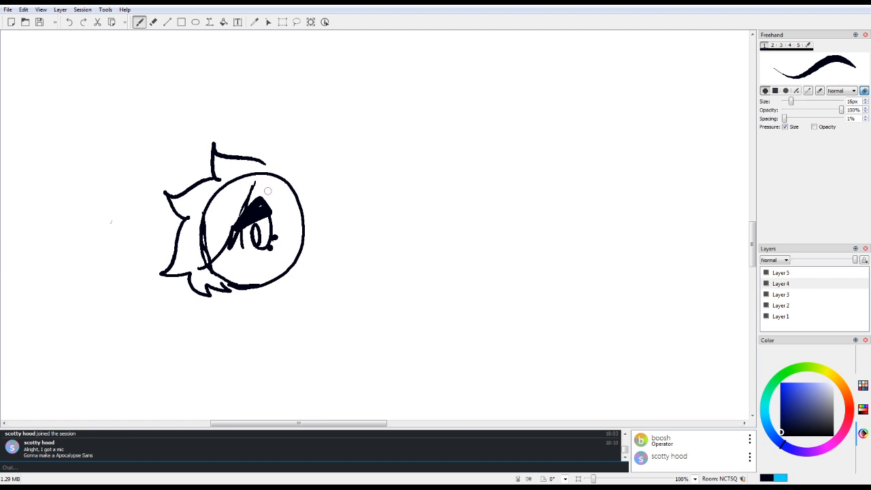
{"action": "mouse_move", "coordinate": [262, 182]}
{"action": "left_mouse_down"}
{"action": "mouse_move", "coordinate": [294, 234]}
{"action": "mouse_move", "coordinate": [273, 258]}
{"action": "mouse_move", "coordinate": [277, 293]}
{"action": "mouse_move", "coordinate": [309, 221]}
{"action": "left_mouse_up"}
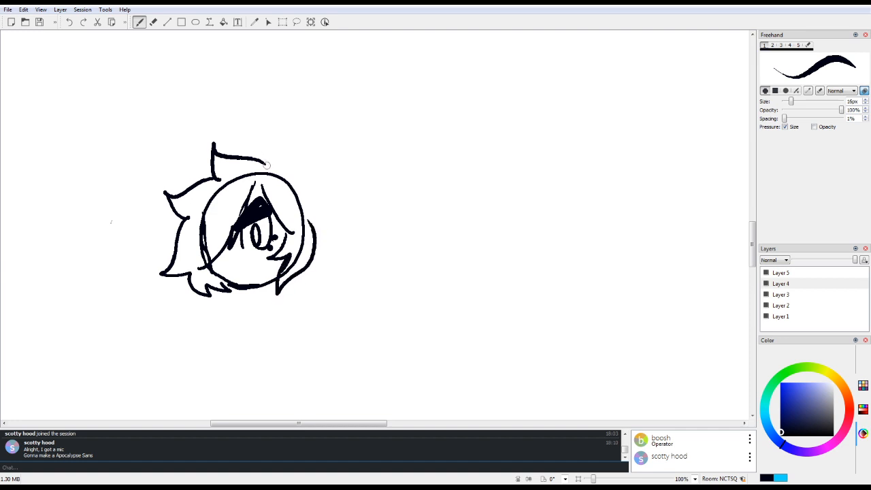
{"action": "mouse_move", "coordinate": [267, 167]}
{"action": "left_mouse_down"}
{"action": "mouse_move", "coordinate": [265, 126]}
{"action": "mouse_move", "coordinate": [268, 172]}
{"action": "mouse_move", "coordinate": [355, 199]}
{"action": "mouse_move", "coordinate": [331, 226]}
{"action": "mouse_move", "coordinate": [328, 259]}
{"action": "mouse_move", "coordinate": [304, 268]}
{"action": "left_mouse_up"}
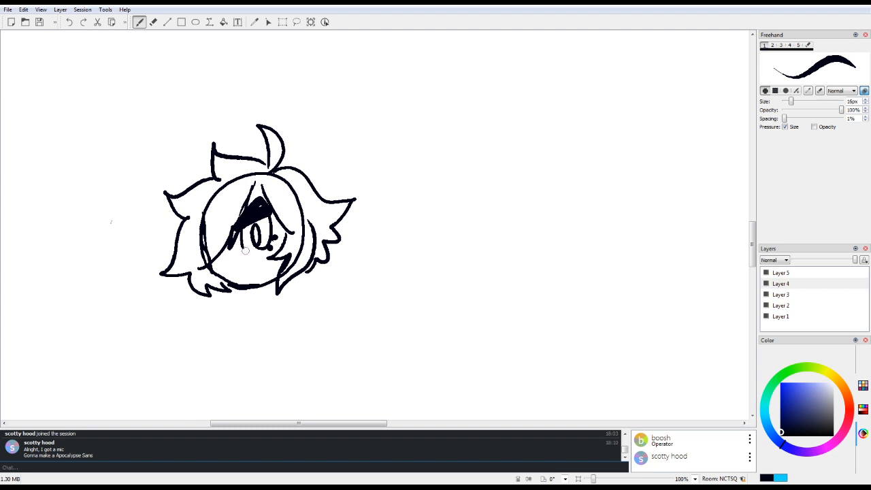
Step: Refine the eye's lower edge and the hair parting, and erase the head circle where it overlaps the hair
{"action": "left_click_drag", "start_coordinate": [242, 239], "coordinate": [250, 250]}
{"action": "mouse_move", "coordinate": [252, 192]}
{"action": "left_mouse_down"}
{"action": "mouse_move", "coordinate": [253, 182]}
{"action": "mouse_move", "coordinate": [266, 188]}
{"action": "left_mouse_up"}
{"action": "key", "text": "6"}
{"action": "mouse_move", "coordinate": [202, 253]}
{"action": "left_mouse_down"}
{"action": "mouse_move", "coordinate": [213, 228]}
{"action": "mouse_move", "coordinate": [201, 261]}
{"action": "mouse_move", "coordinate": [205, 203]}
{"action": "mouse_move", "coordinate": [233, 183]}
{"action": "mouse_move", "coordinate": [269, 176]}
{"action": "mouse_move", "coordinate": [300, 204]}
{"action": "mouse_move", "coordinate": [303, 247]}
{"action": "mouse_move", "coordinate": [283, 280]}
{"action": "mouse_move", "coordinate": [299, 257]}
{"action": "mouse_move", "coordinate": [284, 276]}
{"action": "mouse_move", "coordinate": [296, 259]}
{"action": "mouse_move", "coordinate": [294, 216]}
{"action": "mouse_move", "coordinate": [292, 225]}
{"action": "left_mouse_up"}
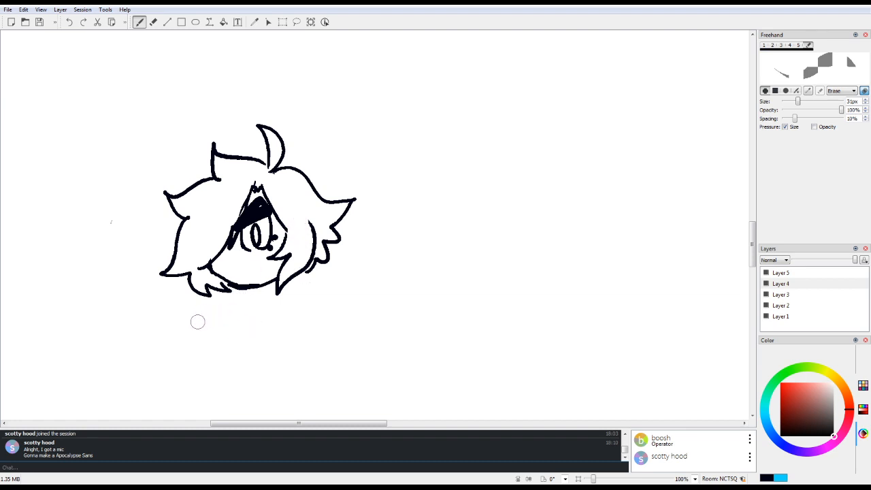
Step: Draw a slanted mouth with a small fang, and sketch the torso with shoulder line, strapless top, waist and rounded hips
{"action": "key", "text": "1"}
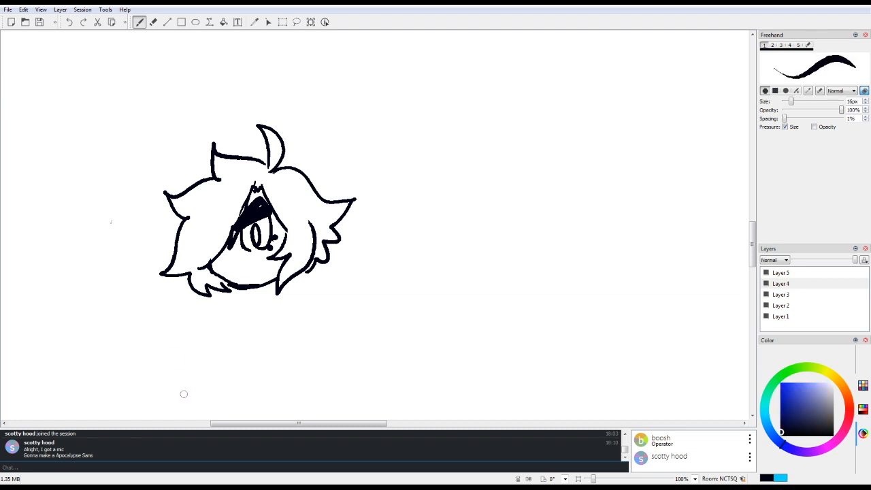
{"action": "left_click_drag", "start_coordinate": [232, 271], "coordinate": [262, 264]}
{"action": "mouse_move", "coordinate": [243, 306]}
{"action": "left_mouse_down"}
{"action": "mouse_move", "coordinate": [306, 292]}
{"action": "mouse_move", "coordinate": [280, 344]}
{"action": "mouse_move", "coordinate": [219, 344]}
{"action": "mouse_move", "coordinate": [291, 337]}
{"action": "left_mouse_up"}
{"action": "mouse_move", "coordinate": [230, 324]}
{"action": "left_mouse_down"}
{"action": "mouse_move", "coordinate": [258, 335]}
{"action": "mouse_move", "coordinate": [260, 343]}
{"action": "mouse_move", "coordinate": [243, 343]}
{"action": "mouse_move", "coordinate": [302, 333]}
{"action": "left_mouse_up"}
{"action": "left_click_drag", "start_coordinate": [255, 349], "coordinate": [293, 337]}
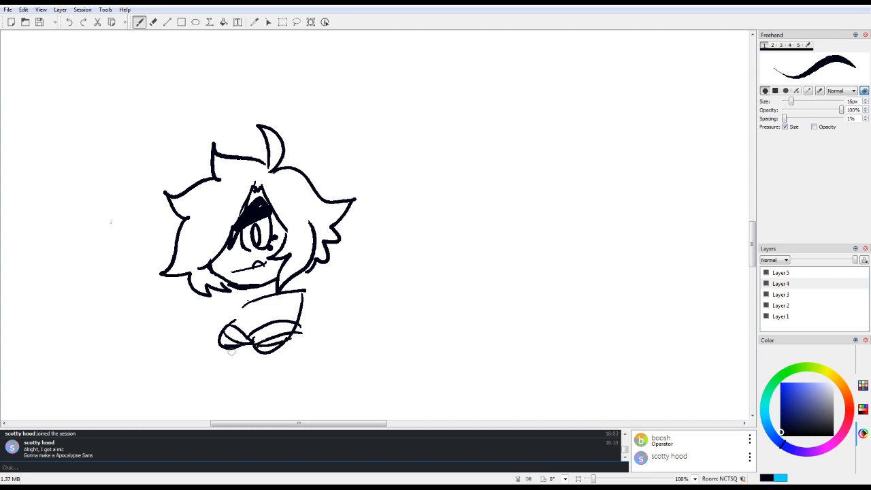
{"action": "mouse_move", "coordinate": [225, 348]}
{"action": "left_mouse_down"}
{"action": "mouse_move", "coordinate": [217, 372]}
{"action": "mouse_move", "coordinate": [290, 384]}
{"action": "mouse_move", "coordinate": [301, 359]}
{"action": "mouse_move", "coordinate": [287, 352]}
{"action": "left_mouse_up"}
Step: Draw the right upper arm, and the left shoulder and bent arm ending in a frilled cuff
{"action": "left_click_drag", "start_coordinate": [296, 320], "coordinate": [316, 355]}
{"action": "left_click_drag", "start_coordinate": [305, 291], "coordinate": [336, 341]}
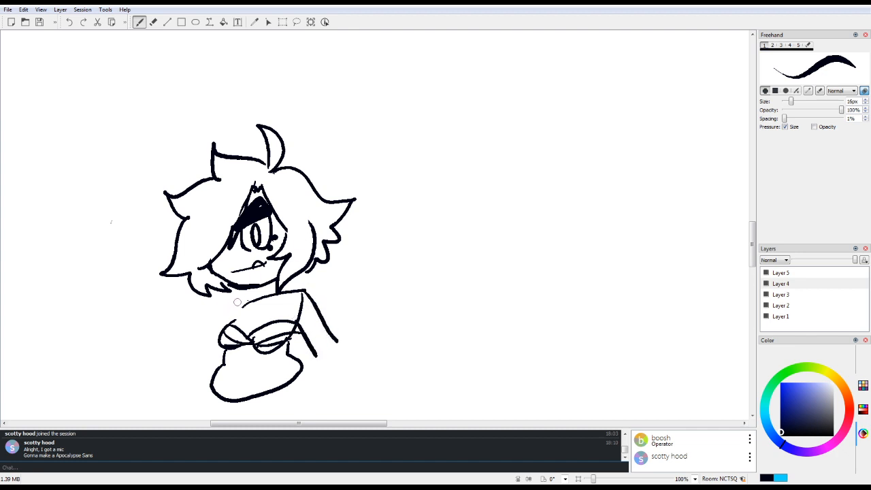
{"action": "mouse_move", "coordinate": [235, 302]}
{"action": "left_mouse_down"}
{"action": "mouse_move", "coordinate": [184, 335]}
{"action": "mouse_move", "coordinate": [199, 389]}
{"action": "left_mouse_up"}
{"action": "mouse_move", "coordinate": [189, 344]}
{"action": "left_mouse_down"}
{"action": "mouse_move", "coordinate": [218, 357]}
{"action": "mouse_move", "coordinate": [219, 367]}
{"action": "mouse_move", "coordinate": [213, 359]}
{"action": "left_mouse_up"}
{"action": "mouse_move", "coordinate": [197, 391]}
{"action": "left_mouse_down"}
{"action": "mouse_move", "coordinate": [219, 369]}
{"action": "mouse_move", "coordinate": [197, 372]}
{"action": "left_mouse_up"}
{"action": "left_click_drag", "start_coordinate": [194, 368], "coordinate": [216, 351]}
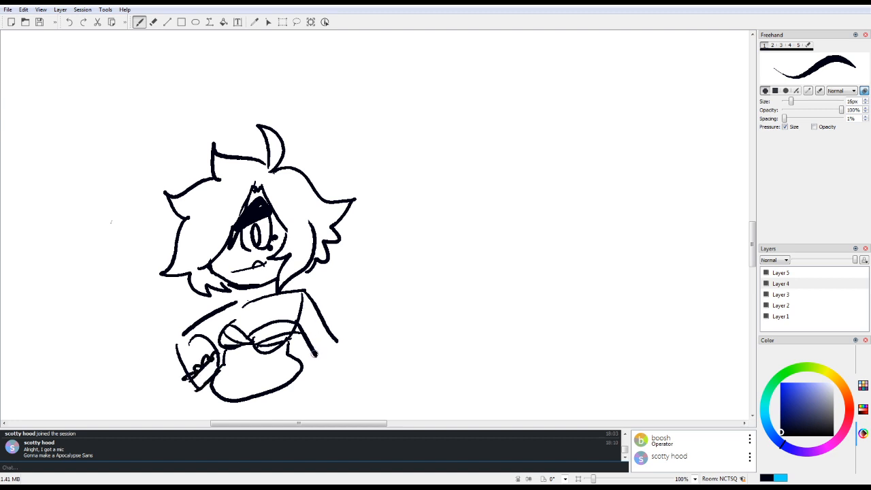
Step: Draw the right arm's frilled cuff and hand with small fingers, and add the neck line beneath the chin
{"action": "left_click_drag", "start_coordinate": [315, 353], "coordinate": [347, 379]}
{"action": "mouse_move", "coordinate": [337, 340]}
{"action": "left_mouse_down"}
{"action": "mouse_move", "coordinate": [361, 374]}
{"action": "mouse_move", "coordinate": [350, 355]}
{"action": "mouse_move", "coordinate": [322, 369]}
{"action": "mouse_move", "coordinate": [351, 352]}
{"action": "left_mouse_up"}
{"action": "mouse_move", "coordinate": [339, 382]}
{"action": "left_mouse_down"}
{"action": "mouse_move", "coordinate": [359, 371]}
{"action": "mouse_move", "coordinate": [340, 386]}
{"action": "mouse_move", "coordinate": [355, 379]}
{"action": "mouse_move", "coordinate": [358, 364]}
{"action": "left_mouse_up"}
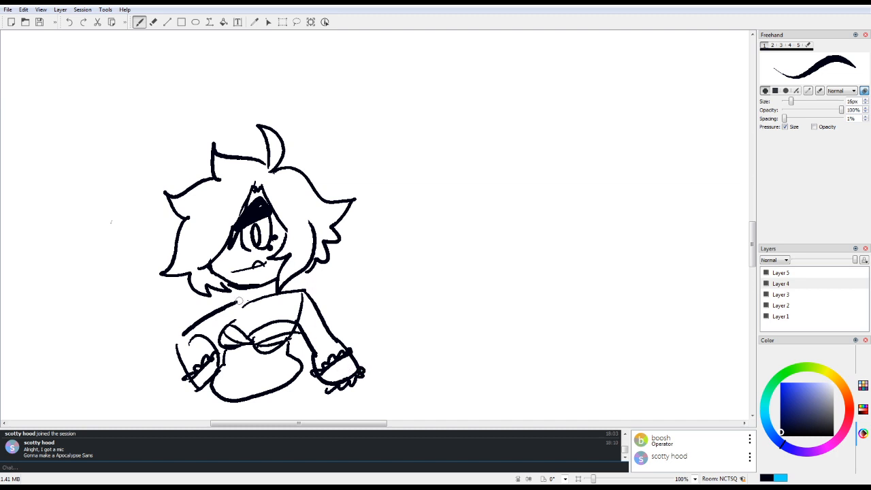
{"action": "left_click_drag", "start_coordinate": [258, 288], "coordinate": [259, 297]}
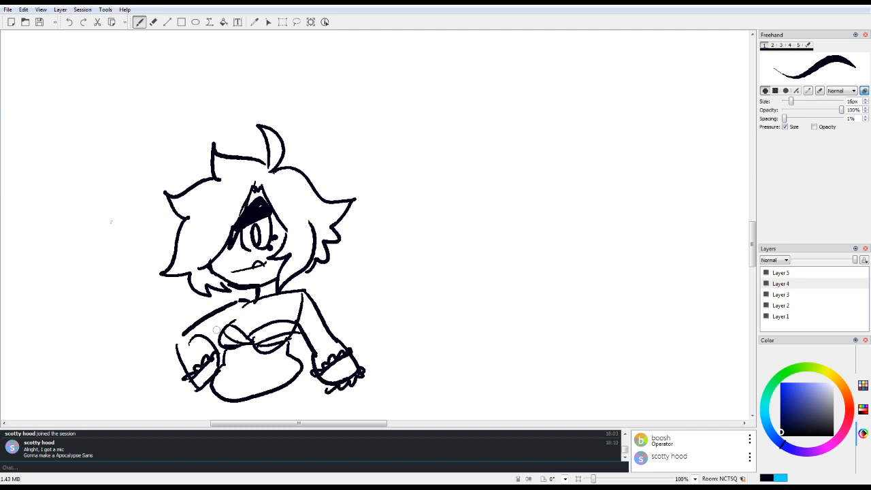
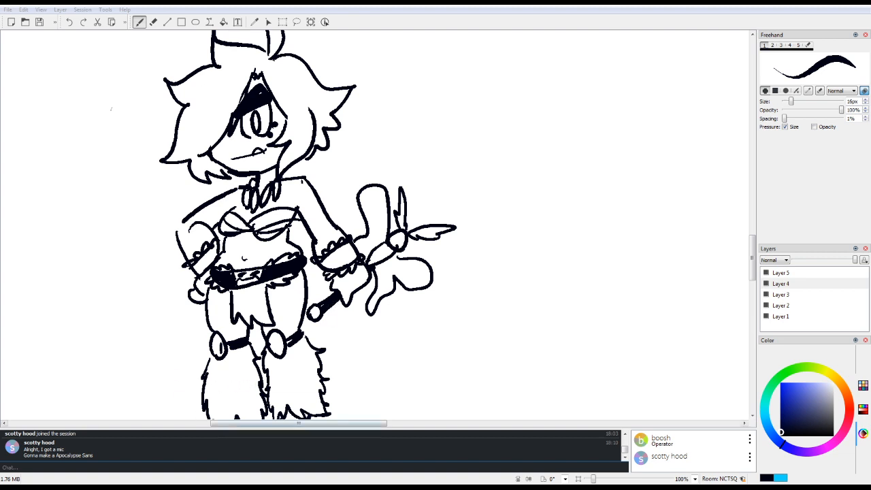
{"action": "mouse_move", "coordinate": [235, 424]}
{"action": "left_mouse_down"}
{"action": "mouse_move", "coordinate": [531, 423]}
{"action": "mouse_move", "coordinate": [518, 423]}
{"action": "left_mouse_up"}
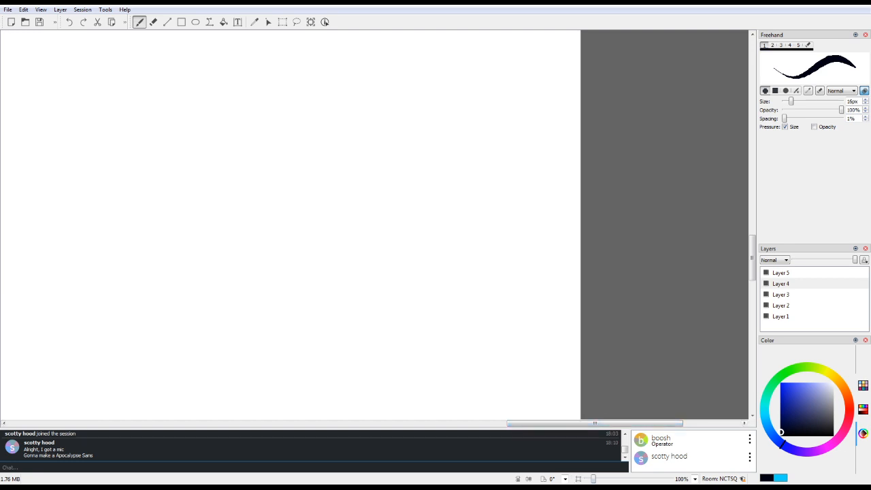
{"action": "left_click_drag", "start_coordinate": [594, 479], "coordinate": [588, 479]}
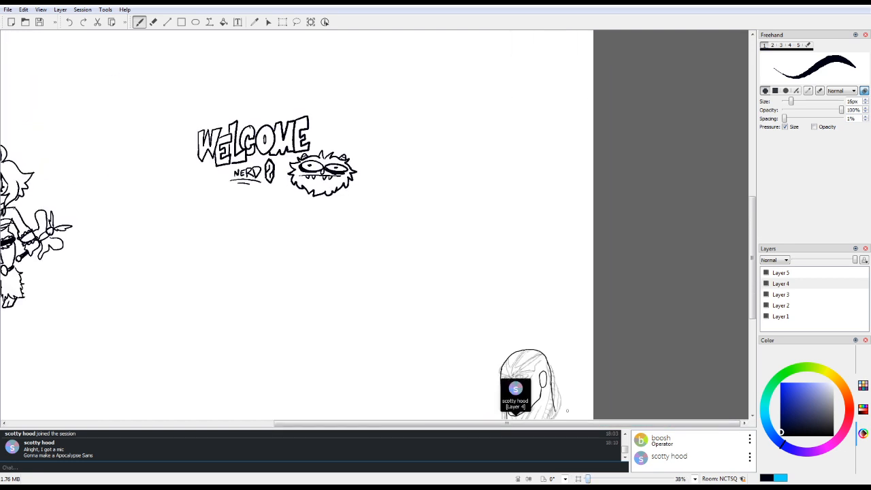
{"action": "scroll", "coordinate": [297, 224], "scroll_direction": "down", "scroll_amount": 3}
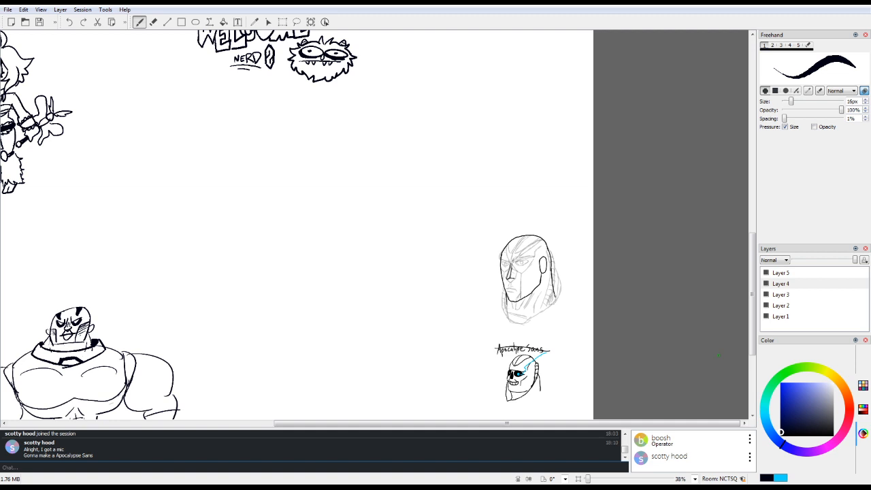
{"action": "mouse_move", "coordinate": [521, 424]}
{"action": "left_mouse_down"}
{"action": "mouse_move", "coordinate": [371, 423]}
{"action": "mouse_move", "coordinate": [418, 424]}
{"action": "mouse_move", "coordinate": [398, 424]}
{"action": "left_mouse_up"}
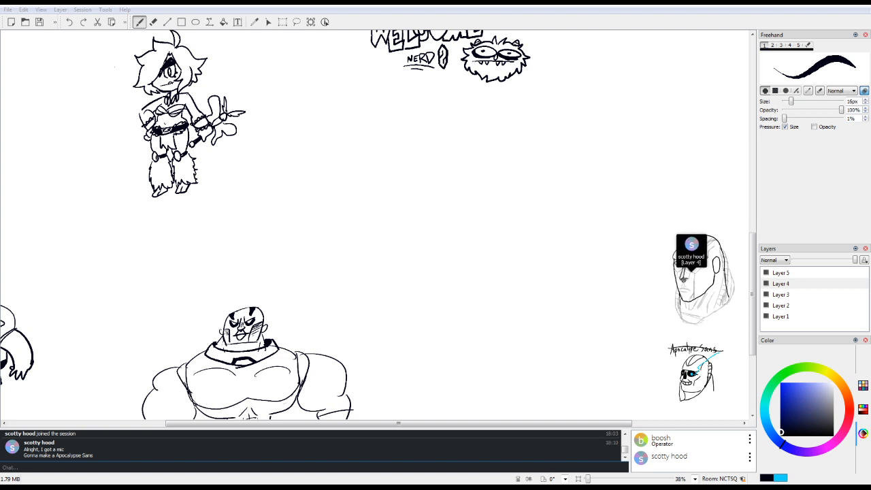
Step: Draw the two edges of the sword blade rising diagonally from the winged guard, each with a cluster of jagged barbs
{"action": "left_click", "coordinate": [579, 479]}
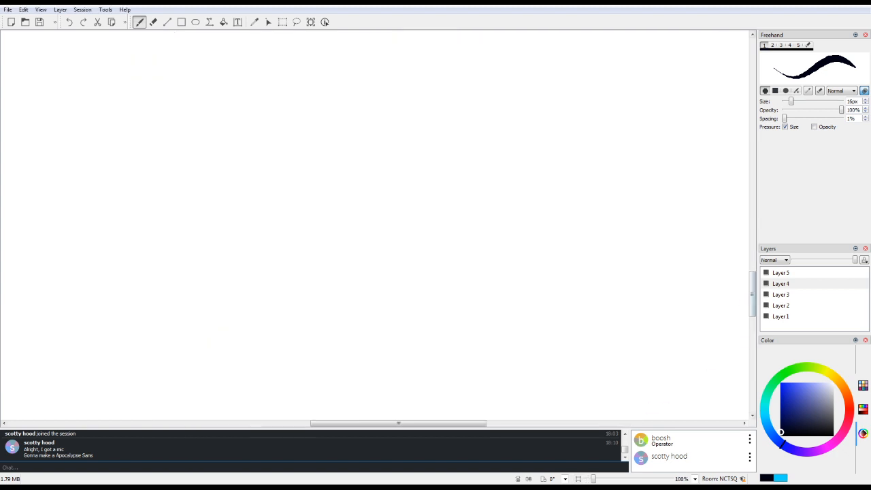
{"action": "left_click_drag", "start_coordinate": [749, 305], "coordinate": [747, 266]}
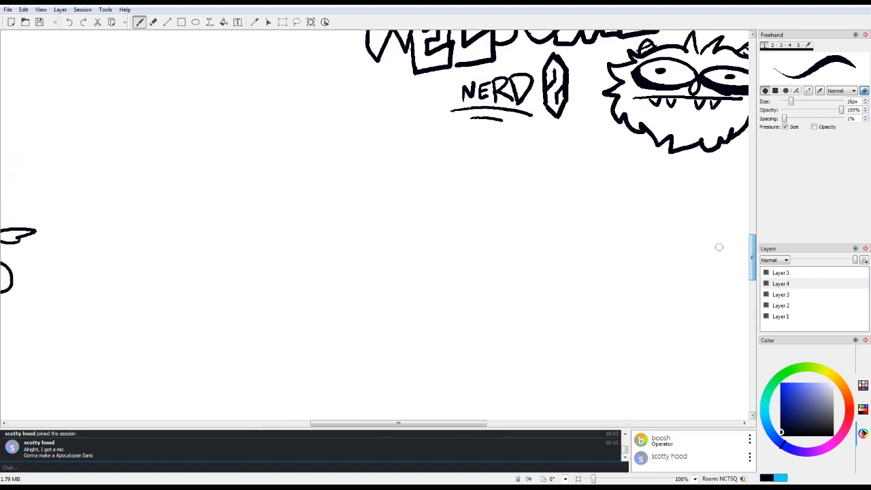
{"action": "left_click_drag", "start_coordinate": [390, 423], "coordinate": [338, 423]}
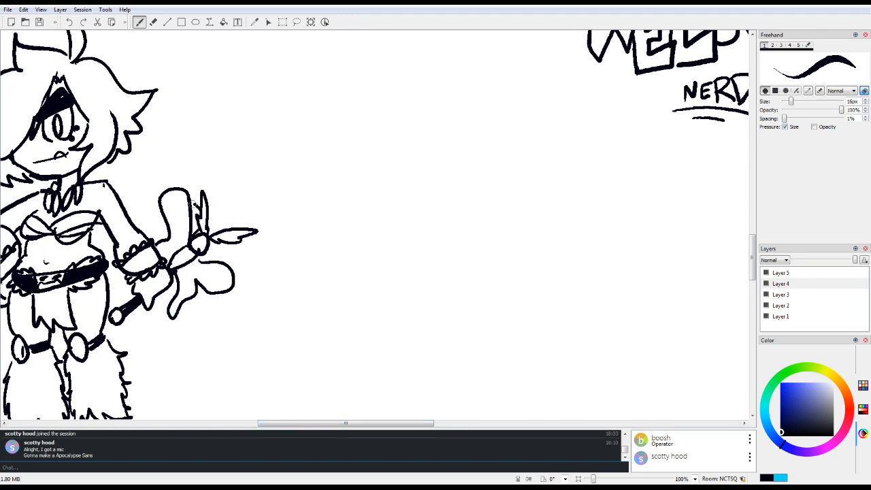
{"action": "mouse_move", "coordinate": [200, 199]}
{"action": "left_mouse_down"}
{"action": "mouse_move", "coordinate": [241, 165]}
{"action": "mouse_move", "coordinate": [247, 145]}
{"action": "mouse_move", "coordinate": [256, 158]}
{"action": "mouse_move", "coordinate": [301, 119]}
{"action": "left_mouse_up"}
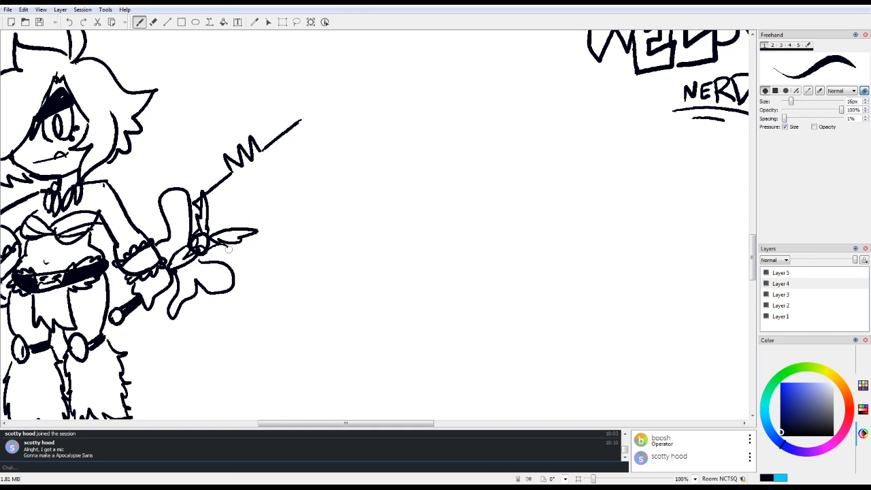
{"action": "mouse_move", "coordinate": [228, 251]}
{"action": "left_mouse_down"}
{"action": "mouse_move", "coordinate": [272, 223]}
{"action": "mouse_move", "coordinate": [282, 231]}
{"action": "mouse_move", "coordinate": [279, 217]}
{"action": "mouse_move", "coordinate": [299, 225]}
{"action": "mouse_move", "coordinate": [289, 206]}
{"action": "mouse_move", "coordinate": [338, 158]}
{"action": "left_mouse_up"}
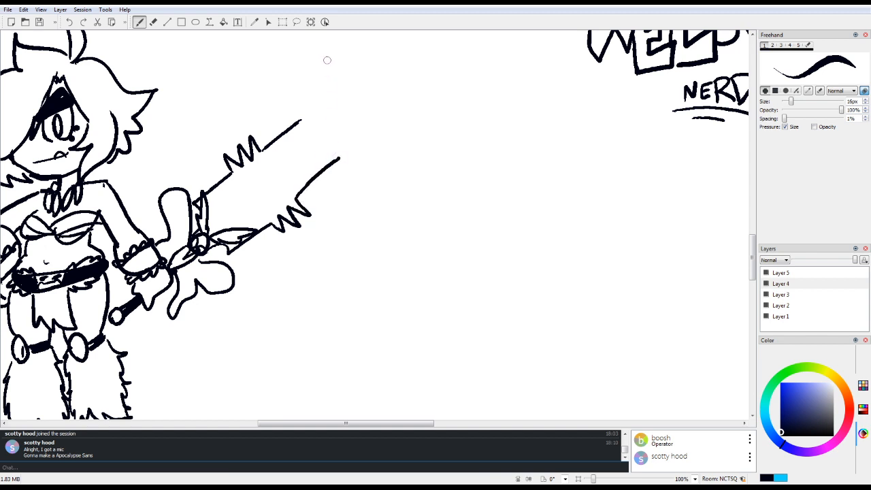
Step: Extend both blade edges with a second set of barbs and join them with a crescent-shaped tip carrying three spikes
{"action": "scroll", "coordinate": [310, 99], "scroll_direction": "up", "scroll_amount": 4}
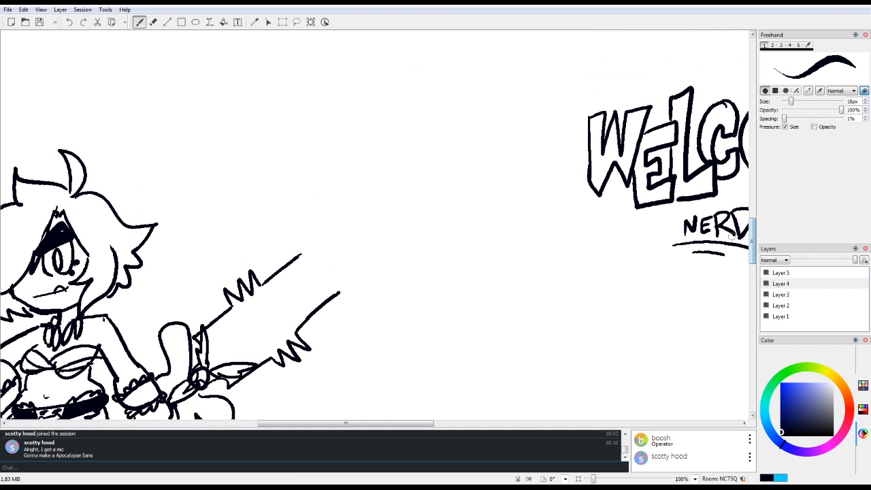
{"action": "mouse_move", "coordinate": [300, 254]}
{"action": "left_mouse_down"}
{"action": "mouse_move", "coordinate": [304, 230]}
{"action": "mouse_move", "coordinate": [318, 233]}
{"action": "left_mouse_up"}
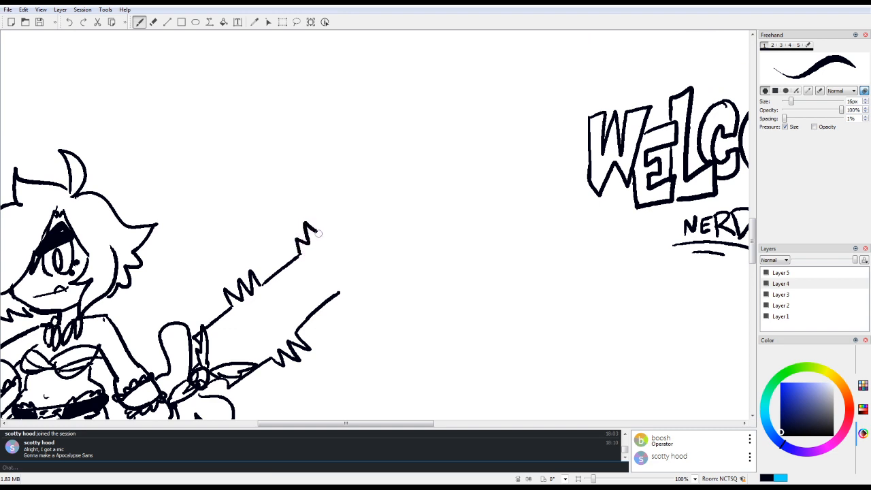
{"action": "mouse_move", "coordinate": [339, 292]}
{"action": "left_mouse_down"}
{"action": "mouse_move", "coordinate": [358, 304]}
{"action": "mouse_move", "coordinate": [353, 289]}
{"action": "mouse_move", "coordinate": [367, 290]}
{"action": "mouse_move", "coordinate": [366, 274]}
{"action": "mouse_move", "coordinate": [420, 230]}
{"action": "left_mouse_up"}
{"action": "mouse_move", "coordinate": [321, 231]}
{"action": "left_mouse_down"}
{"action": "mouse_move", "coordinate": [368, 181]}
{"action": "mouse_move", "coordinate": [347, 149]}
{"action": "mouse_move", "coordinate": [421, 127]}
{"action": "mouse_move", "coordinate": [448, 151]}
{"action": "mouse_move", "coordinate": [479, 141]}
{"action": "mouse_move", "coordinate": [463, 161]}
{"action": "mouse_move", "coordinate": [459, 192]}
{"action": "mouse_move", "coordinate": [482, 196]}
{"action": "mouse_move", "coordinate": [465, 205]}
{"action": "mouse_move", "coordinate": [431, 235]}
{"action": "left_mouse_up"}
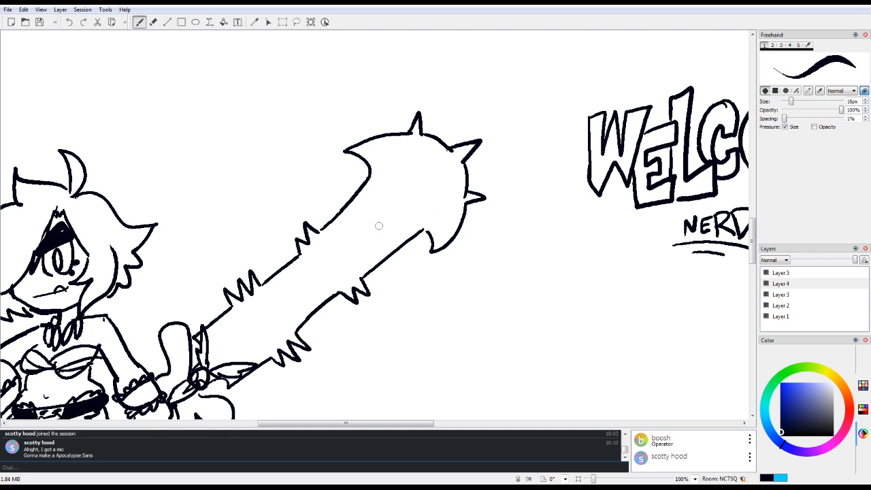
Step: Draw a long pointed groove along the middle of the blade, running from near the tip down to the guard
{"action": "mouse_move", "coordinate": [212, 350]}
{"action": "left_mouse_down"}
{"action": "mouse_move", "coordinate": [397, 186]}
{"action": "mouse_move", "coordinate": [419, 182]}
{"action": "mouse_move", "coordinate": [405, 209]}
{"action": "left_mouse_up"}
{"action": "left_click_drag", "start_coordinate": [398, 217], "coordinate": [335, 267]}
{"action": "left_click_drag", "start_coordinate": [367, 241], "coordinate": [298, 294]}
{"action": "left_click_drag", "start_coordinate": [340, 265], "coordinate": [250, 331]}
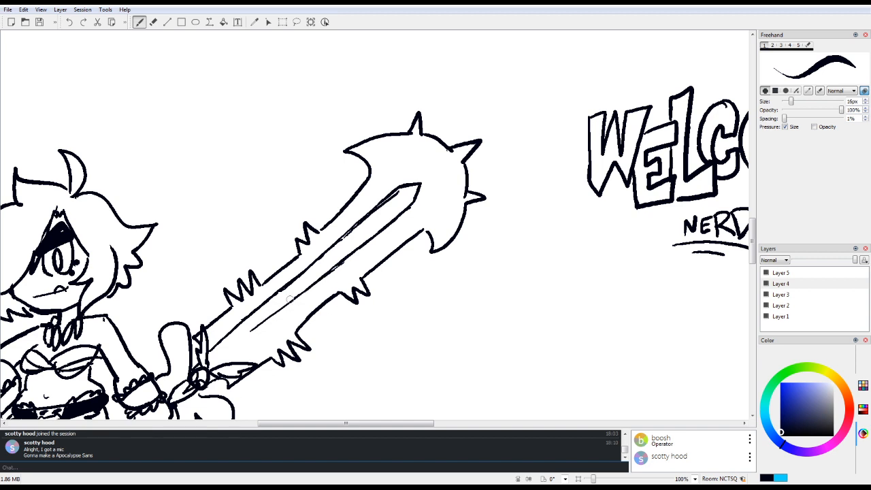
{"action": "mouse_move", "coordinate": [290, 299]}
{"action": "left_mouse_down"}
{"action": "mouse_move", "coordinate": [218, 365]}
{"action": "mouse_move", "coordinate": [222, 358]}
{"action": "left_mouse_up"}
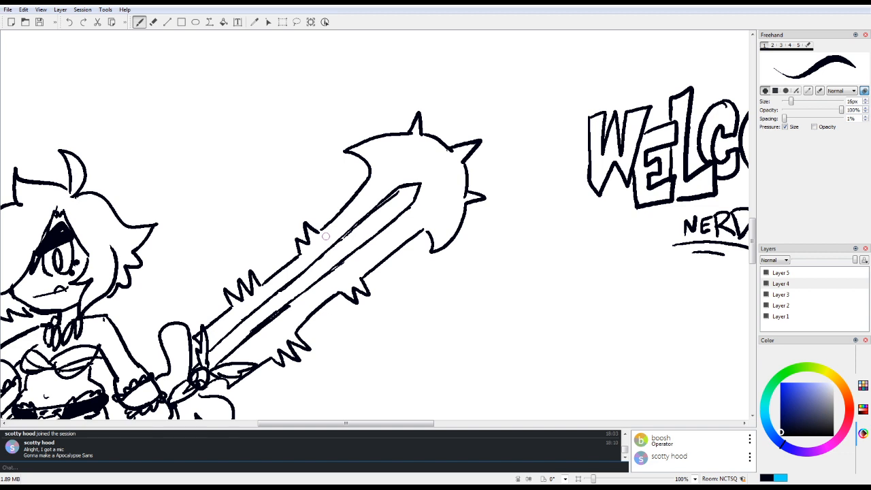
Step: Erase the excess thickness from the upper and lower lines of the blade's central groove
{"action": "key", "text": "e"}
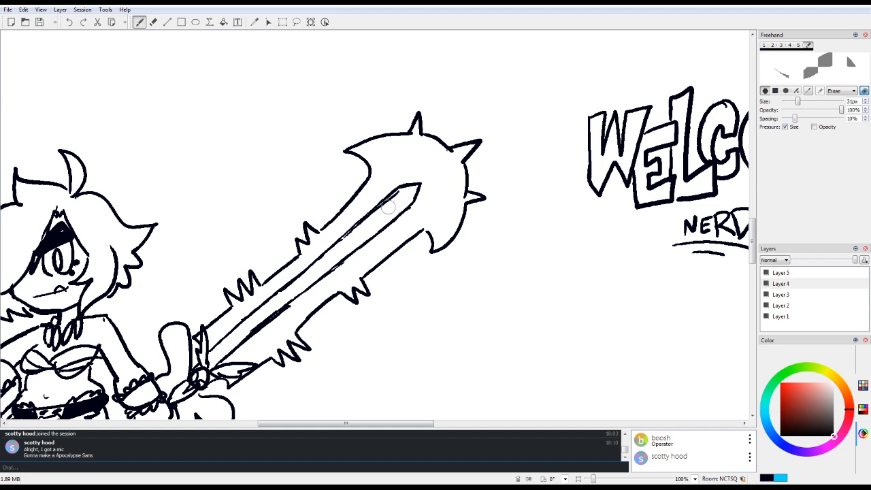
{"action": "left_click_drag", "start_coordinate": [392, 199], "coordinate": [347, 239]}
{"action": "left_click_drag", "start_coordinate": [399, 195], "coordinate": [382, 209]}
{"action": "mouse_move", "coordinate": [284, 303]}
{"action": "left_mouse_down"}
{"action": "mouse_move", "coordinate": [249, 333]}
{"action": "mouse_move", "coordinate": [334, 260]}
{"action": "left_mouse_up"}
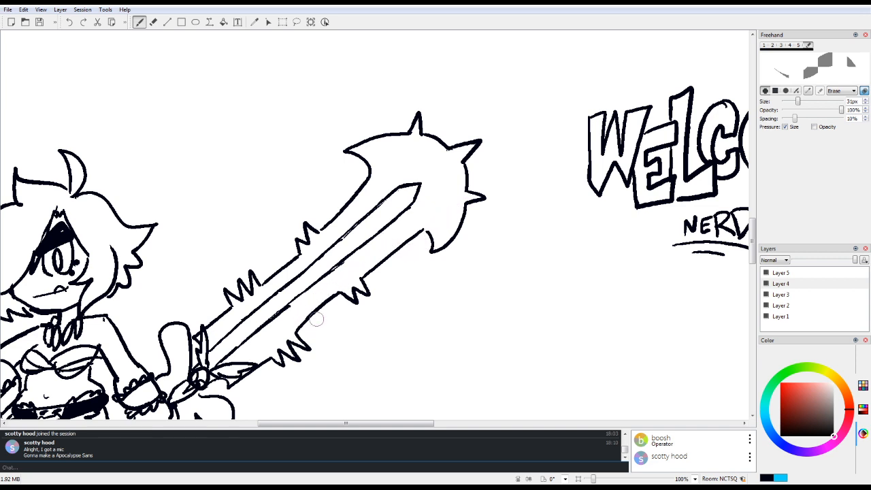
Step: Add dark detailing to the round pommel, and erase the excess line beside the guard's central gem
{"action": "key", "text": "1"}
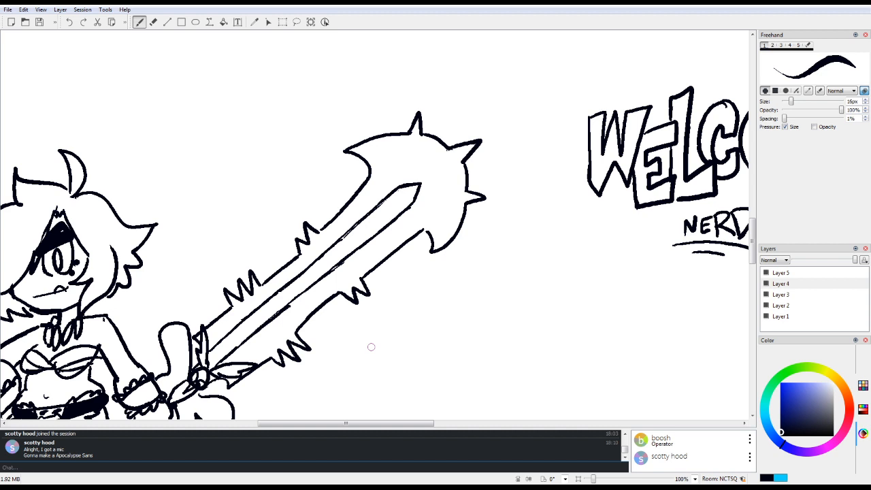
{"action": "scroll", "coordinate": [752, 241], "scroll_direction": "down", "scroll_amount": 5}
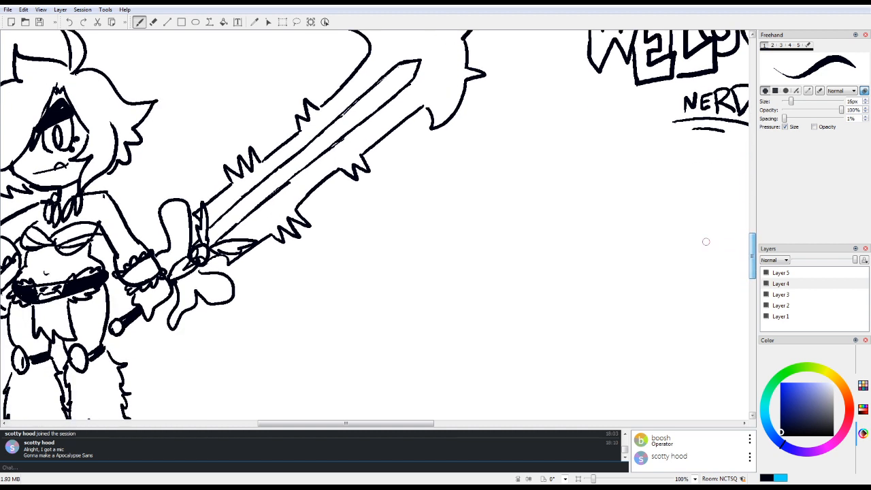
{"action": "left_click_drag", "start_coordinate": [115, 323], "coordinate": [119, 333]}
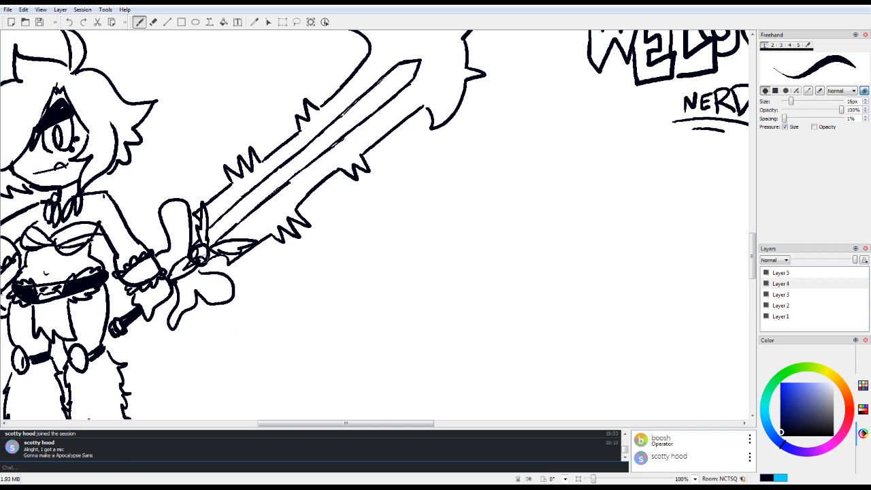
{"action": "key", "text": "e"}
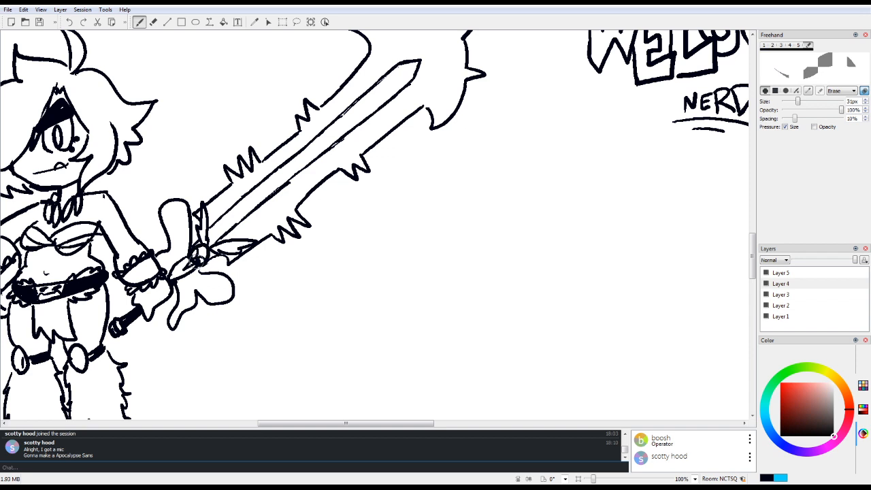
{"action": "left_click_drag", "start_coordinate": [194, 264], "coordinate": [203, 261]}
{"action": "key", "text": "e"}
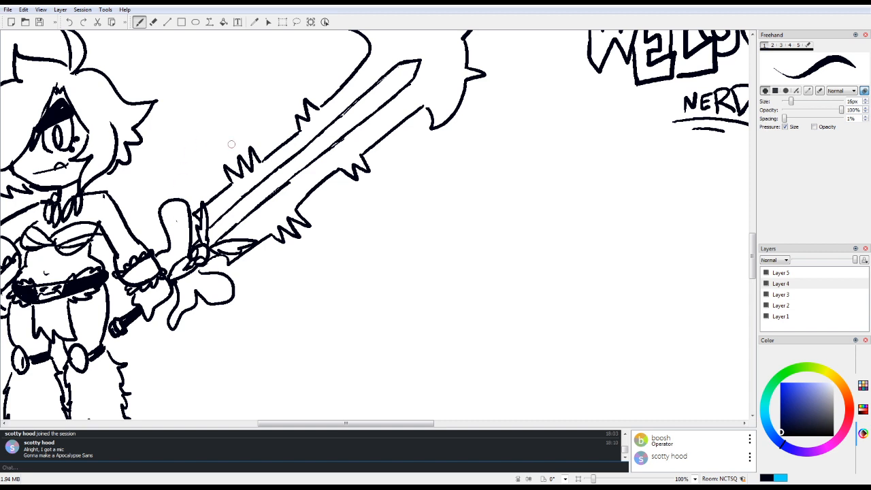
Step: Decorate the rounded lobes of the sword guard with small circles, crescent curves and short ray marks
{"action": "left_click_drag", "start_coordinate": [181, 212], "coordinate": [170, 215]}
{"action": "left_click", "coordinate": [172, 211]}
{"action": "mouse_move", "coordinate": [223, 286]}
{"action": "left_mouse_down"}
{"action": "mouse_move", "coordinate": [215, 294]}
{"action": "mouse_move", "coordinate": [223, 298]}
{"action": "mouse_move", "coordinate": [179, 307]}
{"action": "mouse_move", "coordinate": [193, 304]}
{"action": "mouse_move", "coordinate": [187, 291]}
{"action": "left_mouse_up"}
{"action": "left_click_drag", "start_coordinate": [182, 296], "coordinate": [210, 279]}
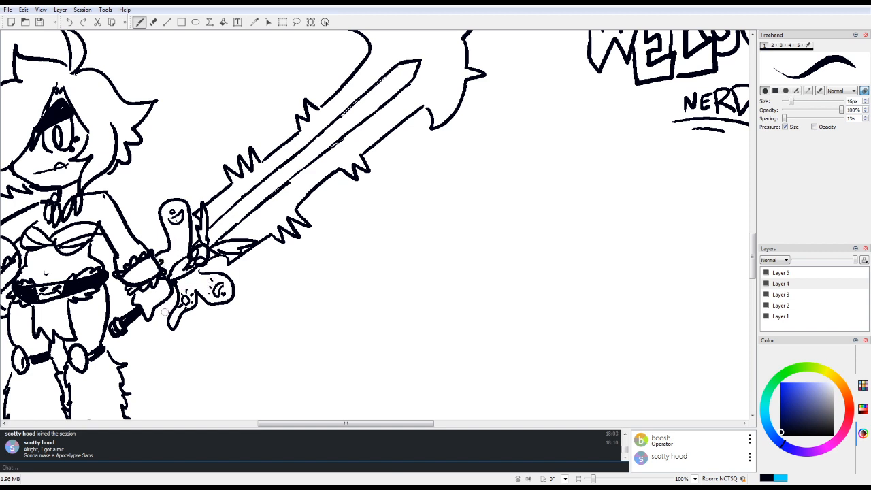
Step: Rework the hand gripping the sword handle with separate fingers, and add short rays beneath the crescent in the upper guard lobe
{"action": "mouse_move", "coordinate": [147, 304]}
{"action": "left_mouse_down"}
{"action": "mouse_move", "coordinate": [164, 293]}
{"action": "mouse_move", "coordinate": [149, 320]}
{"action": "left_mouse_up"}
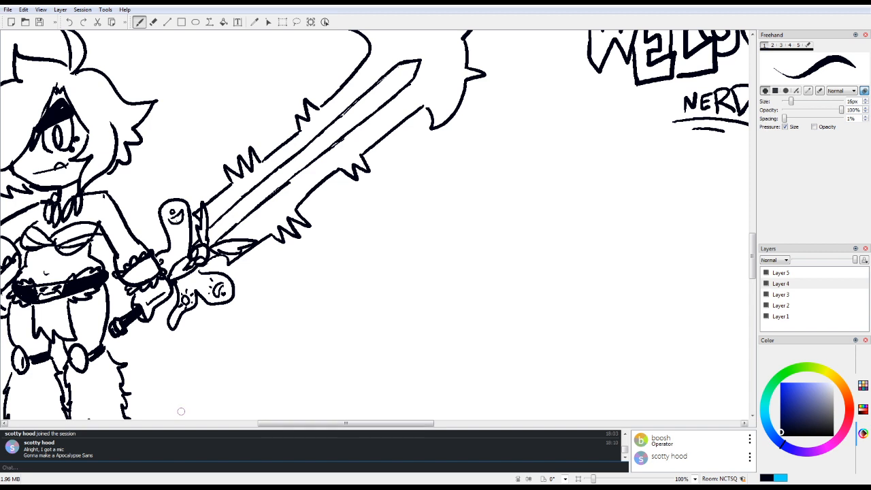
{"action": "key", "text": "e"}
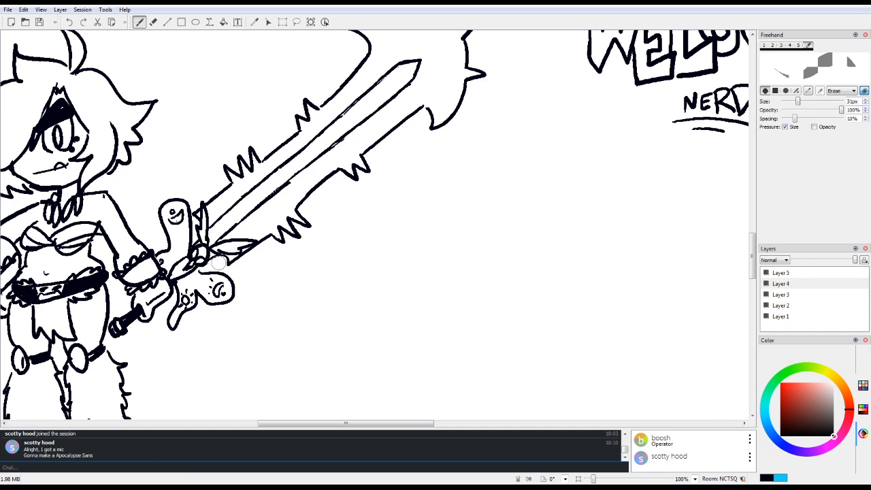
{"action": "key", "text": "e"}
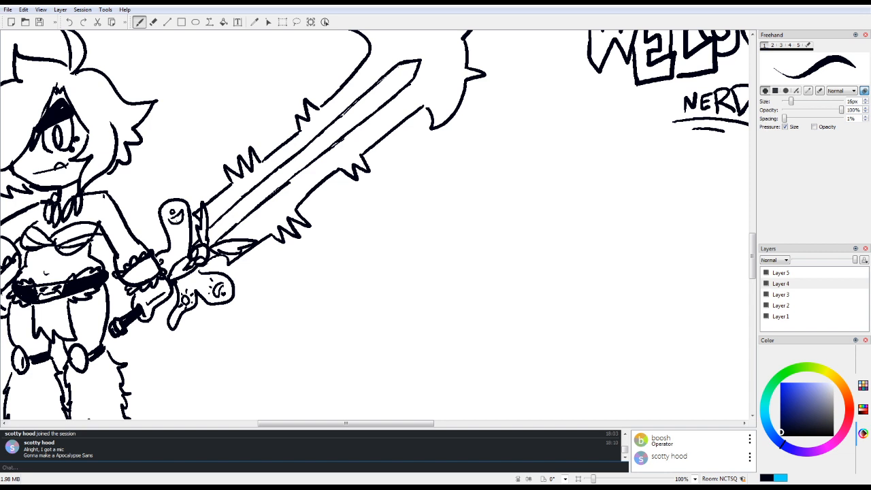
{"action": "key", "text": "e"}
{"action": "mouse_move", "coordinate": [129, 303]}
{"action": "left_mouse_down"}
{"action": "mouse_move", "coordinate": [138, 290]}
{"action": "mouse_move", "coordinate": [163, 288]}
{"action": "mouse_move", "coordinate": [145, 319]}
{"action": "mouse_move", "coordinate": [138, 302]}
{"action": "mouse_move", "coordinate": [139, 312]}
{"action": "mouse_move", "coordinate": [174, 282]}
{"action": "mouse_move", "coordinate": [164, 287]}
{"action": "mouse_move", "coordinate": [174, 308]}
{"action": "mouse_move", "coordinate": [148, 319]}
{"action": "mouse_move", "coordinate": [156, 297]}
{"action": "mouse_move", "coordinate": [158, 314]}
{"action": "mouse_move", "coordinate": [137, 304]}
{"action": "mouse_move", "coordinate": [156, 295]}
{"action": "mouse_move", "coordinate": [125, 320]}
{"action": "mouse_move", "coordinate": [141, 310]}
{"action": "left_mouse_up"}
{"action": "key", "text": "e"}
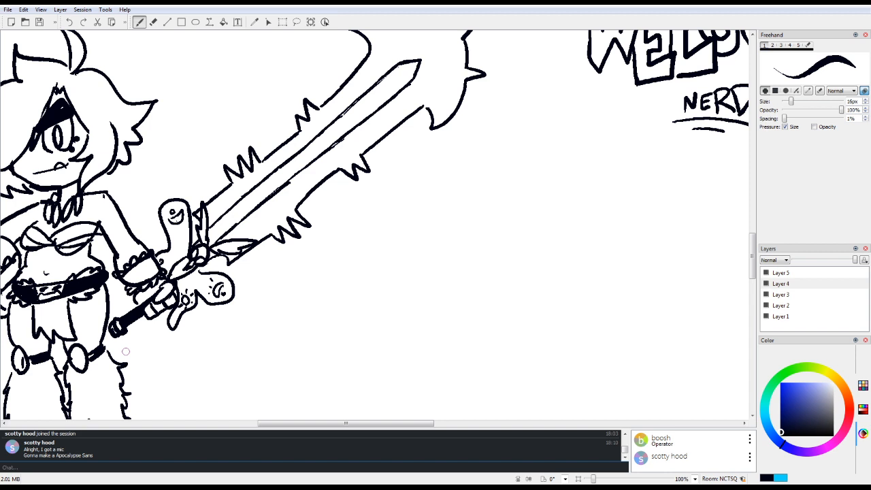
{"action": "left_click_drag", "start_coordinate": [176, 228], "coordinate": [174, 234]}
{"action": "left_click_drag", "start_coordinate": [180, 228], "coordinate": [183, 235]}
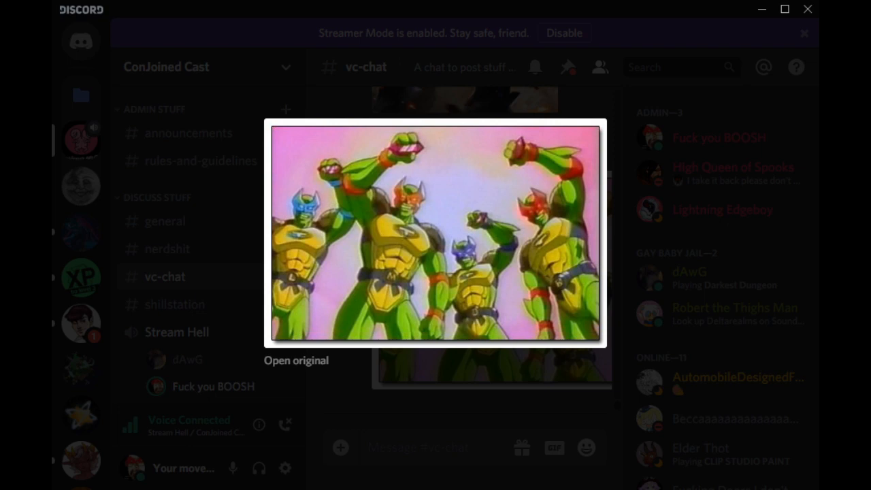
Step: In Discord, paste and upload Moon_Turtles.png to the vc-chat channel, and view the posted image enlarged
{"action": "key", "text": "Escape"}
{"action": "right_click", "coordinate": [389, 451]}
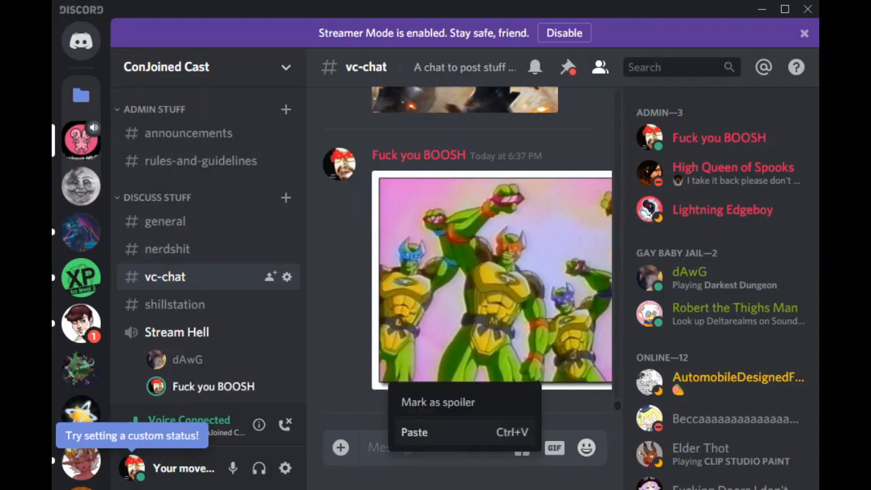
{"action": "left_click", "coordinate": [422, 432]}
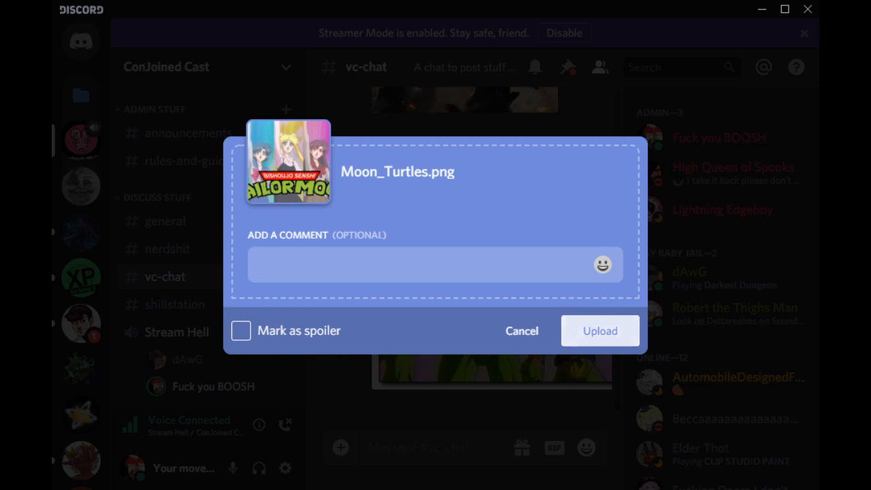
{"action": "key", "text": "Return"}
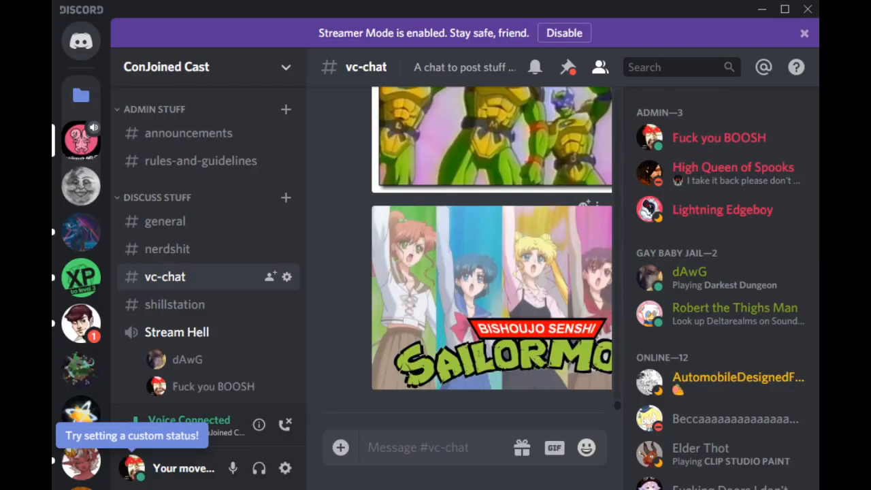
{"action": "left_click", "coordinate": [491, 298]}
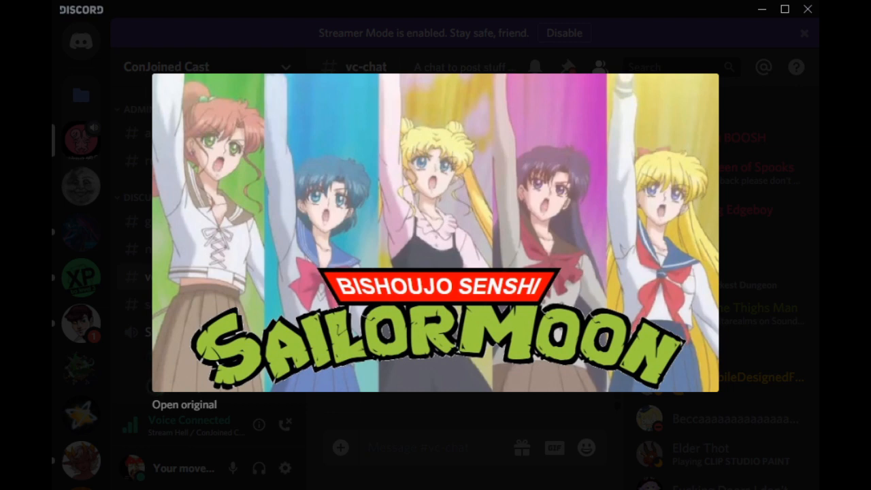
{"action": "key", "text": "Escape"}
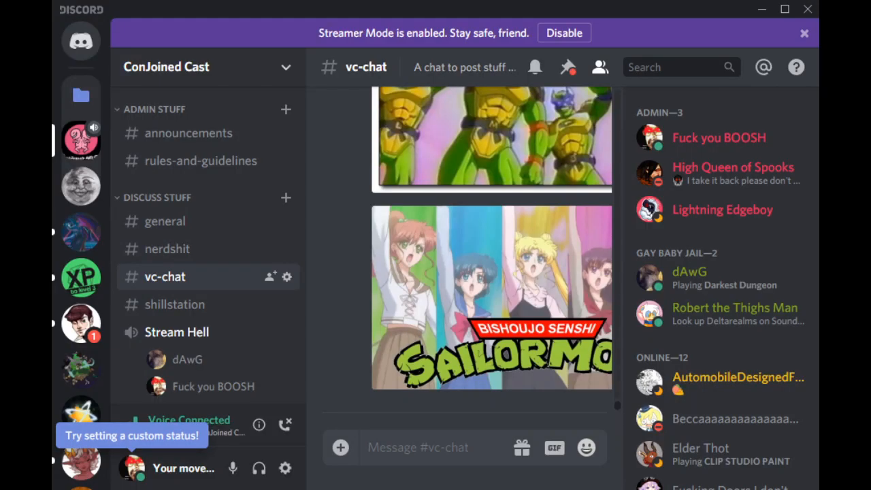
{"action": "scroll", "coordinate": [207, 245], "scroll_direction": "down", "scroll_amount": 3}
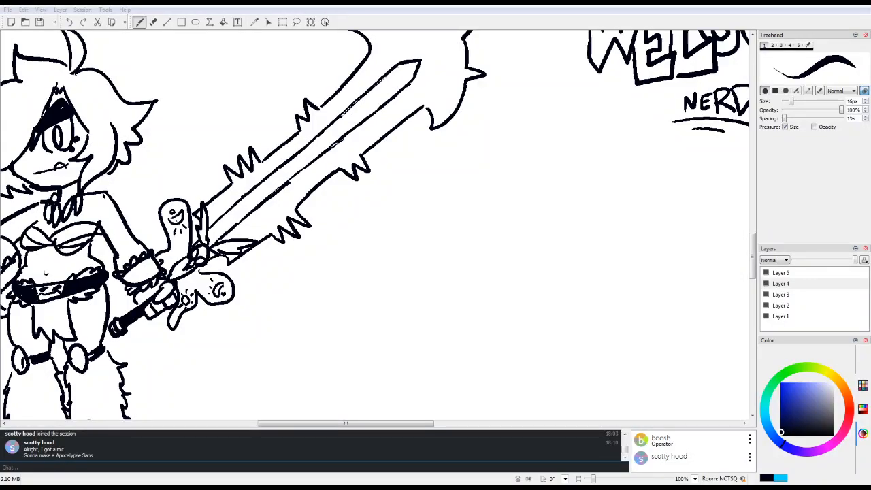
{"action": "left_click_drag", "start_coordinate": [346, 423], "coordinate": [454, 423]}
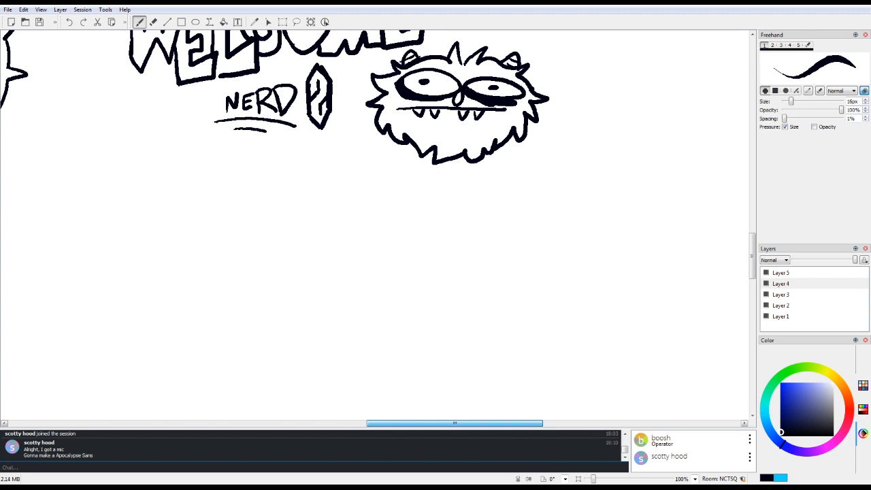
{"action": "left_click_drag", "start_coordinate": [454, 423], "coordinate": [626, 423]}
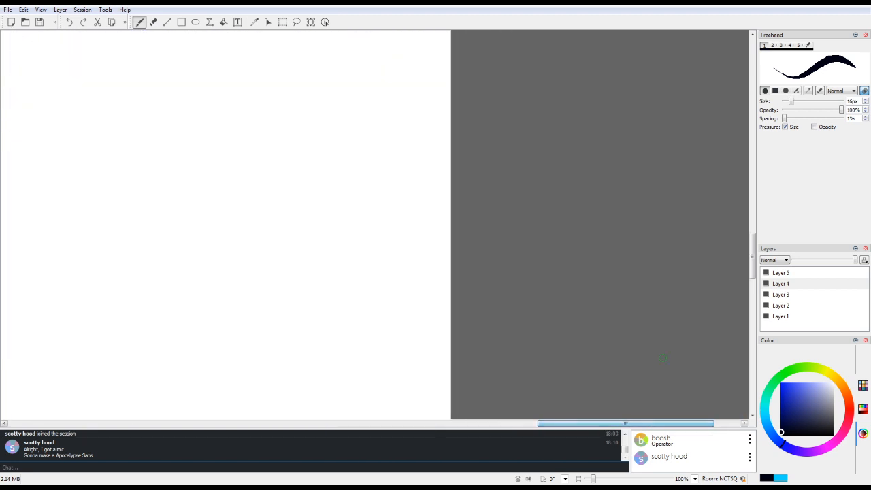
Step: Examine the JoJo Apocalypse bust and the Apocalypse Sans sketch below it at the edge of the canvas
{"action": "left_click_drag", "start_coordinate": [753, 256], "coordinate": [752, 314]}
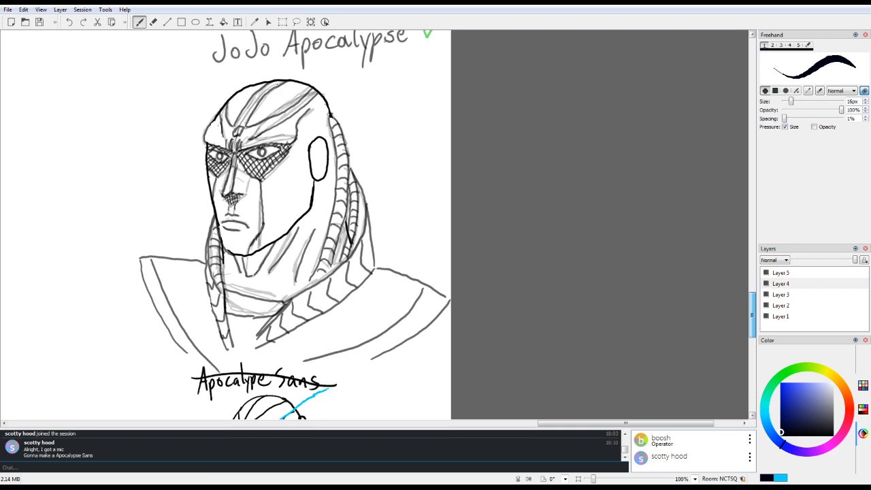
{"action": "left_click_drag", "start_coordinate": [753, 315], "coordinate": [753, 310]}
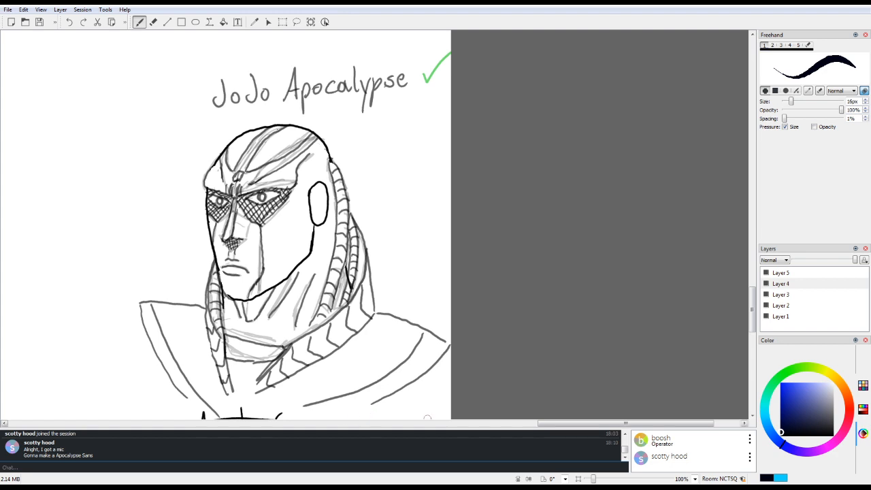
{"action": "mouse_move", "coordinate": [626, 424]}
{"action": "left_mouse_down"}
{"action": "mouse_move", "coordinate": [528, 424]}
{"action": "mouse_move", "coordinate": [605, 424]}
{"action": "left_mouse_up"}
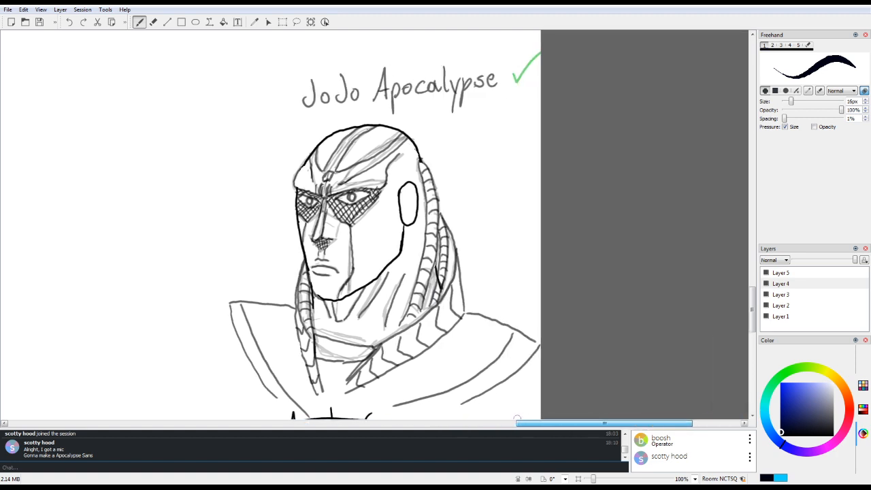
{"action": "mouse_move", "coordinate": [605, 423]}
{"action": "left_mouse_down"}
{"action": "mouse_move", "coordinate": [501, 423]}
{"action": "mouse_move", "coordinate": [581, 424]}
{"action": "left_mouse_up"}
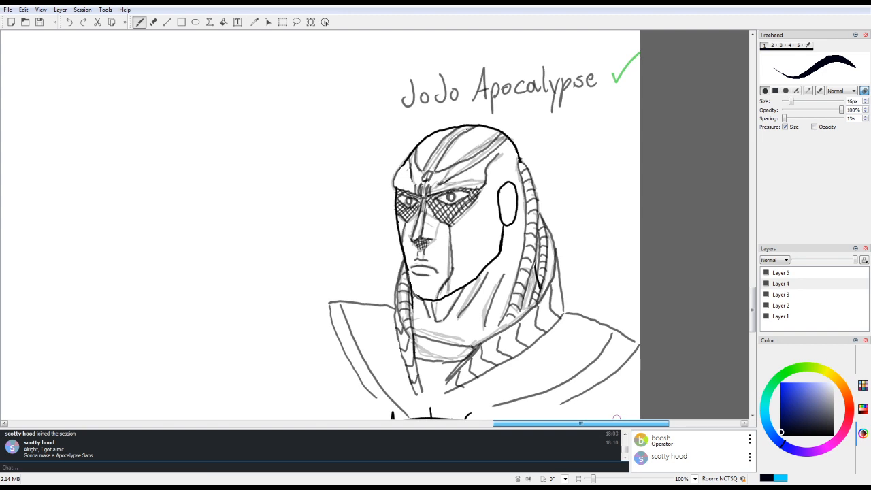
{"action": "mouse_move", "coordinate": [617, 418]}
{"action": "left_mouse_down"}
{"action": "mouse_move", "coordinate": [577, 418]}
{"action": "mouse_move", "coordinate": [622, 418]}
{"action": "left_mouse_up"}
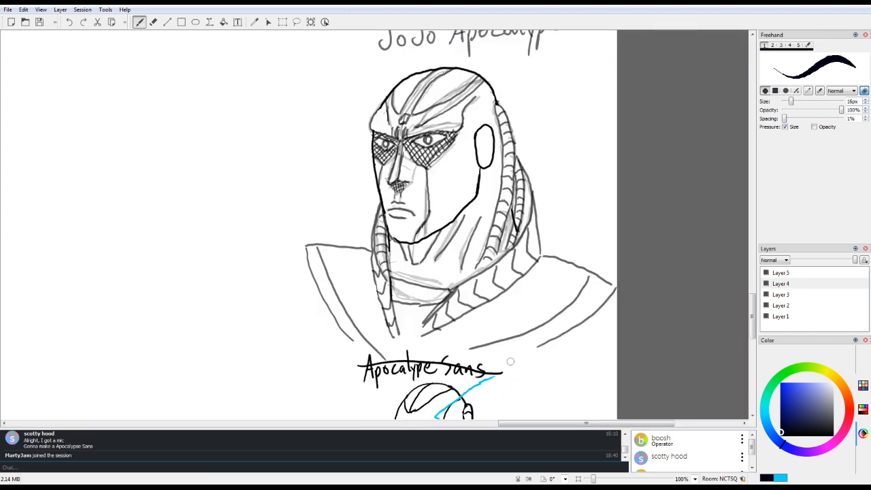
{"action": "scroll", "coordinate": [510, 362], "scroll_direction": "down", "scroll_amount": 2}
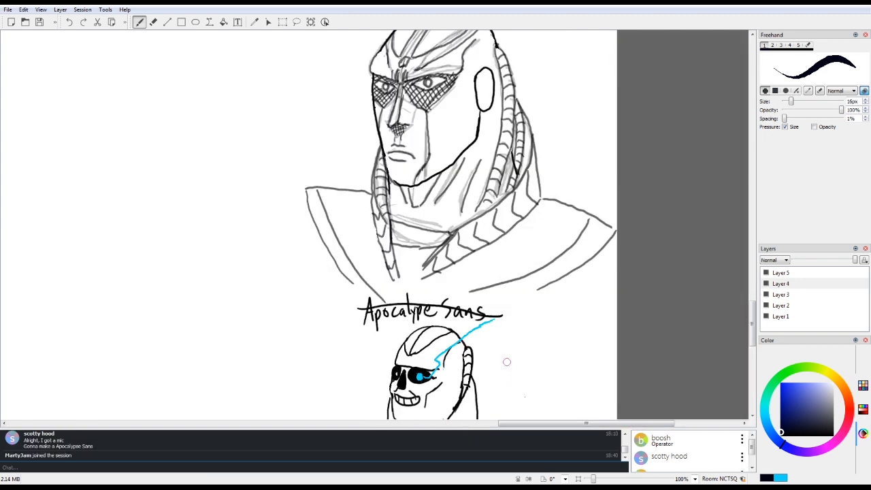
{"action": "scroll", "coordinate": [691, 450], "scroll_direction": "down", "scroll_amount": 1}
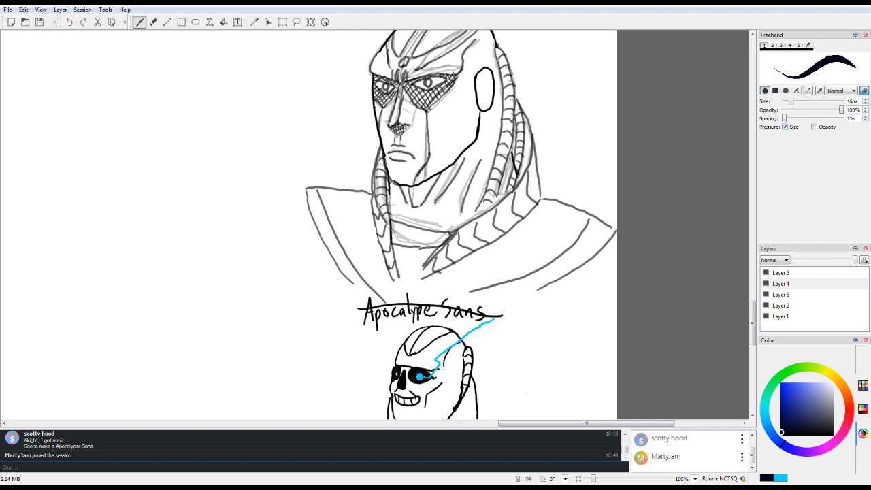
{"action": "scroll", "coordinate": [687, 450], "scroll_direction": "up", "scroll_amount": 1}
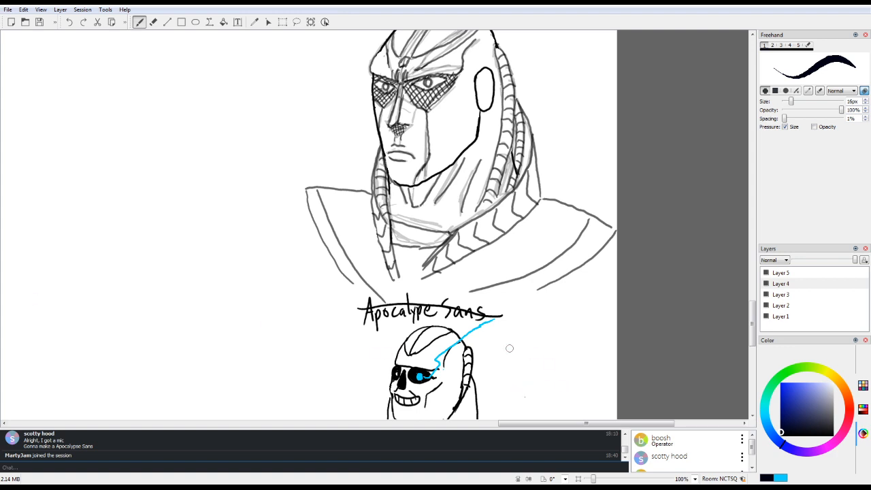
Step: Add small pen marks to the cheek and eye area of the one-eyed character holding the barbed sword
{"action": "mouse_move", "coordinate": [538, 423]}
{"action": "left_mouse_down"}
{"action": "mouse_move", "coordinate": [163, 423]}
{"action": "mouse_move", "coordinate": [333, 422]}
{"action": "left_mouse_up"}
{"action": "scroll", "coordinate": [333, 415], "scroll_direction": "up", "scroll_amount": 13}
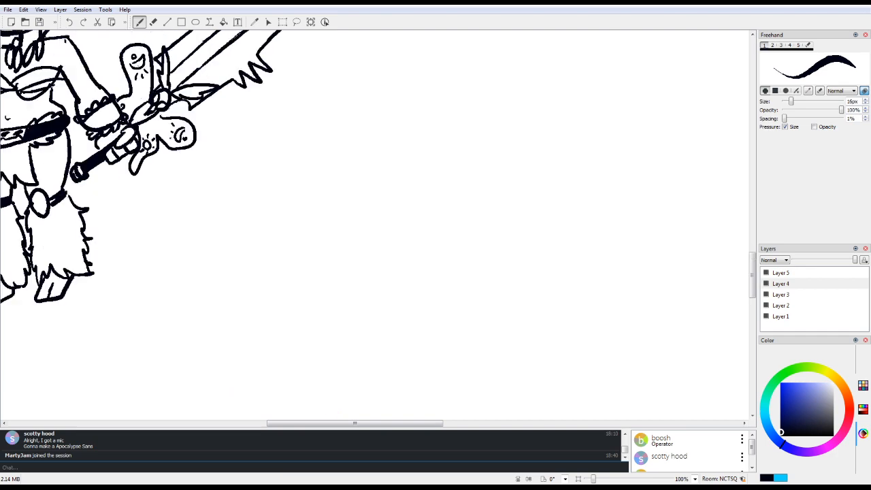
{"action": "scroll", "coordinate": [338, 414], "scroll_direction": "down", "scroll_amount": 8}
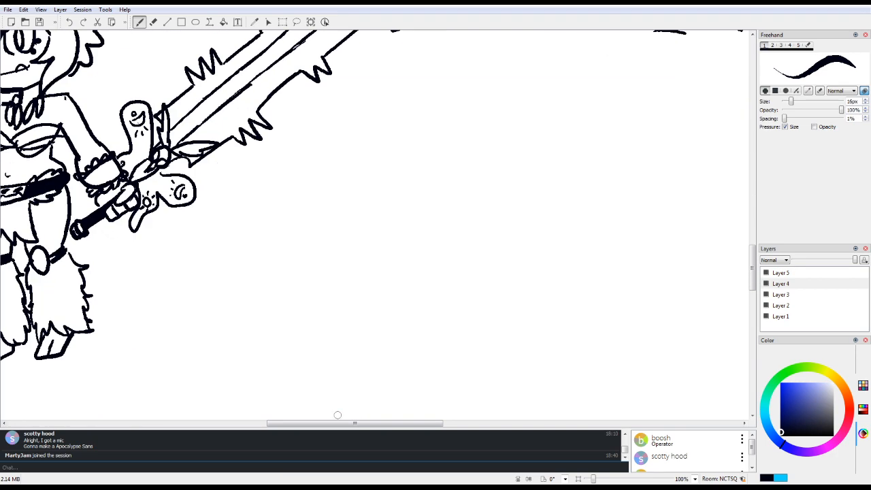
{"action": "left_click_drag", "start_coordinate": [399, 424], "coordinate": [350, 422]}
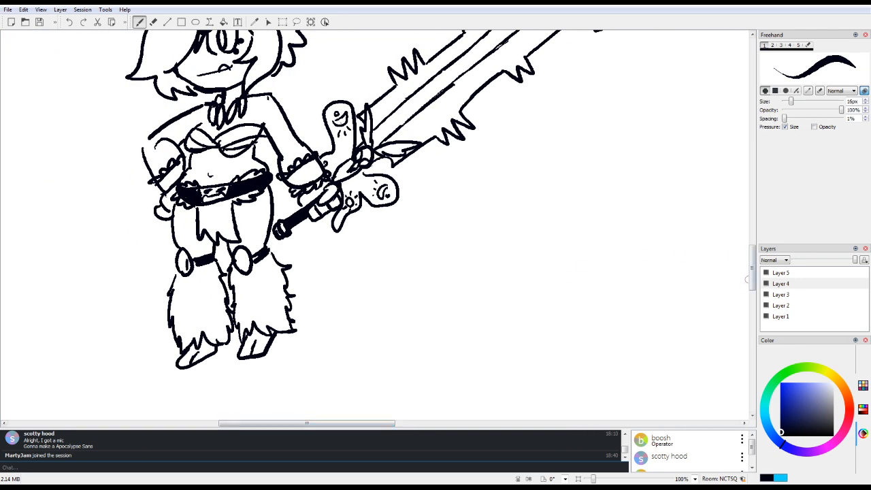
{"action": "left_click_drag", "start_coordinate": [752, 270], "coordinate": [753, 243]}
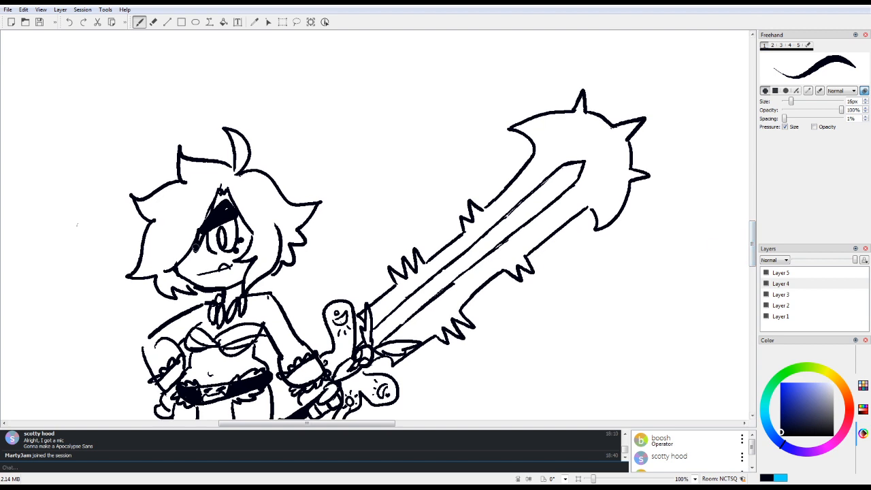
{"action": "left_click_drag", "start_coordinate": [196, 258], "coordinate": [206, 255]}
{"action": "left_click_drag", "start_coordinate": [207, 223], "coordinate": [205, 221]}
Step: Draw a small masked head with a solid black brimmed top hat below the sword, and clean up the hat's edge
{"action": "left_click_drag", "start_coordinate": [594, 479], "coordinate": [591, 479]}
{"action": "mouse_move", "coordinate": [306, 424]}
{"action": "left_mouse_down"}
{"action": "mouse_move", "coordinate": [353, 424]}
{"action": "mouse_move", "coordinate": [315, 423]}
{"action": "left_mouse_up"}
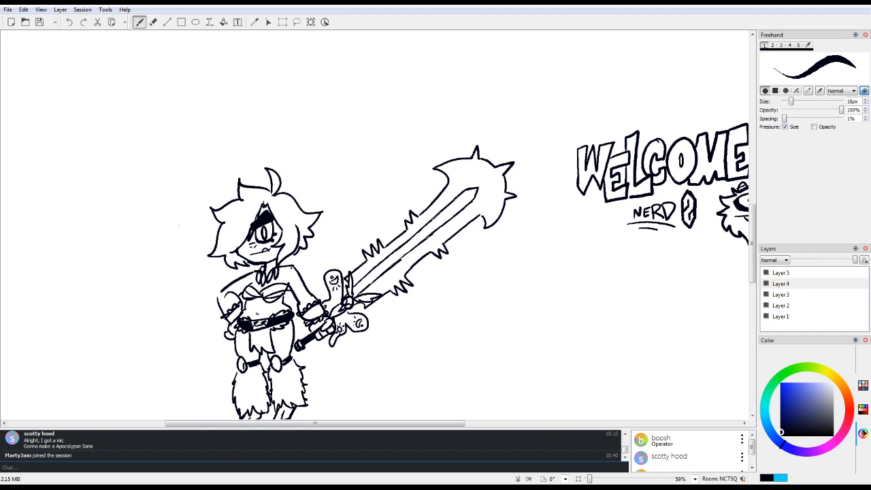
{"action": "scroll", "coordinate": [735, 302], "scroll_direction": "down", "scroll_amount": 3}
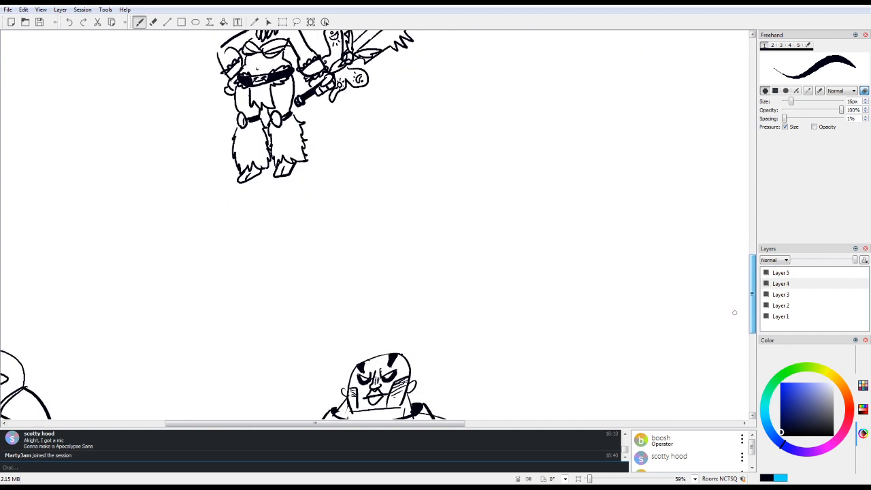
{"action": "scroll", "coordinate": [735, 302], "scroll_direction": "up", "scroll_amount": 1}
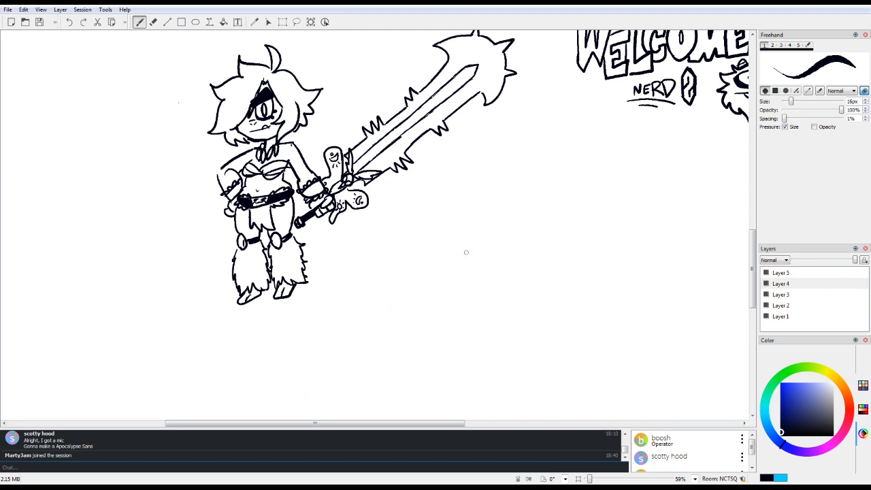
{"action": "mouse_move", "coordinate": [436, 253]}
{"action": "left_mouse_down"}
{"action": "mouse_move", "coordinate": [436, 242]}
{"action": "mouse_move", "coordinate": [487, 251]}
{"action": "mouse_move", "coordinate": [431, 276]}
{"action": "mouse_move", "coordinate": [477, 264]}
{"action": "mouse_move", "coordinate": [453, 266]}
{"action": "mouse_move", "coordinate": [455, 276]}
{"action": "mouse_move", "coordinate": [466, 273]}
{"action": "mouse_move", "coordinate": [459, 257]}
{"action": "mouse_move", "coordinate": [471, 254]}
{"action": "mouse_move", "coordinate": [450, 260]}
{"action": "mouse_move", "coordinate": [472, 264]}
{"action": "mouse_move", "coordinate": [460, 243]}
{"action": "mouse_move", "coordinate": [468, 240]}
{"action": "mouse_move", "coordinate": [441, 246]}
{"action": "mouse_move", "coordinate": [471, 246]}
{"action": "mouse_move", "coordinate": [441, 256]}
{"action": "mouse_move", "coordinate": [472, 247]}
{"action": "mouse_move", "coordinate": [471, 238]}
{"action": "mouse_move", "coordinate": [428, 243]}
{"action": "mouse_move", "coordinate": [476, 244]}
{"action": "mouse_move", "coordinate": [472, 250]}
{"action": "left_mouse_up"}
{"action": "key", "text": "e"}
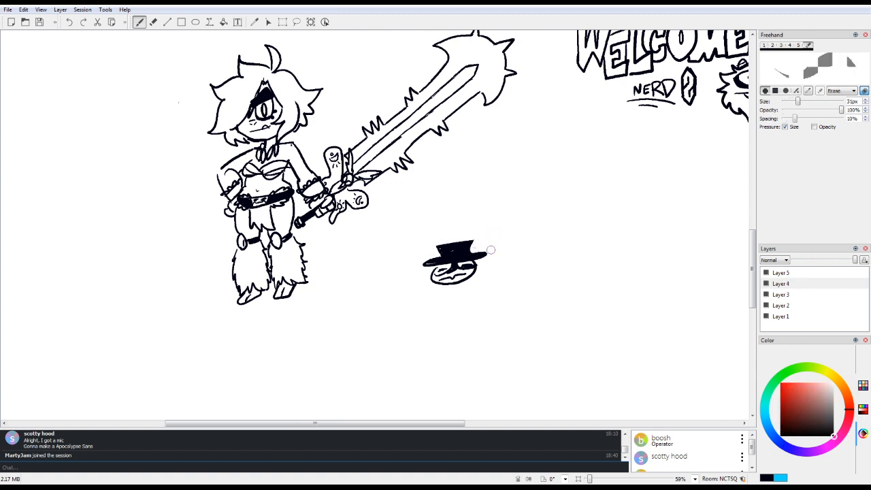
{"action": "key", "text": "e"}
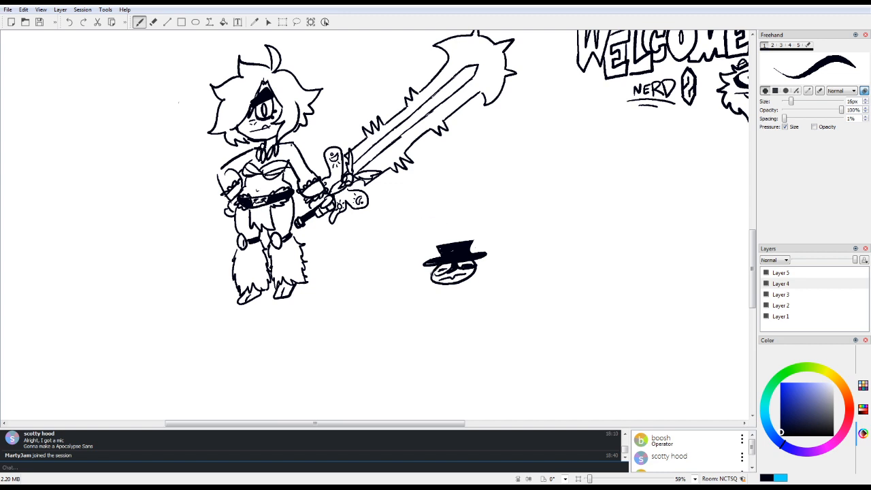
Step: Give the top-hatted character a collared torso, black trousers with thin legs and feet, and two arms with fingered hands
{"action": "mouse_move", "coordinate": [434, 275]}
{"action": "left_mouse_down"}
{"action": "mouse_move", "coordinate": [475, 272]}
{"action": "mouse_move", "coordinate": [450, 274]}
{"action": "mouse_move", "coordinate": [439, 294]}
{"action": "mouse_move", "coordinate": [454, 300]}
{"action": "left_mouse_up"}
{"action": "mouse_move", "coordinate": [463, 284]}
{"action": "left_mouse_down"}
{"action": "mouse_move", "coordinate": [454, 297]}
{"action": "mouse_move", "coordinate": [478, 300]}
{"action": "mouse_move", "coordinate": [470, 286]}
{"action": "mouse_move", "coordinate": [469, 305]}
{"action": "mouse_move", "coordinate": [439, 313]}
{"action": "mouse_move", "coordinate": [435, 332]}
{"action": "mouse_move", "coordinate": [446, 330]}
{"action": "left_mouse_up"}
{"action": "left_click_drag", "start_coordinate": [463, 310], "coordinate": [465, 332]}
{"action": "mouse_move", "coordinate": [439, 293]}
{"action": "left_mouse_down"}
{"action": "mouse_move", "coordinate": [421, 315]}
{"action": "mouse_move", "coordinate": [432, 317]}
{"action": "mouse_move", "coordinate": [416, 317]}
{"action": "mouse_move", "coordinate": [431, 313]}
{"action": "left_mouse_up"}
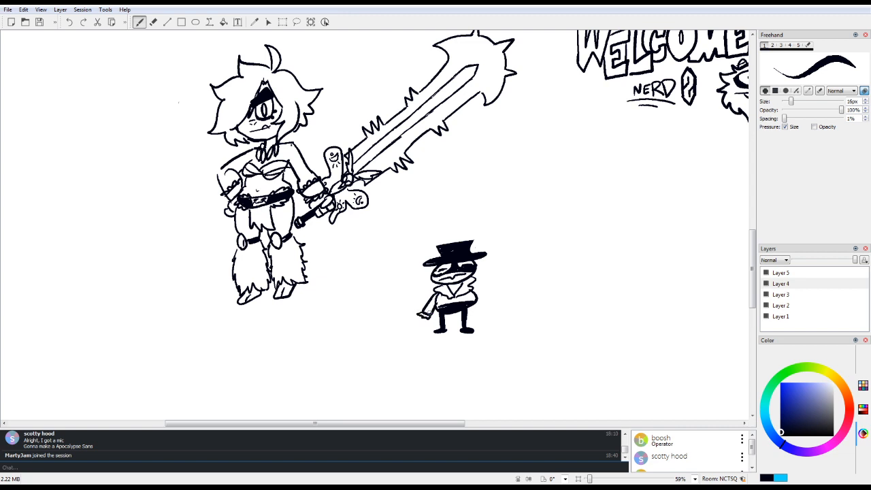
{"action": "left_click_drag", "start_coordinate": [474, 287], "coordinate": [490, 312]}
{"action": "left_click_drag", "start_coordinate": [424, 308], "coordinate": [430, 311]}
{"action": "left_click_drag", "start_coordinate": [431, 314], "coordinate": [432, 317]}
{"action": "mouse_move", "coordinate": [442, 302]}
{"action": "left_mouse_down"}
{"action": "mouse_move", "coordinate": [434, 310]}
{"action": "mouse_move", "coordinate": [489, 311]}
{"action": "left_mouse_up"}
Step: Erase the dark fill over one eye of the top-hatted character's mask and redraw that eye with a black outline
{"action": "key", "text": "e"}
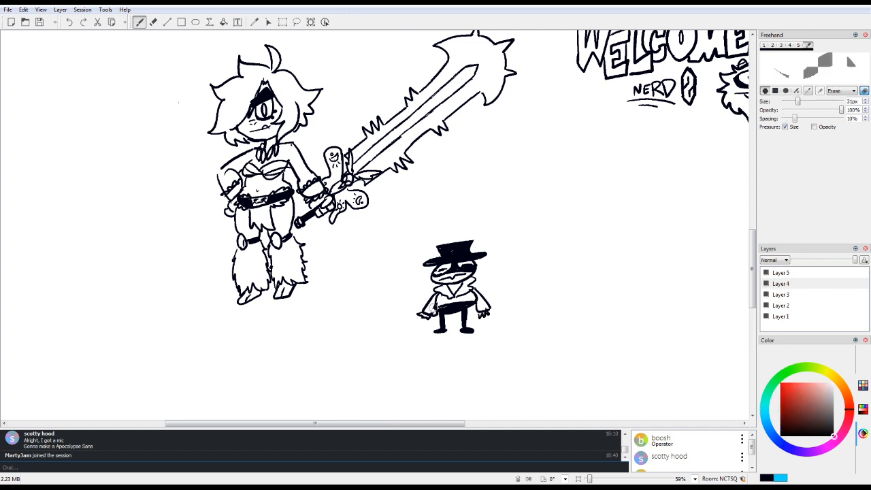
{"action": "key", "text": "e"}
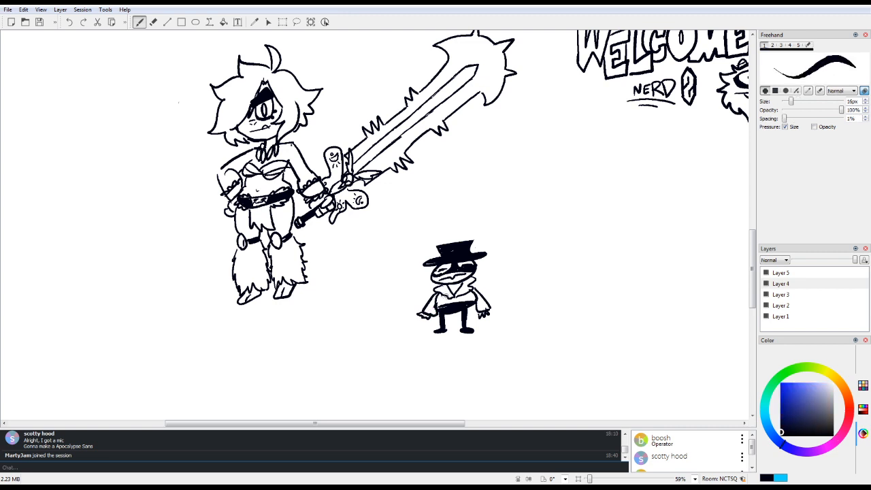
{"action": "key", "text": "e"}
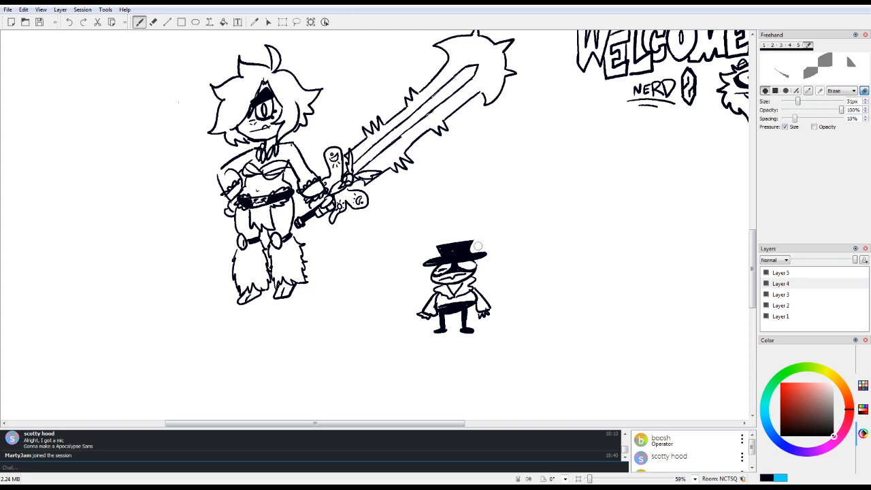
{"action": "key", "text": "e"}
{"action": "left_click_drag", "start_coordinate": [468, 265], "coordinate": [474, 273]}
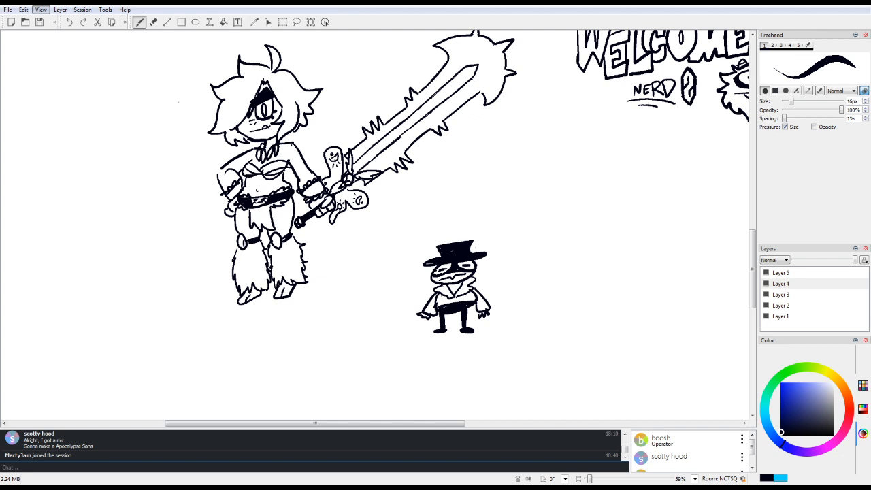
Step: On an empty area of the canvas, draw a tall domed head with two slanted oval eyes, pupils and a long drooping nose
{"action": "left_click_drag", "start_coordinate": [752, 269], "coordinate": [752, 255]}
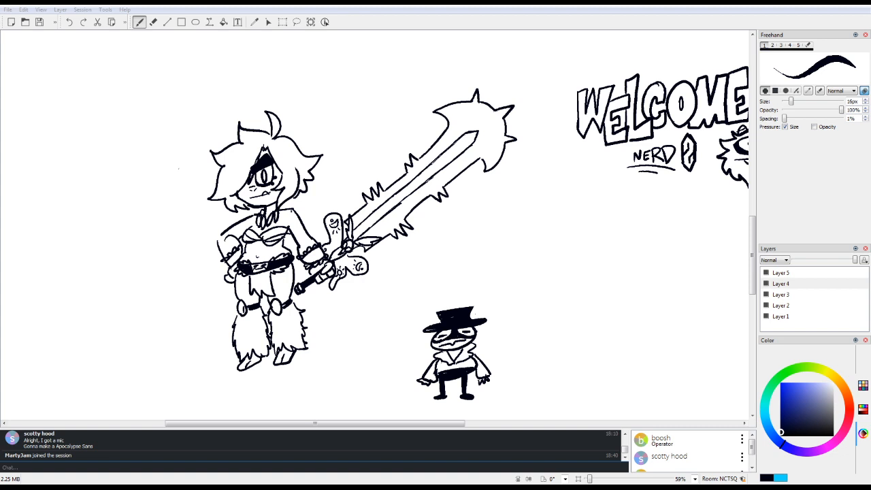
{"action": "scroll", "coordinate": [747, 205], "scroll_direction": "down", "scroll_amount": 3}
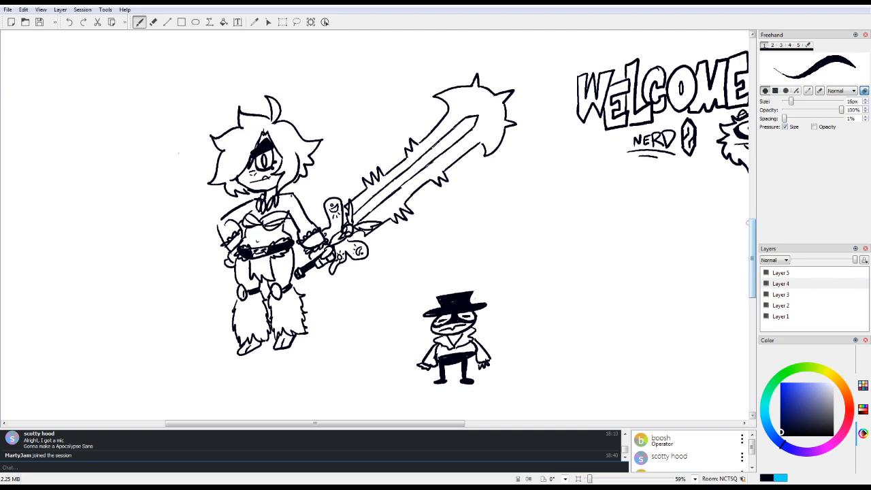
{"action": "scroll", "coordinate": [747, 205], "scroll_direction": "down", "scroll_amount": 10}
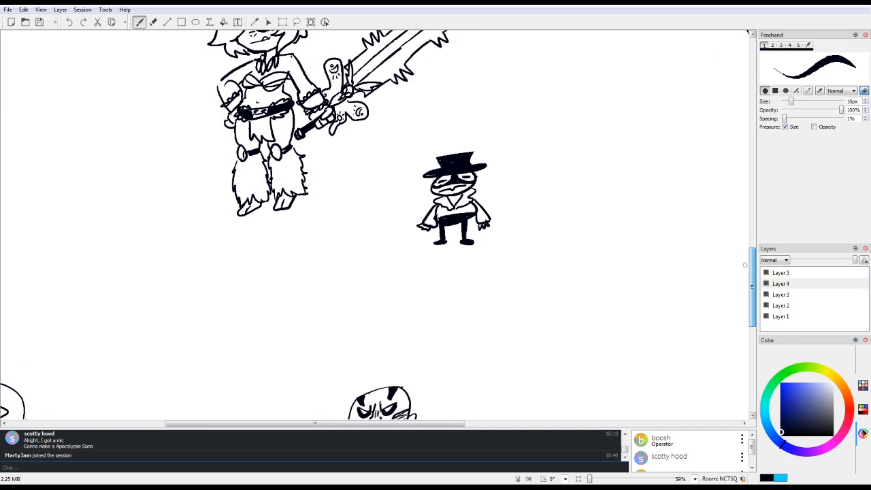
{"action": "scroll", "coordinate": [737, 309], "scroll_direction": "up", "scroll_amount": 15}
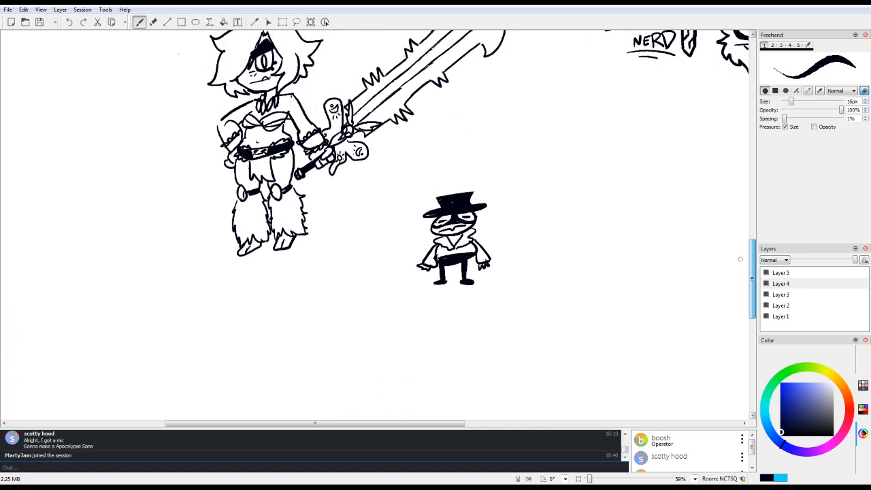
{"action": "scroll", "coordinate": [375, 224], "scroll_direction": "up", "scroll_amount": 7}
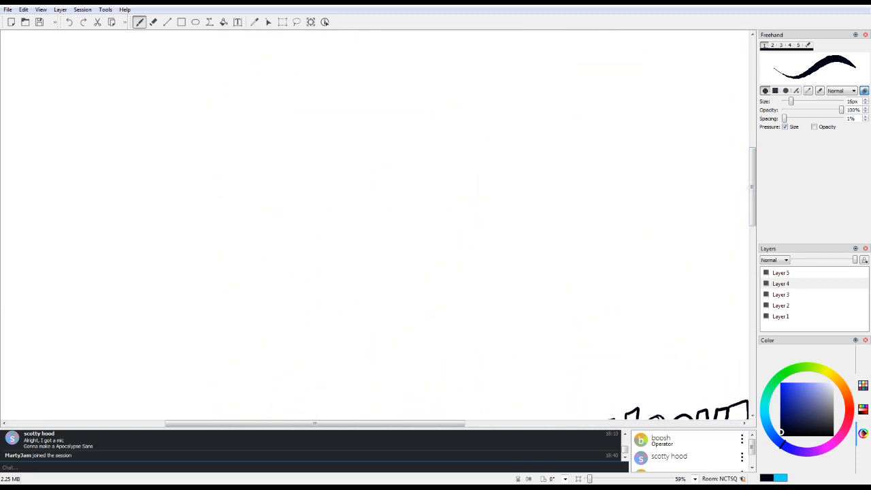
{"action": "scroll", "coordinate": [467, 422], "scroll_direction": "left", "scroll_amount": 5}
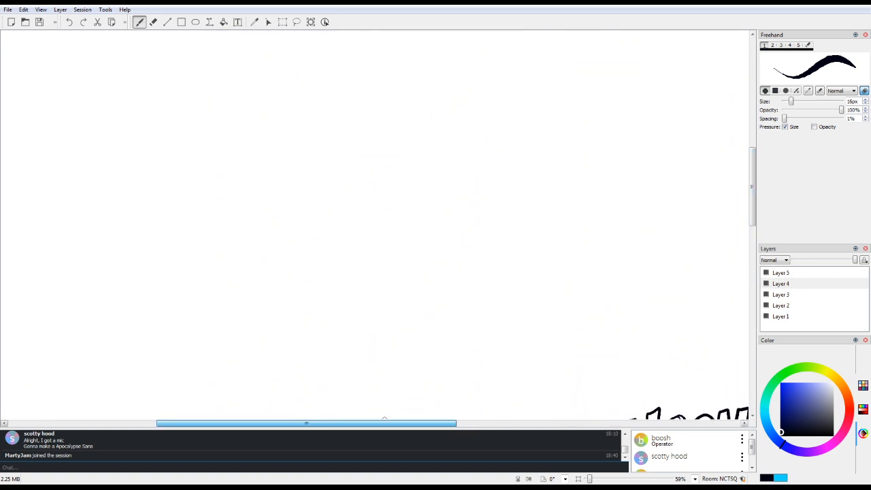
{"action": "mouse_move", "coordinate": [320, 423]}
{"action": "left_mouse_down"}
{"action": "mouse_move", "coordinate": [290, 423]}
{"action": "mouse_move", "coordinate": [303, 407]}
{"action": "left_mouse_up"}
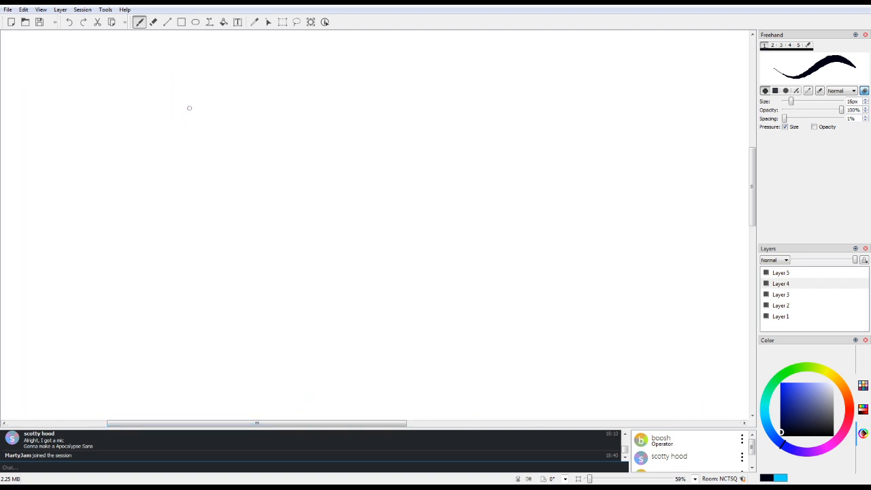
{"action": "mouse_move", "coordinate": [168, 179]}
{"action": "left_mouse_down"}
{"action": "mouse_move", "coordinate": [192, 103]}
{"action": "mouse_move", "coordinate": [208, 90]}
{"action": "mouse_move", "coordinate": [170, 151]}
{"action": "left_mouse_up"}
{"action": "mouse_move", "coordinate": [194, 102]}
{"action": "left_mouse_down"}
{"action": "mouse_move", "coordinate": [165, 172]}
{"action": "mouse_move", "coordinate": [180, 117]}
{"action": "mouse_move", "coordinate": [170, 179]}
{"action": "mouse_move", "coordinate": [215, 87]}
{"action": "mouse_move", "coordinate": [195, 98]}
{"action": "mouse_move", "coordinate": [232, 83]}
{"action": "mouse_move", "coordinate": [206, 90]}
{"action": "mouse_move", "coordinate": [237, 86]}
{"action": "mouse_move", "coordinate": [254, 112]}
{"action": "mouse_move", "coordinate": [253, 181]}
{"action": "left_mouse_up"}
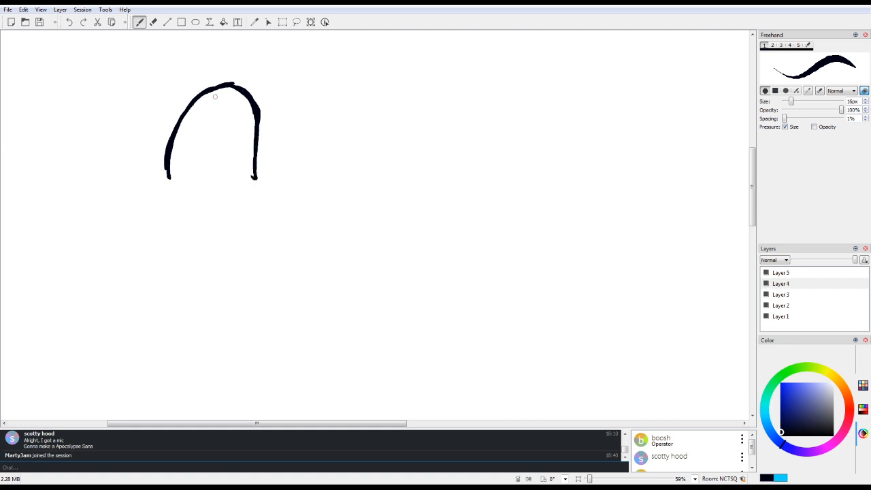
{"action": "mouse_move", "coordinate": [211, 121]}
{"action": "left_mouse_down"}
{"action": "mouse_move", "coordinate": [198, 108]}
{"action": "mouse_move", "coordinate": [250, 120]}
{"action": "mouse_move", "coordinate": [210, 116]}
{"action": "left_mouse_up"}
{"action": "mouse_move", "coordinate": [228, 119]}
{"action": "left_mouse_down"}
{"action": "mouse_move", "coordinate": [227, 145]}
{"action": "mouse_move", "coordinate": [229, 119]}
{"action": "left_mouse_up"}
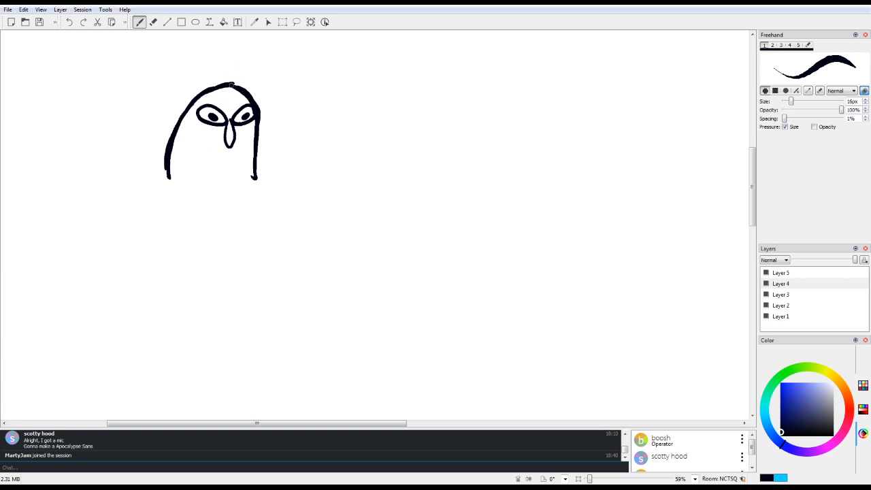
Step: Add a curved hair tuft and a toothed frown to the domed head, and undo the extra lip lines around the mouth
{"action": "mouse_move", "coordinate": [233, 85]}
{"action": "left_mouse_down"}
{"action": "mouse_move", "coordinate": [225, 60]}
{"action": "mouse_move", "coordinate": [236, 86]}
{"action": "left_mouse_up"}
{"action": "mouse_move", "coordinate": [226, 142]}
{"action": "left_mouse_down"}
{"action": "mouse_move", "coordinate": [185, 159]}
{"action": "mouse_move", "coordinate": [237, 143]}
{"action": "mouse_move", "coordinate": [250, 148]}
{"action": "mouse_move", "coordinate": [201, 156]}
{"action": "mouse_move", "coordinate": [219, 143]}
{"action": "mouse_move", "coordinate": [247, 144]}
{"action": "mouse_move", "coordinate": [177, 162]}
{"action": "mouse_move", "coordinate": [252, 155]}
{"action": "left_mouse_up"}
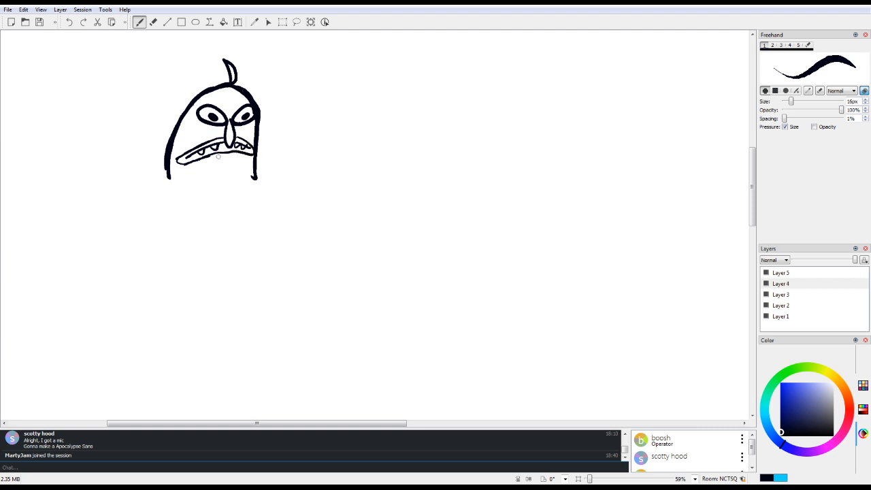
{"action": "left_click", "coordinate": [68, 22]}
{"action": "left_click", "coordinate": [68, 22]}
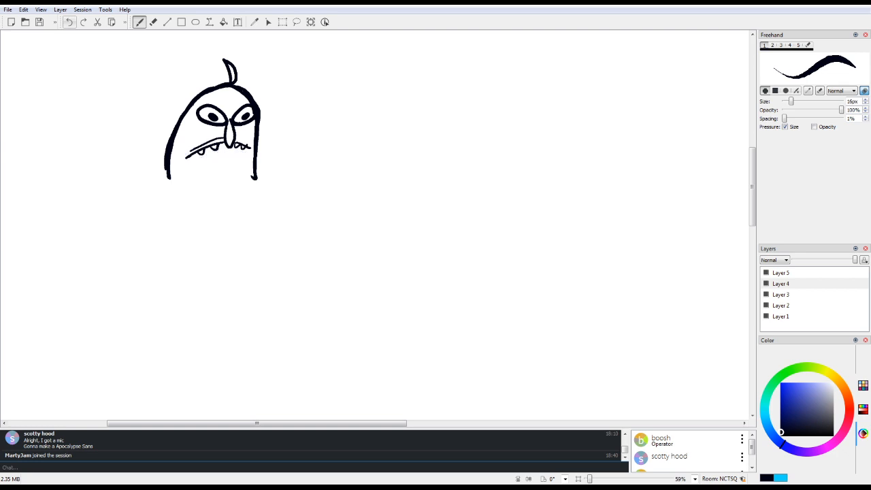
{"action": "left_click", "coordinate": [69, 22]}
Step: Draw a long thick arm ending in a clawed hand, plus the adjoining side of the torso, beneath the domed head
{"action": "mouse_move", "coordinate": [165, 180]}
{"action": "left_mouse_down"}
{"action": "mouse_move", "coordinate": [121, 223]}
{"action": "mouse_move", "coordinate": [158, 185]}
{"action": "mouse_move", "coordinate": [120, 232]}
{"action": "mouse_move", "coordinate": [150, 191]}
{"action": "mouse_move", "coordinate": [114, 270]}
{"action": "left_mouse_up"}
{"action": "left_click_drag", "start_coordinate": [182, 211], "coordinate": [155, 269]}
{"action": "mouse_move", "coordinate": [157, 249]}
{"action": "left_mouse_down"}
{"action": "mouse_move", "coordinate": [184, 214]}
{"action": "mouse_move", "coordinate": [177, 220]}
{"action": "left_mouse_up"}
{"action": "mouse_move", "coordinate": [114, 269]}
{"action": "left_mouse_down"}
{"action": "mouse_move", "coordinate": [115, 296]}
{"action": "mouse_move", "coordinate": [114, 247]}
{"action": "mouse_move", "coordinate": [124, 224]}
{"action": "mouse_move", "coordinate": [112, 275]}
{"action": "mouse_move", "coordinate": [116, 290]}
{"action": "mouse_move", "coordinate": [115, 255]}
{"action": "mouse_move", "coordinate": [116, 328]}
{"action": "mouse_move", "coordinate": [125, 307]}
{"action": "mouse_move", "coordinate": [139, 329]}
{"action": "mouse_move", "coordinate": [138, 306]}
{"action": "mouse_move", "coordinate": [160, 321]}
{"action": "mouse_move", "coordinate": [156, 263]}
{"action": "mouse_move", "coordinate": [176, 291]}
{"action": "left_mouse_up"}
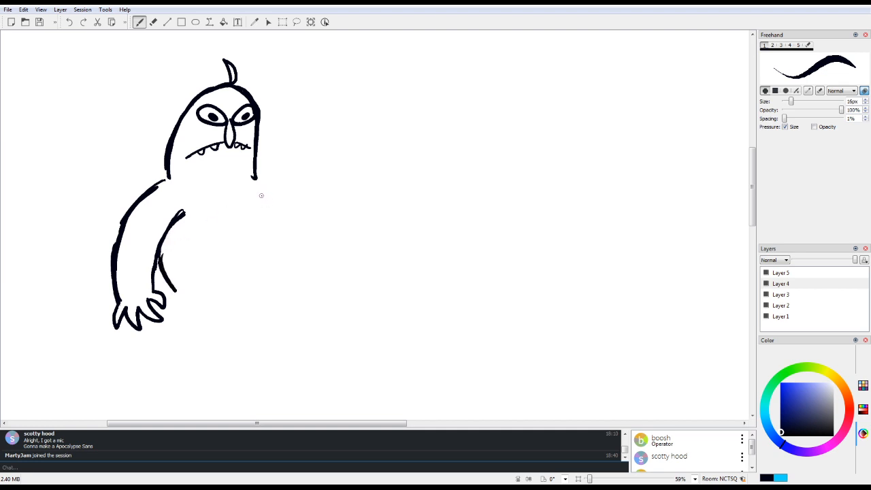
Step: Outline the far side of the chest and a large round belly, add a curved chest line, and begin the second shoulder
{"action": "mouse_move", "coordinate": [262, 196]}
{"action": "left_mouse_down"}
{"action": "mouse_move", "coordinate": [285, 245]}
{"action": "mouse_move", "coordinate": [279, 308]}
{"action": "mouse_move", "coordinate": [257, 312]}
{"action": "left_mouse_up"}
{"action": "mouse_move", "coordinate": [171, 290]}
{"action": "left_mouse_down"}
{"action": "mouse_move", "coordinate": [231, 320]}
{"action": "mouse_move", "coordinate": [271, 307]}
{"action": "left_mouse_up"}
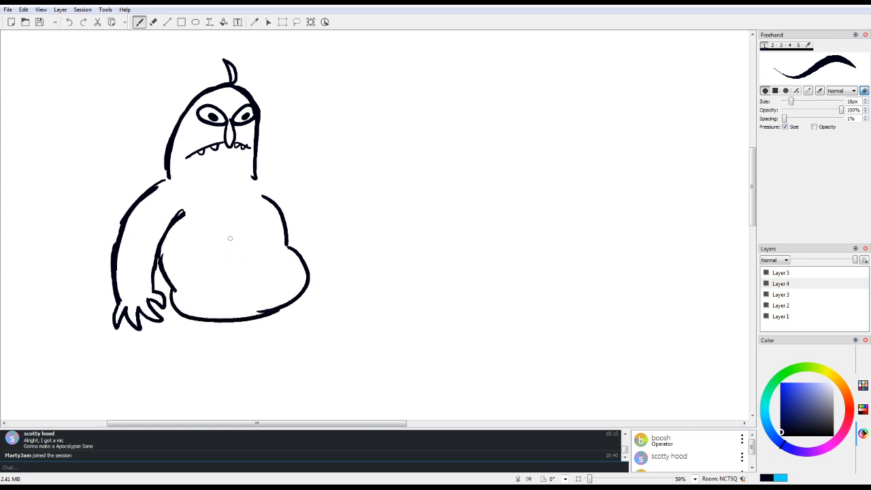
{"action": "mouse_move", "coordinate": [233, 204]}
{"action": "left_mouse_down"}
{"action": "mouse_move", "coordinate": [244, 224]}
{"action": "mouse_move", "coordinate": [236, 242]}
{"action": "left_mouse_up"}
{"action": "left_click_drag", "start_coordinate": [255, 174], "coordinate": [306, 177]}
Step: Add a second, smaller pair of eyes with pupils to the forehead above the first pair
{"action": "mouse_move", "coordinate": [220, 94]}
{"action": "left_mouse_down"}
{"action": "mouse_move", "coordinate": [216, 104]}
{"action": "mouse_move", "coordinate": [245, 94]}
{"action": "mouse_move", "coordinate": [238, 106]}
{"action": "left_mouse_up"}
{"action": "left_click", "coordinate": [222, 101]}
{"action": "left_click", "coordinate": [241, 101]}
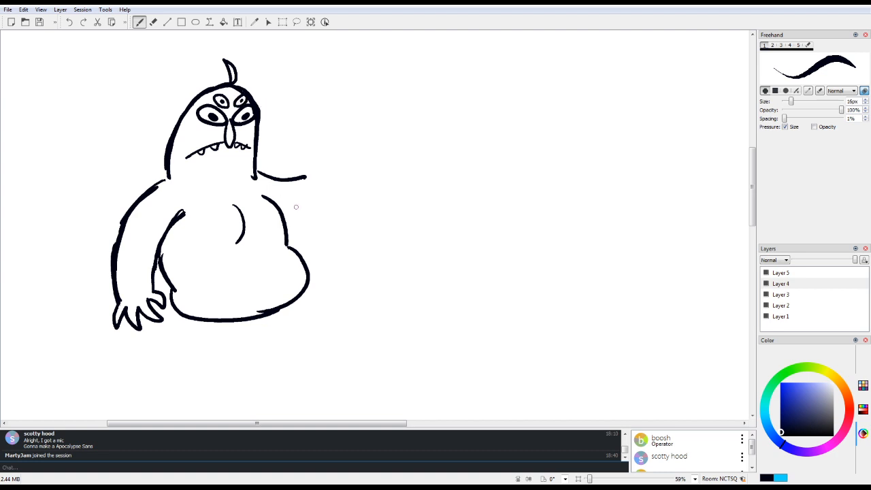
Step: Draw both sides of the monster's raised forearm, bending upward from the second shoulder
{"action": "mouse_move", "coordinate": [286, 232]}
{"action": "left_mouse_down"}
{"action": "mouse_move", "coordinate": [335, 203]}
{"action": "mouse_move", "coordinate": [312, 137]}
{"action": "left_mouse_up"}
{"action": "mouse_move", "coordinate": [334, 204]}
{"action": "left_mouse_down"}
{"action": "mouse_move", "coordinate": [345, 190]}
{"action": "mouse_move", "coordinate": [349, 138]}
{"action": "left_mouse_up"}
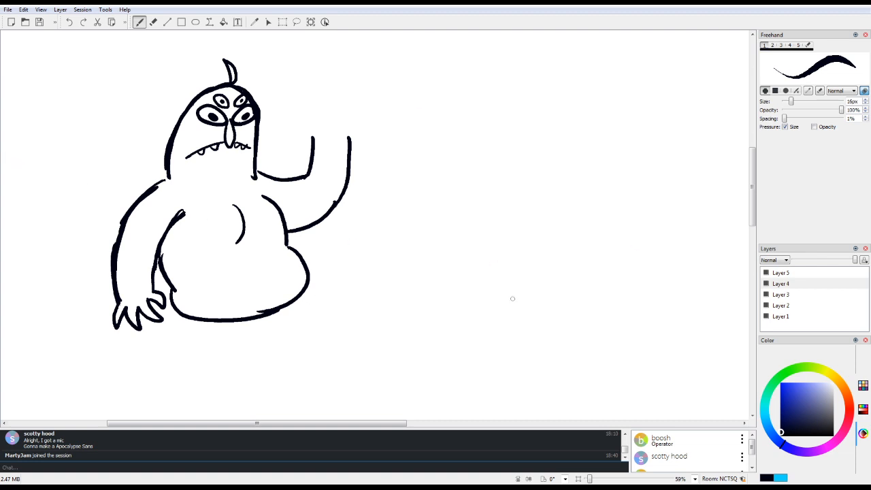
Step: Look over the other drawings on the shared canvas, including the blue bust, and return to the unfinished monster
{"action": "scroll", "coordinate": [193, 422], "scroll_direction": "right", "scroll_amount": 10}
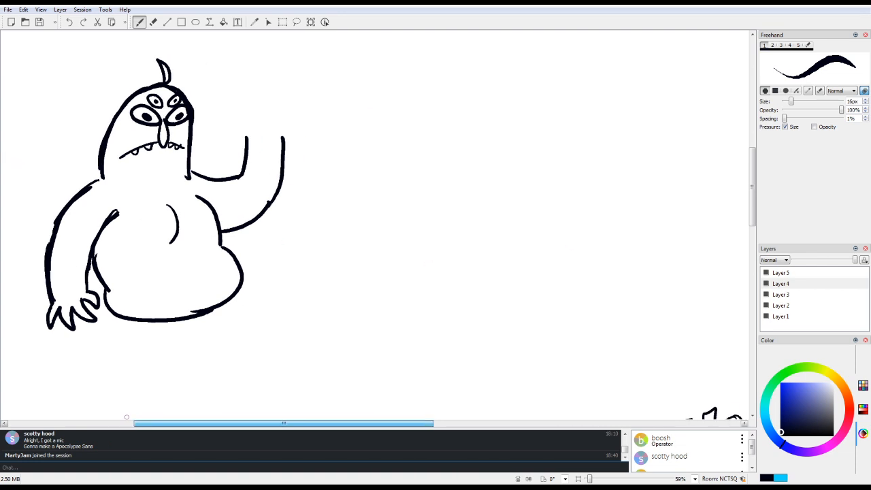
{"action": "scroll", "coordinate": [408, 272], "scroll_direction": "right", "scroll_amount": 3}
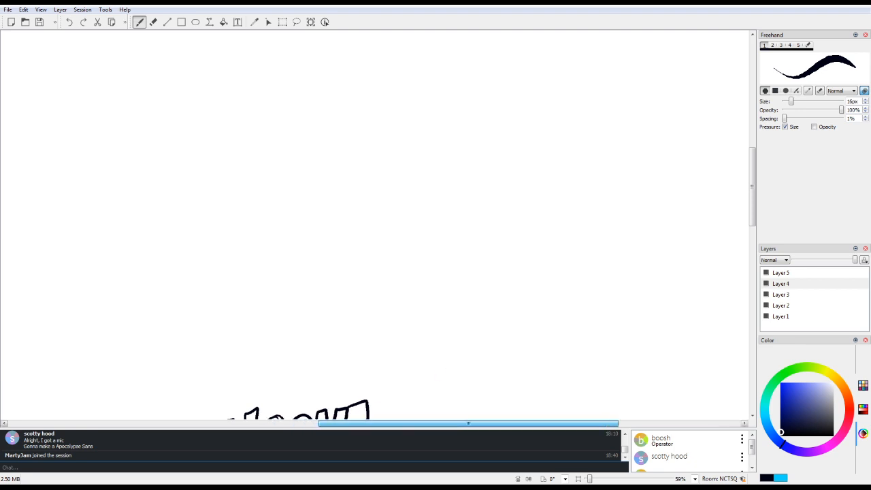
{"action": "scroll", "coordinate": [407, 350], "scroll_direction": "down", "scroll_amount": 10}
{"action": "scroll", "coordinate": [410, 118], "scroll_direction": "down", "scroll_amount": 5}
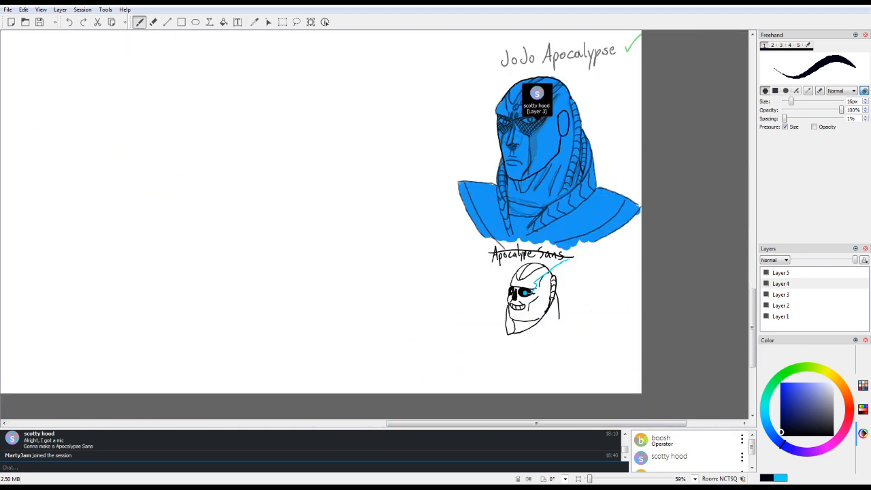
{"action": "scroll", "coordinate": [409, 346], "scroll_direction": "up", "scroll_amount": 4}
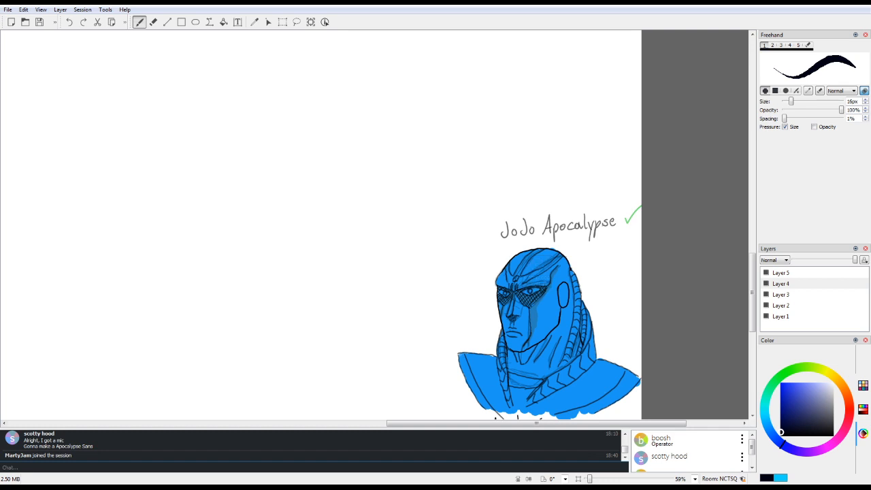
{"action": "scroll", "coordinate": [408, 346], "scroll_direction": "up", "scroll_amount": 4}
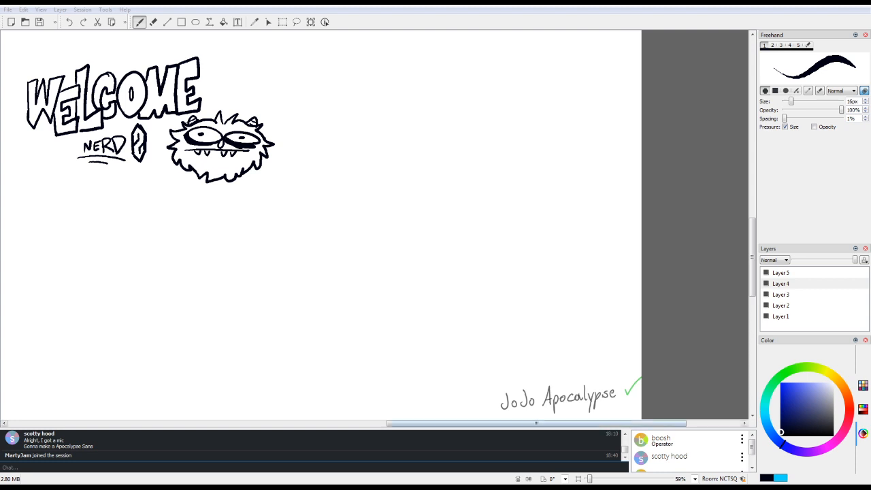
{"action": "left_click_drag", "start_coordinate": [536, 423], "coordinate": [336, 424]}
{"action": "scroll", "coordinate": [676, 272], "scroll_direction": "up", "scroll_amount": 10}
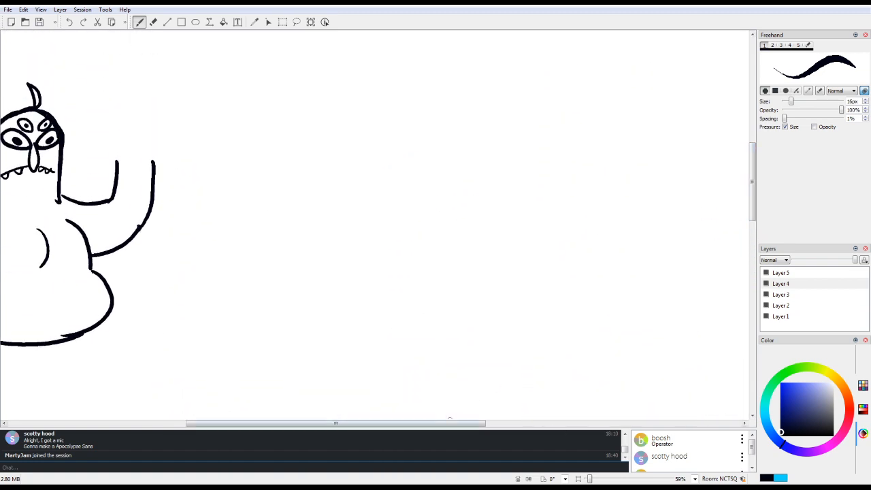
{"action": "mouse_move", "coordinate": [444, 423]}
{"action": "left_mouse_down"}
{"action": "mouse_move", "coordinate": [388, 423]}
{"action": "mouse_move", "coordinate": [371, 414]}
{"action": "left_mouse_up"}
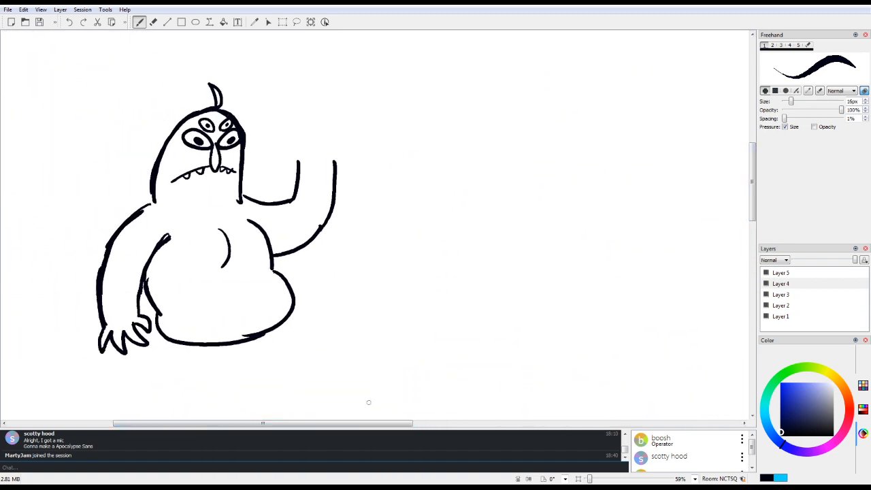
Step: Draw a clawed hand on the raised arm, and turn the frown into an open mouth filled with black
{"action": "mouse_move", "coordinate": [299, 159]}
{"action": "left_mouse_down"}
{"action": "mouse_move", "coordinate": [286, 143]}
{"action": "mouse_move", "coordinate": [293, 128]}
{"action": "mouse_move", "coordinate": [296, 144]}
{"action": "mouse_move", "coordinate": [309, 147]}
{"action": "mouse_move", "coordinate": [312, 121]}
{"action": "mouse_move", "coordinate": [310, 132]}
{"action": "mouse_move", "coordinate": [346, 107]}
{"action": "mouse_move", "coordinate": [324, 133]}
{"action": "mouse_move", "coordinate": [347, 121]}
{"action": "mouse_move", "coordinate": [328, 163]}
{"action": "left_mouse_up"}
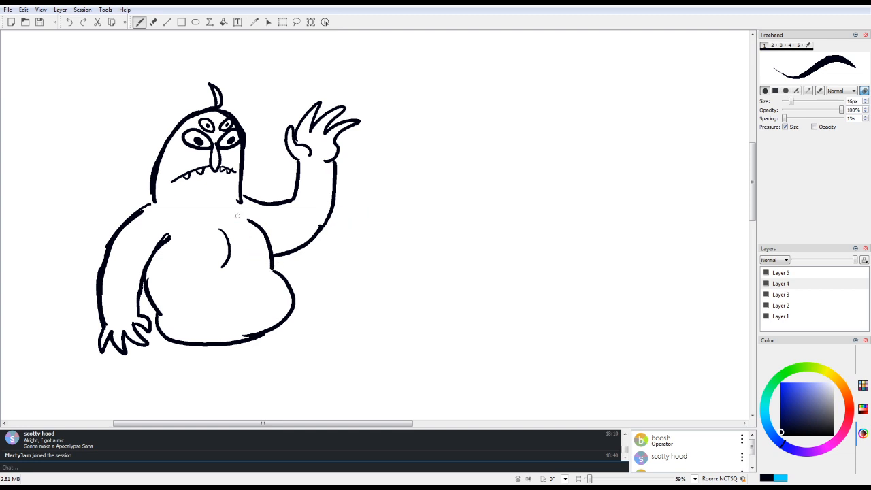
{"action": "mouse_move", "coordinate": [170, 182]}
{"action": "left_mouse_down"}
{"action": "mouse_move", "coordinate": [236, 171]}
{"action": "mouse_move", "coordinate": [204, 180]}
{"action": "mouse_move", "coordinate": [222, 179]}
{"action": "left_mouse_up"}
{"action": "left_click", "coordinate": [224, 22]}
{"action": "left_click", "coordinate": [216, 174]}
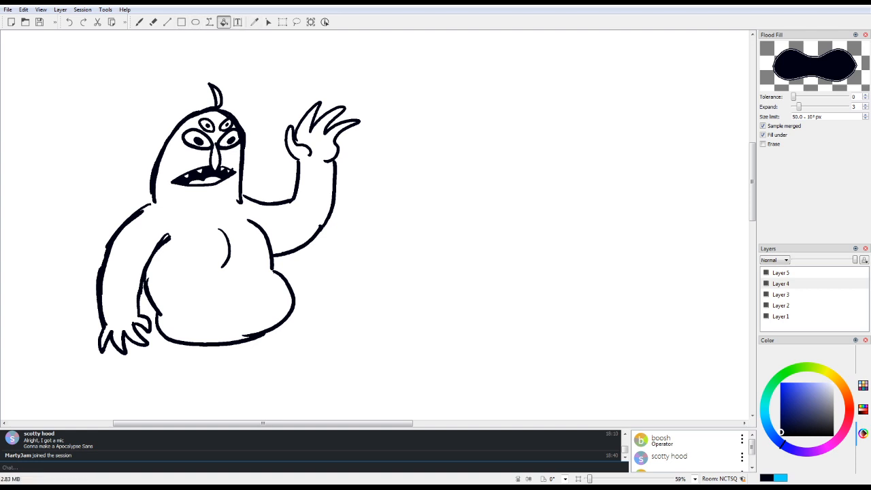
Step: Add small chin lines beneath the monster's mouth and crease lines on the raised palm
{"action": "left_click", "coordinate": [153, 22]}
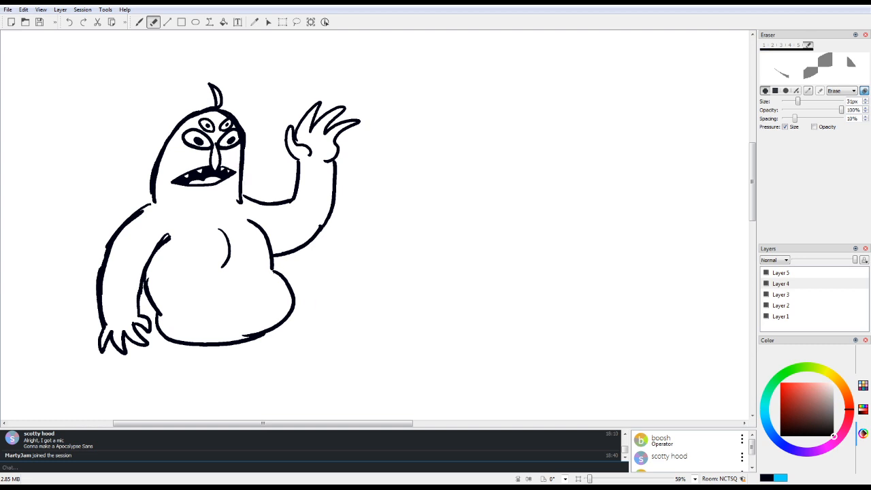
{"action": "key", "text": "b"}
{"action": "mouse_move", "coordinate": [205, 198]}
{"action": "left_mouse_down"}
{"action": "mouse_move", "coordinate": [214, 191]}
{"action": "mouse_move", "coordinate": [216, 200]}
{"action": "mouse_move", "coordinate": [200, 205]}
{"action": "left_mouse_up"}
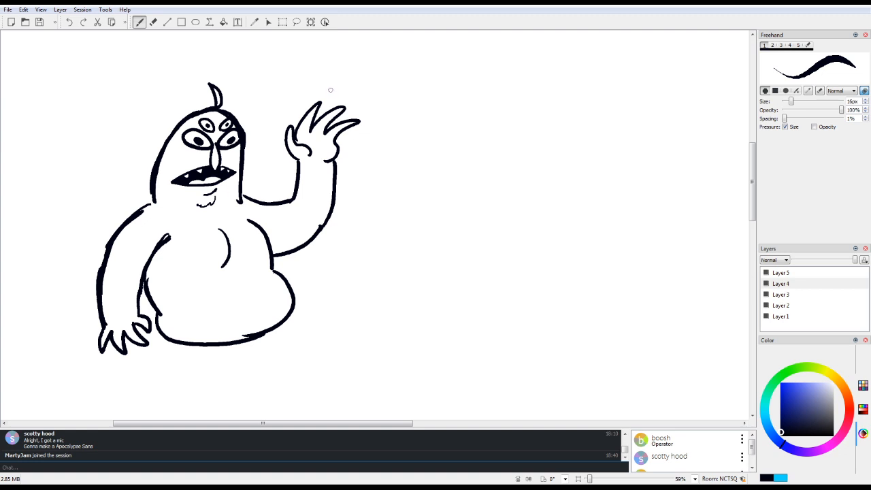
{"action": "left_click_drag", "start_coordinate": [307, 137], "coordinate": [326, 145]}
Step: Draw a bent first leg beneath the belly, undoing the clawed foot and replacing it with a simple pointed one
{"action": "left_click_drag", "start_coordinate": [173, 342], "coordinate": [204, 374]}
{"action": "left_click_drag", "start_coordinate": [753, 194], "coordinate": [753, 206]}
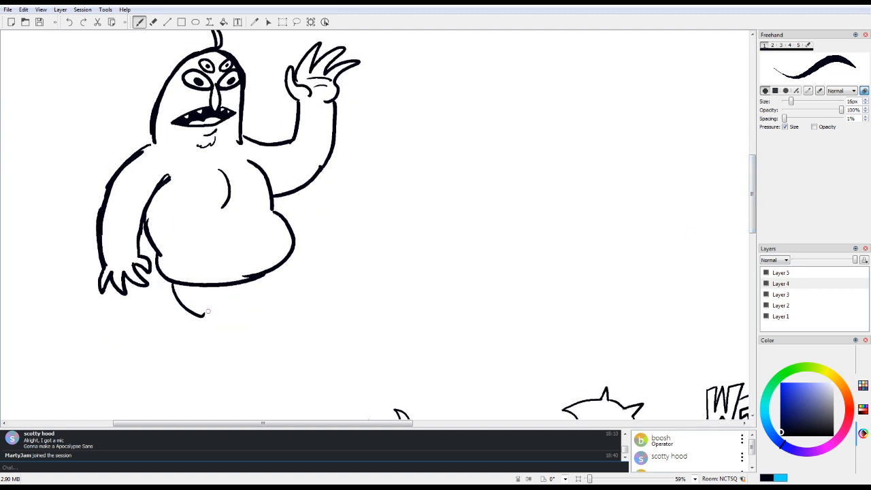
{"action": "mouse_move", "coordinate": [202, 315]}
{"action": "left_mouse_down"}
{"action": "mouse_move", "coordinate": [225, 334]}
{"action": "mouse_move", "coordinate": [192, 373]}
{"action": "left_mouse_up"}
{"action": "mouse_move", "coordinate": [233, 297]}
{"action": "left_mouse_down"}
{"action": "mouse_move", "coordinate": [262, 332]}
{"action": "mouse_move", "coordinate": [229, 379]}
{"action": "mouse_move", "coordinate": [250, 395]}
{"action": "mouse_move", "coordinate": [228, 413]}
{"action": "mouse_move", "coordinate": [184, 377]}
{"action": "mouse_move", "coordinate": [198, 363]}
{"action": "left_mouse_up"}
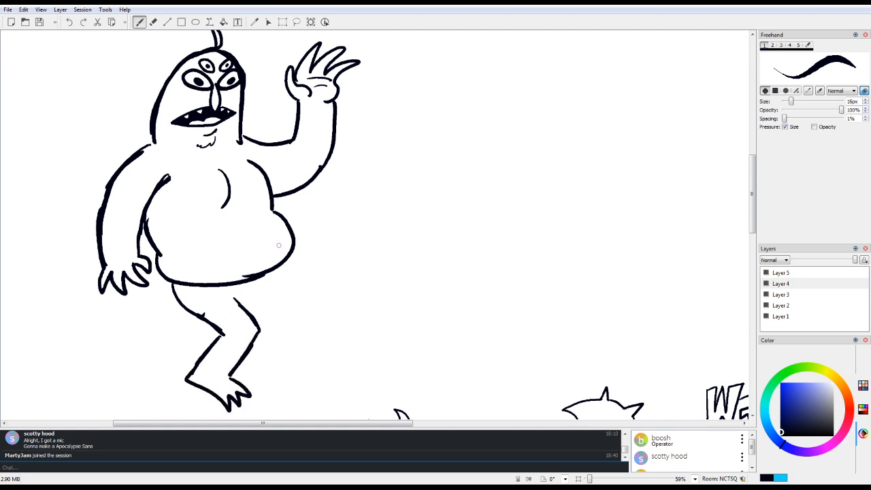
{"action": "left_click", "coordinate": [69, 21]}
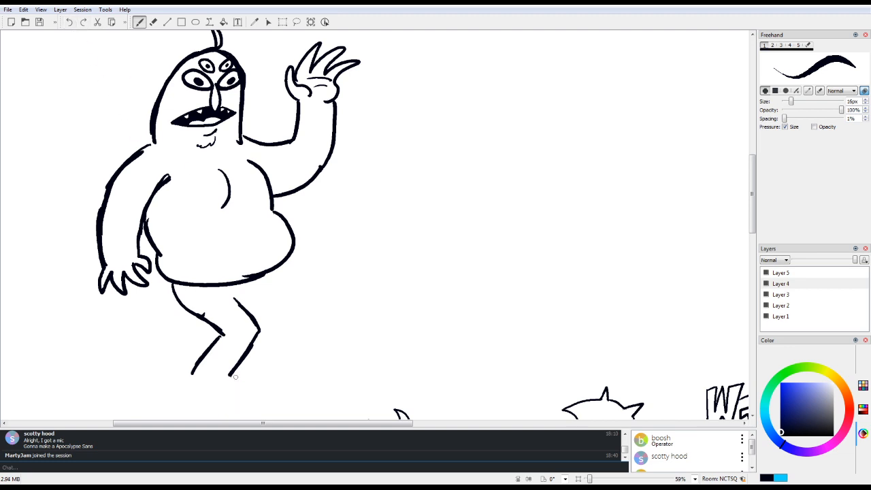
{"action": "mouse_move", "coordinate": [228, 374]}
{"action": "left_mouse_down"}
{"action": "mouse_move", "coordinate": [253, 382]}
{"action": "mouse_move", "coordinate": [185, 392]}
{"action": "mouse_move", "coordinate": [203, 347]}
{"action": "left_mouse_up"}
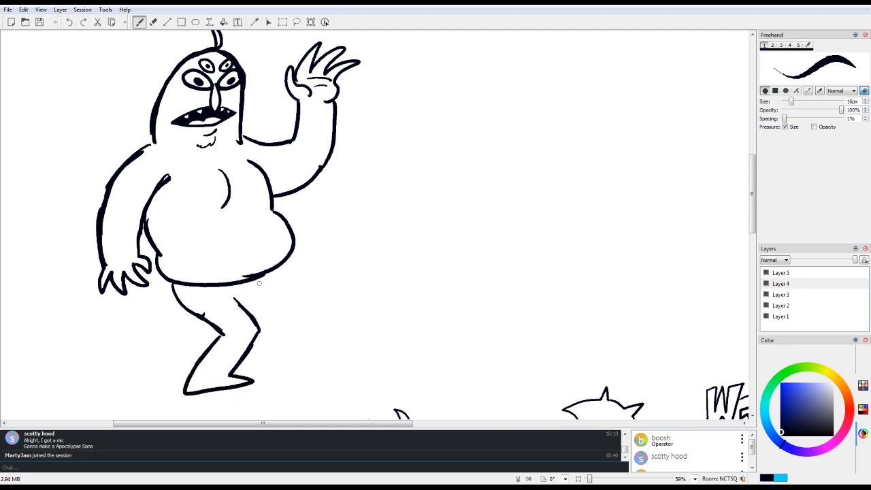
Step: Draw the second leg with its thigh stretched outward, a bent knee and a pointed foot
{"action": "left_click_drag", "start_coordinate": [245, 304], "coordinate": [309, 301]}
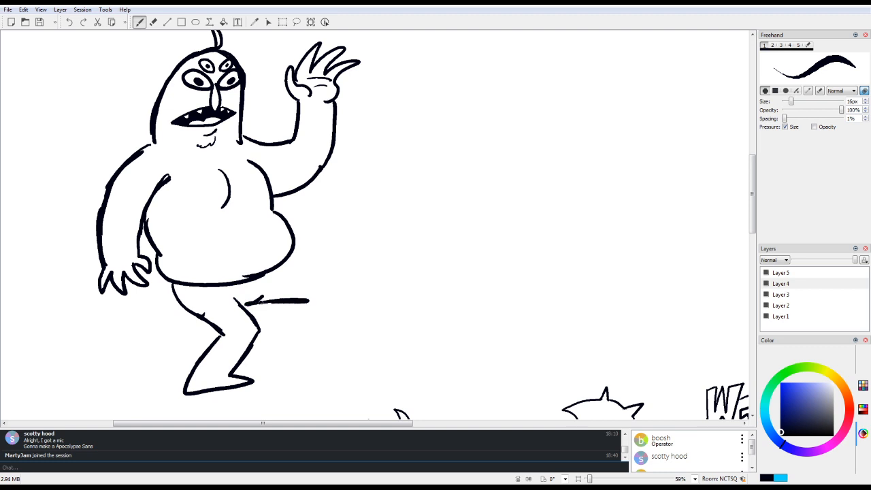
{"action": "left_click_drag", "start_coordinate": [279, 266], "coordinate": [347, 271]}
{"action": "left_click_drag", "start_coordinate": [308, 301], "coordinate": [282, 358]}
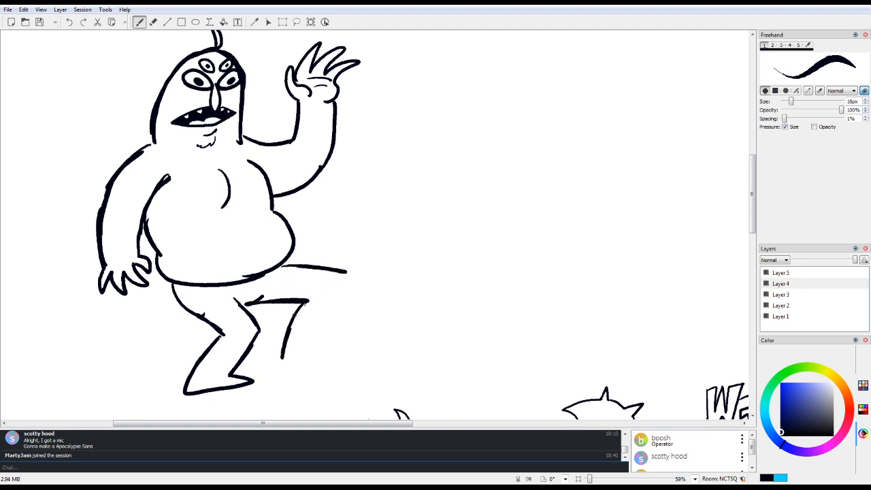
{"action": "left_click_drag", "start_coordinate": [346, 274], "coordinate": [310, 344]}
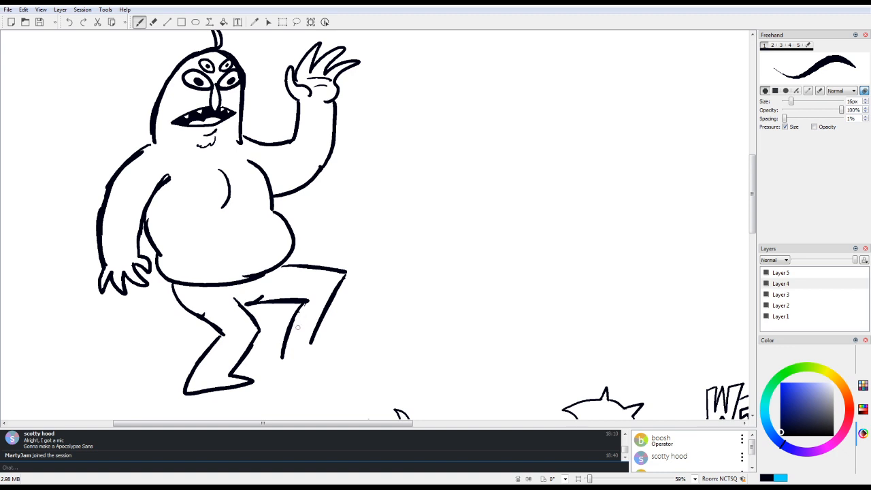
{"action": "mouse_move", "coordinate": [294, 305]}
{"action": "left_mouse_down"}
{"action": "mouse_move", "coordinate": [265, 370]}
{"action": "mouse_move", "coordinate": [345, 365]}
{"action": "mouse_move", "coordinate": [312, 341]}
{"action": "mouse_move", "coordinate": [313, 349]}
{"action": "left_mouse_up"}
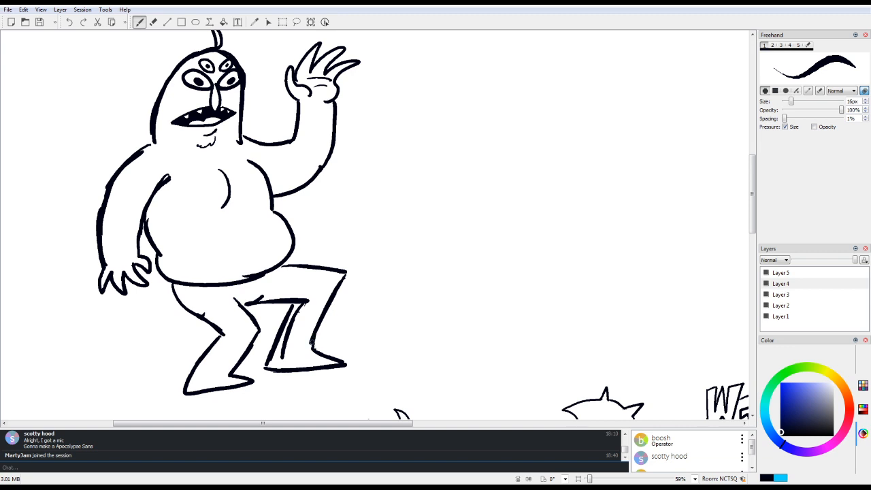
Step: Erase the extra shin line, the rough stroke along the belly's underside, and the lowered arm's hand and wrist
{"action": "key", "text": "e"}
{"action": "mouse_move", "coordinate": [298, 310]}
{"action": "left_mouse_down"}
{"action": "mouse_move", "coordinate": [282, 363]}
{"action": "mouse_move", "coordinate": [295, 315]}
{"action": "left_mouse_up"}
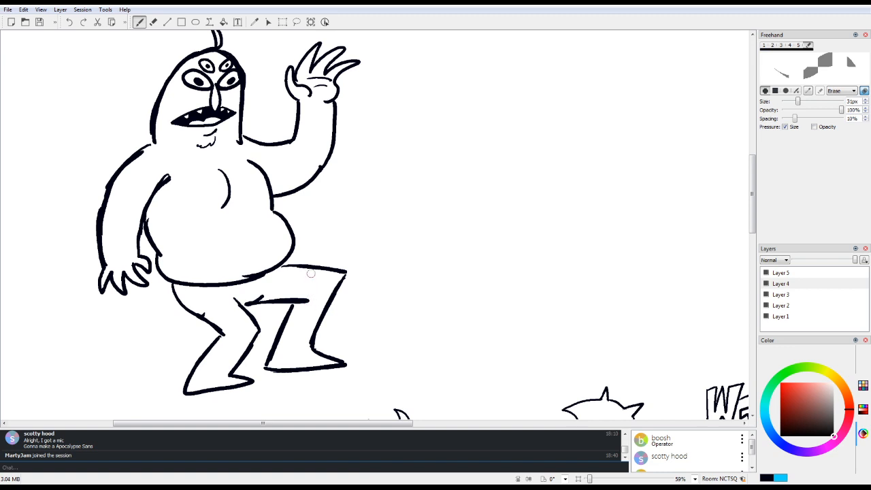
{"action": "left_click_drag", "start_coordinate": [238, 276], "coordinate": [273, 257]}
{"action": "mouse_move", "coordinate": [144, 254]}
{"action": "left_mouse_down"}
{"action": "mouse_move", "coordinate": [147, 283]}
{"action": "mouse_move", "coordinate": [147, 262]}
{"action": "mouse_move", "coordinate": [126, 256]}
{"action": "mouse_move", "coordinate": [120, 304]}
{"action": "mouse_move", "coordinate": [106, 285]}
{"action": "mouse_move", "coordinate": [103, 232]}
{"action": "mouse_move", "coordinate": [98, 291]}
{"action": "mouse_move", "coordinate": [105, 226]}
{"action": "mouse_move", "coordinate": [114, 301]}
{"action": "left_mouse_up"}
Step: Redraw both outlines of the lowered forearm down to the wrist
{"action": "key", "text": "1"}
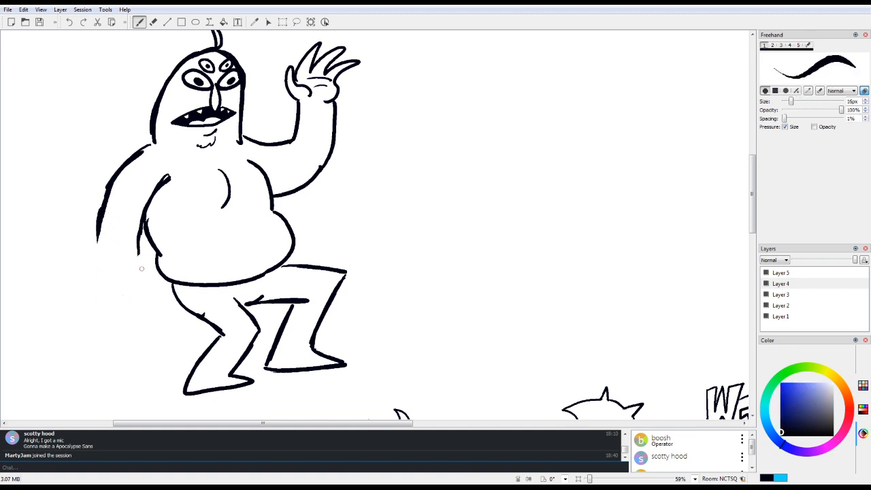
{"action": "mouse_move", "coordinate": [113, 180]}
{"action": "left_mouse_down"}
{"action": "mouse_move", "coordinate": [95, 242]}
{"action": "mouse_move", "coordinate": [101, 200]}
{"action": "mouse_move", "coordinate": [109, 282]}
{"action": "left_mouse_up"}
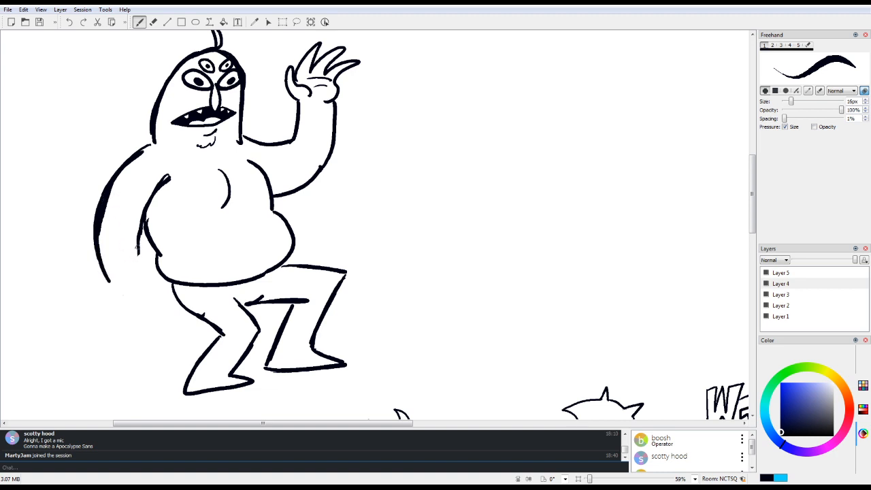
{"action": "left_click_drag", "start_coordinate": [139, 244], "coordinate": [143, 279]}
Step: Thin the lowered arm's heavy outlines with the eraser, and draw a new, larger clawed hand at its wrist
{"action": "key", "text": "6"}
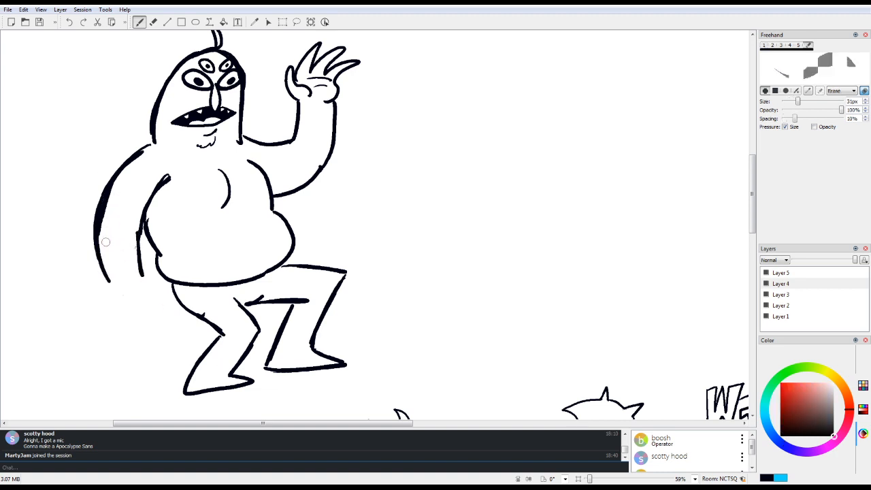
{"action": "mouse_move", "coordinate": [106, 242]}
{"action": "left_mouse_down"}
{"action": "mouse_move", "coordinate": [99, 218]}
{"action": "mouse_move", "coordinate": [115, 188]}
{"action": "left_mouse_up"}
{"action": "mouse_move", "coordinate": [100, 244]}
{"action": "left_mouse_down"}
{"action": "mouse_move", "coordinate": [124, 176]}
{"action": "mouse_move", "coordinate": [184, 167]}
{"action": "left_mouse_up"}
{"action": "mouse_move", "coordinate": [139, 202]}
{"action": "left_mouse_down"}
{"action": "mouse_move", "coordinate": [181, 169]}
{"action": "mouse_move", "coordinate": [172, 165]}
{"action": "mouse_move", "coordinate": [129, 201]}
{"action": "mouse_move", "coordinate": [151, 152]}
{"action": "mouse_move", "coordinate": [115, 191]}
{"action": "left_mouse_up"}
{"action": "left_click_drag", "start_coordinate": [149, 152], "coordinate": [117, 191]}
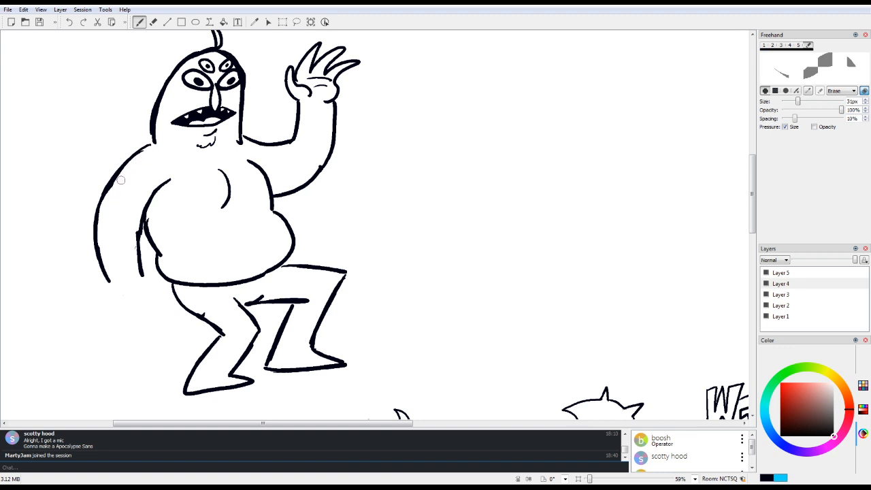
{"action": "key", "text": "e"}
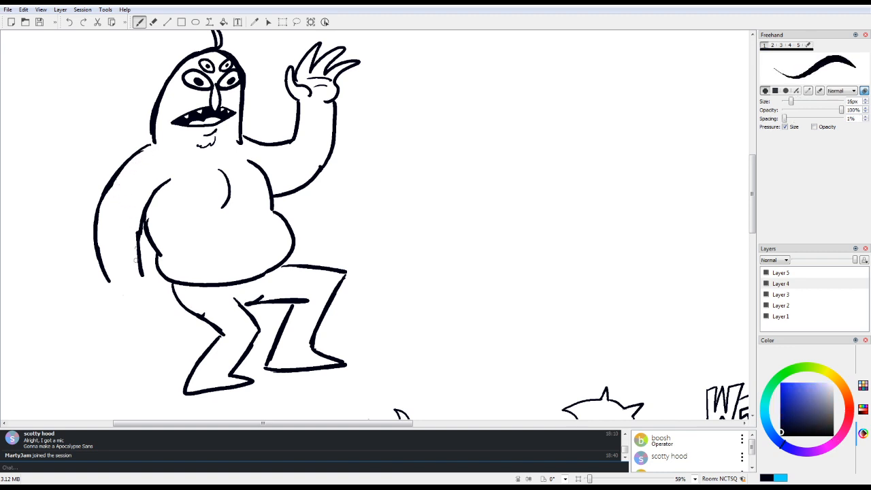
{"action": "mouse_move", "coordinate": [109, 281]}
{"action": "left_mouse_down"}
{"action": "mouse_move", "coordinate": [96, 324]}
{"action": "mouse_move", "coordinate": [105, 311]}
{"action": "mouse_move", "coordinate": [117, 339]}
{"action": "mouse_move", "coordinate": [128, 302]}
{"action": "mouse_move", "coordinate": [139, 337]}
{"action": "mouse_move", "coordinate": [146, 285]}
{"action": "mouse_move", "coordinate": [158, 309]}
{"action": "mouse_move", "coordinate": [140, 297]}
{"action": "left_mouse_up"}
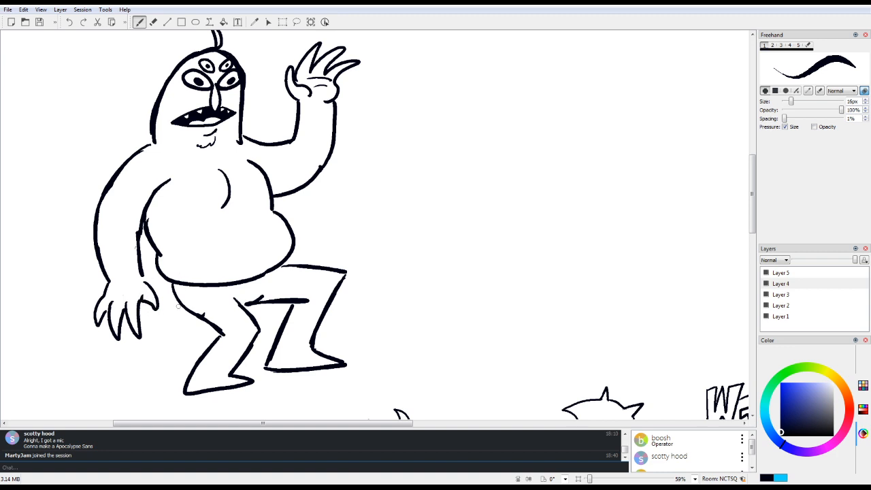
Step: Zoom out to 17% and review all the characters on the whole canvas
{"action": "left_click_drag", "start_coordinate": [746, 221], "coordinate": [745, 331]}
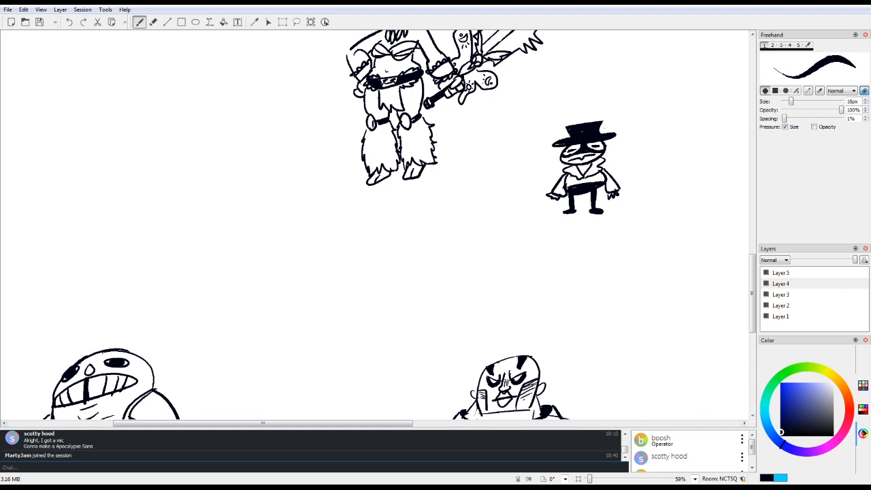
{"action": "left_click", "coordinate": [578, 479]}
{"action": "left_click_drag", "start_coordinate": [594, 479], "coordinate": [586, 479]}
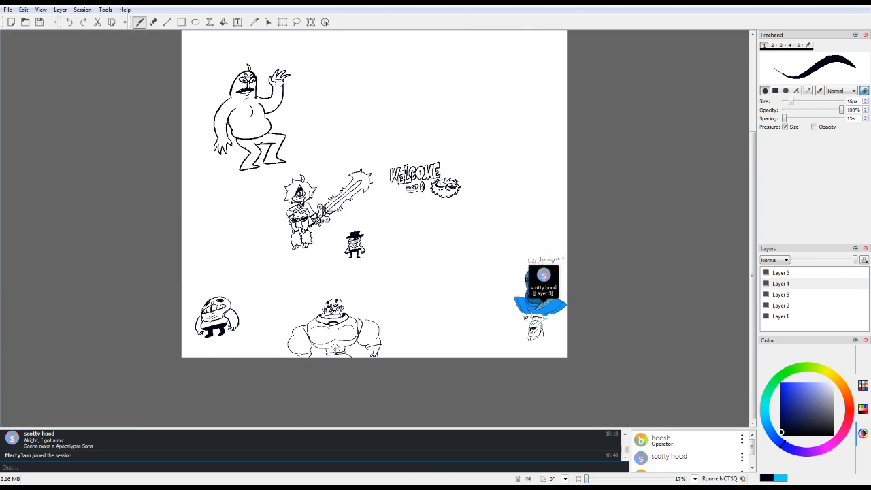
{"action": "mouse_move", "coordinate": [752, 275]}
{"action": "left_mouse_down"}
{"action": "mouse_move", "coordinate": [752, 206]}
{"action": "mouse_move", "coordinate": [752, 275]}
{"action": "left_mouse_up"}
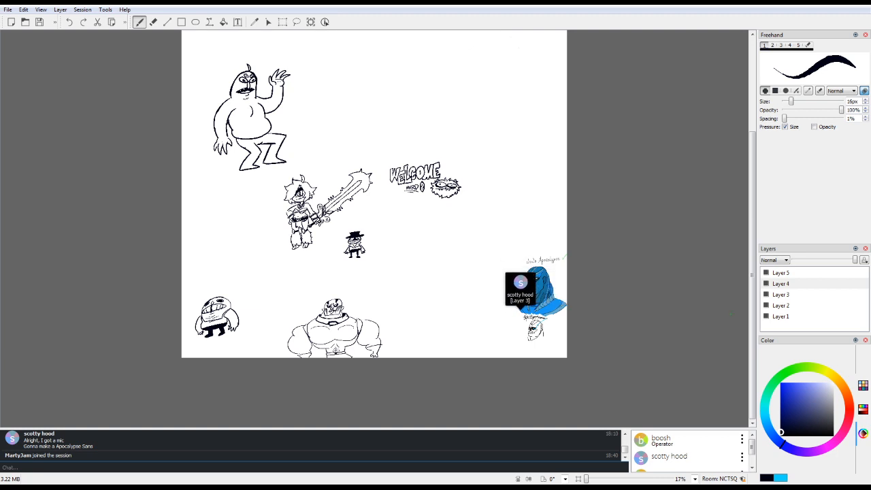
{"action": "scroll", "coordinate": [374, 228], "scroll_direction": "up", "scroll_amount": 3}
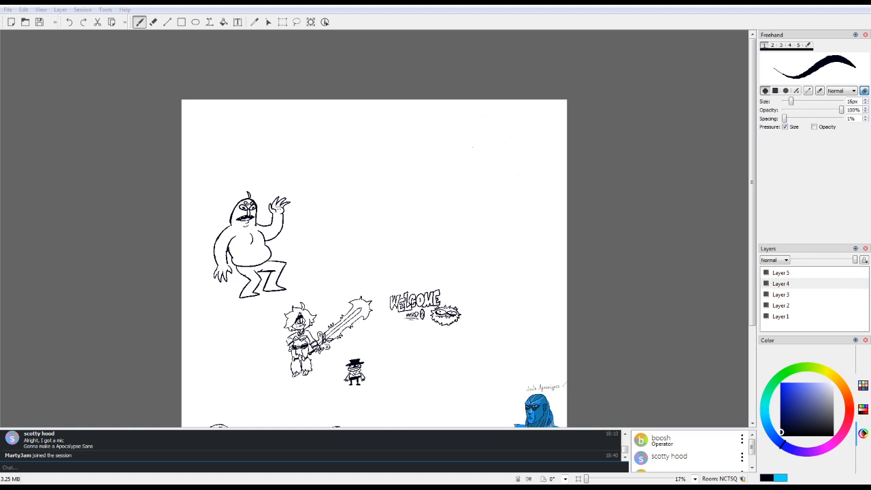
{"action": "left_click", "coordinate": [752, 183]}
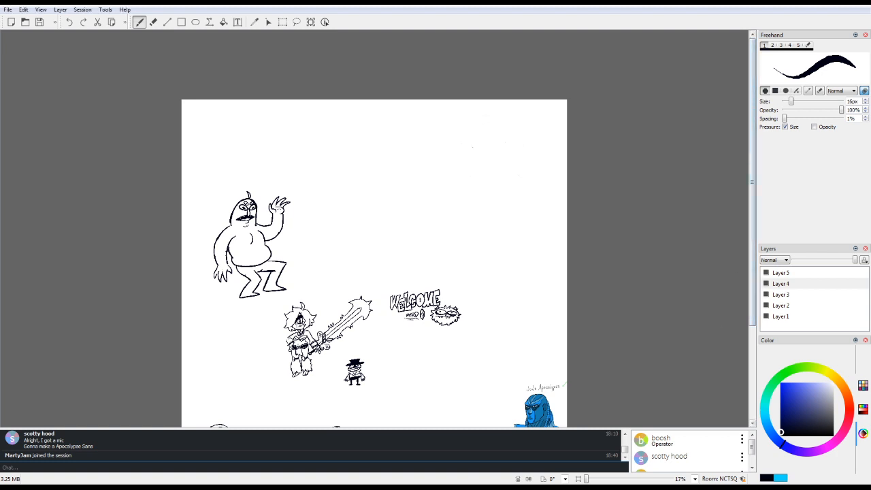
Step: At 100% zoom, draw a dragon head's brow, hooked snout, toothed upper jaw line and large oval eye in the empty upper canvas
{"action": "left_click", "coordinate": [578, 478]}
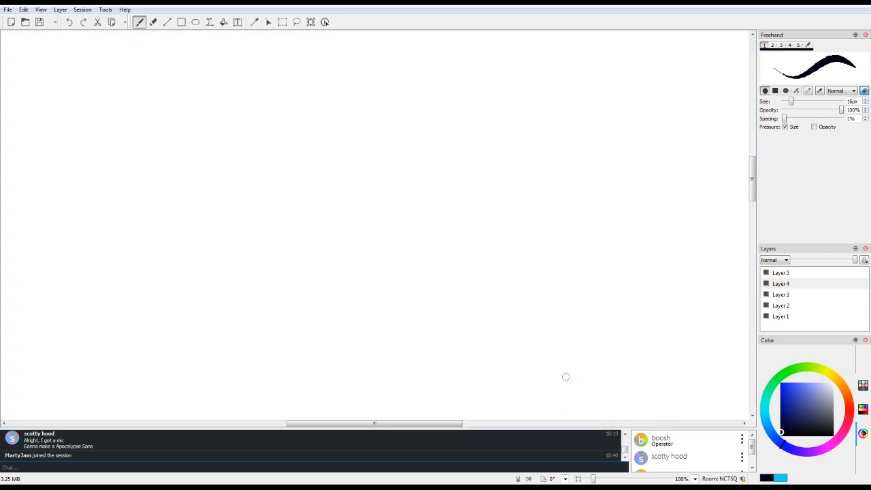
{"action": "left_click_drag", "start_coordinate": [752, 179], "coordinate": [752, 108]}
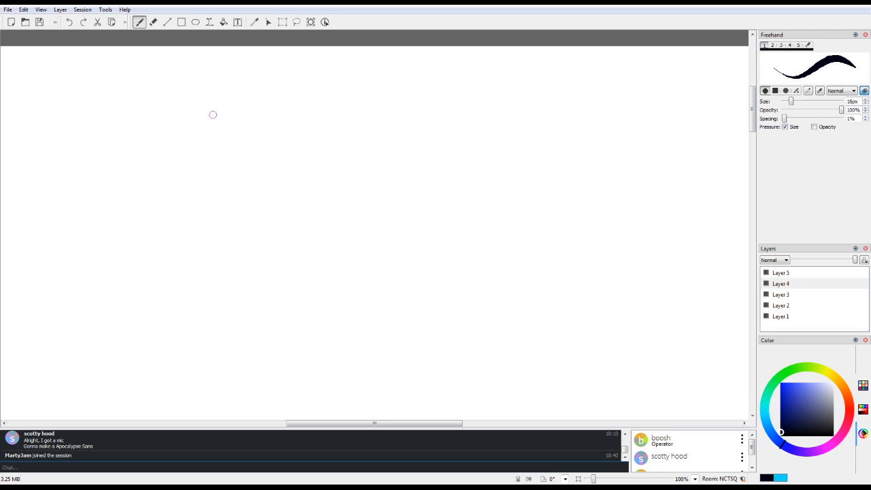
{"action": "mouse_move", "coordinate": [211, 115]}
{"action": "left_mouse_down"}
{"action": "mouse_move", "coordinate": [199, 150]}
{"action": "mouse_move", "coordinate": [207, 116]}
{"action": "mouse_move", "coordinate": [241, 107]}
{"action": "mouse_move", "coordinate": [193, 152]}
{"action": "mouse_move", "coordinate": [198, 162]}
{"action": "mouse_move", "coordinate": [147, 177]}
{"action": "left_mouse_up"}
{"action": "mouse_move", "coordinate": [197, 155]}
{"action": "left_mouse_down"}
{"action": "mouse_move", "coordinate": [182, 165]}
{"action": "mouse_move", "coordinate": [214, 134]}
{"action": "left_mouse_up"}
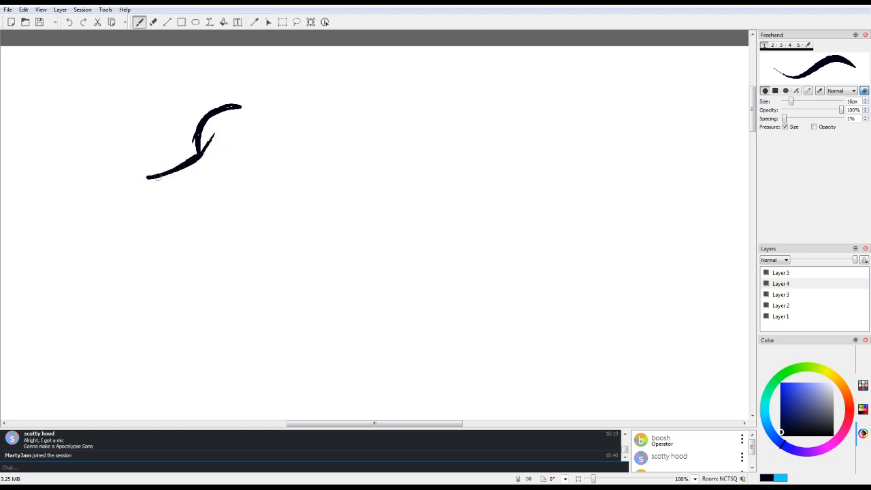
{"action": "mouse_move", "coordinate": [147, 177]}
{"action": "left_mouse_down"}
{"action": "mouse_move", "coordinate": [120, 192]}
{"action": "mouse_move", "coordinate": [138, 244]}
{"action": "mouse_move", "coordinate": [145, 216]}
{"action": "mouse_move", "coordinate": [209, 204]}
{"action": "mouse_move", "coordinate": [260, 167]}
{"action": "left_mouse_up"}
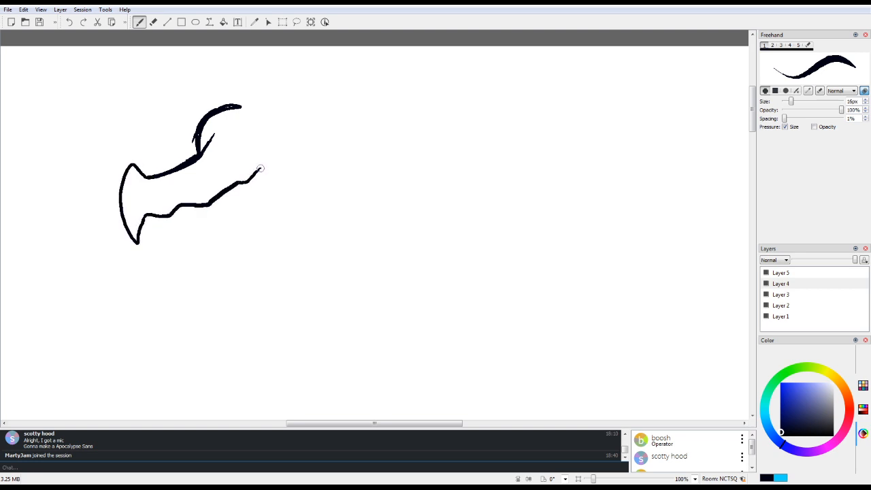
{"action": "mouse_move", "coordinate": [151, 220]}
{"action": "left_mouse_down"}
{"action": "mouse_move", "coordinate": [246, 184]}
{"action": "mouse_move", "coordinate": [251, 127]}
{"action": "mouse_move", "coordinate": [283, 122]}
{"action": "mouse_move", "coordinate": [243, 154]}
{"action": "left_mouse_up"}
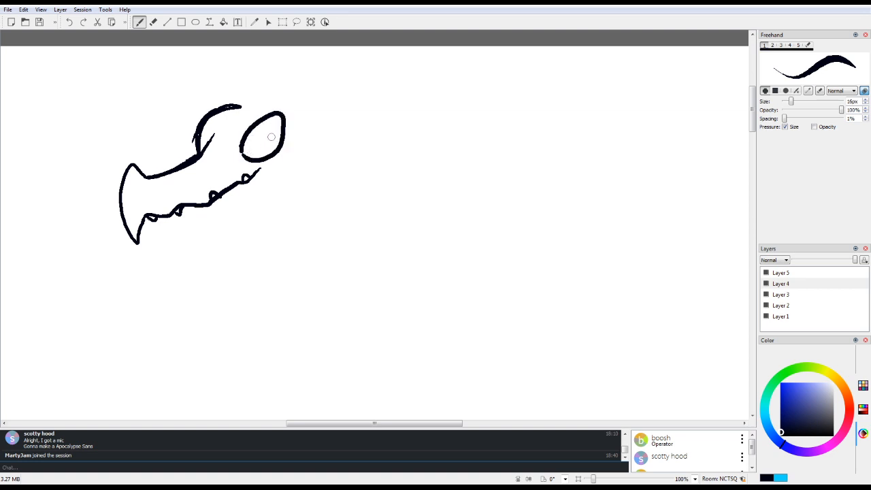
Step: Add the far eye, two pointed horns and the jagged lower jaw to the dragon head
{"action": "left_click_drag", "start_coordinate": [203, 126], "coordinate": [212, 149]}
{"action": "mouse_move", "coordinate": [221, 107]}
{"action": "left_mouse_down"}
{"action": "mouse_move", "coordinate": [329, 82]}
{"action": "mouse_move", "coordinate": [322, 113]}
{"action": "mouse_move", "coordinate": [227, 93]}
{"action": "mouse_move", "coordinate": [273, 76]}
{"action": "mouse_move", "coordinate": [284, 78]}
{"action": "mouse_move", "coordinate": [276, 97]}
{"action": "mouse_move", "coordinate": [205, 117]}
{"action": "mouse_move", "coordinate": [245, 100]}
{"action": "left_mouse_up"}
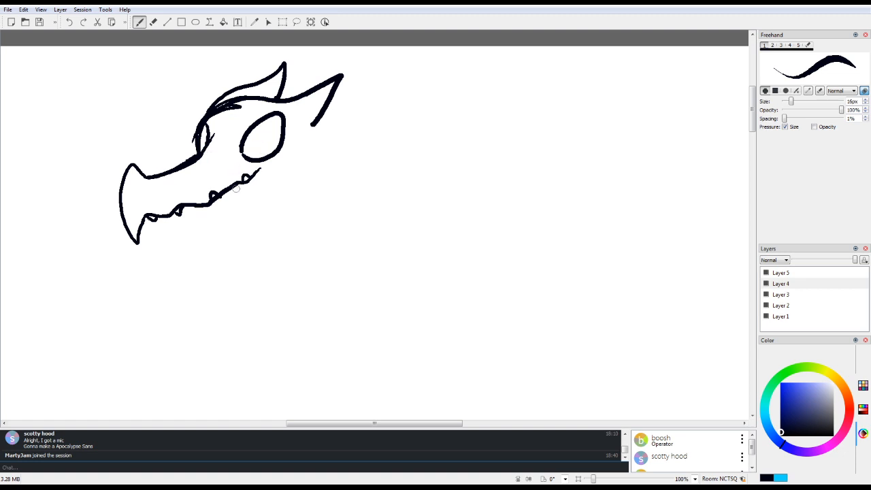
{"action": "mouse_move", "coordinate": [143, 231]}
{"action": "left_mouse_down"}
{"action": "mouse_move", "coordinate": [161, 254]}
{"action": "mouse_move", "coordinate": [233, 220]}
{"action": "mouse_move", "coordinate": [276, 185]}
{"action": "left_mouse_up"}
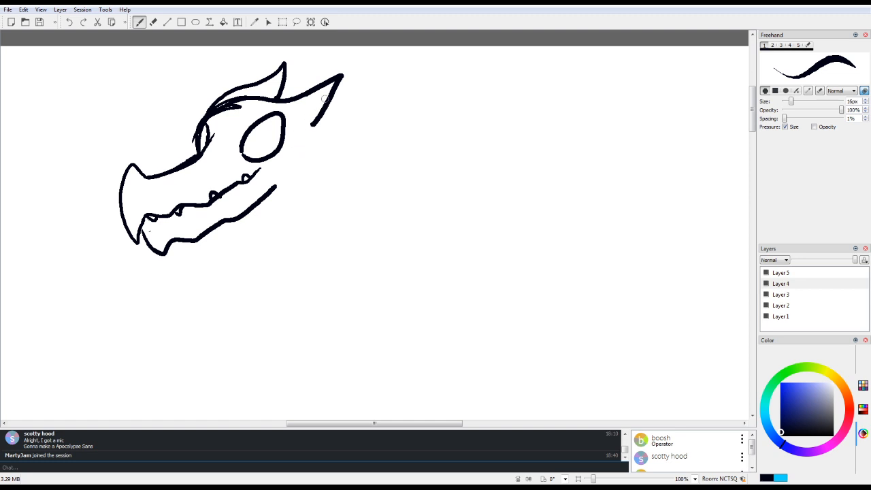
Step: Draw the dragon's curved cheek line, a spiky fur mane around the back of its head, and a nostril on the snout
{"action": "mouse_move", "coordinate": [323, 120]}
{"action": "left_mouse_down"}
{"action": "mouse_move", "coordinate": [364, 127]}
{"action": "mouse_move", "coordinate": [369, 166]}
{"action": "mouse_move", "coordinate": [356, 196]}
{"action": "left_mouse_up"}
{"action": "left_click_drag", "start_coordinate": [317, 133], "coordinate": [331, 164]}
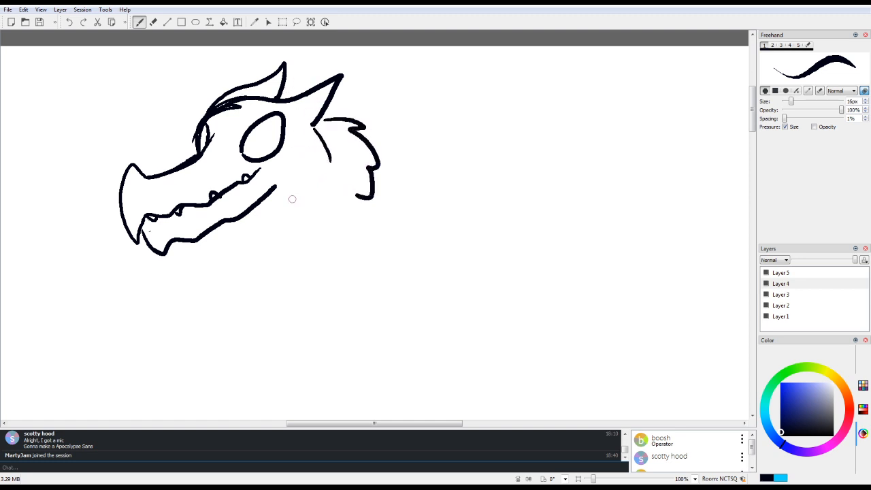
{"action": "left_click_drag", "start_coordinate": [257, 205], "coordinate": [331, 162]}
{"action": "mouse_move", "coordinate": [243, 219]}
{"action": "left_mouse_down"}
{"action": "mouse_move", "coordinate": [243, 239]}
{"action": "mouse_move", "coordinate": [252, 230]}
{"action": "mouse_move", "coordinate": [258, 258]}
{"action": "mouse_move", "coordinate": [298, 233]}
{"action": "mouse_move", "coordinate": [307, 245]}
{"action": "mouse_move", "coordinate": [341, 212]}
{"action": "mouse_move", "coordinate": [358, 223]}
{"action": "mouse_move", "coordinate": [357, 196]}
{"action": "left_mouse_up"}
{"action": "left_click_drag", "start_coordinate": [145, 187], "coordinate": [137, 198]}
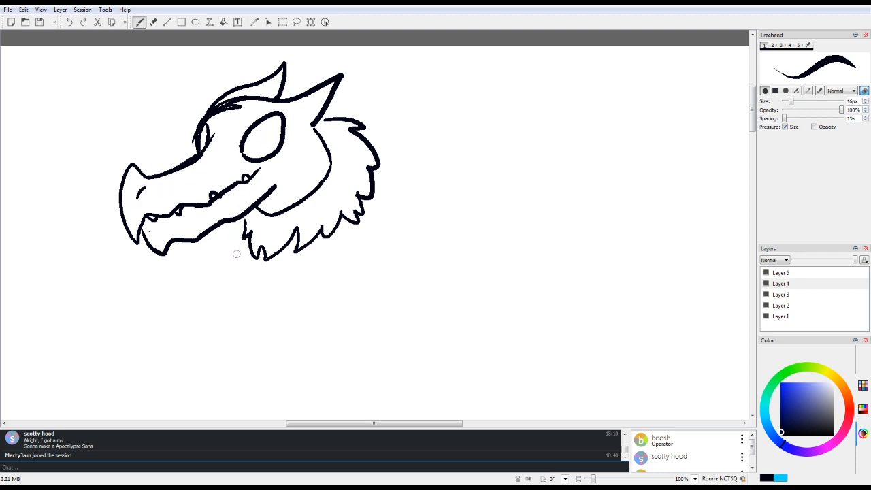
{"action": "left_click_drag", "start_coordinate": [234, 218], "coordinate": [248, 227]}
Step: Erase the rough strokes along the dragon's brow and the tip of its near horn
{"action": "key", "text": "e"}
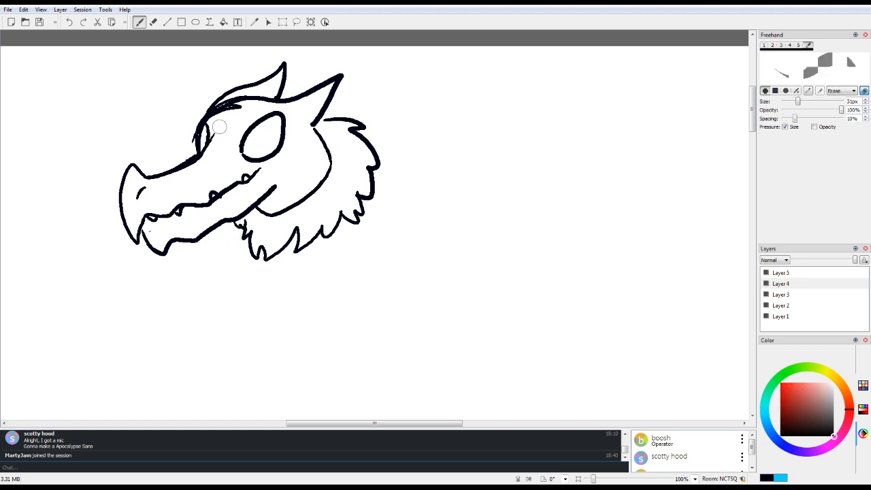
{"action": "mouse_move", "coordinate": [212, 126]}
{"action": "left_mouse_down"}
{"action": "mouse_move", "coordinate": [235, 106]}
{"action": "mouse_move", "coordinate": [213, 124]}
{"action": "mouse_move", "coordinate": [227, 109]}
{"action": "mouse_move", "coordinate": [214, 119]}
{"action": "mouse_move", "coordinate": [251, 106]}
{"action": "left_mouse_up"}
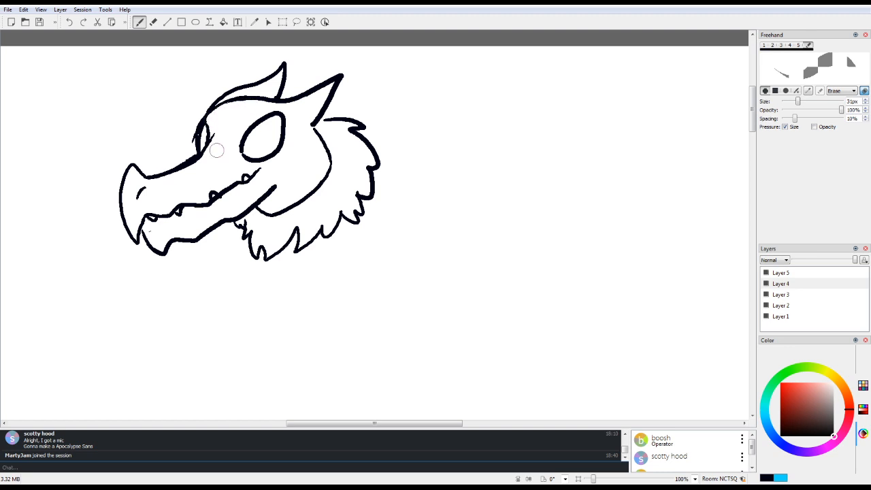
{"action": "mouse_move", "coordinate": [324, 88]}
{"action": "left_mouse_down"}
{"action": "mouse_move", "coordinate": [341, 69]}
{"action": "mouse_move", "coordinate": [300, 124]}
{"action": "mouse_move", "coordinate": [329, 87]}
{"action": "left_mouse_up"}
Step: Redraw the near horn with a curved, upturned tip using the 16 px brush, and add lines at the jaw's back corner
{"action": "key", "text": "1"}
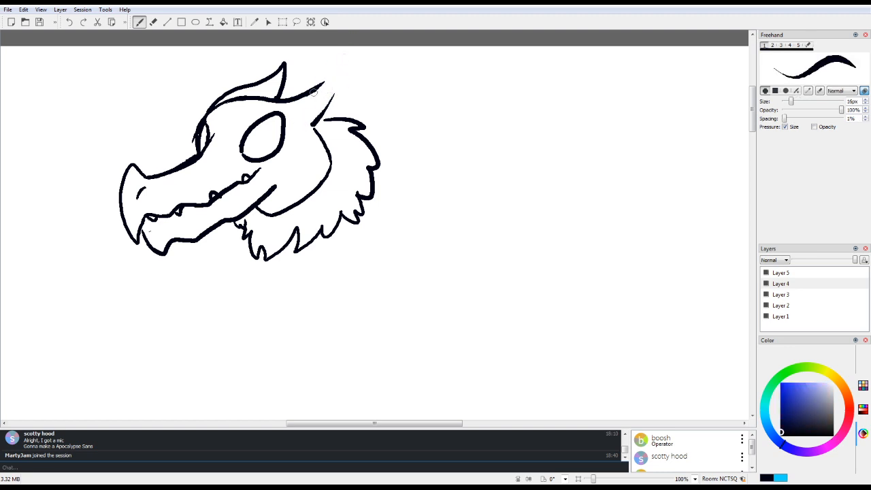
{"action": "mouse_move", "coordinate": [314, 93]}
{"action": "left_mouse_down"}
{"action": "mouse_move", "coordinate": [339, 64]}
{"action": "mouse_move", "coordinate": [337, 99]}
{"action": "mouse_move", "coordinate": [318, 131]}
{"action": "left_mouse_up"}
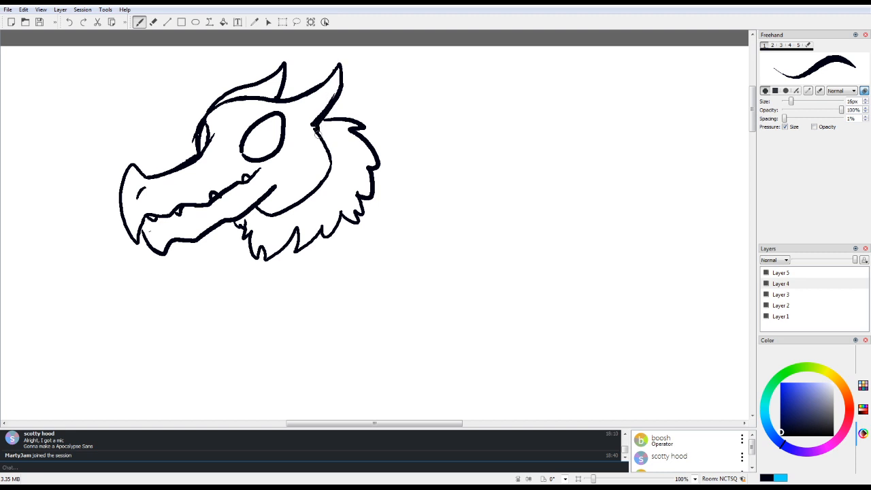
{"action": "mouse_move", "coordinate": [287, 190]}
{"action": "left_mouse_down"}
{"action": "mouse_move", "coordinate": [286, 206]}
{"action": "mouse_move", "coordinate": [289, 168]}
{"action": "left_mouse_up"}
Step: Draw a large open-topped, U-shaped outline in the blank area to the right of the dragon head
{"action": "left_click_drag", "start_coordinate": [375, 423], "coordinate": [410, 424]}
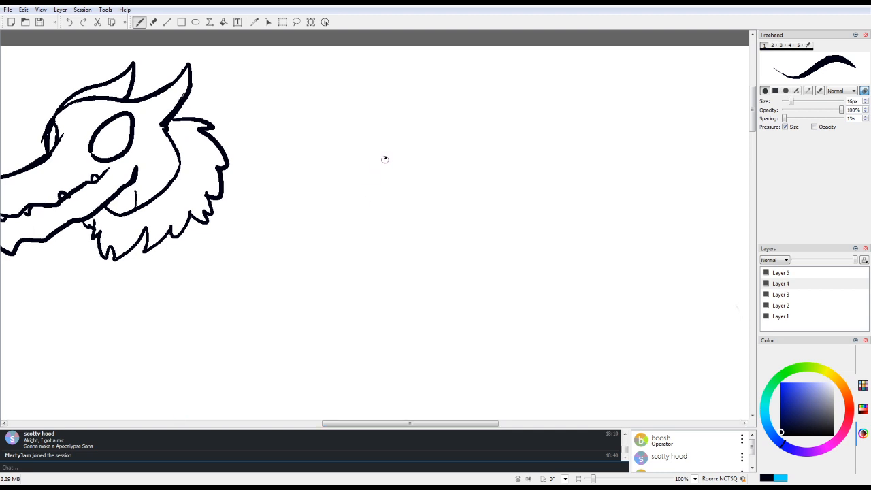
{"action": "mouse_move", "coordinate": [384, 159]}
{"action": "left_mouse_down"}
{"action": "mouse_move", "coordinate": [369, 257]}
{"action": "mouse_move", "coordinate": [437, 279]}
{"action": "mouse_move", "coordinate": [482, 222]}
{"action": "left_mouse_up"}
{"action": "left_click_drag", "start_coordinate": [472, 159], "coordinate": [480, 222]}
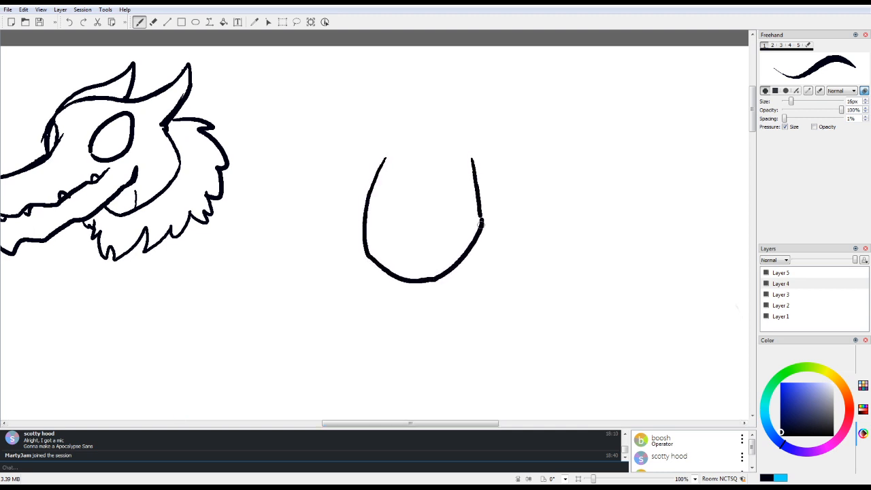
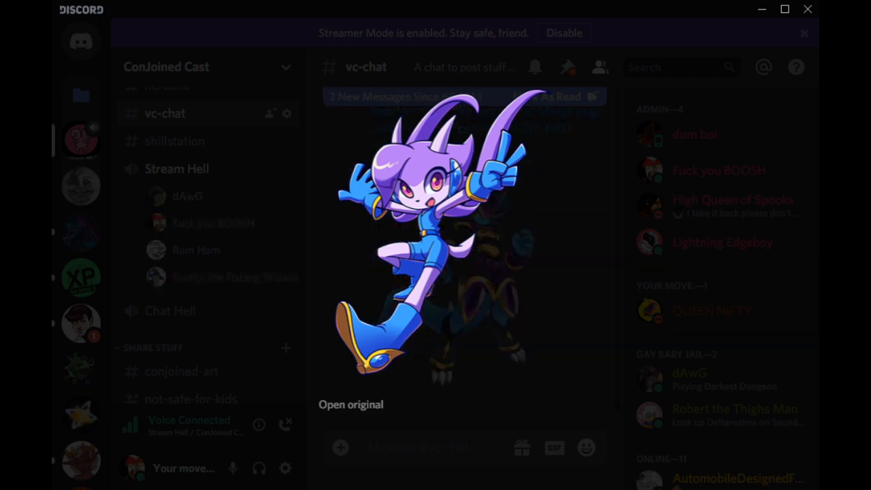
Step: View enlarged versions of the armored Merga dragon and the three-character beach drawing posted in the vc-chat channel
{"action": "key", "text": "Escape"}
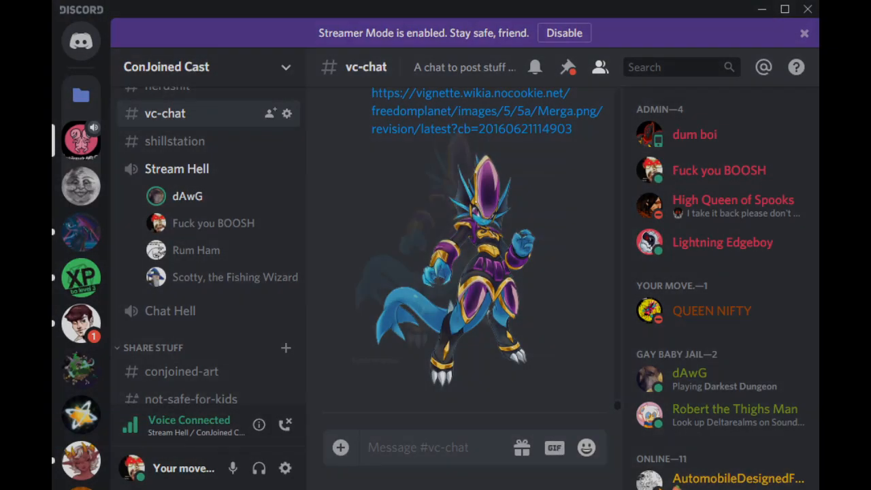
{"action": "left_click", "coordinate": [465, 272]}
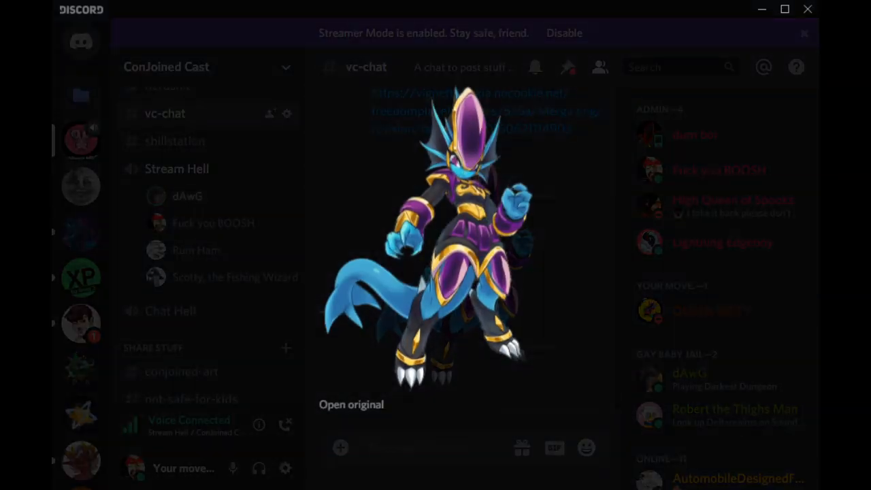
{"action": "key", "text": "Escape"}
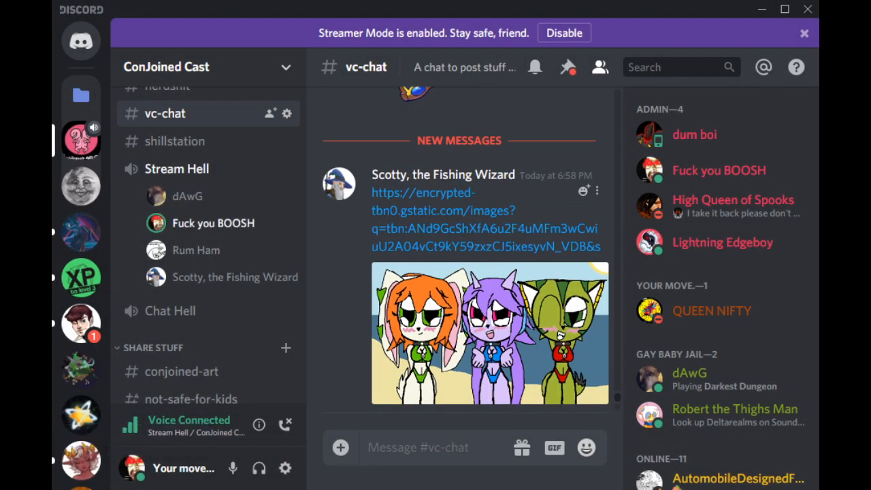
{"action": "left_click", "coordinate": [490, 334]}
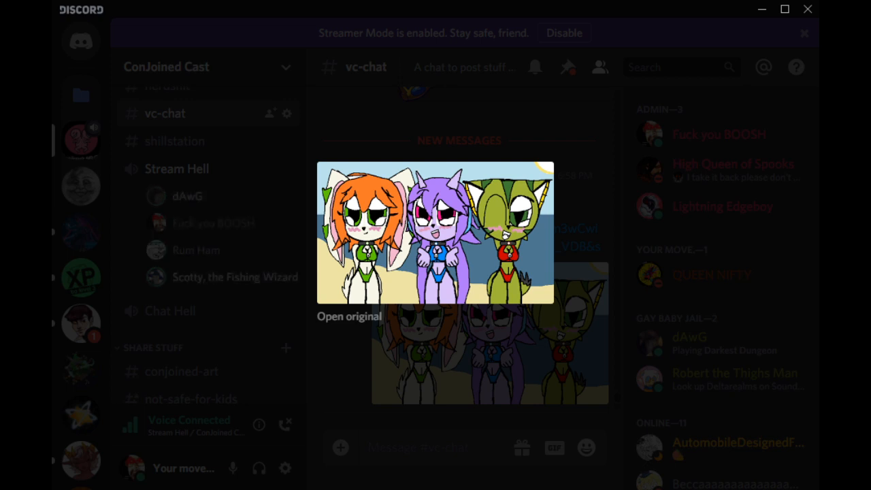
{"action": "key", "text": "Escape"}
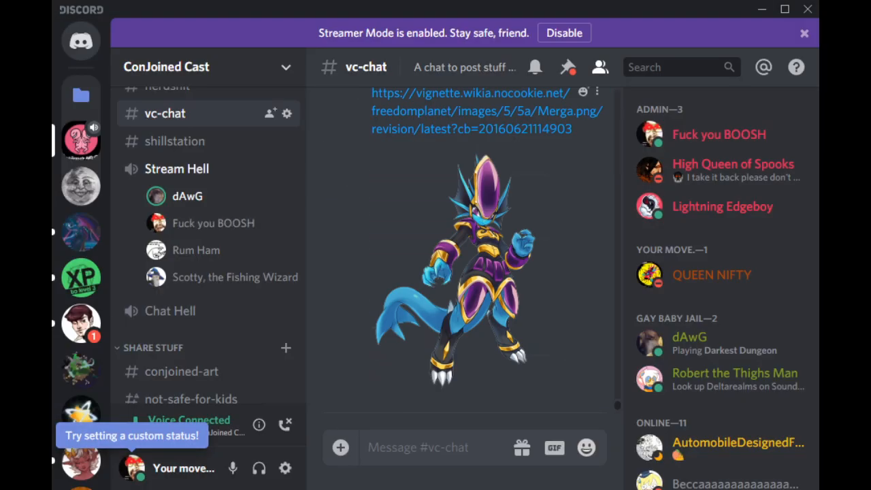
{"action": "left_click", "coordinate": [462, 271]}
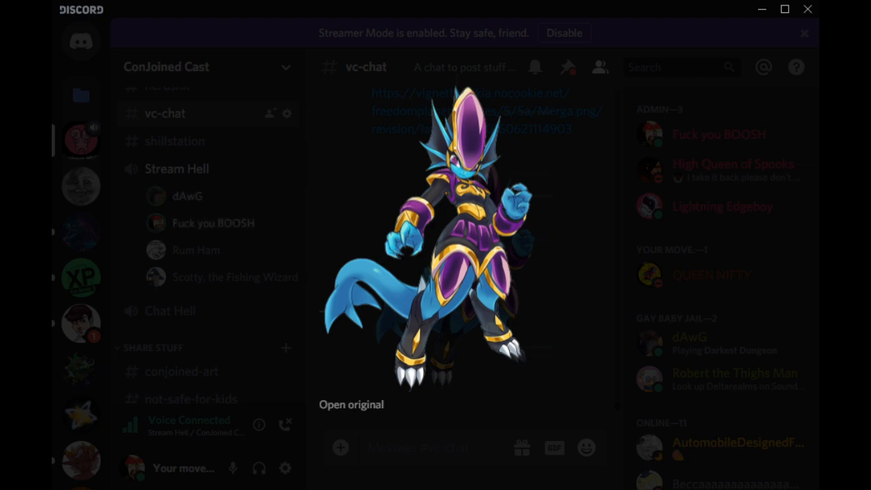
{"action": "key", "text": "Escape"}
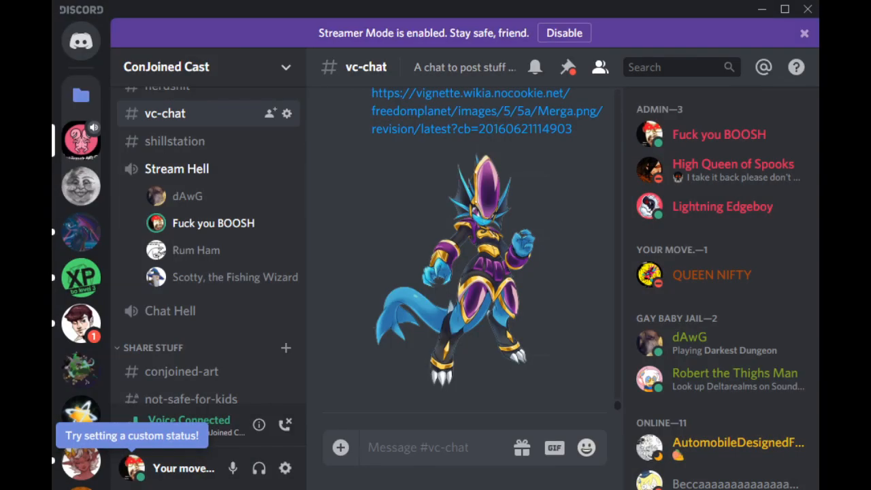
{"action": "left_click", "coordinate": [442, 265]}
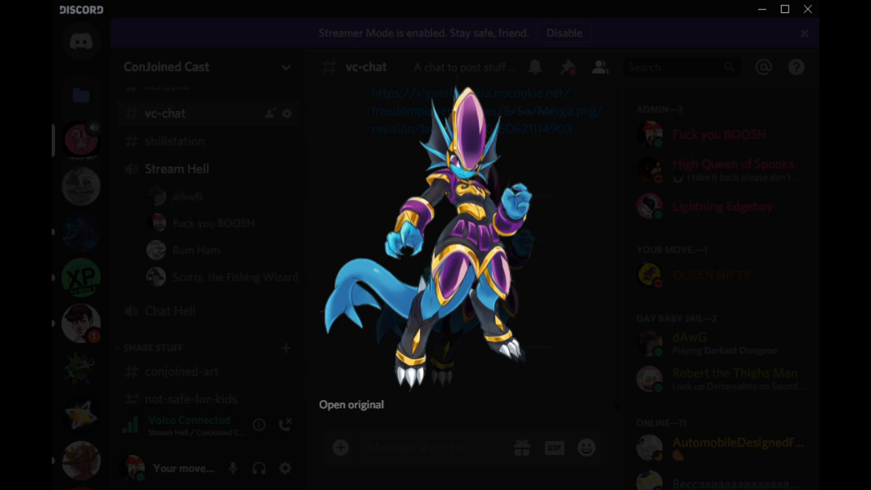
{"action": "key", "text": "Escape"}
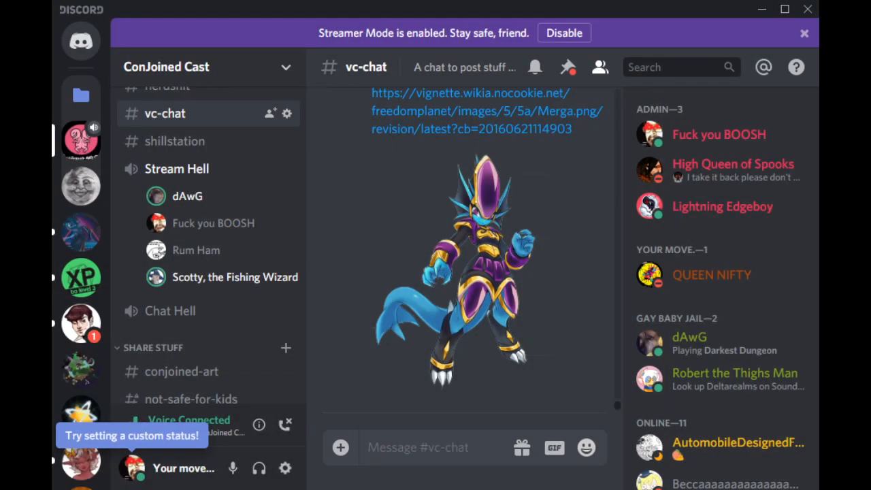
Step: Browse the recent vc-chat pictures and view the newly posted green character with orange antennae and a cape
{"action": "scroll", "coordinate": [490, 251], "scroll_direction": "up", "scroll_amount": 1}
{"action": "scroll", "coordinate": [490, 252], "scroll_direction": "up", "scroll_amount": 1}
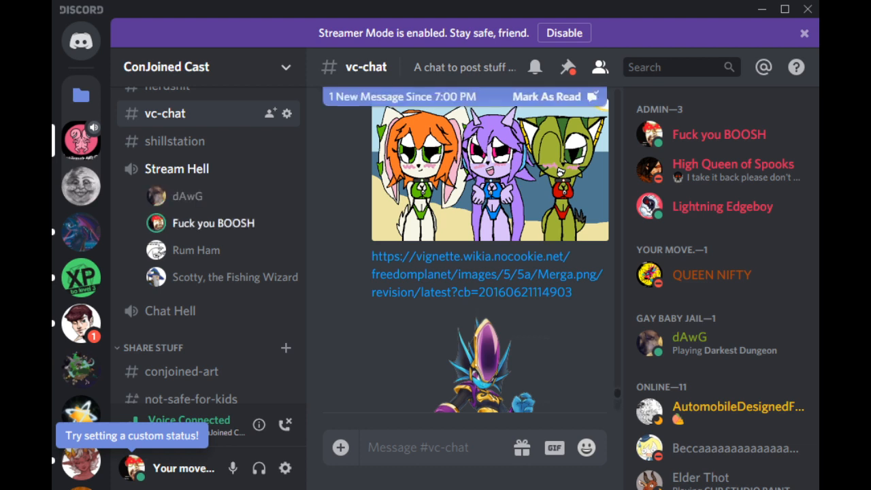
{"action": "scroll", "coordinate": [462, 258], "scroll_direction": "down", "scroll_amount": 5}
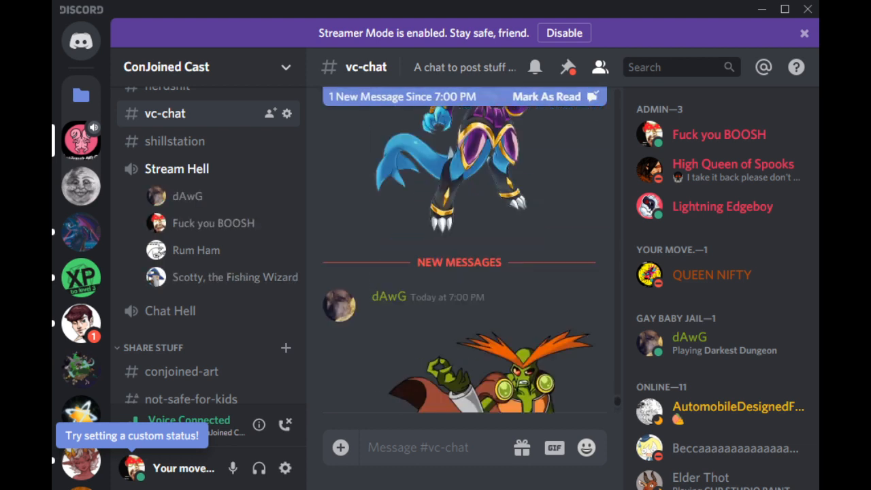
{"action": "left_click", "coordinate": [490, 271]}
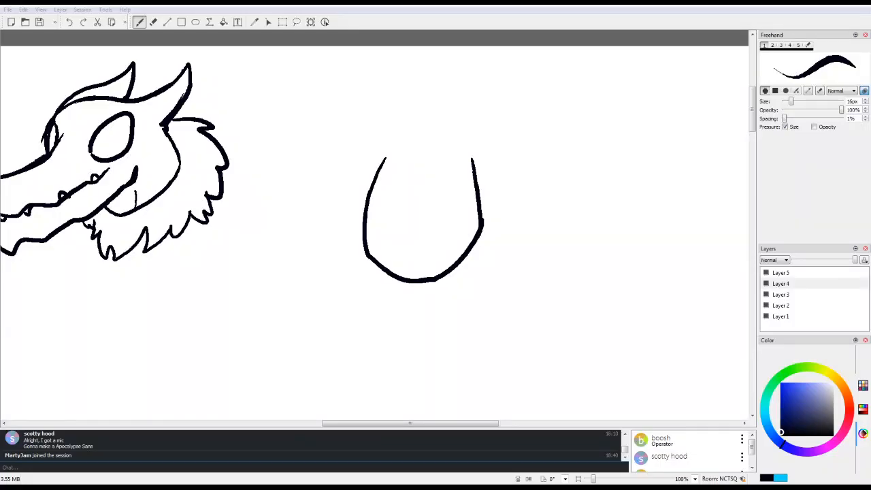
Step: Switch to Drawpile and draw a curved line inside the U-shaped outline beside the dragon head
{"action": "left_click", "coordinate": [425, 163]}
{"action": "left_click_drag", "start_coordinate": [433, 159], "coordinate": [409, 224]}
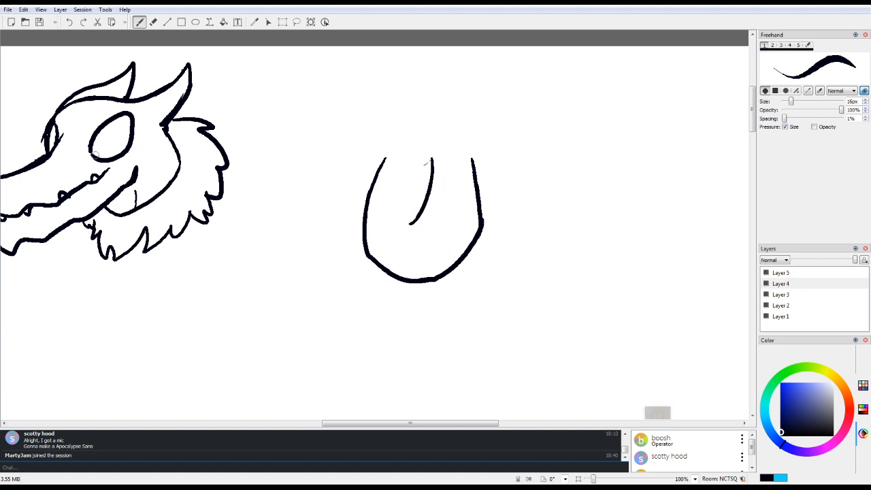
Step: Look over the other sketches on the canvas at 48% zoom and return to the dragon head
{"action": "left_click_drag", "start_coordinate": [410, 424], "coordinate": [548, 423]}
{"action": "mouse_move", "coordinate": [752, 109]}
{"action": "left_mouse_down"}
{"action": "mouse_move", "coordinate": [752, 326]}
{"action": "mouse_move", "coordinate": [752, 118]}
{"action": "left_mouse_up"}
{"action": "left_click_drag", "start_coordinate": [538, 423], "coordinate": [366, 424]}
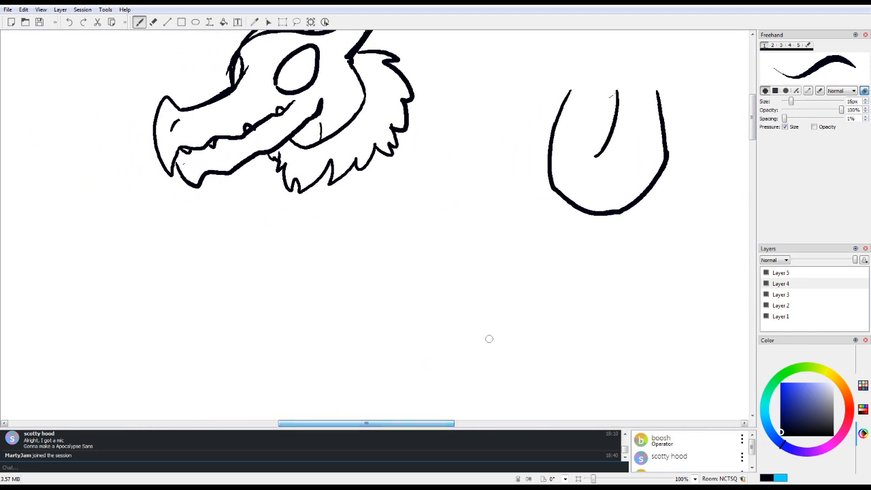
{"action": "left_click_drag", "start_coordinate": [752, 118], "coordinate": [752, 279]}
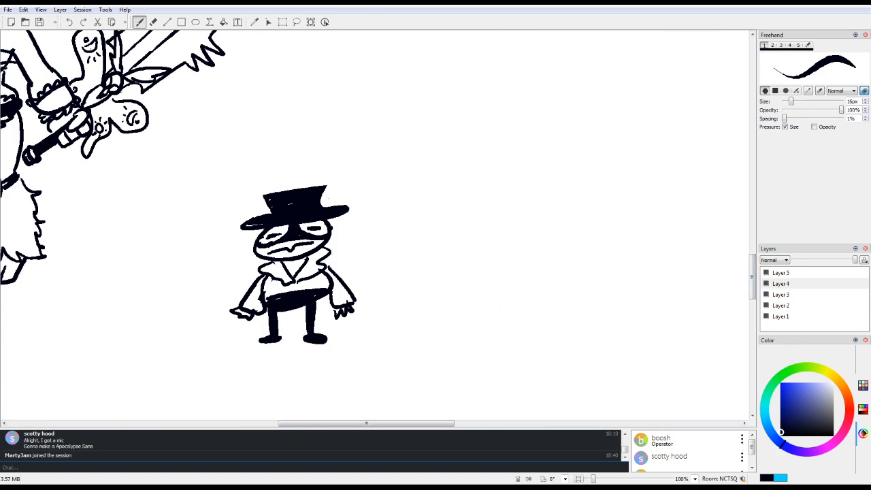
{"action": "left_click_drag", "start_coordinate": [594, 480], "coordinate": [589, 479]}
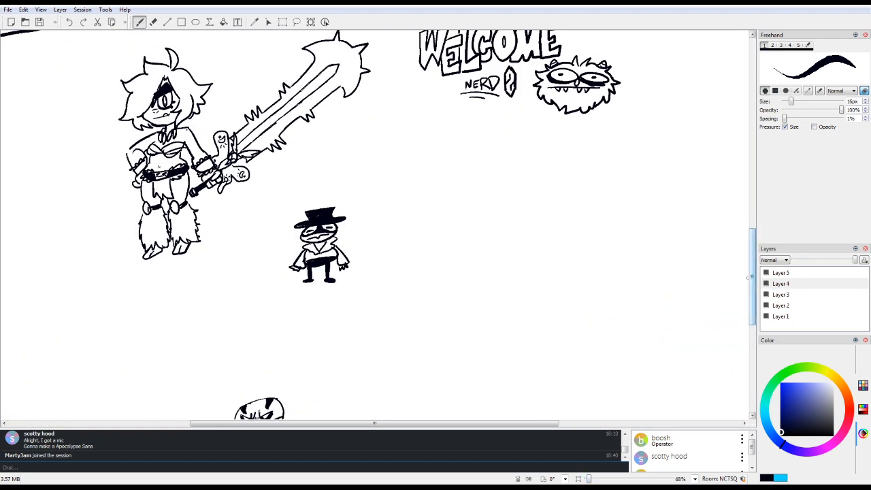
{"action": "left_click_drag", "start_coordinate": [752, 278], "coordinate": [752, 161]}
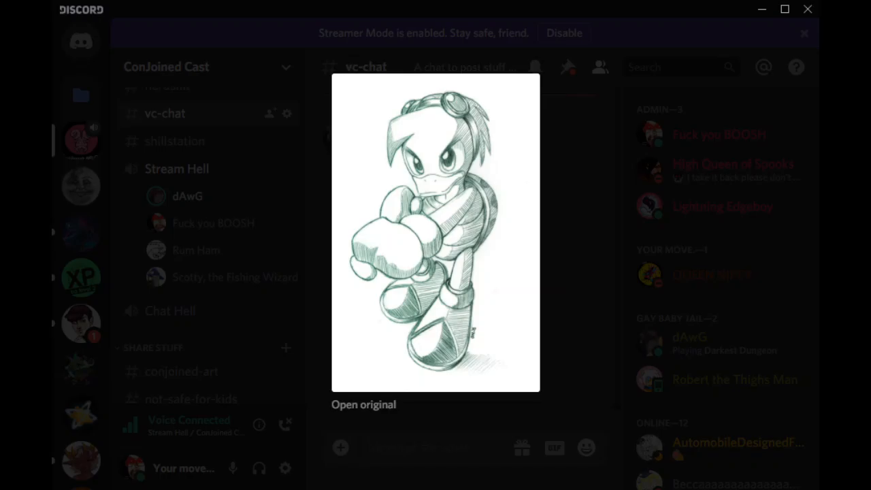
Step: View the pencil sketch, the pixel-art sprite and the green goggled character artwork posted in Discord's vc-chat channel
{"action": "key", "text": "Escape"}
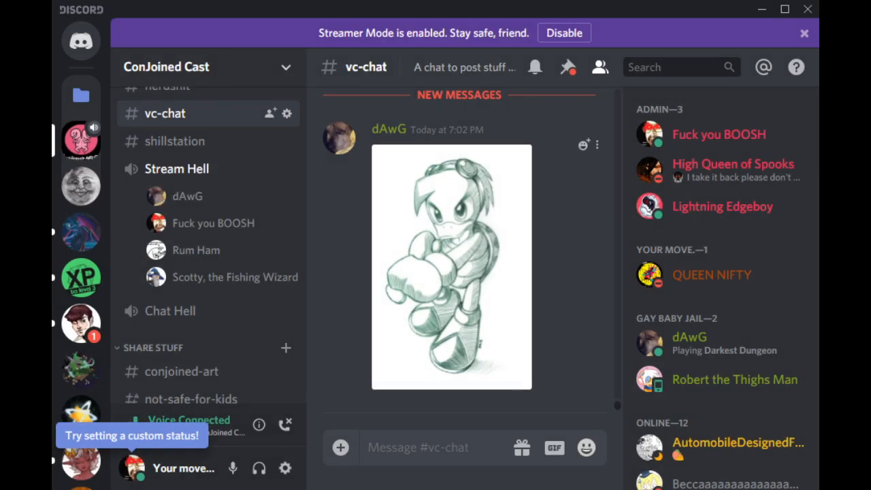
{"action": "left_click", "coordinate": [452, 267]}
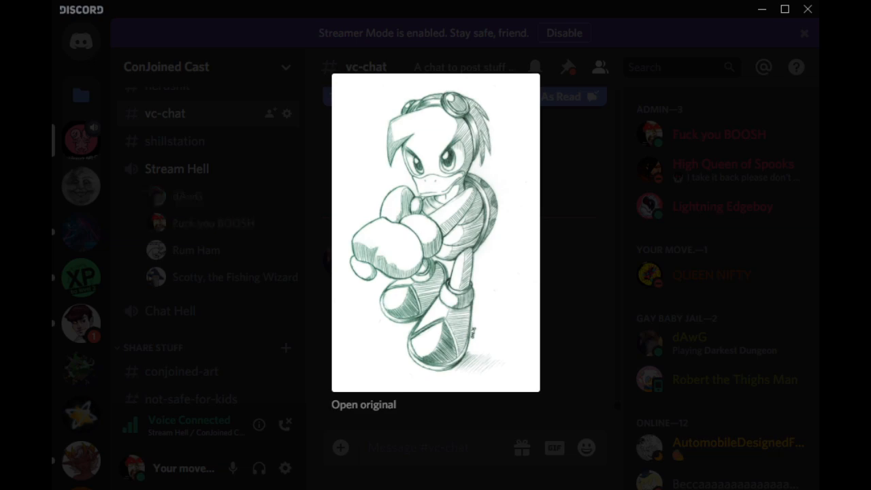
{"action": "left_click", "coordinate": [571, 313]}
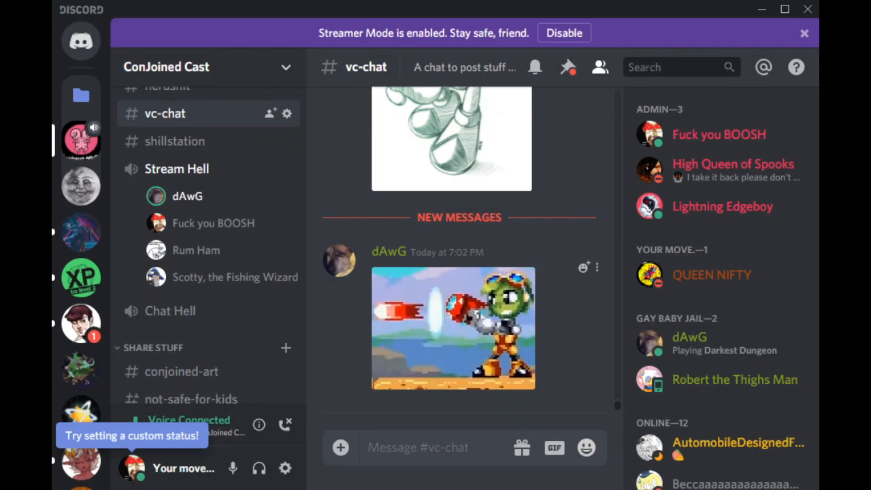
{"action": "left_click", "coordinate": [463, 328]}
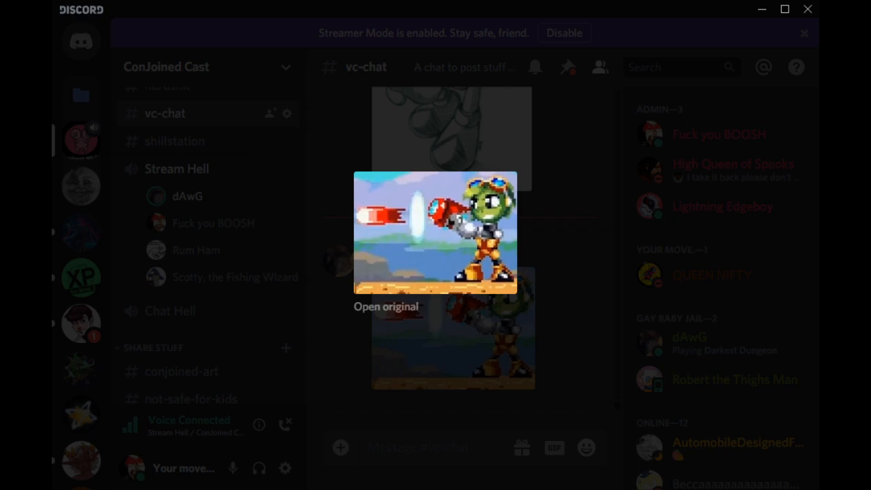
{"action": "left_click", "coordinate": [462, 328]}
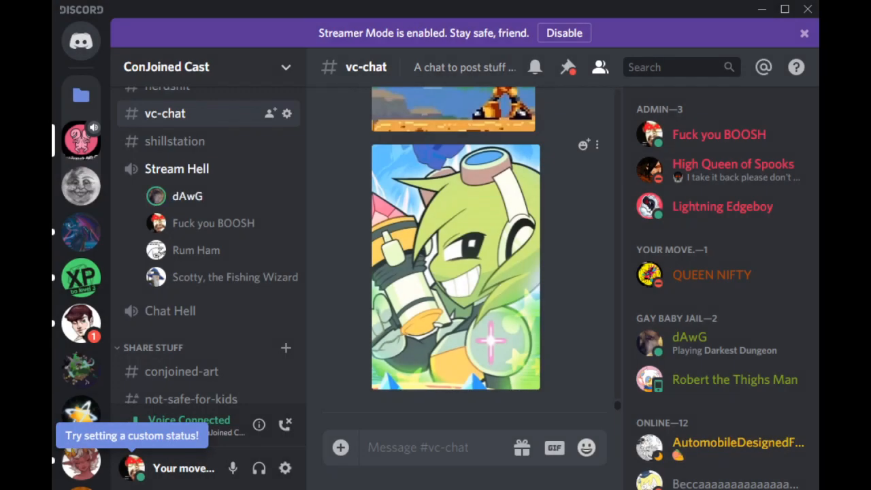
{"action": "left_click", "coordinate": [463, 328]}
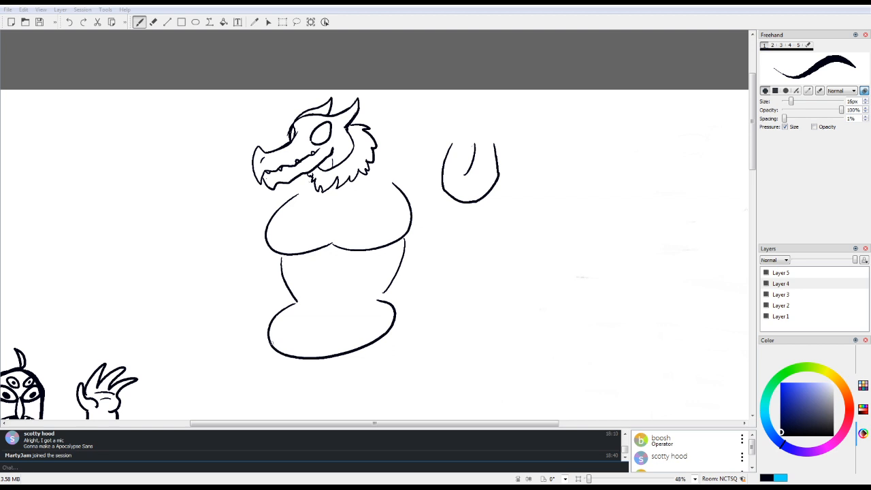
Step: In Drawpile, draw the dragon's leg on the left side of the body, with a thigh, bent lower leg and clawed foot
{"action": "left_click_drag", "start_coordinate": [753, 132], "coordinate": [748, 157]}
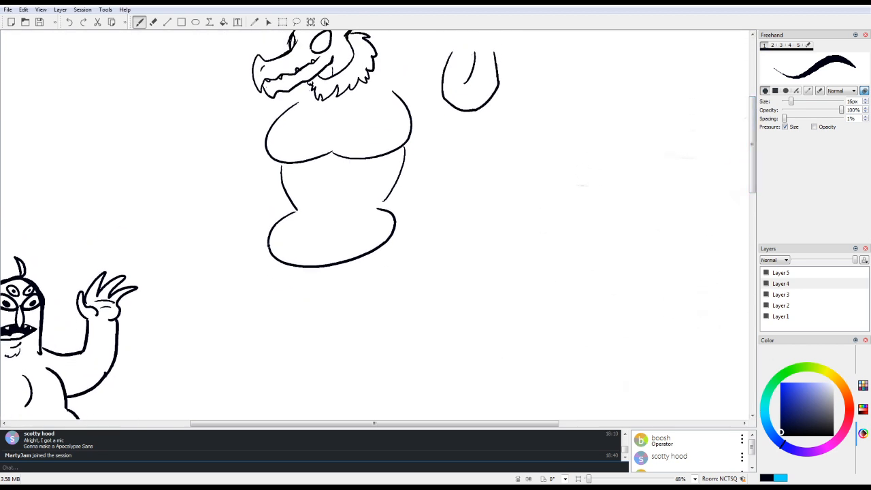
{"action": "left_click_drag", "start_coordinate": [269, 245], "coordinate": [302, 310]}
{"action": "mouse_move", "coordinate": [317, 271]}
{"action": "left_mouse_down"}
{"action": "mouse_move", "coordinate": [336, 321]}
{"action": "mouse_move", "coordinate": [298, 348]}
{"action": "left_mouse_up"}
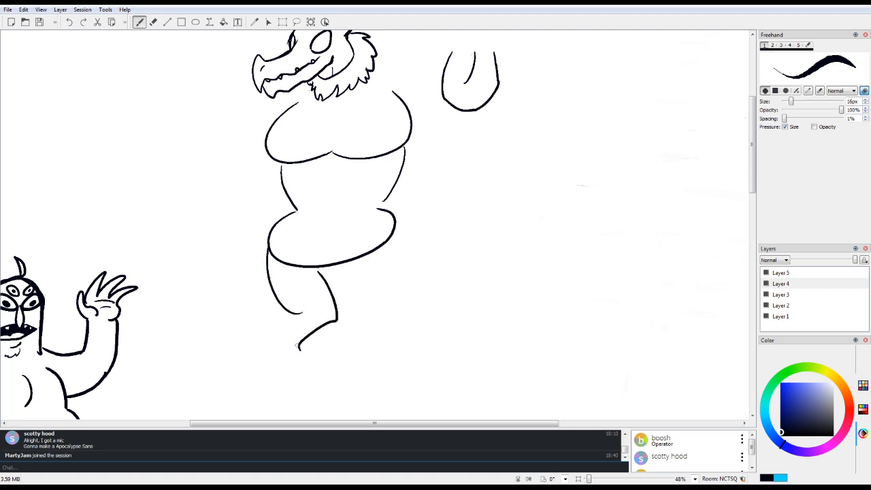
{"action": "mouse_move", "coordinate": [294, 315]}
{"action": "left_mouse_down"}
{"action": "mouse_move", "coordinate": [280, 340]}
{"action": "mouse_move", "coordinate": [296, 364]}
{"action": "mouse_move", "coordinate": [302, 349]}
{"action": "mouse_move", "coordinate": [337, 377]}
{"action": "mouse_move", "coordinate": [326, 377]}
{"action": "mouse_move", "coordinate": [326, 389]}
{"action": "mouse_move", "coordinate": [292, 373]}
{"action": "mouse_move", "coordinate": [336, 386]}
{"action": "left_mouse_up"}
{"action": "left_click_drag", "start_coordinate": [338, 371], "coordinate": [335, 385]}
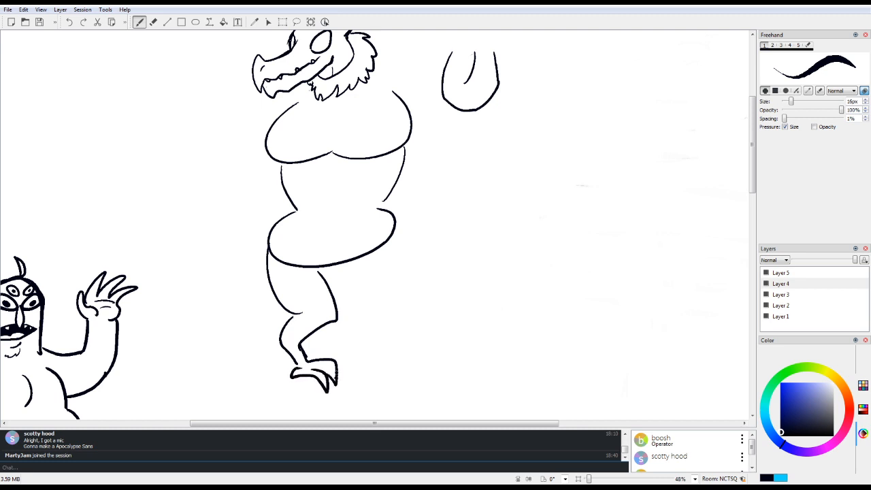
Step: Draw the dragon's other leg on the right side with a clawed foot, redoing the outer thigh line from the hip
{"action": "left_click_drag", "start_coordinate": [336, 268], "coordinate": [382, 305]}
{"action": "left_click_drag", "start_coordinate": [380, 251], "coordinate": [409, 300]}
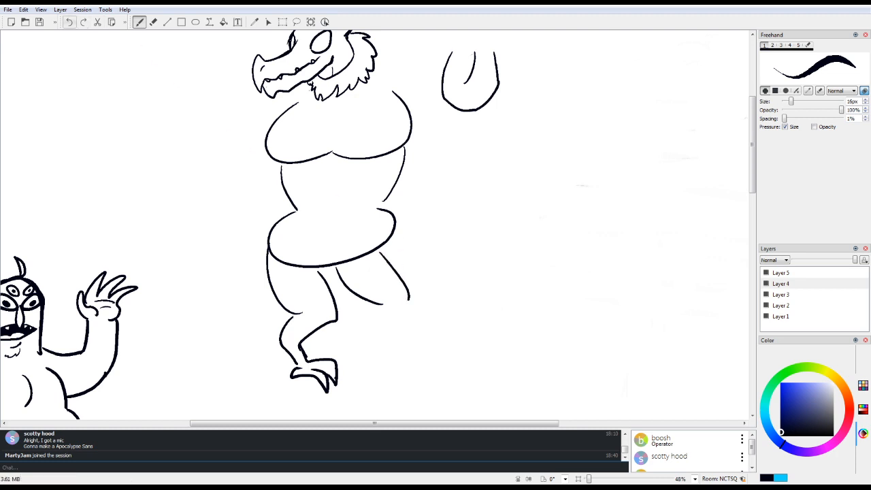
{"action": "key", "text": "ctrl+z"}
{"action": "mouse_move", "coordinate": [392, 240]}
{"action": "left_mouse_down"}
{"action": "mouse_move", "coordinate": [415, 298]}
{"action": "mouse_move", "coordinate": [379, 345]}
{"action": "left_mouse_up"}
{"action": "mouse_move", "coordinate": [371, 305]}
{"action": "left_mouse_down"}
{"action": "mouse_move", "coordinate": [354, 327]}
{"action": "mouse_move", "coordinate": [373, 352]}
{"action": "mouse_move", "coordinate": [382, 347]}
{"action": "mouse_move", "coordinate": [381, 358]}
{"action": "mouse_move", "coordinate": [363, 366]}
{"action": "mouse_move", "coordinate": [398, 358]}
{"action": "mouse_move", "coordinate": [413, 368]}
{"action": "mouse_move", "coordinate": [397, 383]}
{"action": "mouse_move", "coordinate": [381, 368]}
{"action": "left_mouse_up"}
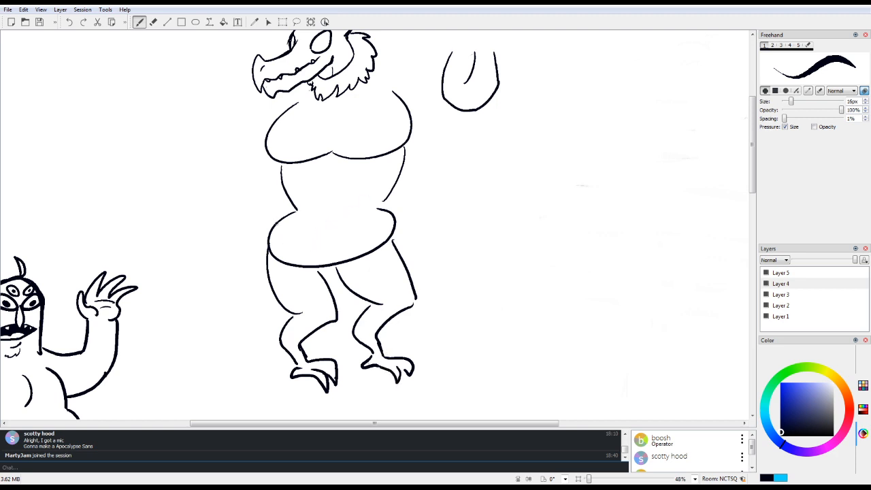
Step: Draw a short upturned tail with an arrow-shaped tip behind the dragon's left hip
{"action": "mouse_move", "coordinate": [275, 223]}
{"action": "left_mouse_down"}
{"action": "mouse_move", "coordinate": [225, 232]}
{"action": "mouse_move", "coordinate": [270, 267]}
{"action": "left_mouse_up"}
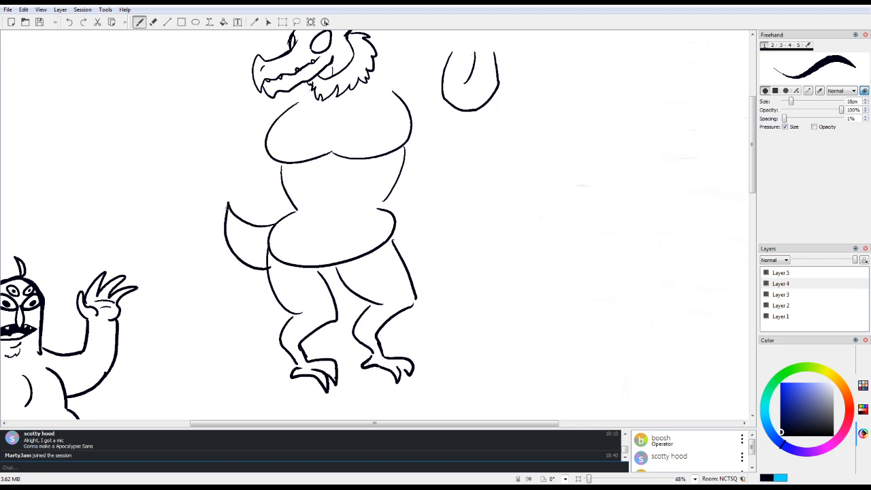
{"action": "mouse_move", "coordinate": [226, 204]}
{"action": "left_mouse_down"}
{"action": "mouse_move", "coordinate": [230, 192]}
{"action": "mouse_move", "coordinate": [230, 203]}
{"action": "left_mouse_up"}
Step: Draw a thick bent arm hanging from the left shoulder, ending in a hand with pointed claws
{"action": "mouse_move", "coordinate": [311, 87]}
{"action": "left_mouse_down"}
{"action": "mouse_move", "coordinate": [208, 140]}
{"action": "mouse_move", "coordinate": [207, 151]}
{"action": "left_mouse_up"}
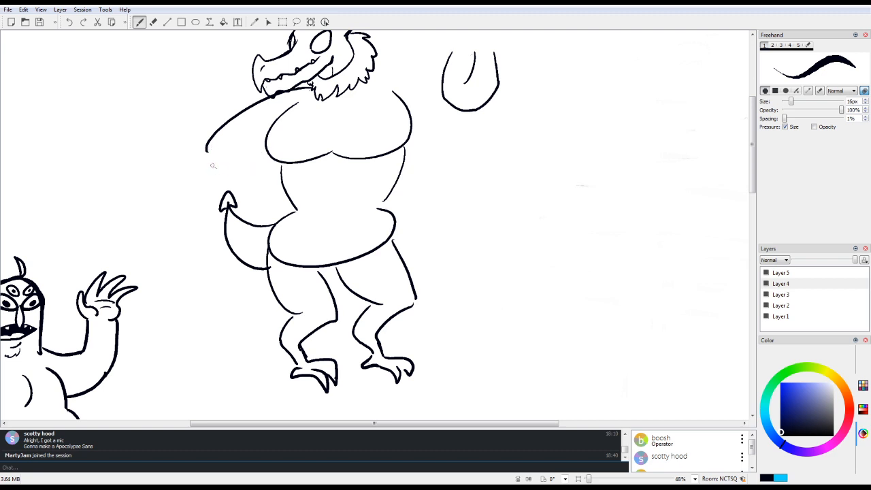
{"action": "left_click_drag", "start_coordinate": [207, 146], "coordinate": [192, 218]}
{"action": "mouse_move", "coordinate": [270, 160]}
{"action": "left_mouse_down"}
{"action": "mouse_move", "coordinate": [229, 173]}
{"action": "mouse_move", "coordinate": [201, 238]}
{"action": "left_mouse_up"}
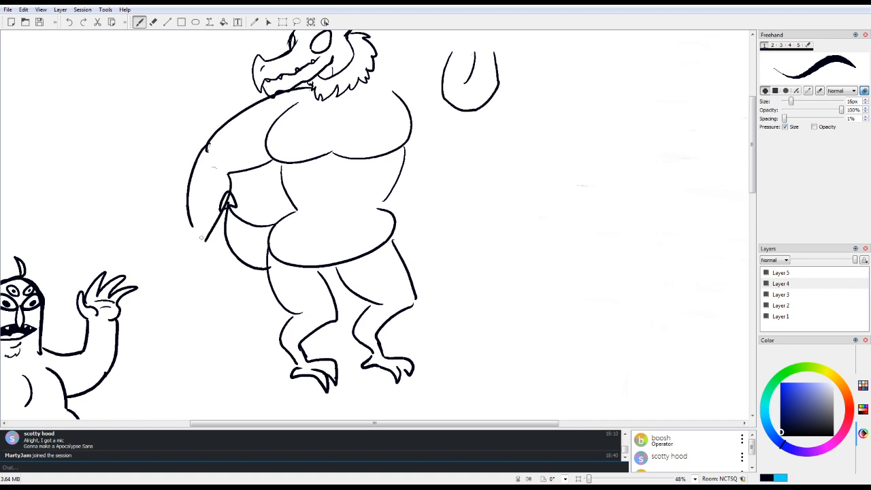
{"action": "left_click_drag", "start_coordinate": [189, 205], "coordinate": [196, 240]}
{"action": "mouse_move", "coordinate": [194, 250]}
{"action": "left_mouse_down"}
{"action": "mouse_move", "coordinate": [191, 274]}
{"action": "mouse_move", "coordinate": [199, 270]}
{"action": "left_mouse_up"}
{"action": "mouse_move", "coordinate": [199, 255]}
{"action": "left_mouse_down"}
{"action": "mouse_move", "coordinate": [208, 283]}
{"action": "mouse_move", "coordinate": [212, 271]}
{"action": "left_mouse_up"}
{"action": "mouse_move", "coordinate": [204, 247]}
{"action": "left_mouse_down"}
{"action": "mouse_move", "coordinate": [216, 274]}
{"action": "mouse_move", "coordinate": [206, 250]}
{"action": "left_mouse_up"}
{"action": "mouse_move", "coordinate": [204, 245]}
{"action": "left_mouse_down"}
{"action": "mouse_move", "coordinate": [212, 257]}
{"action": "mouse_move", "coordinate": [206, 241]}
{"action": "left_mouse_up"}
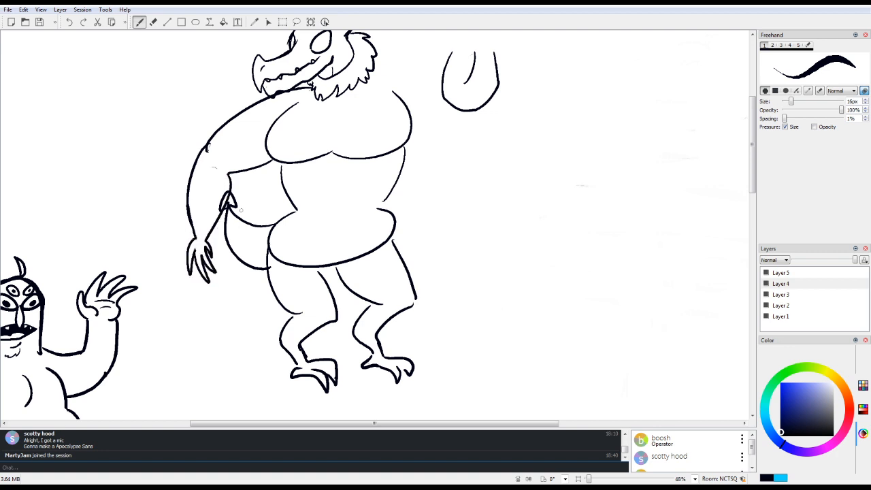
Step: Draw the matching arm on the right side, curving from the shoulder down to a clawed hand
{"action": "mouse_move", "coordinate": [378, 80]}
{"action": "left_mouse_down"}
{"action": "mouse_move", "coordinate": [458, 168]}
{"action": "mouse_move", "coordinate": [450, 192]}
{"action": "left_mouse_up"}
{"action": "mouse_move", "coordinate": [406, 154]}
{"action": "left_mouse_down"}
{"action": "mouse_move", "coordinate": [418, 174]}
{"action": "mouse_move", "coordinate": [406, 211]}
{"action": "mouse_move", "coordinate": [417, 236]}
{"action": "left_mouse_up"}
{"action": "mouse_move", "coordinate": [454, 179]}
{"action": "left_mouse_down"}
{"action": "mouse_move", "coordinate": [411, 248]}
{"action": "mouse_move", "coordinate": [407, 265]}
{"action": "mouse_move", "coordinate": [417, 251]}
{"action": "mouse_move", "coordinate": [431, 265]}
{"action": "left_mouse_up"}
{"action": "left_click_drag", "start_coordinate": [421, 236], "coordinate": [424, 243]}
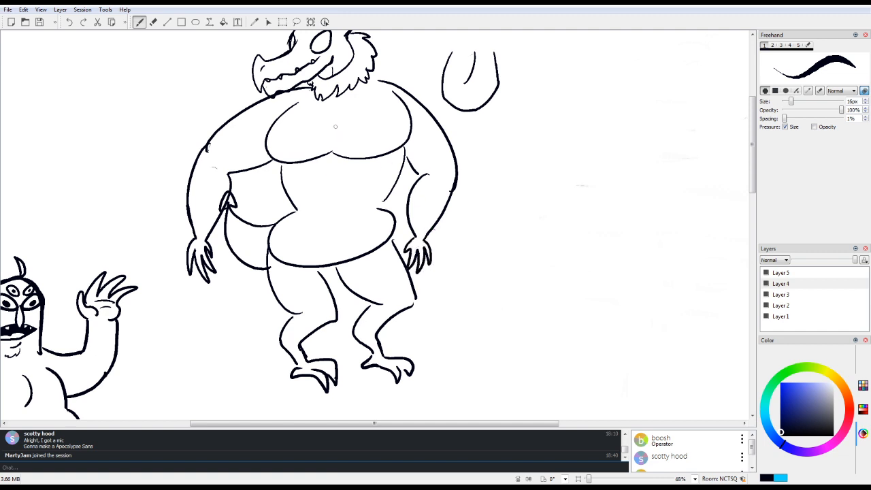
Step: Connect the chest outline to the neck and shoulder, and add short horizontal lines at the center of the chest
{"action": "mouse_move", "coordinate": [295, 104]}
{"action": "left_mouse_down"}
{"action": "mouse_move", "coordinate": [307, 89]}
{"action": "mouse_move", "coordinate": [295, 105]}
{"action": "left_mouse_up"}
{"action": "mouse_move", "coordinate": [370, 66]}
{"action": "left_mouse_down"}
{"action": "mouse_move", "coordinate": [375, 84]}
{"action": "mouse_move", "coordinate": [392, 84]}
{"action": "mouse_move", "coordinate": [398, 97]}
{"action": "left_mouse_up"}
{"action": "left_click_drag", "start_coordinate": [323, 134], "coordinate": [347, 134]}
{"action": "left_click_drag", "start_coordinate": [331, 142], "coordinate": [343, 141]}
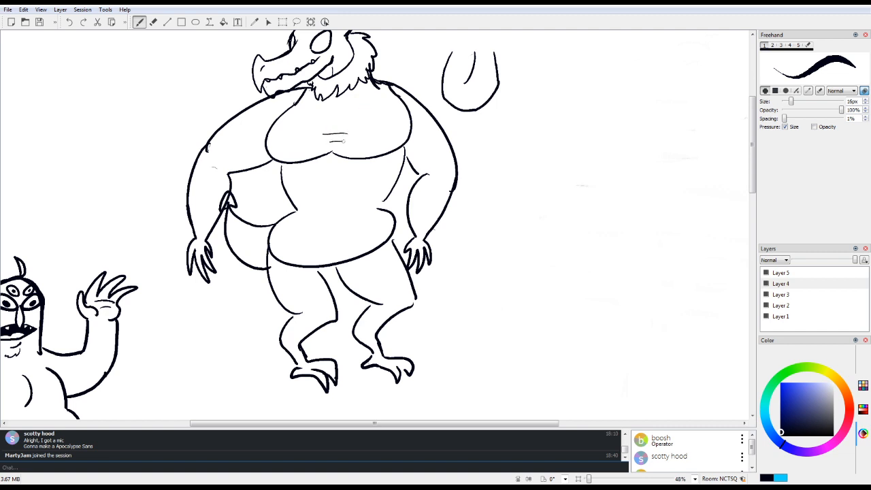
Step: Redraw the dragon's hips with thicker outward curves on both sides and erase the old overlapping waist lines
{"action": "left_click_drag", "start_coordinate": [288, 207], "coordinate": [270, 249]}
{"action": "mouse_move", "coordinate": [291, 199]}
{"action": "left_mouse_down"}
{"action": "mouse_move", "coordinate": [270, 247]}
{"action": "mouse_move", "coordinate": [273, 241]}
{"action": "left_mouse_up"}
{"action": "left_click_drag", "start_coordinate": [390, 203], "coordinate": [394, 233]}
{"action": "key", "text": "e"}
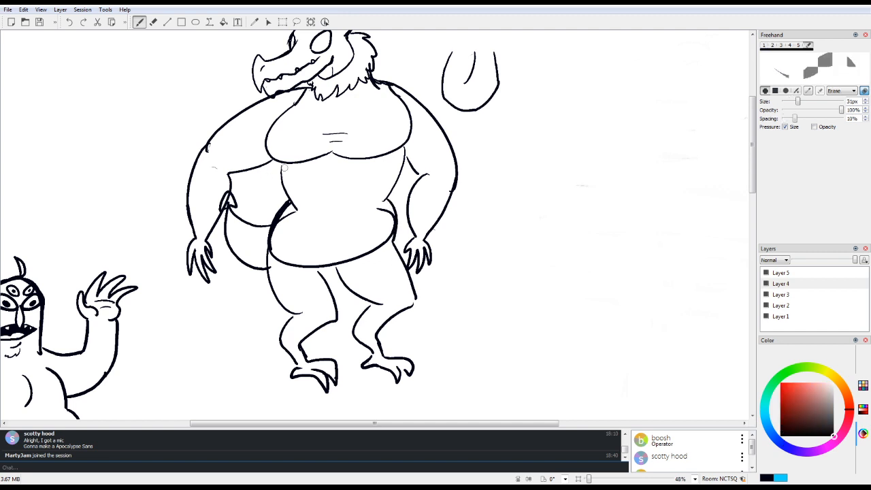
{"action": "left_click_drag", "start_coordinate": [289, 216], "coordinate": [298, 192]}
{"action": "mouse_move", "coordinate": [277, 238]}
{"action": "left_mouse_down"}
{"action": "mouse_move", "coordinate": [292, 208]}
{"action": "mouse_move", "coordinate": [286, 227]}
{"action": "left_mouse_up"}
{"action": "left_click_drag", "start_coordinate": [374, 205], "coordinate": [391, 218]}
{"action": "key", "text": "e"}
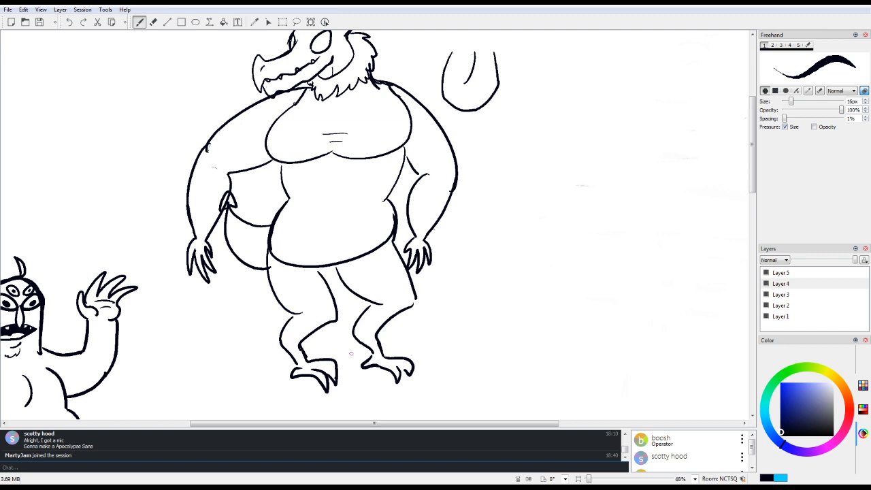
Step: Erase the part of the tail tip overlapping the dragon's left forearm, and thicken the inner line of the left thigh
{"action": "key", "text": "e"}
{"action": "left_click_drag", "start_coordinate": [226, 191], "coordinate": [215, 215]}
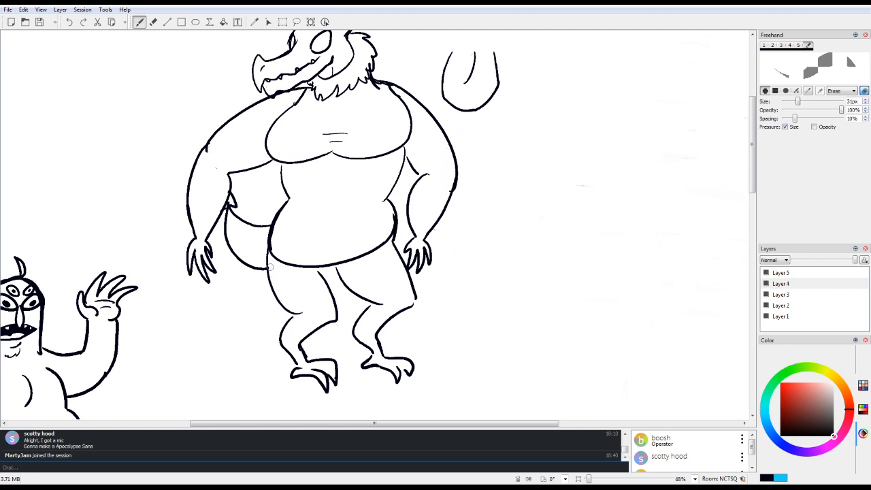
{"action": "key", "text": "e"}
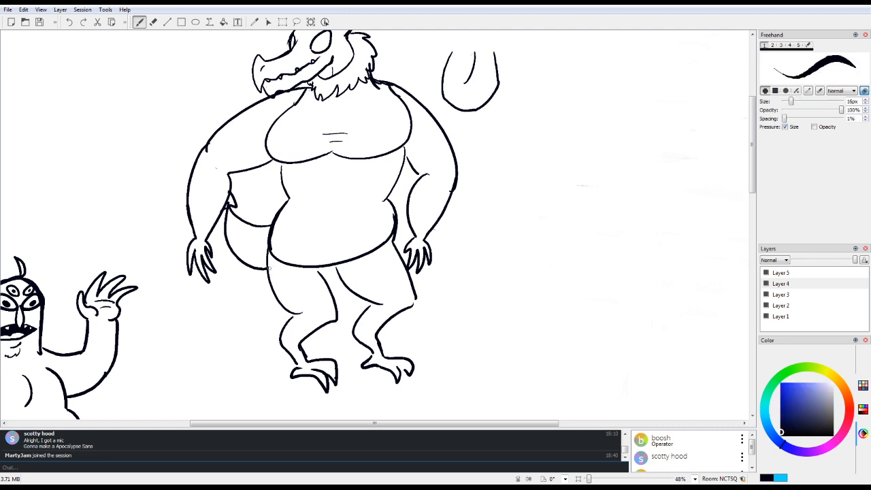
{"action": "left_click_drag", "start_coordinate": [321, 266], "coordinate": [336, 321]}
{"action": "key", "text": "e"}
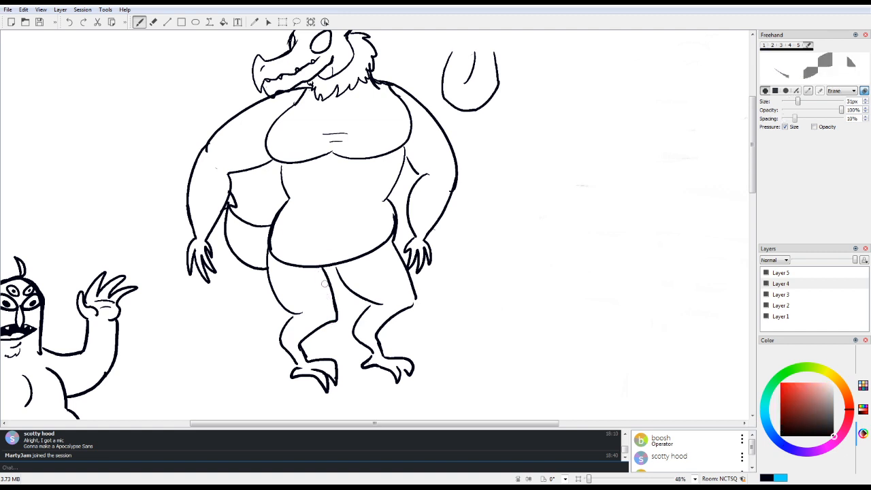
{"action": "key", "text": "e"}
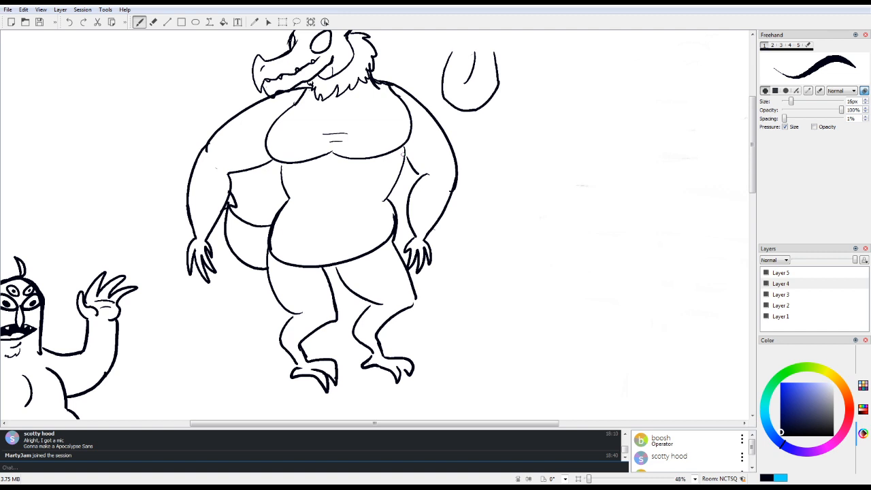
Step: Erase the stray U-shaped sketch beside the dragon's head
{"action": "mouse_move", "coordinate": [753, 167]}
{"action": "left_mouse_down"}
{"action": "mouse_move", "coordinate": [752, 147]}
{"action": "mouse_move", "coordinate": [752, 177]}
{"action": "mouse_move", "coordinate": [752, 152]}
{"action": "left_mouse_up"}
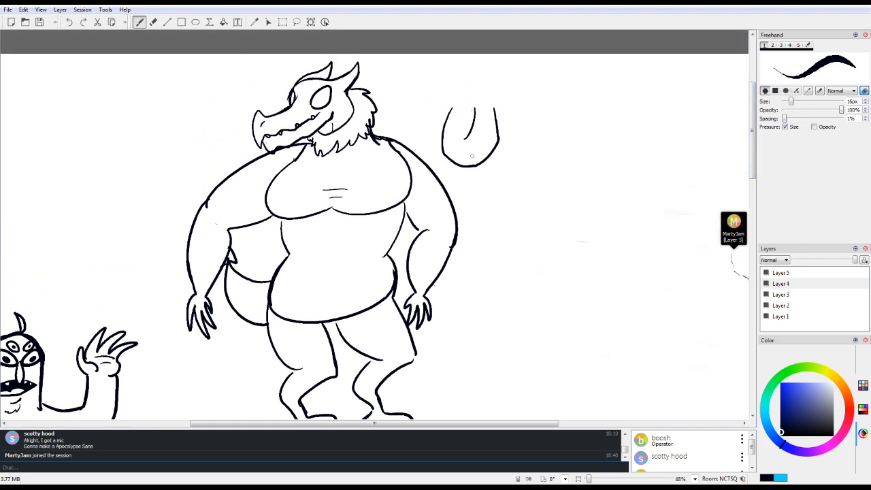
{"action": "key", "text": "e"}
{"action": "mouse_move", "coordinate": [452, 105]}
{"action": "left_mouse_down"}
{"action": "mouse_move", "coordinate": [443, 161]}
{"action": "mouse_move", "coordinate": [463, 168]}
{"action": "mouse_move", "coordinate": [447, 137]}
{"action": "mouse_move", "coordinate": [468, 115]}
{"action": "mouse_move", "coordinate": [466, 176]}
{"action": "mouse_move", "coordinate": [478, 107]}
{"action": "mouse_move", "coordinate": [487, 111]}
{"action": "mouse_move", "coordinate": [495, 93]}
{"action": "mouse_move", "coordinate": [500, 140]}
{"action": "left_mouse_up"}
{"action": "key", "text": "e"}
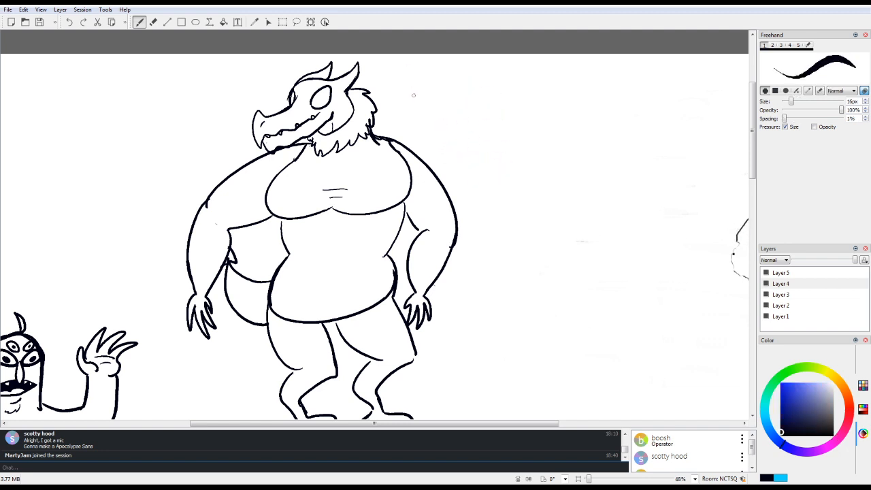
Step: Handwrite the caption "Big ole Dragon Bitties" in three lines beside the dragon's head and right shoulder
{"action": "mouse_move", "coordinate": [408, 113]}
{"action": "left_mouse_down"}
{"action": "mouse_move", "coordinate": [408, 130]}
{"action": "mouse_move", "coordinate": [423, 127]}
{"action": "mouse_move", "coordinate": [424, 143]}
{"action": "left_mouse_up"}
{"action": "mouse_move", "coordinate": [451, 124]}
{"action": "left_mouse_down"}
{"action": "mouse_move", "coordinate": [446, 129]}
{"action": "mouse_move", "coordinate": [450, 123]}
{"action": "left_mouse_up"}
{"action": "left_click_drag", "start_coordinate": [461, 100], "coordinate": [459, 129]}
{"action": "mouse_move", "coordinate": [462, 124]}
{"action": "left_mouse_down"}
{"action": "mouse_move", "coordinate": [441, 162]}
{"action": "mouse_move", "coordinate": [436, 145]}
{"action": "mouse_move", "coordinate": [458, 158]}
{"action": "left_mouse_up"}
{"action": "mouse_move", "coordinate": [459, 152]}
{"action": "left_mouse_down"}
{"action": "mouse_move", "coordinate": [473, 148]}
{"action": "mouse_move", "coordinate": [483, 157]}
{"action": "mouse_move", "coordinate": [475, 169]}
{"action": "mouse_move", "coordinate": [488, 148]}
{"action": "mouse_move", "coordinate": [505, 157]}
{"action": "left_mouse_up"}
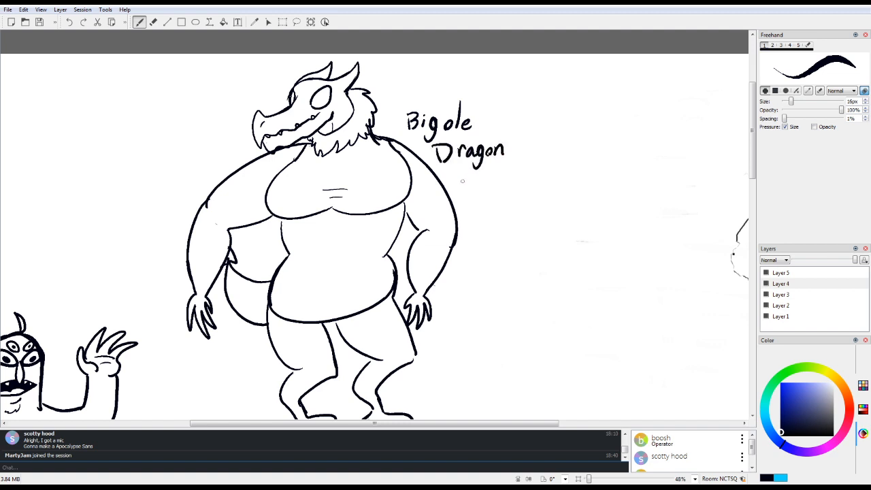
{"action": "left_click_drag", "start_coordinate": [463, 175], "coordinate": [467, 196]}
{"action": "left_click_drag", "start_coordinate": [477, 186], "coordinate": [484, 196]}
{"action": "left_click", "coordinate": [485, 173]}
{"action": "left_click_drag", "start_coordinate": [478, 186], "coordinate": [492, 179]}
{"action": "left_click_drag", "start_coordinate": [491, 179], "coordinate": [491, 195]}
{"action": "mouse_move", "coordinate": [494, 164]}
{"action": "left_mouse_down"}
{"action": "mouse_move", "coordinate": [493, 196]}
{"action": "mouse_move", "coordinate": [504, 177]}
{"action": "mouse_move", "coordinate": [503, 193]}
{"action": "mouse_move", "coordinate": [519, 191]}
{"action": "left_mouse_up"}
{"action": "left_click", "coordinate": [503, 172]}
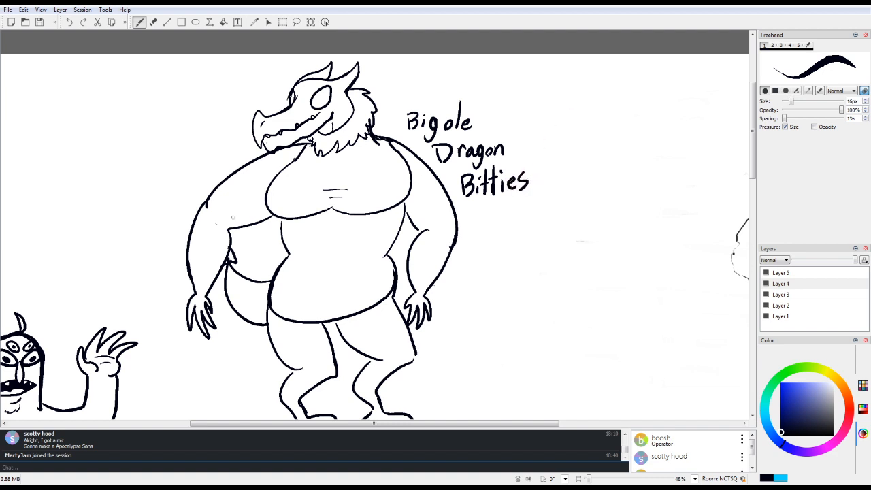
Step: Add short crease marks at both elbows, and draw diagonal groin creases with a thicker lower pelvis line
{"action": "left_click_drag", "start_coordinate": [216, 211], "coordinate": [218, 201]}
{"action": "mouse_move", "coordinate": [445, 223]}
{"action": "left_mouse_down"}
{"action": "mouse_move", "coordinate": [444, 236]}
{"action": "mouse_move", "coordinate": [456, 242]}
{"action": "left_mouse_up"}
{"action": "left_click_drag", "start_coordinate": [301, 298], "coordinate": [327, 337]}
{"action": "mouse_move", "coordinate": [353, 296]}
{"action": "left_mouse_down"}
{"action": "mouse_move", "coordinate": [342, 314]}
{"action": "mouse_move", "coordinate": [396, 297]}
{"action": "left_mouse_up"}
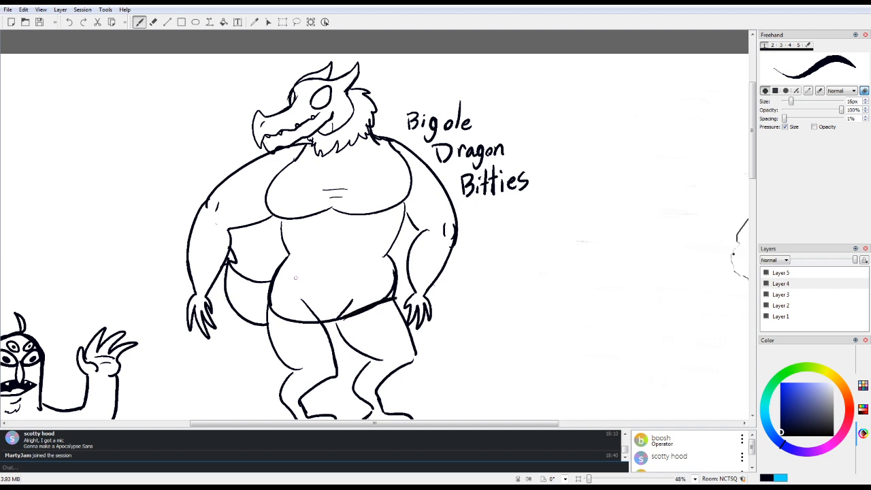
{"action": "left_click_drag", "start_coordinate": [263, 319], "coordinate": [327, 328]}
Step: Erase the belly's lower curve over both thighs, leaving the diagonal creases and a short crotch line
{"action": "key", "text": "e"}
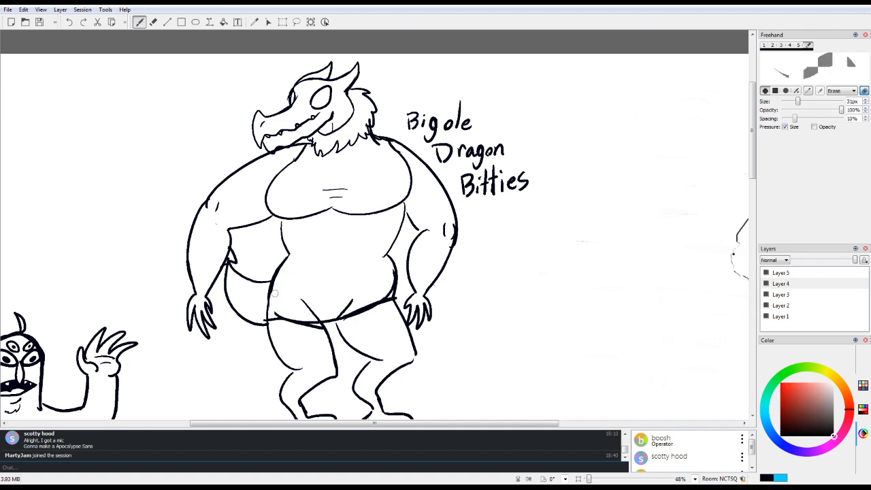
{"action": "left_click_drag", "start_coordinate": [272, 313], "coordinate": [301, 318]}
{"action": "mouse_move", "coordinate": [313, 320]}
{"action": "left_mouse_down"}
{"action": "mouse_move", "coordinate": [304, 325]}
{"action": "mouse_move", "coordinate": [291, 303]}
{"action": "mouse_move", "coordinate": [283, 340]}
{"action": "mouse_move", "coordinate": [273, 316]}
{"action": "mouse_move", "coordinate": [264, 320]}
{"action": "left_mouse_up"}
{"action": "mouse_move", "coordinate": [358, 297]}
{"action": "left_mouse_down"}
{"action": "mouse_move", "coordinate": [345, 322]}
{"action": "mouse_move", "coordinate": [377, 282]}
{"action": "mouse_move", "coordinate": [373, 315]}
{"action": "mouse_move", "coordinate": [389, 296]}
{"action": "mouse_move", "coordinate": [385, 308]}
{"action": "mouse_move", "coordinate": [390, 274]}
{"action": "left_mouse_up"}
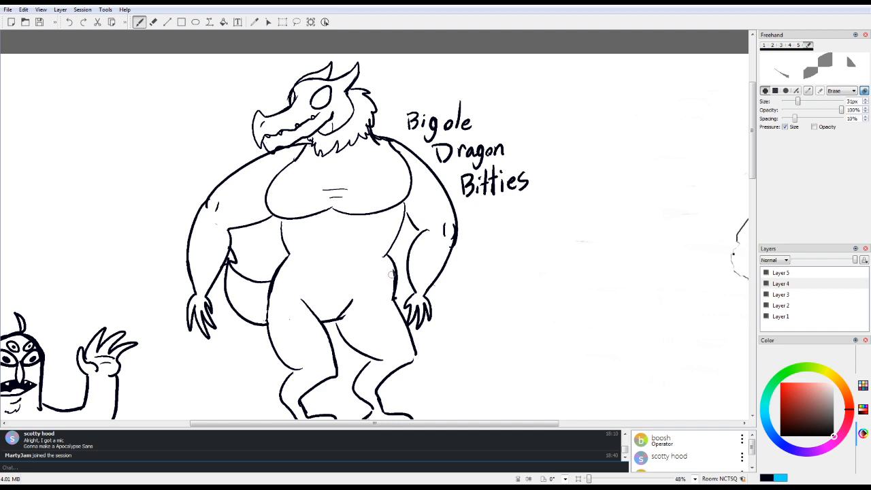
Step: Draw a curved band across each of the dragon's thighs
{"action": "key", "text": "1"}
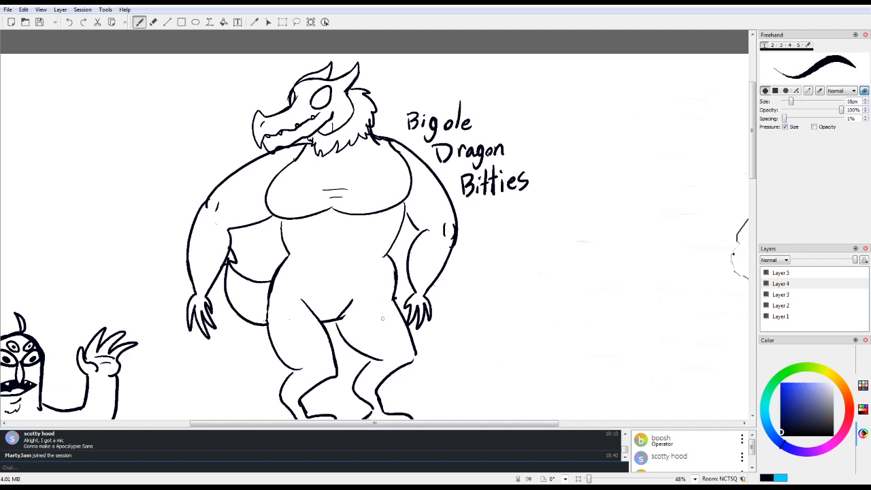
{"action": "left_click_drag", "start_coordinate": [357, 348], "coordinate": [407, 320]}
{"action": "mouse_move", "coordinate": [272, 339]}
{"action": "left_mouse_down"}
{"action": "mouse_move", "coordinate": [325, 335]}
{"action": "mouse_move", "coordinate": [329, 342]}
{"action": "left_mouse_up"}
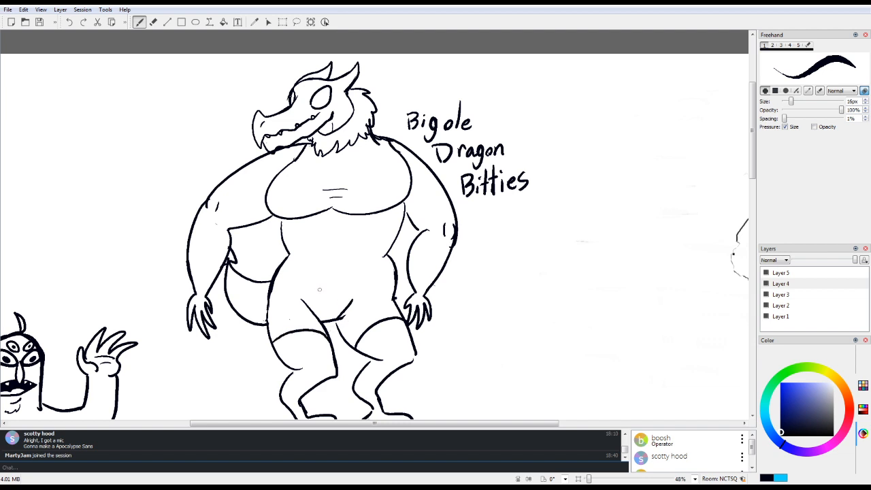
{"action": "mouse_move", "coordinate": [319, 289]}
{"action": "left_mouse_down"}
{"action": "mouse_move", "coordinate": [340, 293]}
{"action": "mouse_move", "coordinate": [354, 278]}
{"action": "left_mouse_up"}
{"action": "left_click_drag", "start_coordinate": [335, 218], "coordinate": [354, 251]}
{"action": "mouse_move", "coordinate": [321, 227]}
{"action": "left_mouse_down"}
{"action": "mouse_move", "coordinate": [304, 260]}
{"action": "mouse_move", "coordinate": [307, 284]}
{"action": "left_mouse_up"}
{"action": "key", "text": "e"}
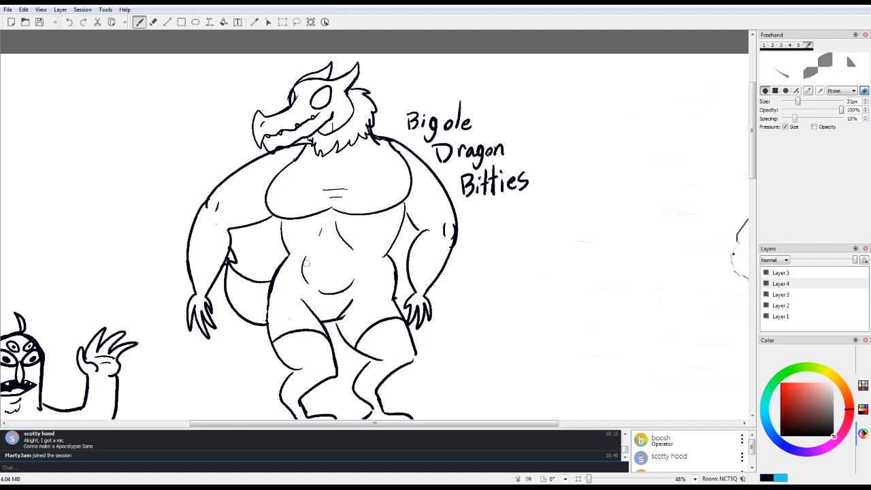
{"action": "mouse_move", "coordinate": [334, 235]}
{"action": "left_mouse_down"}
{"action": "mouse_move", "coordinate": [355, 252]}
{"action": "mouse_move", "coordinate": [324, 291]}
{"action": "left_mouse_up"}
{"action": "key", "text": "e"}
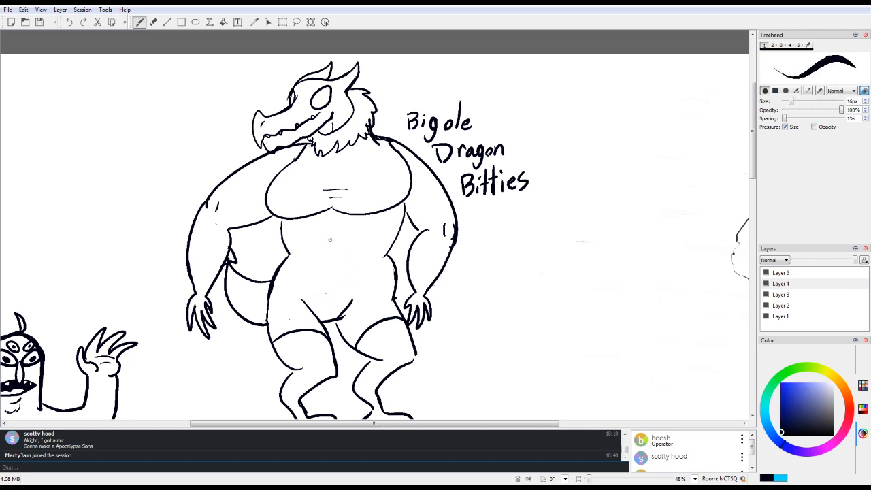
Step: Draw a single short curved crease in the middle of the dragon's belly
{"action": "left_click_drag", "start_coordinate": [330, 231], "coordinate": [351, 250]}
{"action": "mouse_move", "coordinate": [752, 174]}
{"action": "left_mouse_down"}
{"action": "mouse_move", "coordinate": [752, 191]}
{"action": "mouse_move", "coordinate": [752, 181]}
{"action": "left_mouse_up"}
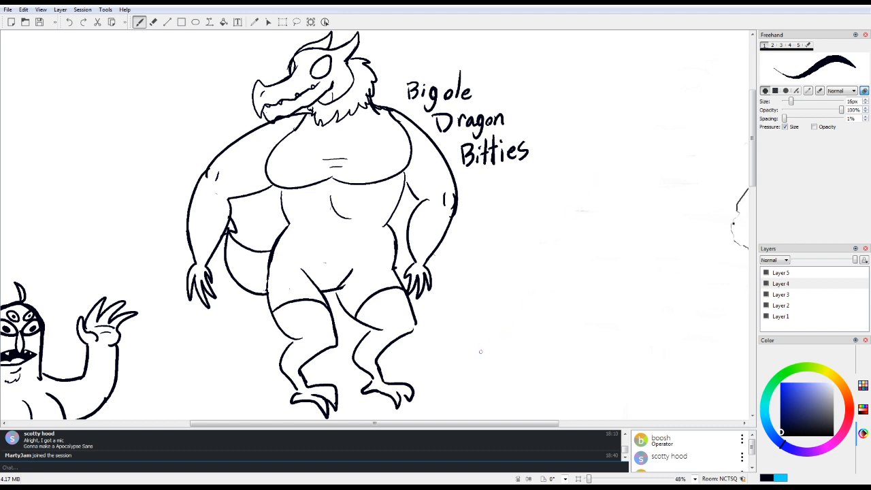
{"action": "mouse_move", "coordinate": [265, 121]}
{"action": "left_mouse_down"}
{"action": "mouse_move", "coordinate": [244, 102]}
{"action": "mouse_move", "coordinate": [200, 155]}
{"action": "mouse_move", "coordinate": [219, 139]}
{"action": "mouse_move", "coordinate": [229, 147]}
{"action": "mouse_move", "coordinate": [200, 158]}
{"action": "left_mouse_up"}
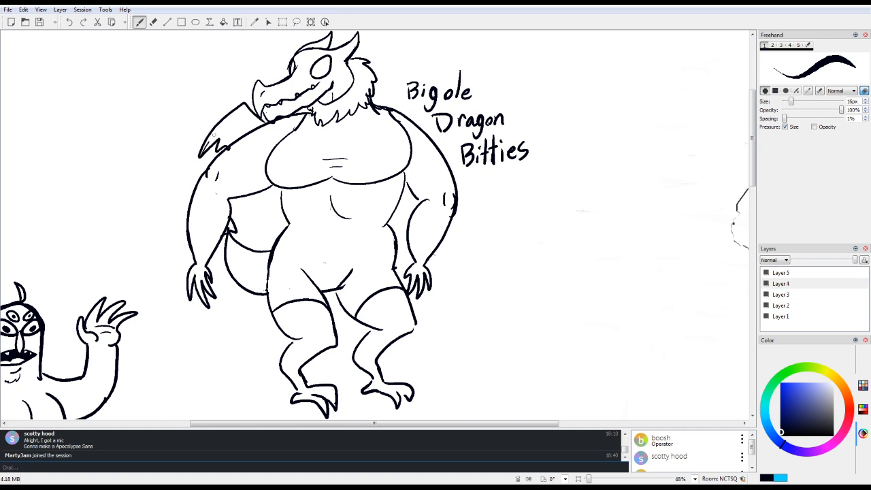
{"action": "mouse_move", "coordinate": [239, 116]}
{"action": "left_mouse_down"}
{"action": "mouse_move", "coordinate": [210, 141]}
{"action": "mouse_move", "coordinate": [217, 155]}
{"action": "mouse_move", "coordinate": [241, 141]}
{"action": "left_mouse_up"}
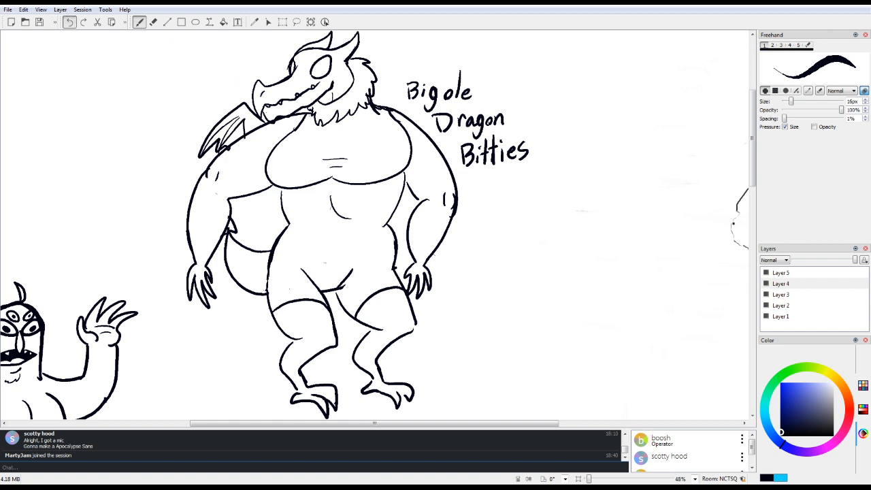
{"action": "left_click", "coordinate": [69, 22]}
{"action": "left_click", "coordinate": [69, 22]}
{"action": "left_click", "coordinate": [69, 21]}
{"action": "left_click", "coordinate": [69, 22]}
Step: Draw a small folded wing with a jagged edge behind the left shoulder and a wing tip behind the right shoulder
{"action": "mouse_move", "coordinate": [253, 121]}
{"action": "left_mouse_down"}
{"action": "mouse_move", "coordinate": [232, 128]}
{"action": "mouse_move", "coordinate": [206, 158]}
{"action": "left_mouse_up"}
{"action": "left_click_drag", "start_coordinate": [216, 135], "coordinate": [227, 147]}
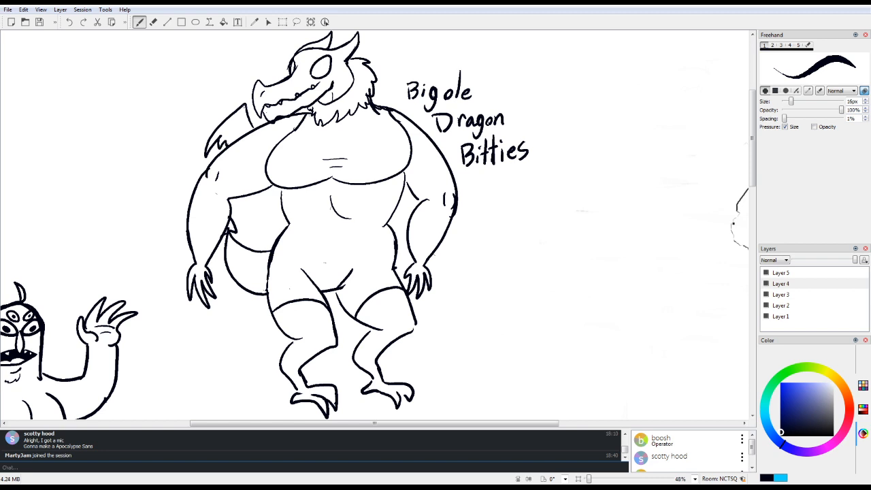
{"action": "mouse_move", "coordinate": [398, 113]}
{"action": "left_mouse_down"}
{"action": "mouse_move", "coordinate": [422, 119]}
{"action": "mouse_move", "coordinate": [426, 132]}
{"action": "left_mouse_up"}
Step: Add collarbone lines above the dragon's chest and curved stripes across both horns
{"action": "mouse_move", "coordinate": [308, 125]}
{"action": "left_mouse_down"}
{"action": "mouse_move", "coordinate": [330, 134]}
{"action": "mouse_move", "coordinate": [388, 117]}
{"action": "left_mouse_up"}
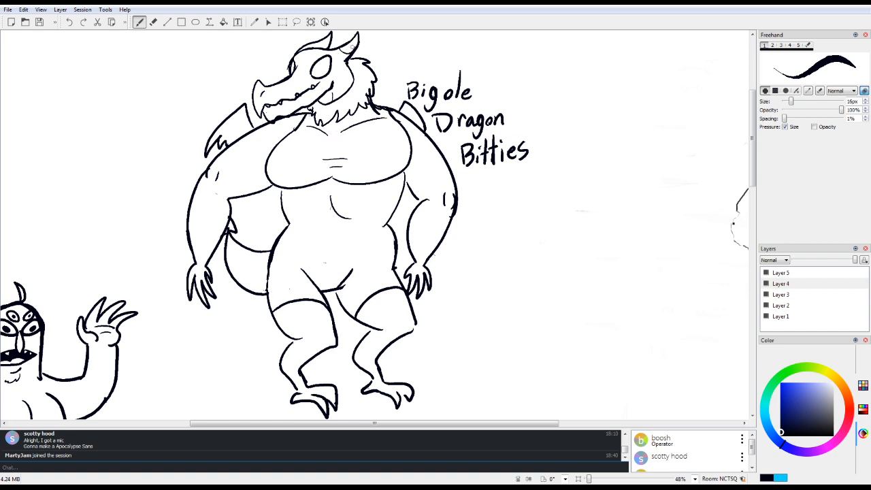
{"action": "left_click_drag", "start_coordinate": [347, 53], "coordinate": [360, 33]}
{"action": "left_click_drag", "start_coordinate": [312, 44], "coordinate": [332, 40]}
Step: Look over the finished dragon and the other drawings around the shared canvas
{"action": "left_click_drag", "start_coordinate": [374, 423], "coordinate": [482, 423]}
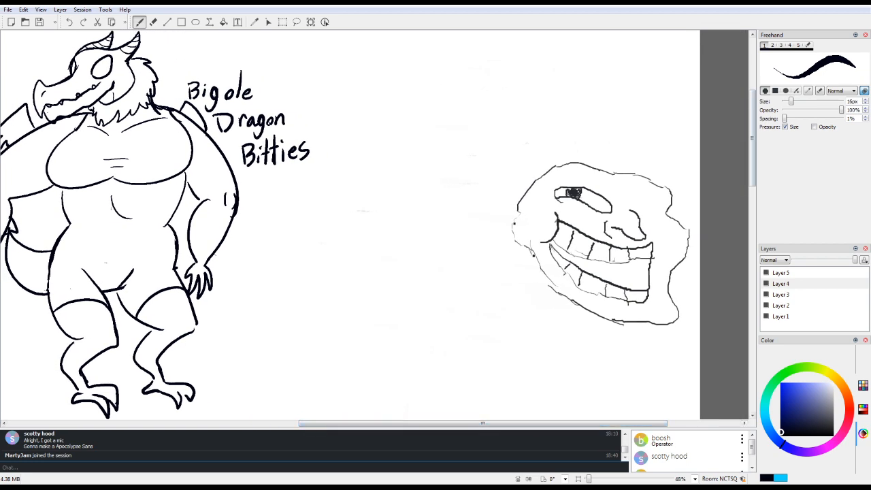
{"action": "mouse_move", "coordinate": [752, 138]}
{"action": "left_mouse_down"}
{"action": "mouse_move", "coordinate": [752, 155]}
{"action": "mouse_move", "coordinate": [752, 129]}
{"action": "left_mouse_up"}
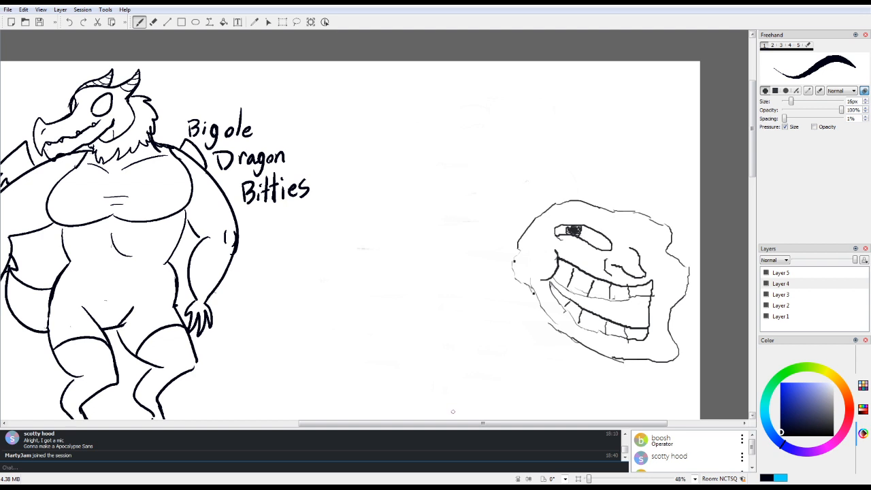
{"action": "mouse_move", "coordinate": [446, 423]}
{"action": "left_mouse_down"}
{"action": "mouse_move", "coordinate": [289, 424]}
{"action": "mouse_move", "coordinate": [383, 423]}
{"action": "mouse_move", "coordinate": [350, 423]}
{"action": "left_mouse_up"}
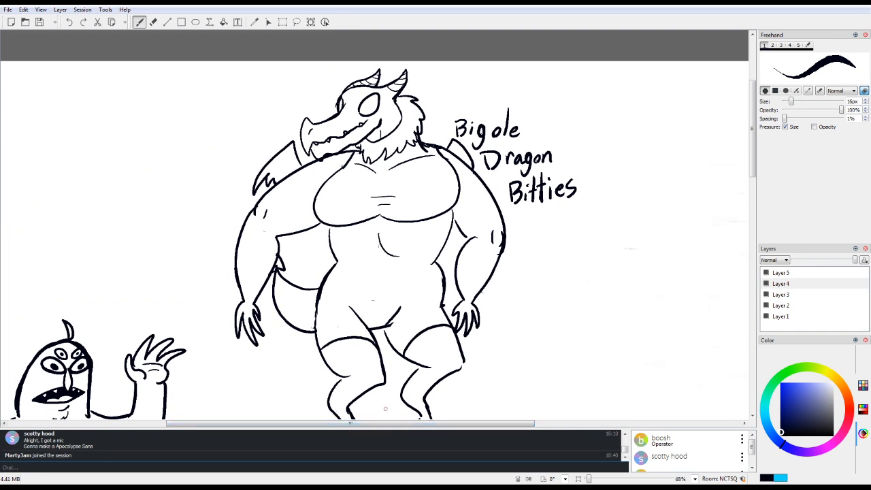
{"action": "left_click_drag", "start_coordinate": [747, 162], "coordinate": [541, 382]}
{"action": "left_click_drag", "start_coordinate": [350, 423], "coordinate": [520, 424]}
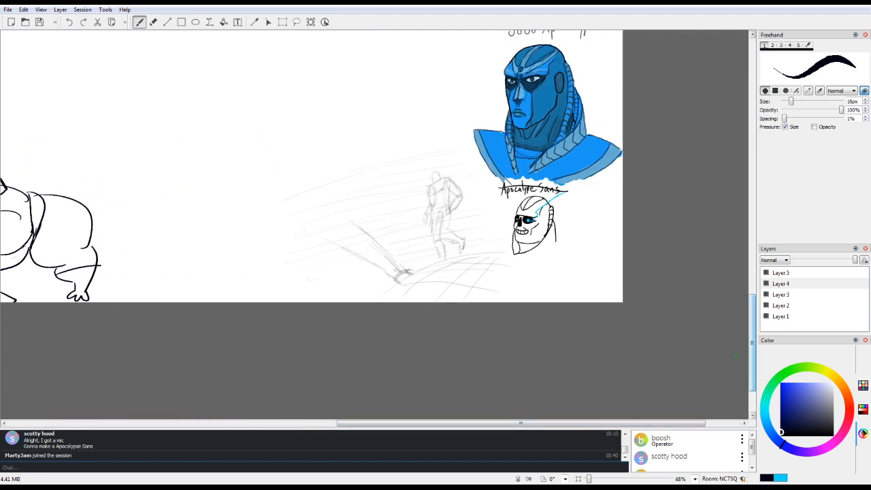
Step: Draw a torso under the furry monster head beside "WELCOME NERD", with an open fur-collared vest and a round-necked shirt
{"action": "mouse_move", "coordinate": [752, 343]}
{"action": "left_mouse_down"}
{"action": "mouse_move", "coordinate": [752, 178]}
{"action": "mouse_move", "coordinate": [752, 264]}
{"action": "left_mouse_up"}
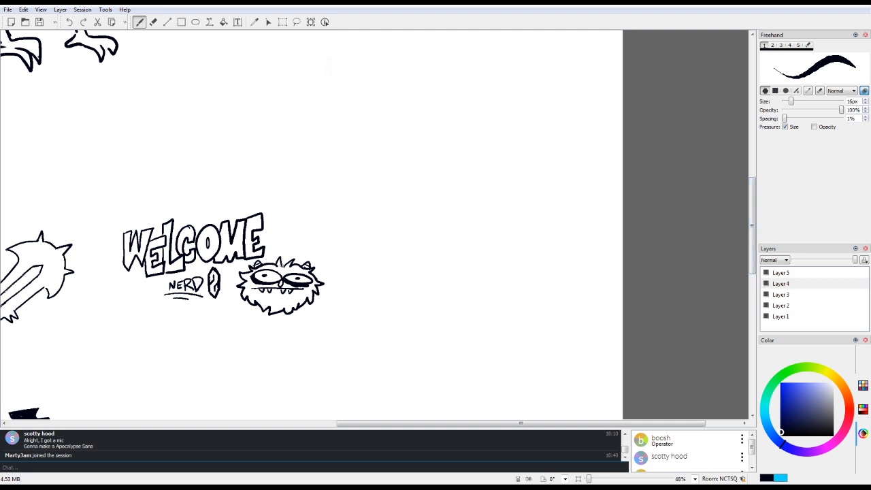
{"action": "left_click_drag", "start_coordinate": [281, 267], "coordinate": [283, 265]}
{"action": "mouse_move", "coordinate": [257, 305]}
{"action": "left_mouse_down"}
{"action": "mouse_move", "coordinate": [260, 359]}
{"action": "mouse_move", "coordinate": [246, 314]}
{"action": "mouse_move", "coordinate": [245, 329]}
{"action": "mouse_move", "coordinate": [258, 352]}
{"action": "left_mouse_up"}
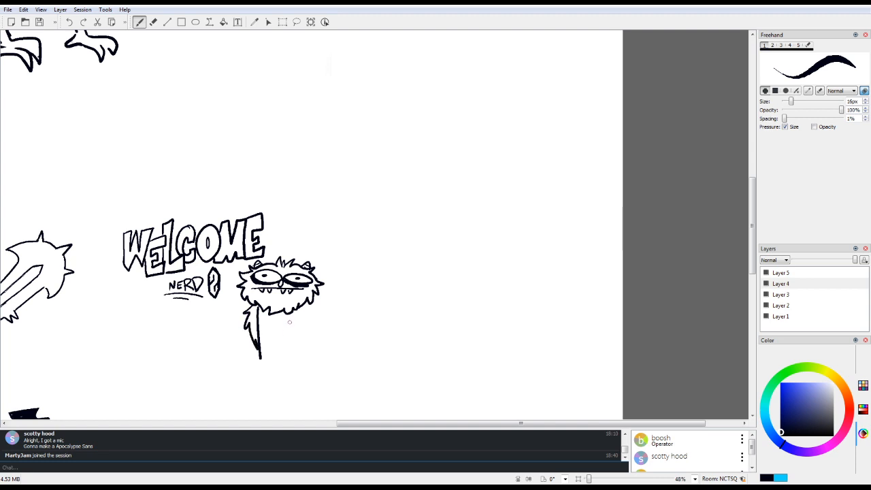
{"action": "left_click_drag", "start_coordinate": [290, 313], "coordinate": [288, 357]}
{"action": "left_click_drag", "start_coordinate": [307, 307], "coordinate": [287, 346]}
{"action": "mouse_move", "coordinate": [243, 324]}
{"action": "left_mouse_down"}
{"action": "mouse_move", "coordinate": [241, 359]}
{"action": "mouse_move", "coordinate": [316, 354]}
{"action": "left_mouse_up"}
{"action": "left_click_drag", "start_coordinate": [305, 324], "coordinate": [315, 355]}
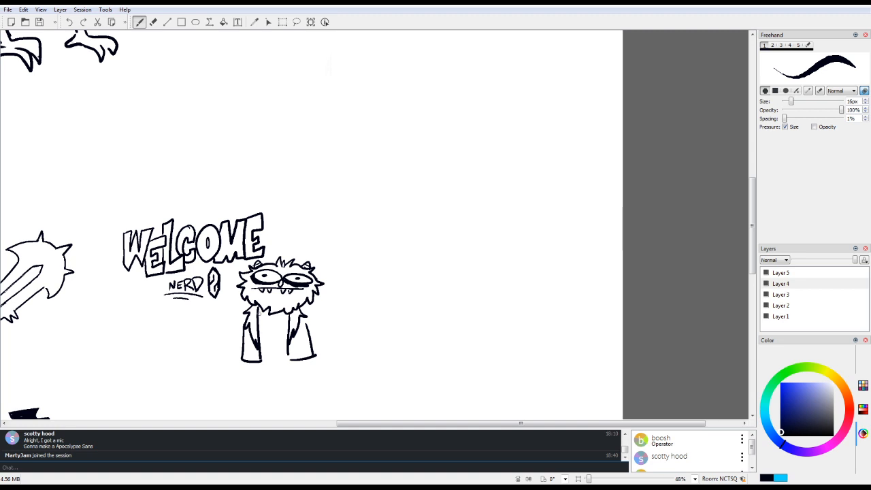
{"action": "left_click_drag", "start_coordinate": [258, 314], "coordinate": [292, 316]}
Step: Draw two straight legs ending in boots below the furry monster's vest
{"action": "mouse_move", "coordinate": [262, 361]}
{"action": "left_mouse_down"}
{"action": "mouse_move", "coordinate": [290, 358]}
{"action": "mouse_move", "coordinate": [256, 405]}
{"action": "left_mouse_up"}
{"action": "scroll", "coordinate": [270, 314], "scroll_direction": "down", "scroll_amount": 3}
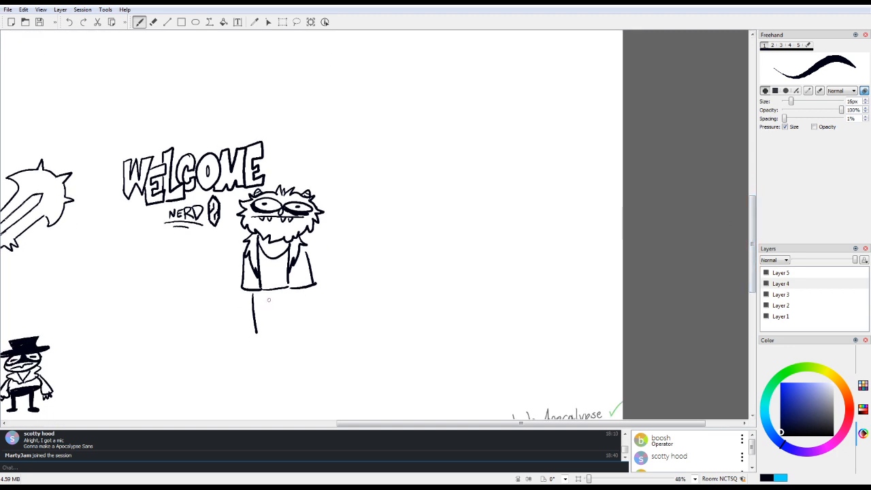
{"action": "mouse_move", "coordinate": [269, 302]}
{"action": "left_mouse_down"}
{"action": "mouse_move", "coordinate": [270, 330]}
{"action": "mouse_move", "coordinate": [251, 336]}
{"action": "mouse_move", "coordinate": [249, 357]}
{"action": "mouse_move", "coordinate": [271, 354]}
{"action": "mouse_move", "coordinate": [285, 333]}
{"action": "left_mouse_up"}
{"action": "mouse_move", "coordinate": [298, 294]}
{"action": "left_mouse_down"}
{"action": "mouse_move", "coordinate": [299, 321]}
{"action": "mouse_move", "coordinate": [284, 331]}
{"action": "mouse_move", "coordinate": [306, 323]}
{"action": "mouse_move", "coordinate": [299, 344]}
{"action": "mouse_move", "coordinate": [306, 343]}
{"action": "mouse_move", "coordinate": [289, 355]}
{"action": "mouse_move", "coordinate": [287, 330]}
{"action": "left_mouse_up"}
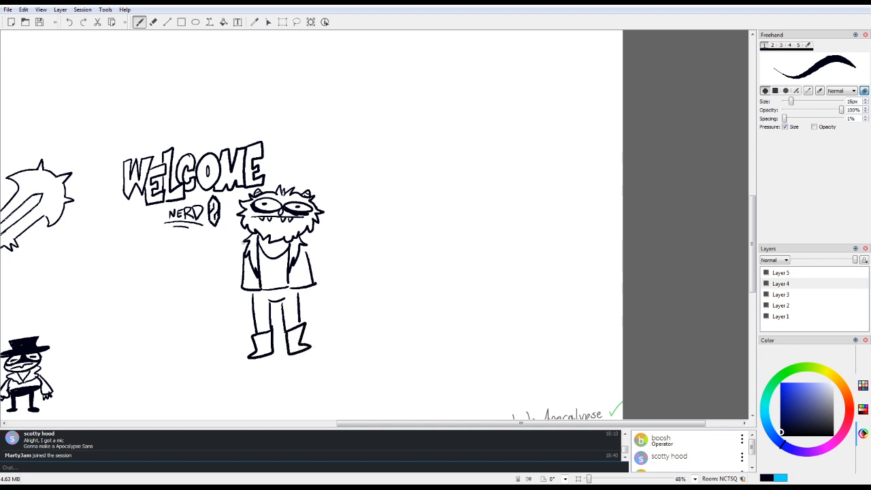
Step: Close the vest's shoulder lines and draw the monster's left-side arm bent with its hand on the hip
{"action": "left_click_drag", "start_coordinate": [244, 243], "coordinate": [245, 258]}
{"action": "left_click_drag", "start_coordinate": [303, 244], "coordinate": [308, 259]}
{"action": "mouse_move", "coordinate": [246, 240]}
{"action": "left_mouse_down"}
{"action": "mouse_move", "coordinate": [215, 267]}
{"action": "mouse_move", "coordinate": [233, 282]}
{"action": "mouse_move", "coordinate": [215, 271]}
{"action": "mouse_move", "coordinate": [227, 274]}
{"action": "mouse_move", "coordinate": [216, 287]}
{"action": "mouse_move", "coordinate": [249, 306]}
{"action": "left_mouse_up"}
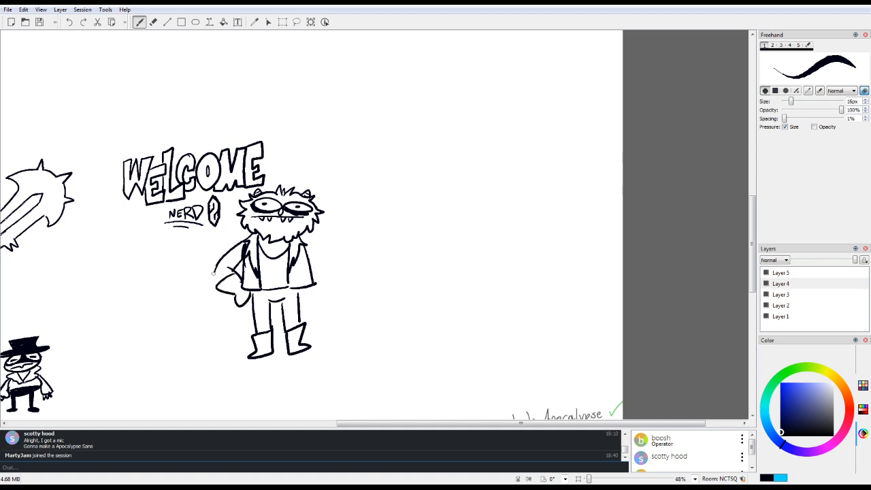
{"action": "left_click_drag", "start_coordinate": [213, 271], "coordinate": [216, 283]}
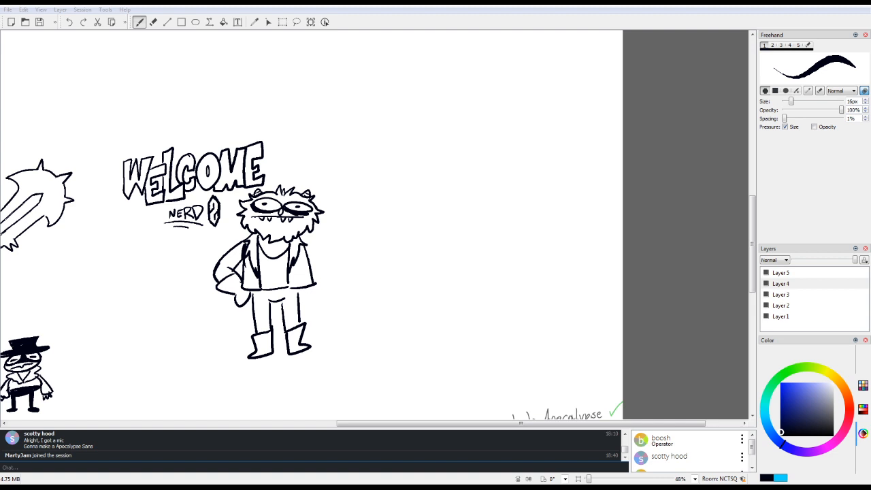
Step: Draw the furry monster's other arm bent upward, its hand gripping a ray gun with a small knob at the tip
{"action": "left_click_drag", "start_coordinate": [301, 236], "coordinate": [321, 252]}
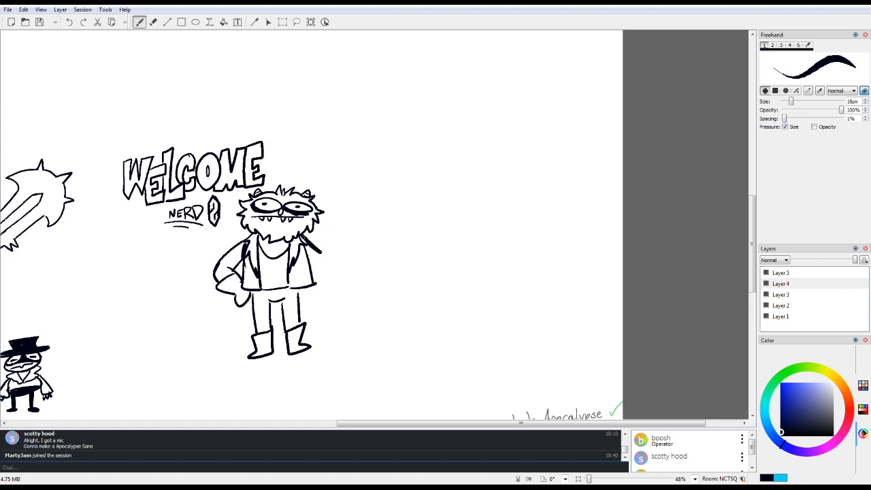
{"action": "left_click", "coordinate": [68, 22]}
{"action": "mouse_move", "coordinate": [299, 237]}
{"action": "left_mouse_down"}
{"action": "mouse_move", "coordinate": [326, 245]}
{"action": "mouse_move", "coordinate": [333, 229]}
{"action": "mouse_move", "coordinate": [331, 270]}
{"action": "mouse_move", "coordinate": [346, 231]}
{"action": "left_mouse_up"}
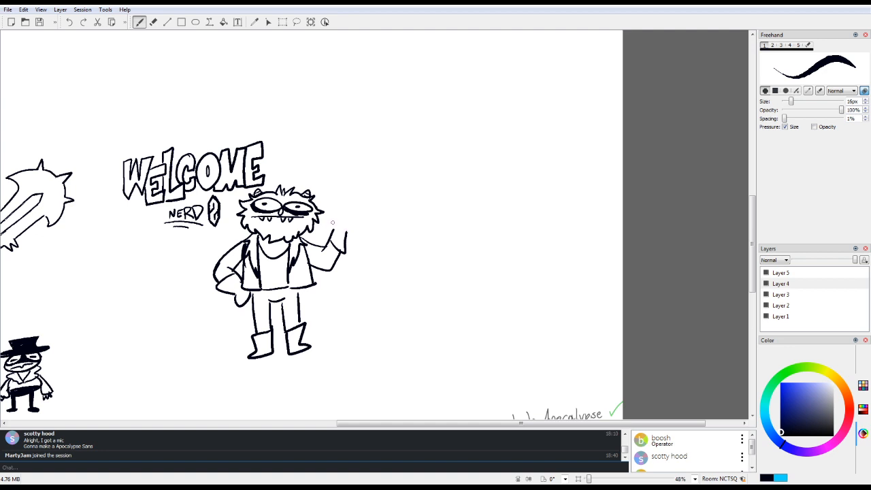
{"action": "mouse_move", "coordinate": [333, 229]}
{"action": "left_mouse_down"}
{"action": "mouse_move", "coordinate": [321, 225]}
{"action": "mouse_move", "coordinate": [331, 213]}
{"action": "mouse_move", "coordinate": [344, 224]}
{"action": "mouse_move", "coordinate": [334, 213]}
{"action": "mouse_move", "coordinate": [349, 196]}
{"action": "mouse_move", "coordinate": [344, 215]}
{"action": "mouse_move", "coordinate": [352, 208]}
{"action": "mouse_move", "coordinate": [357, 223]}
{"action": "mouse_move", "coordinate": [322, 204]}
{"action": "mouse_move", "coordinate": [358, 176]}
{"action": "mouse_move", "coordinate": [347, 197]}
{"action": "left_mouse_up"}
{"action": "left_click_drag", "start_coordinate": [352, 167], "coordinate": [352, 159]}
{"action": "mouse_move", "coordinate": [322, 217]}
{"action": "left_mouse_down"}
{"action": "mouse_move", "coordinate": [330, 213]}
{"action": "mouse_move", "coordinate": [345, 237]}
{"action": "mouse_move", "coordinate": [354, 223]}
{"action": "left_mouse_up"}
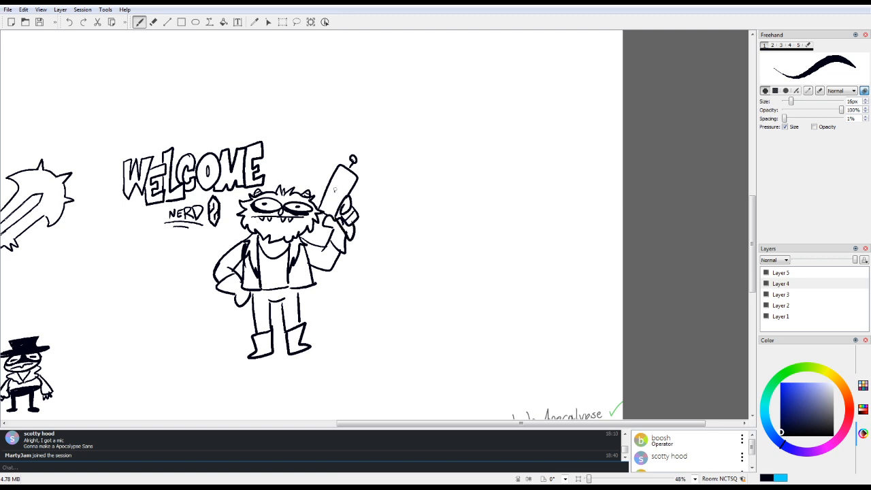
Step: Detail the ray gun with side panels, an oval slot and a round dial, and fill its grip and tip knob black
{"action": "mouse_move", "coordinate": [342, 173]}
{"action": "left_mouse_down"}
{"action": "mouse_move", "coordinate": [340, 198]}
{"action": "mouse_move", "coordinate": [335, 188]}
{"action": "mouse_move", "coordinate": [317, 205]}
{"action": "left_mouse_up"}
{"action": "mouse_move", "coordinate": [358, 182]}
{"action": "left_mouse_down"}
{"action": "mouse_move", "coordinate": [351, 211]}
{"action": "mouse_move", "coordinate": [338, 217]}
{"action": "mouse_move", "coordinate": [352, 235]}
{"action": "mouse_move", "coordinate": [345, 228]}
{"action": "mouse_move", "coordinate": [346, 238]}
{"action": "left_mouse_up"}
{"action": "mouse_move", "coordinate": [329, 206]}
{"action": "left_mouse_down"}
{"action": "mouse_move", "coordinate": [326, 200]}
{"action": "mouse_move", "coordinate": [332, 205]}
{"action": "left_mouse_up"}
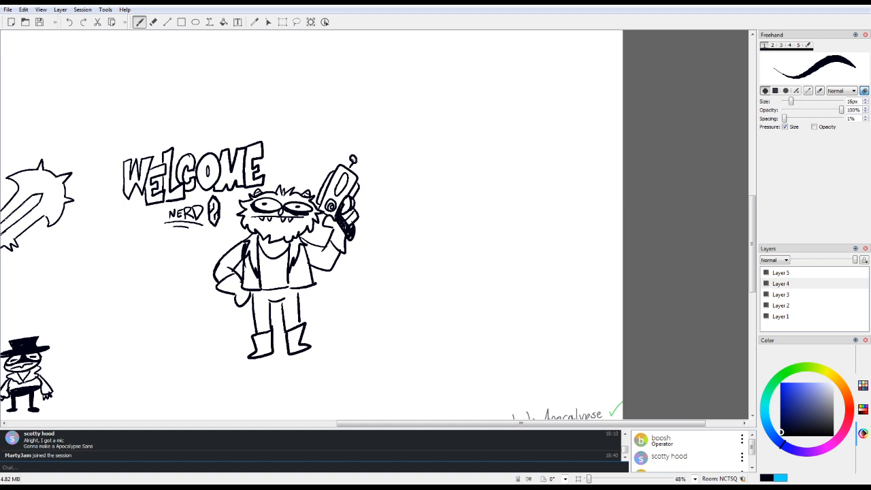
{"action": "left_click_drag", "start_coordinate": [352, 161], "coordinate": [354, 150]}
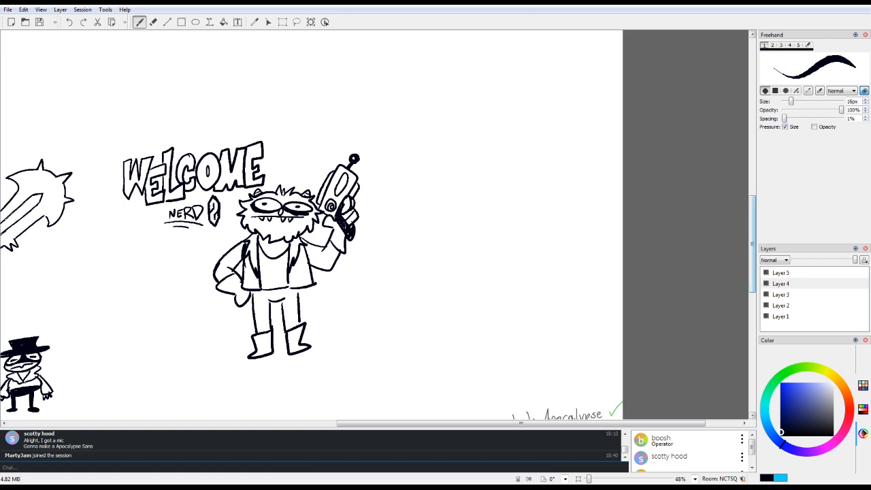
Step: Look over the other participants' drawings, from the JoJo Apocalypse bust up to the grinning face
{"action": "left_click_drag", "start_coordinate": [752, 234], "coordinate": [753, 316]}
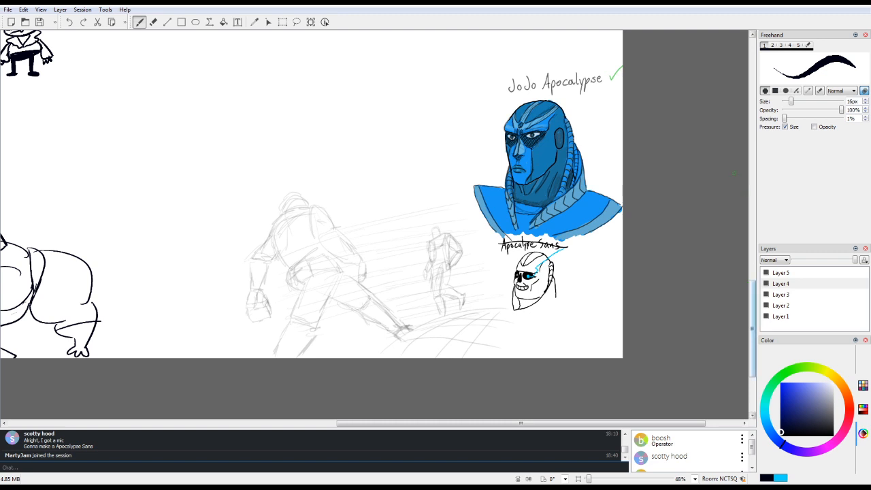
{"action": "mouse_move", "coordinate": [752, 325]}
{"action": "left_mouse_down"}
{"action": "mouse_move", "coordinate": [753, 249]}
{"action": "mouse_move", "coordinate": [753, 325]}
{"action": "mouse_move", "coordinate": [753, 316]}
{"action": "left_mouse_up"}
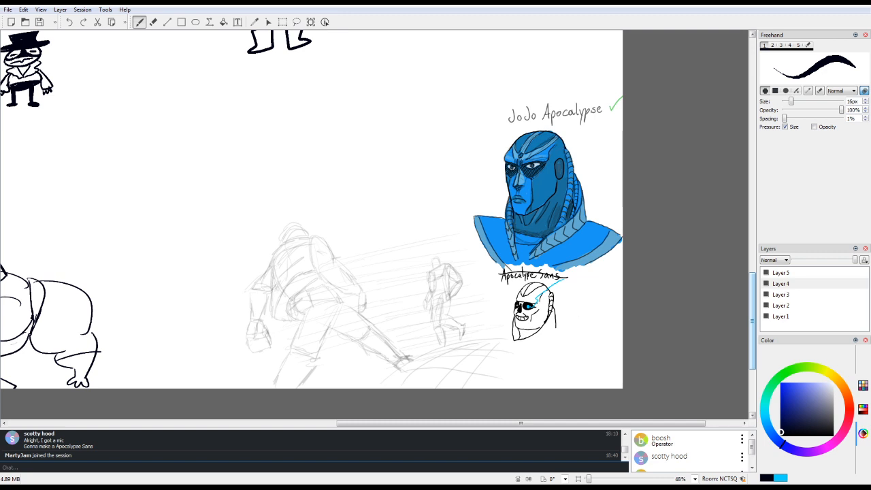
{"action": "key", "text": "6"}
{"action": "scroll", "coordinate": [311, 211], "scroll_direction": "up", "scroll_amount": 1}
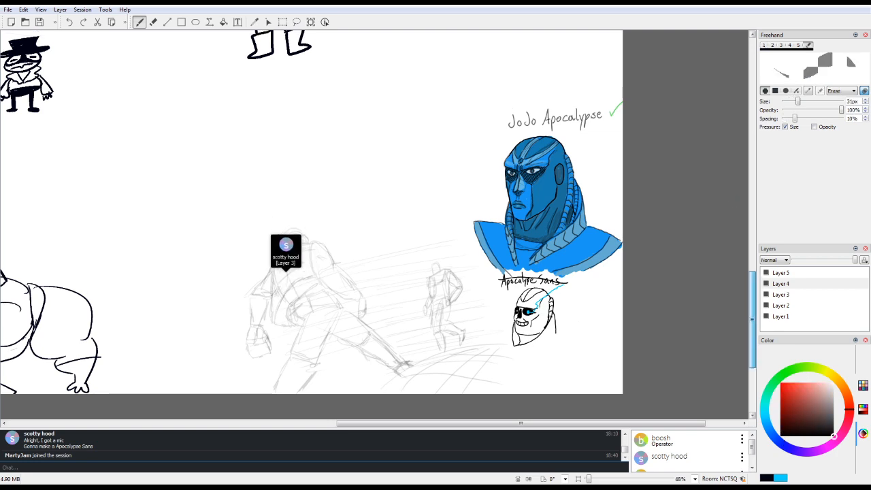
{"action": "scroll", "coordinate": [311, 224], "scroll_direction": "up", "scroll_amount": 10}
{"action": "key", "text": "1"}
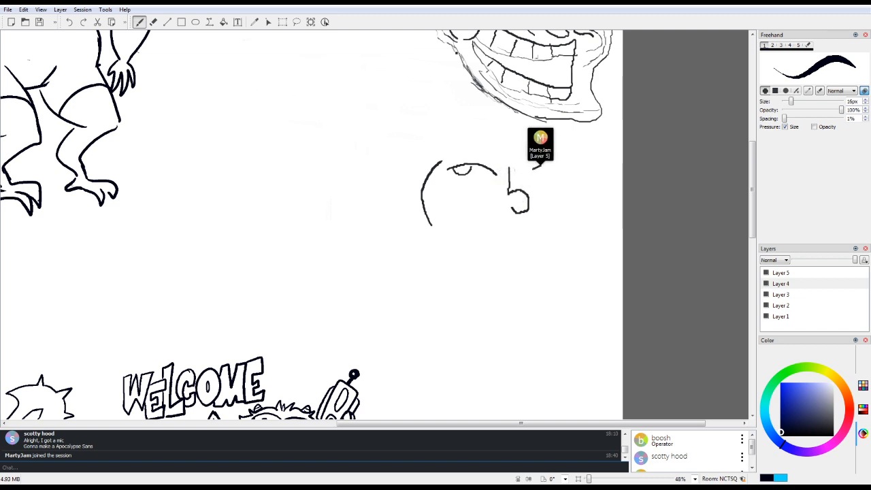
Step: Draw collarbone lines below the waving four-eyed monster's chin and retouch the top of its head
{"action": "left_click_drag", "start_coordinate": [438, 423], "coordinate": [181, 423]}
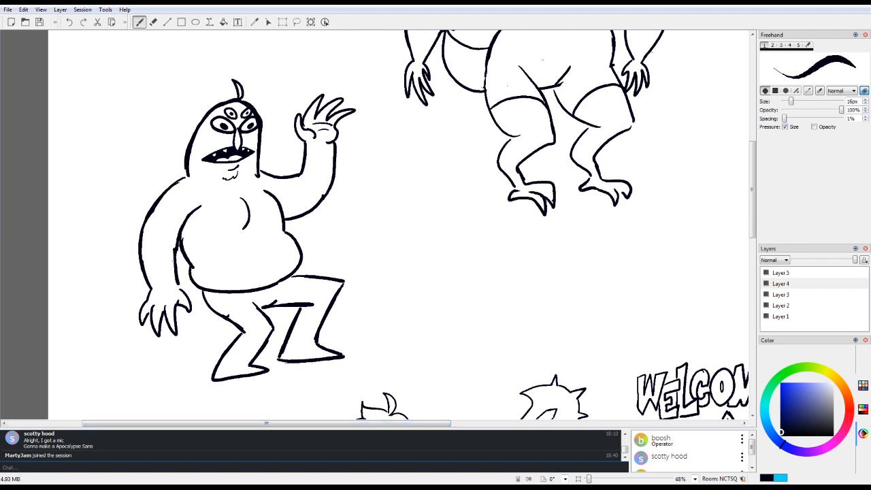
{"action": "mouse_move", "coordinate": [204, 179]}
{"action": "left_mouse_down"}
{"action": "mouse_move", "coordinate": [226, 188]}
{"action": "mouse_move", "coordinate": [256, 178]}
{"action": "left_mouse_up"}
{"action": "left_click_drag", "start_coordinate": [750, 191], "coordinate": [751, 114]}
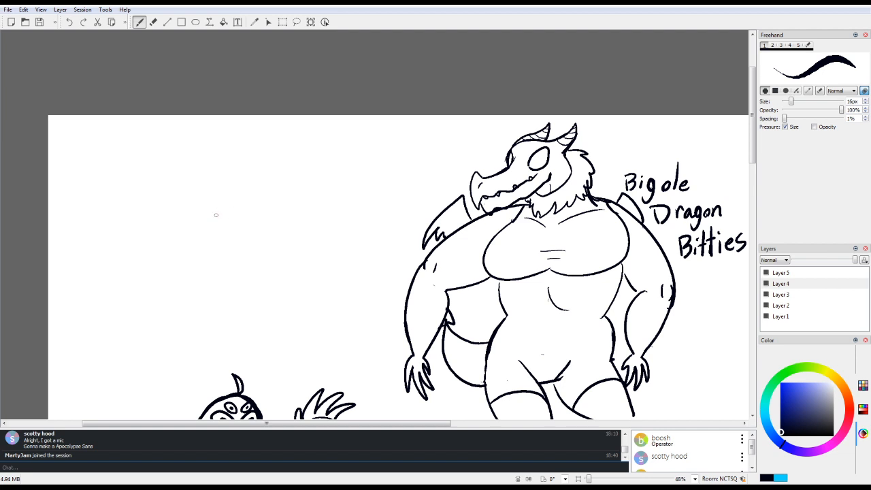
{"action": "mouse_move", "coordinate": [234, 393]}
{"action": "left_mouse_down"}
{"action": "mouse_move", "coordinate": [224, 376]}
{"action": "mouse_move", "coordinate": [221, 394]}
{"action": "left_mouse_up"}
Step: Draw a rounded square head outline in the blank area beside the girl with the spiked sword
{"action": "left_click_drag", "start_coordinate": [752, 122], "coordinate": [713, 245]}
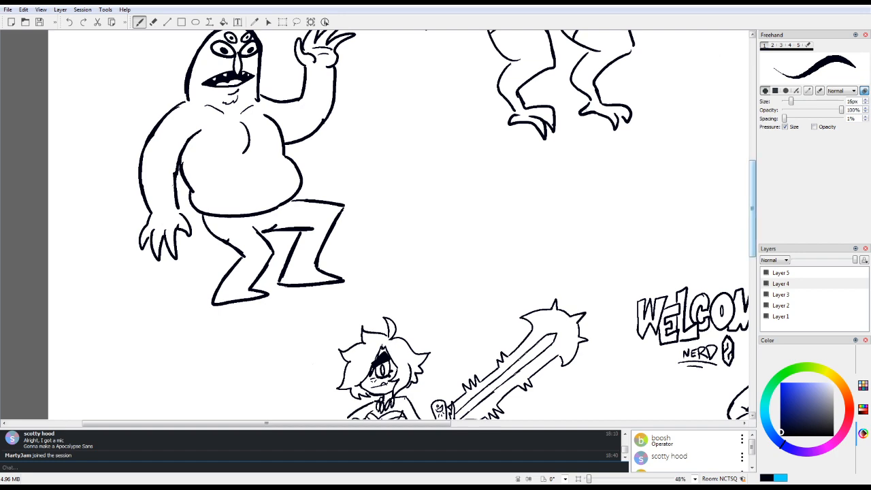
{"action": "left_click_drag", "start_coordinate": [752, 235], "coordinate": [752, 268]}
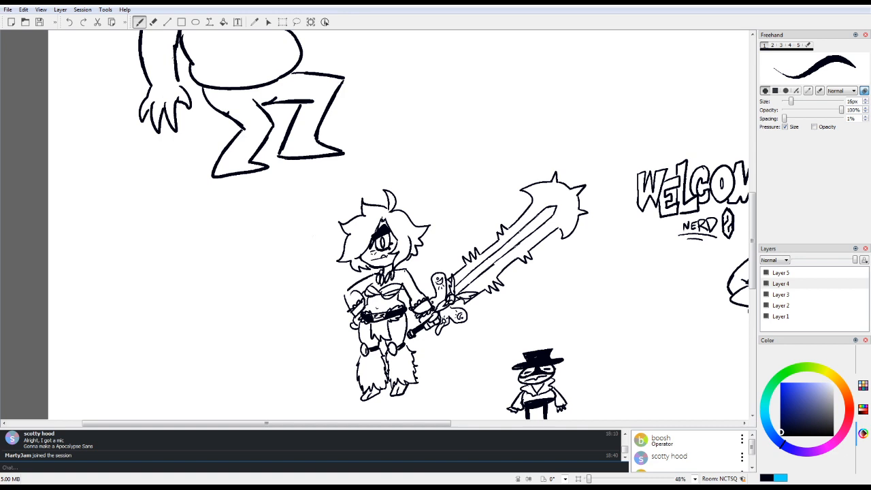
{"action": "left_click", "coordinate": [578, 480]}
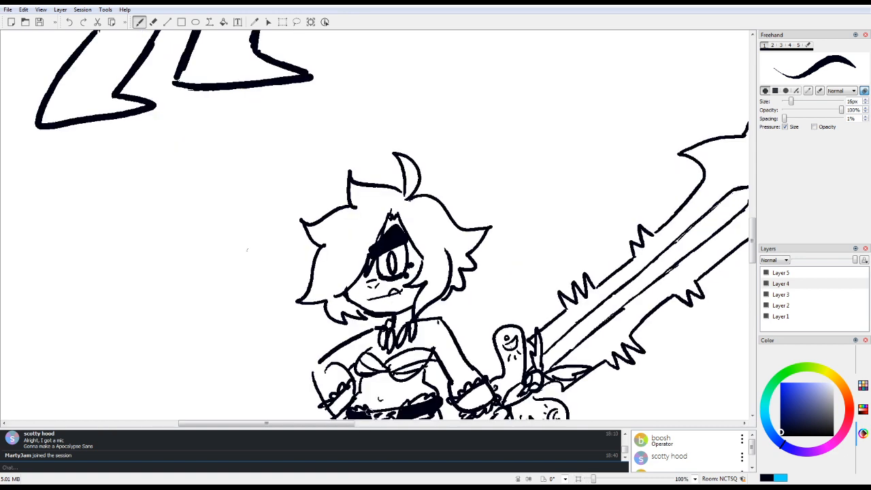
{"action": "left_click_drag", "start_coordinate": [247, 250], "coordinate": [577, 250]}
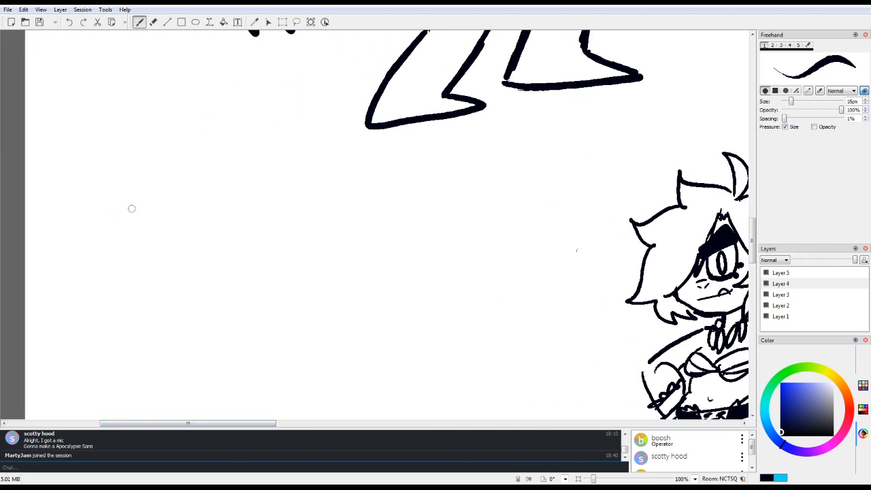
{"action": "mouse_move", "coordinate": [131, 201]}
{"action": "left_mouse_down"}
{"action": "mouse_move", "coordinate": [124, 307]}
{"action": "mouse_move", "coordinate": [129, 204]}
{"action": "mouse_move", "coordinate": [120, 293]}
{"action": "left_mouse_up"}
{"action": "left_click_drag", "start_coordinate": [122, 225], "coordinate": [123, 294]}
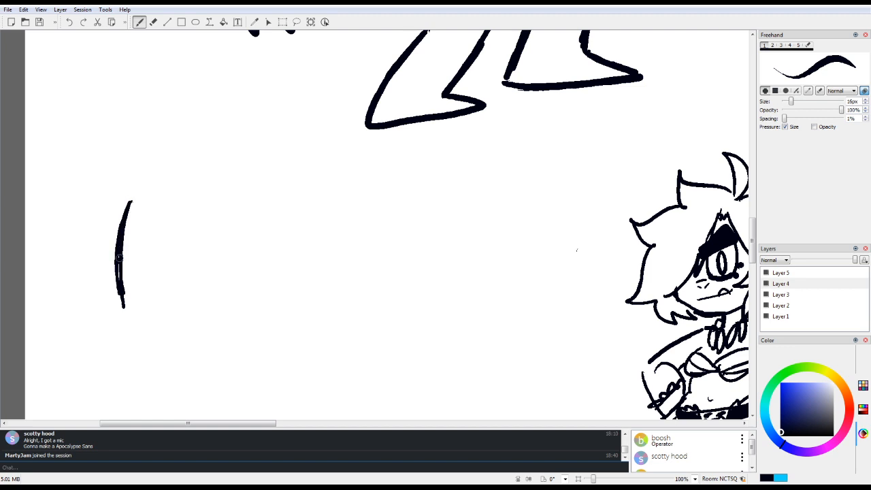
{"action": "mouse_move", "coordinate": [120, 261]}
{"action": "left_mouse_down"}
{"action": "mouse_move", "coordinate": [139, 198]}
{"action": "mouse_move", "coordinate": [224, 186]}
{"action": "mouse_move", "coordinate": [230, 193]}
{"action": "mouse_move", "coordinate": [228, 186]}
{"action": "mouse_move", "coordinate": [231, 292]}
{"action": "left_mouse_up"}
{"action": "mouse_move", "coordinate": [120, 252]}
{"action": "left_mouse_down"}
{"action": "mouse_move", "coordinate": [124, 310]}
{"action": "mouse_move", "coordinate": [180, 314]}
{"action": "mouse_move", "coordinate": [232, 282]}
{"action": "left_mouse_up"}
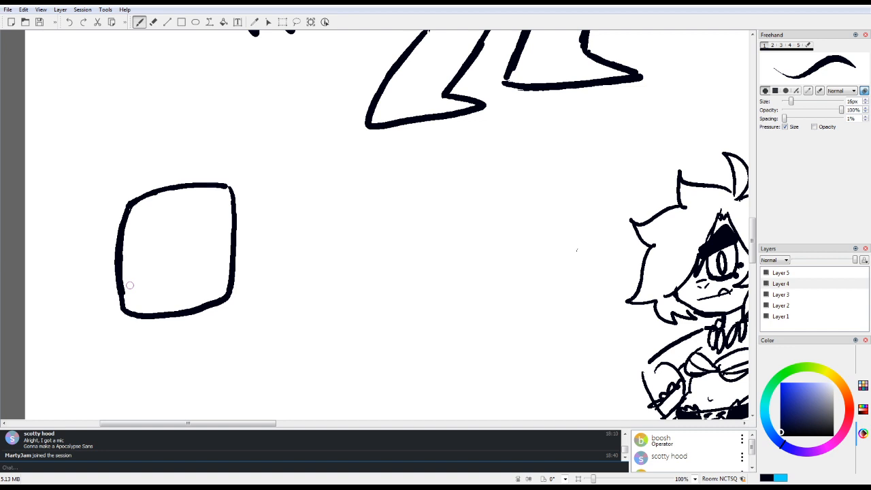
Step: Add two round eyes, a fanged mouth line, two rounded top ears and an oval side piece to the square head
{"action": "mouse_move", "coordinate": [128, 273]}
{"action": "left_mouse_down"}
{"action": "mouse_move", "coordinate": [142, 297]}
{"action": "mouse_move", "coordinate": [189, 293]}
{"action": "mouse_move", "coordinate": [221, 283]}
{"action": "mouse_move", "coordinate": [238, 251]}
{"action": "mouse_move", "coordinate": [224, 289]}
{"action": "left_mouse_up"}
{"action": "mouse_move", "coordinate": [188, 265]}
{"action": "left_mouse_down"}
{"action": "mouse_move", "coordinate": [176, 224]}
{"action": "mouse_move", "coordinate": [209, 251]}
{"action": "mouse_move", "coordinate": [170, 246]}
{"action": "left_mouse_up"}
{"action": "mouse_move", "coordinate": [123, 219]}
{"action": "left_mouse_down"}
{"action": "mouse_move", "coordinate": [134, 189]}
{"action": "mouse_move", "coordinate": [194, 186]}
{"action": "mouse_move", "coordinate": [206, 175]}
{"action": "mouse_move", "coordinate": [228, 181]}
{"action": "left_mouse_up"}
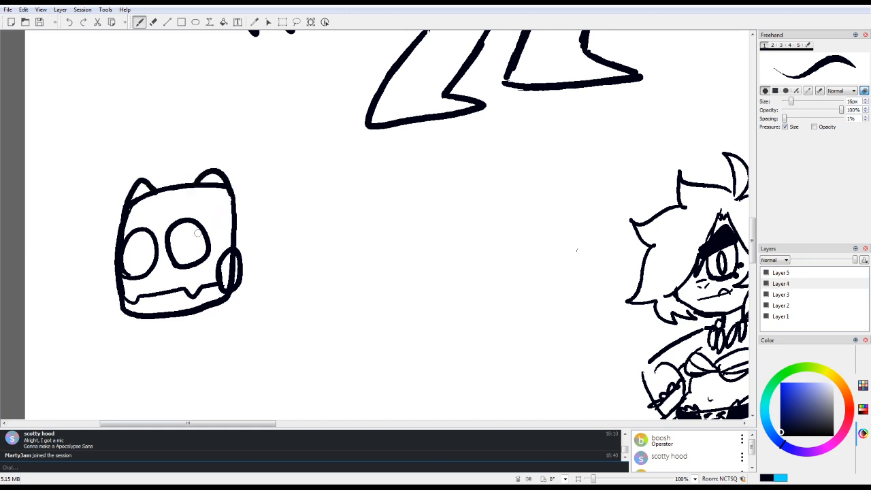
Step: Erase the head outline crossing the two top ears and redraw the smaller ear with a rounded shape
{"action": "key", "text": "e"}
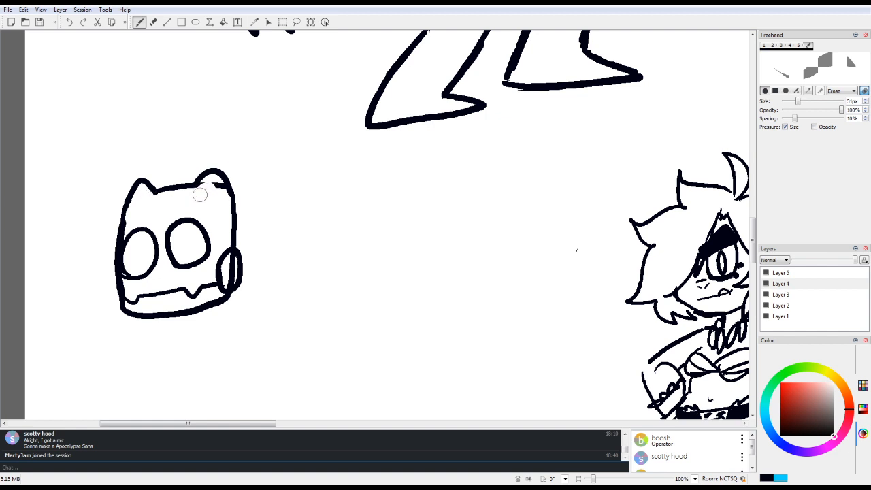
{"action": "left_click_drag", "start_coordinate": [213, 184], "coordinate": [220, 184]}
{"action": "mouse_move", "coordinate": [132, 222]}
{"action": "left_mouse_down"}
{"action": "mouse_move", "coordinate": [144, 197]}
{"action": "mouse_move", "coordinate": [127, 221]}
{"action": "mouse_move", "coordinate": [125, 213]}
{"action": "mouse_move", "coordinate": [140, 185]}
{"action": "mouse_move", "coordinate": [153, 192]}
{"action": "mouse_move", "coordinate": [139, 184]}
{"action": "mouse_move", "coordinate": [121, 224]}
{"action": "mouse_move", "coordinate": [132, 259]}
{"action": "mouse_move", "coordinate": [129, 192]}
{"action": "mouse_move", "coordinate": [134, 206]}
{"action": "mouse_move", "coordinate": [146, 189]}
{"action": "mouse_move", "coordinate": [128, 207]}
{"action": "mouse_move", "coordinate": [123, 194]}
{"action": "mouse_move", "coordinate": [143, 178]}
{"action": "left_mouse_up"}
{"action": "key", "text": "e"}
{"action": "key", "text": "e"}
{"action": "key", "text": "1"}
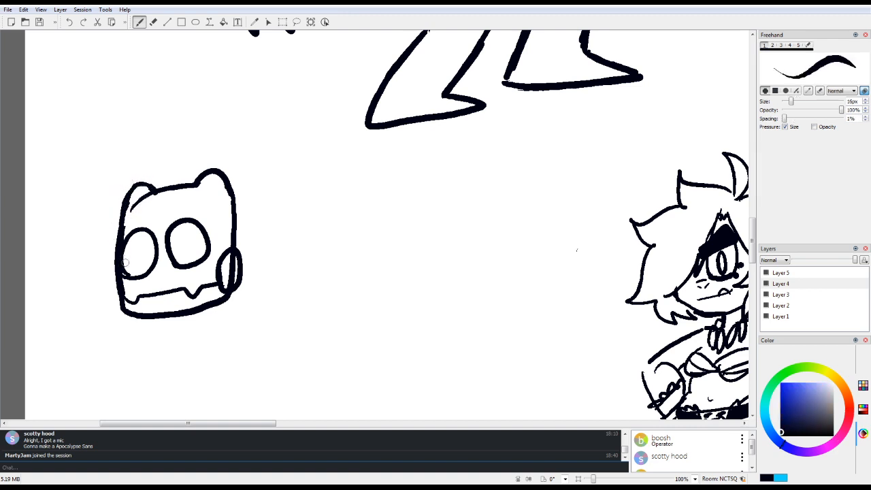
Step: Erase the head outline inside the oval side piece and draw a small curve within it
{"action": "key", "text": "e"}
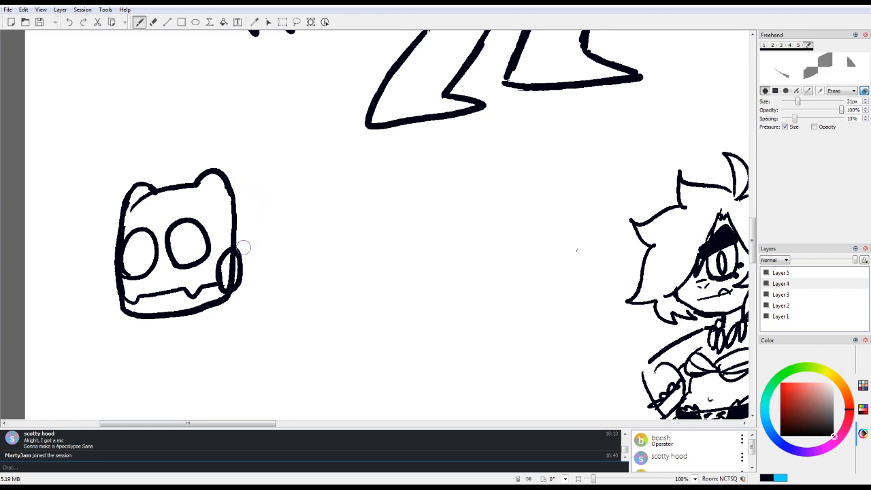
{"action": "mouse_move", "coordinate": [238, 251]}
{"action": "left_mouse_down"}
{"action": "mouse_move", "coordinate": [230, 276]}
{"action": "mouse_move", "coordinate": [233, 257]}
{"action": "mouse_move", "coordinate": [232, 266]}
{"action": "left_mouse_up"}
{"action": "key", "text": "1"}
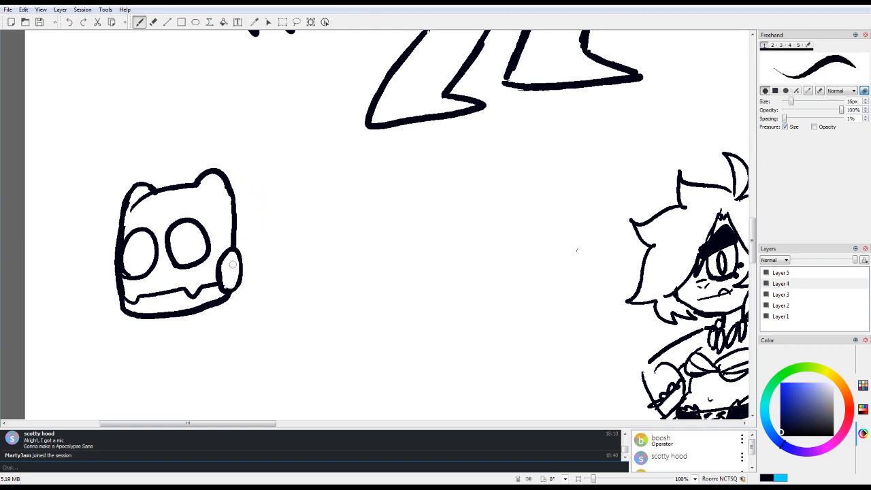
{"action": "left_click_drag", "start_coordinate": [232, 264], "coordinate": [230, 281]}
Step: Draw a pointed collar, a chest plate and a ball-shaped shoulder under the square head, and shade beneath the chin
{"action": "scroll", "coordinate": [727, 224], "scroll_direction": "down", "scroll_amount": 5}
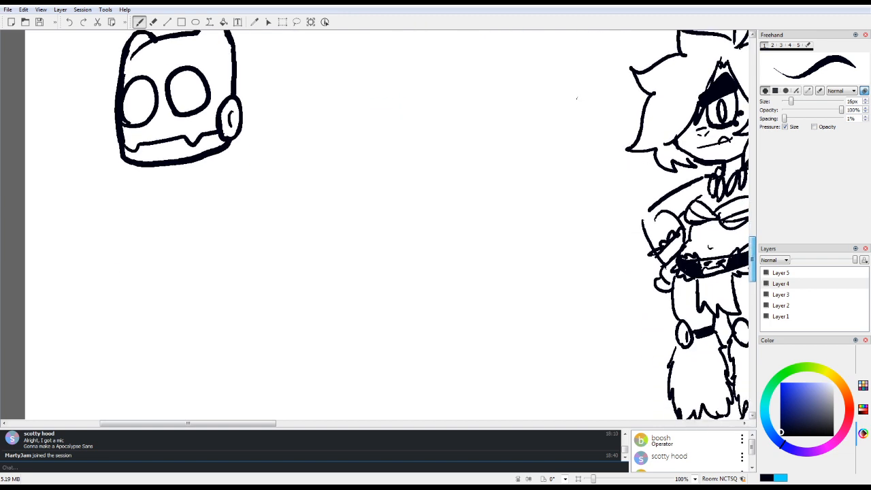
{"action": "mouse_move", "coordinate": [151, 177]}
{"action": "left_mouse_down"}
{"action": "mouse_move", "coordinate": [198, 167]}
{"action": "mouse_move", "coordinate": [139, 191]}
{"action": "mouse_move", "coordinate": [143, 203]}
{"action": "mouse_move", "coordinate": [172, 221]}
{"action": "mouse_move", "coordinate": [215, 196]}
{"action": "mouse_move", "coordinate": [221, 152]}
{"action": "left_mouse_up"}
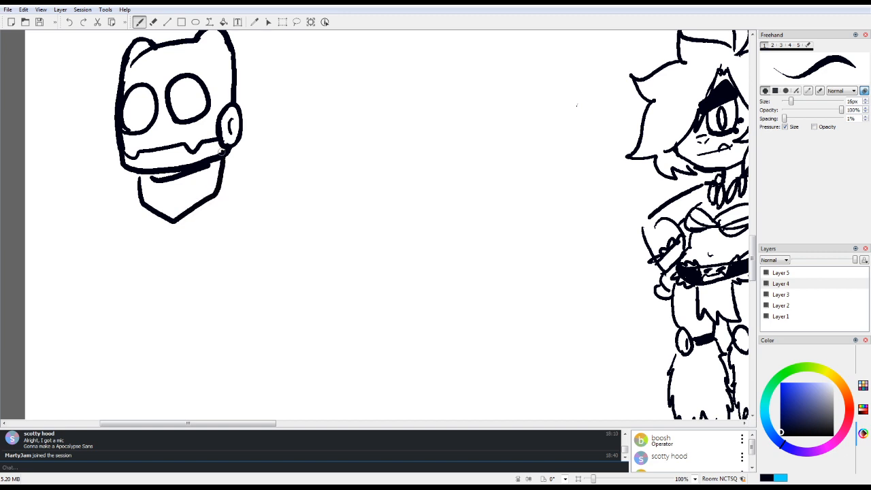
{"action": "mouse_move", "coordinate": [137, 203]}
{"action": "left_mouse_down"}
{"action": "mouse_move", "coordinate": [128, 221]}
{"action": "mouse_move", "coordinate": [146, 277]}
{"action": "mouse_move", "coordinate": [182, 281]}
{"action": "mouse_move", "coordinate": [236, 257]}
{"action": "left_mouse_up"}
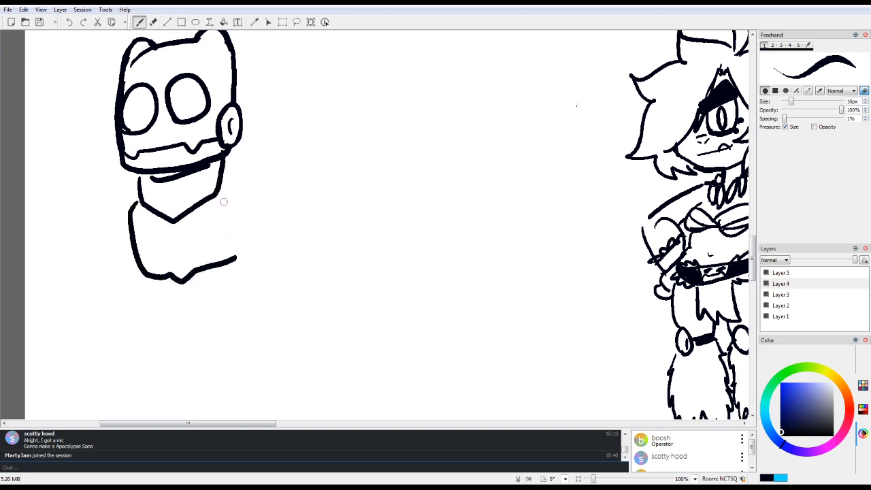
{"action": "left_click_drag", "start_coordinate": [221, 185], "coordinate": [230, 181]}
{"action": "mouse_move", "coordinate": [248, 222]}
{"action": "left_mouse_down"}
{"action": "mouse_move", "coordinate": [276, 185]}
{"action": "mouse_move", "coordinate": [239, 225]}
{"action": "mouse_move", "coordinate": [236, 260]}
{"action": "mouse_move", "coordinate": [241, 226]}
{"action": "left_mouse_up"}
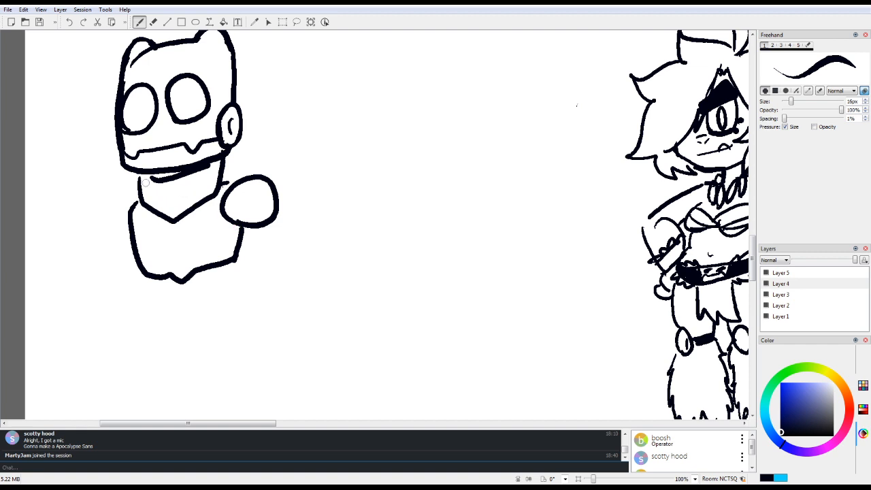
{"action": "left_click_drag", "start_coordinate": [153, 178], "coordinate": [201, 171]}
Step: Draw the robot's arm below the ball shoulder with a thin dark upper arm, elbow joint, bulky forearm and fingered hand
{"action": "mouse_move", "coordinate": [248, 229]}
{"action": "left_mouse_down"}
{"action": "mouse_move", "coordinate": [250, 243]}
{"action": "mouse_move", "coordinate": [257, 232]}
{"action": "mouse_move", "coordinate": [276, 279]}
{"action": "mouse_move", "coordinate": [263, 292]}
{"action": "mouse_move", "coordinate": [275, 307]}
{"action": "mouse_move", "coordinate": [254, 332]}
{"action": "mouse_move", "coordinate": [268, 353]}
{"action": "left_mouse_up"}
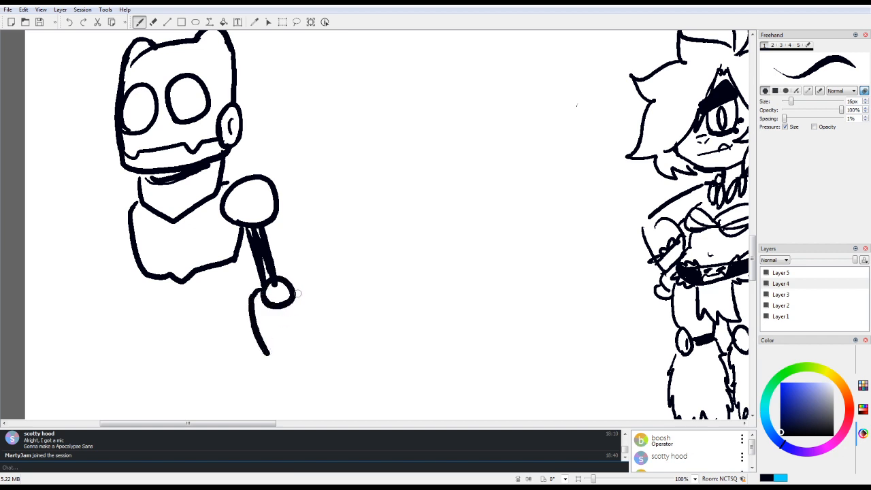
{"action": "mouse_move", "coordinate": [298, 294]}
{"action": "left_mouse_down"}
{"action": "mouse_move", "coordinate": [321, 349]}
{"action": "mouse_move", "coordinate": [289, 354]}
{"action": "mouse_move", "coordinate": [327, 369]}
{"action": "mouse_move", "coordinate": [312, 391]}
{"action": "mouse_move", "coordinate": [283, 390]}
{"action": "mouse_move", "coordinate": [271, 362]}
{"action": "left_mouse_up"}
{"action": "mouse_move", "coordinate": [285, 385]}
{"action": "left_mouse_down"}
{"action": "mouse_move", "coordinate": [311, 384]}
{"action": "mouse_move", "coordinate": [274, 416]}
{"action": "mouse_move", "coordinate": [296, 394]}
{"action": "mouse_move", "coordinate": [295, 417]}
{"action": "mouse_move", "coordinate": [308, 393]}
{"action": "mouse_move", "coordinate": [315, 416]}
{"action": "mouse_move", "coordinate": [330, 399]}
{"action": "left_mouse_up"}
{"action": "mouse_move", "coordinate": [271, 366]}
{"action": "left_mouse_down"}
{"action": "mouse_move", "coordinate": [256, 382]}
{"action": "mouse_move", "coordinate": [272, 394]}
{"action": "left_mouse_up"}
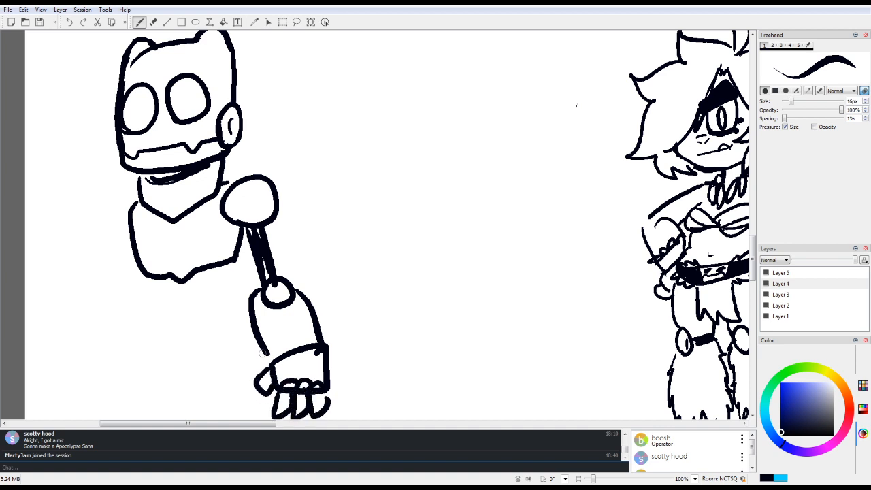
Step: Draw a tapered waist column below the robot's chest plate and fill it solid black
{"action": "mouse_move", "coordinate": [158, 280]}
{"action": "left_mouse_down"}
{"action": "mouse_move", "coordinate": [172, 328]}
{"action": "mouse_move", "coordinate": [175, 322]}
{"action": "left_mouse_up"}
{"action": "left_click_drag", "start_coordinate": [202, 273], "coordinate": [197, 330]}
{"action": "mouse_move", "coordinate": [170, 279]}
{"action": "left_mouse_down"}
{"action": "mouse_move", "coordinate": [178, 328]}
{"action": "mouse_move", "coordinate": [191, 280]}
{"action": "mouse_move", "coordinate": [197, 329]}
{"action": "left_mouse_up"}
{"action": "left_click_drag", "start_coordinate": [196, 271], "coordinate": [201, 283]}
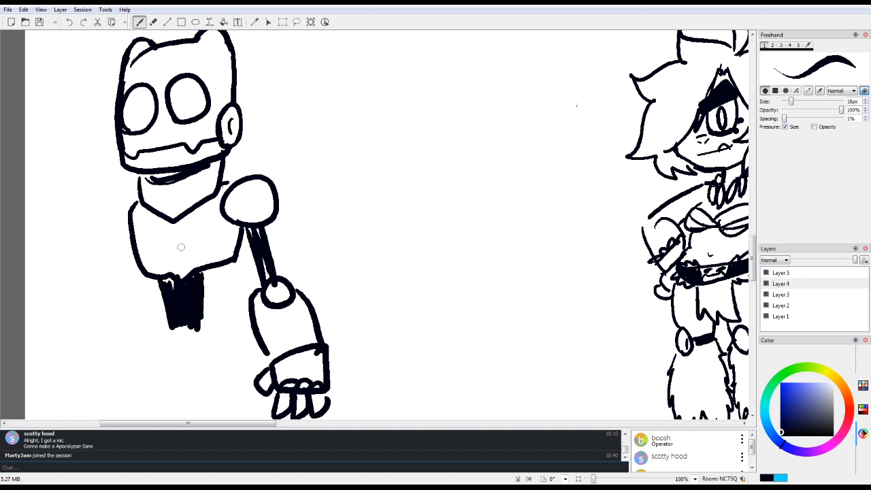
Step: Draw the robot's second arm with a partly hidden shoulder, black upper arm, small elbow joint and rounded forearm
{"action": "mouse_move", "coordinate": [124, 203]}
{"action": "left_mouse_down"}
{"action": "mouse_move", "coordinate": [107, 221]}
{"action": "mouse_move", "coordinate": [124, 252]}
{"action": "mouse_move", "coordinate": [104, 321]}
{"action": "left_mouse_up"}
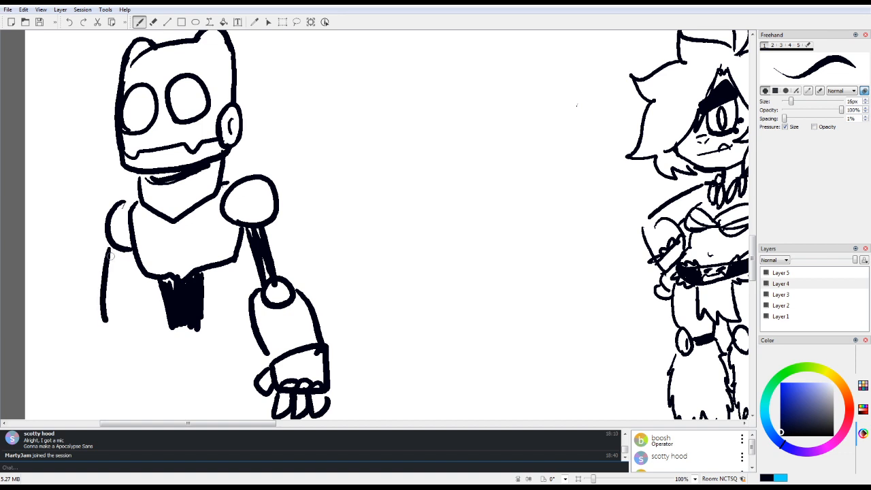
{"action": "mouse_move", "coordinate": [120, 246]}
{"action": "left_mouse_down"}
{"action": "mouse_move", "coordinate": [115, 306]}
{"action": "mouse_move", "coordinate": [124, 314]}
{"action": "mouse_move", "coordinate": [92, 313]}
{"action": "mouse_move", "coordinate": [105, 332]}
{"action": "mouse_move", "coordinate": [126, 310]}
{"action": "mouse_move", "coordinate": [98, 387]}
{"action": "left_mouse_up"}
{"action": "mouse_move", "coordinate": [127, 311]}
{"action": "left_mouse_down"}
{"action": "mouse_move", "coordinate": [137, 379]}
{"action": "mouse_move", "coordinate": [127, 387]}
{"action": "left_mouse_up"}
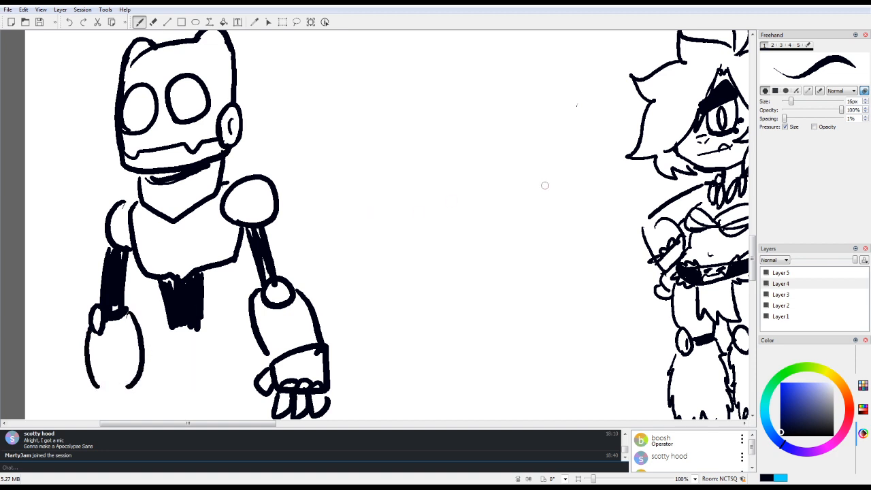
Step: Draw a rounded hip ring with a black buckled belt under the waist column, and a fingered hand on the second arm
{"action": "scroll", "coordinate": [178, 244], "scroll_direction": "down", "scroll_amount": 3}
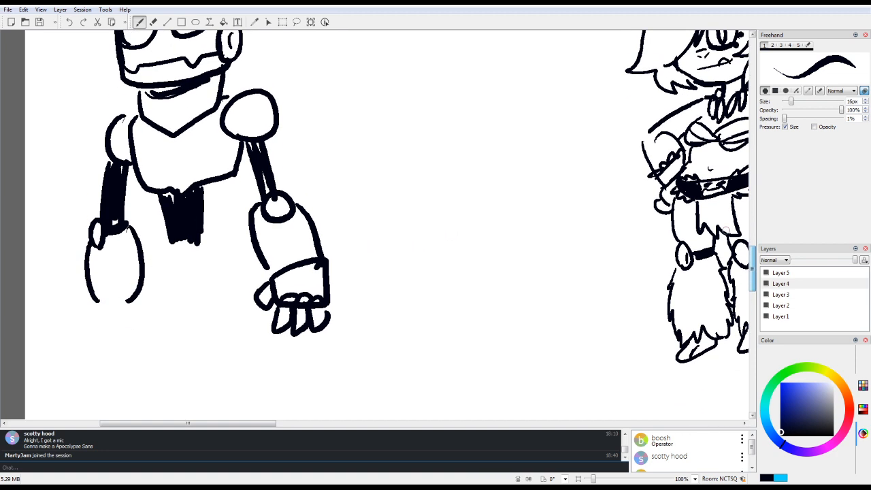
{"action": "mouse_move", "coordinate": [179, 243]}
{"action": "left_mouse_down"}
{"action": "mouse_move", "coordinate": [209, 238]}
{"action": "mouse_move", "coordinate": [167, 231]}
{"action": "mouse_move", "coordinate": [162, 262]}
{"action": "left_mouse_up"}
{"action": "mouse_move", "coordinate": [193, 230]}
{"action": "left_mouse_down"}
{"action": "mouse_move", "coordinate": [198, 260]}
{"action": "mouse_move", "coordinate": [157, 260]}
{"action": "mouse_move", "coordinate": [174, 267]}
{"action": "mouse_move", "coordinate": [172, 276]}
{"action": "mouse_move", "coordinate": [180, 267]}
{"action": "mouse_move", "coordinate": [153, 262]}
{"action": "mouse_move", "coordinate": [156, 276]}
{"action": "mouse_move", "coordinate": [218, 257]}
{"action": "left_mouse_up"}
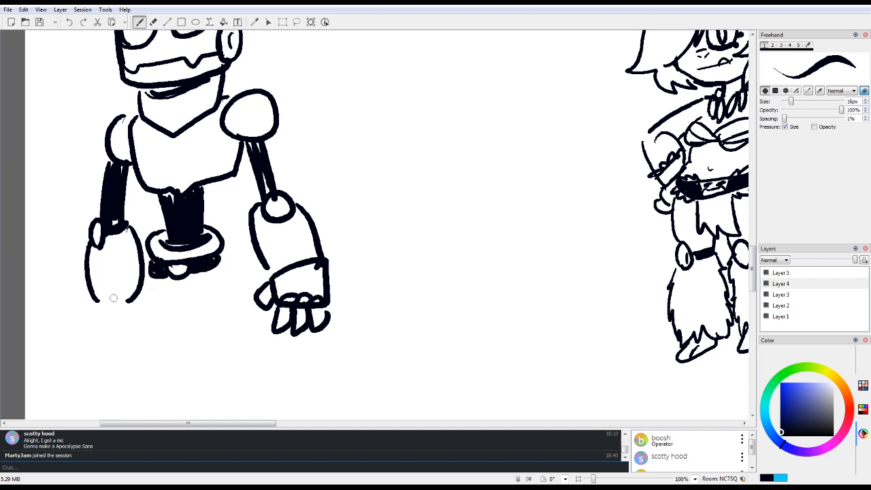
{"action": "mouse_move", "coordinate": [91, 310]}
{"action": "left_mouse_down"}
{"action": "mouse_move", "coordinate": [140, 308]}
{"action": "mouse_move", "coordinate": [132, 341]}
{"action": "mouse_move", "coordinate": [95, 343]}
{"action": "mouse_move", "coordinate": [92, 307]}
{"action": "left_mouse_up"}
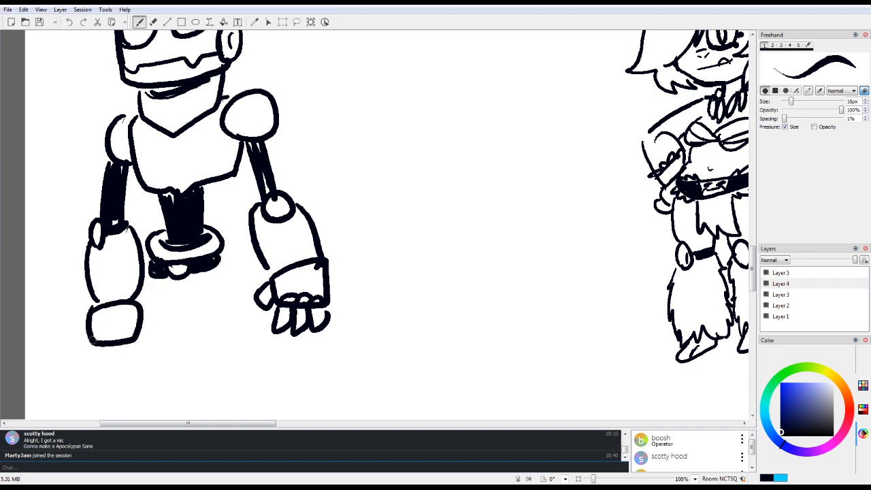
{"action": "mouse_move", "coordinate": [92, 341]}
{"action": "left_mouse_down"}
{"action": "mouse_move", "coordinate": [130, 341]}
{"action": "mouse_move", "coordinate": [93, 369]}
{"action": "mouse_move", "coordinate": [107, 367]}
{"action": "mouse_move", "coordinate": [106, 345]}
{"action": "mouse_move", "coordinate": [112, 372]}
{"action": "mouse_move", "coordinate": [126, 366]}
{"action": "mouse_move", "coordinate": [119, 344]}
{"action": "mouse_move", "coordinate": [137, 358]}
{"action": "mouse_move", "coordinate": [138, 331]}
{"action": "left_mouse_up"}
Step: Draw wide flared trouser legs with a crotch line below the belt, and thicken the black fill of both upper arms
{"action": "mouse_move", "coordinate": [148, 272]}
{"action": "left_mouse_down"}
{"action": "mouse_move", "coordinate": [140, 305]}
{"action": "mouse_move", "coordinate": [201, 293]}
{"action": "left_mouse_up"}
{"action": "mouse_move", "coordinate": [181, 304]}
{"action": "left_mouse_down"}
{"action": "mouse_move", "coordinate": [175, 390]}
{"action": "mouse_move", "coordinate": [126, 367]}
{"action": "left_mouse_up"}
{"action": "left_click_drag", "start_coordinate": [195, 306], "coordinate": [193, 383]}
{"action": "mouse_move", "coordinate": [219, 256]}
{"action": "left_mouse_down"}
{"action": "mouse_move", "coordinate": [260, 346]}
{"action": "mouse_move", "coordinate": [227, 379]}
{"action": "mouse_move", "coordinate": [204, 385]}
{"action": "left_mouse_up"}
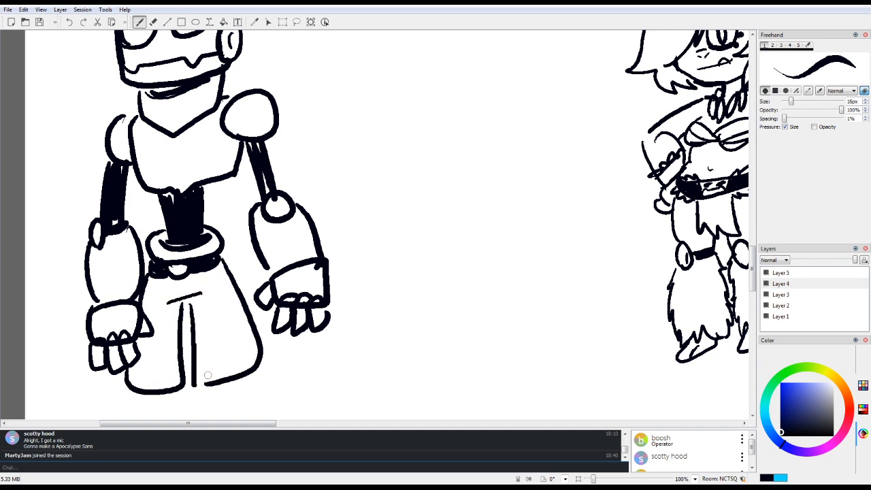
{"action": "mouse_move", "coordinate": [256, 153]}
{"action": "left_mouse_down"}
{"action": "mouse_move", "coordinate": [272, 184]}
{"action": "mouse_move", "coordinate": [273, 143]}
{"action": "mouse_move", "coordinate": [281, 187]}
{"action": "left_mouse_up"}
{"action": "left_click_drag", "start_coordinate": [106, 162], "coordinate": [100, 215]}
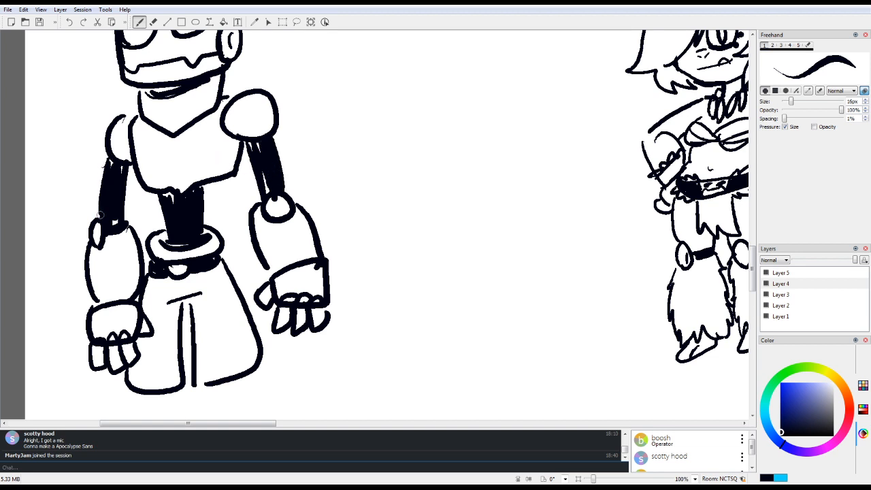
Step: Widen the robot's black arm and waist fills, and draw a black shin, ankle ring and clawed foot below the first trouser leg
{"action": "left_click_drag", "start_coordinate": [128, 166], "coordinate": [127, 179]}
{"action": "mouse_move", "coordinate": [207, 195]}
{"action": "left_mouse_down"}
{"action": "mouse_move", "coordinate": [203, 233]}
{"action": "mouse_move", "coordinate": [214, 185]}
{"action": "mouse_move", "coordinate": [205, 215]}
{"action": "left_mouse_up"}
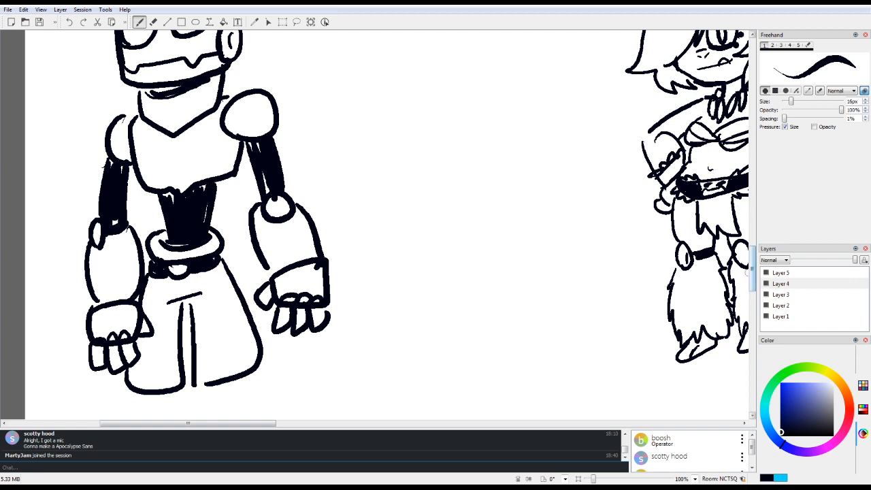
{"action": "scroll", "coordinate": [753, 268], "scroll_direction": "down", "scroll_amount": 5}
{"action": "mouse_move", "coordinate": [142, 257]}
{"action": "left_mouse_down"}
{"action": "mouse_move", "coordinate": [145, 294]}
{"action": "mouse_move", "coordinate": [154, 260]}
{"action": "mouse_move", "coordinate": [152, 300]}
{"action": "mouse_move", "coordinate": [156, 260]}
{"action": "mouse_move", "coordinate": [145, 311]}
{"action": "mouse_move", "coordinate": [146, 257]}
{"action": "mouse_move", "coordinate": [146, 314]}
{"action": "mouse_move", "coordinate": [147, 298]}
{"action": "mouse_move", "coordinate": [130, 319]}
{"action": "mouse_move", "coordinate": [155, 322]}
{"action": "mouse_move", "coordinate": [150, 308]}
{"action": "mouse_move", "coordinate": [96, 342]}
{"action": "mouse_move", "coordinate": [111, 332]}
{"action": "mouse_move", "coordinate": [100, 351]}
{"action": "mouse_move", "coordinate": [129, 365]}
{"action": "mouse_move", "coordinate": [156, 324]}
{"action": "left_mouse_up"}
{"action": "mouse_move", "coordinate": [95, 347]}
{"action": "left_mouse_down"}
{"action": "mouse_move", "coordinate": [86, 369]}
{"action": "mouse_move", "coordinate": [102, 358]}
{"action": "left_mouse_up"}
{"action": "mouse_move", "coordinate": [106, 359]}
{"action": "left_mouse_down"}
{"action": "mouse_move", "coordinate": [103, 379]}
{"action": "mouse_move", "coordinate": [128, 362]}
{"action": "left_mouse_up"}
Step: Draw the second black shin with ankle ring and clawed foot, and add small toe-knuckle and trouser-fly details
{"action": "mouse_move", "coordinate": [218, 249]}
{"action": "left_mouse_down"}
{"action": "mouse_move", "coordinate": [225, 284]}
{"action": "mouse_move", "coordinate": [234, 281]}
{"action": "left_mouse_up"}
{"action": "mouse_move", "coordinate": [238, 235]}
{"action": "left_mouse_down"}
{"action": "mouse_move", "coordinate": [233, 281]}
{"action": "mouse_move", "coordinate": [230, 238]}
{"action": "left_mouse_up"}
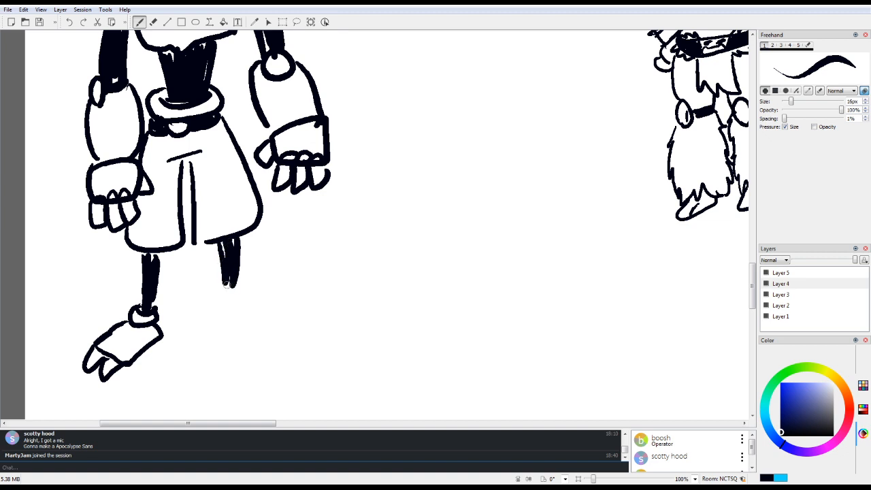
{"action": "mouse_move", "coordinate": [226, 284]}
{"action": "left_mouse_down"}
{"action": "mouse_move", "coordinate": [233, 291]}
{"action": "mouse_move", "coordinate": [213, 284]}
{"action": "mouse_move", "coordinate": [246, 291]}
{"action": "mouse_move", "coordinate": [236, 279]}
{"action": "mouse_move", "coordinate": [205, 299]}
{"action": "mouse_move", "coordinate": [208, 312]}
{"action": "mouse_move", "coordinate": [238, 332]}
{"action": "mouse_move", "coordinate": [277, 318]}
{"action": "mouse_move", "coordinate": [248, 338]}
{"action": "mouse_move", "coordinate": [280, 330]}
{"action": "left_mouse_up"}
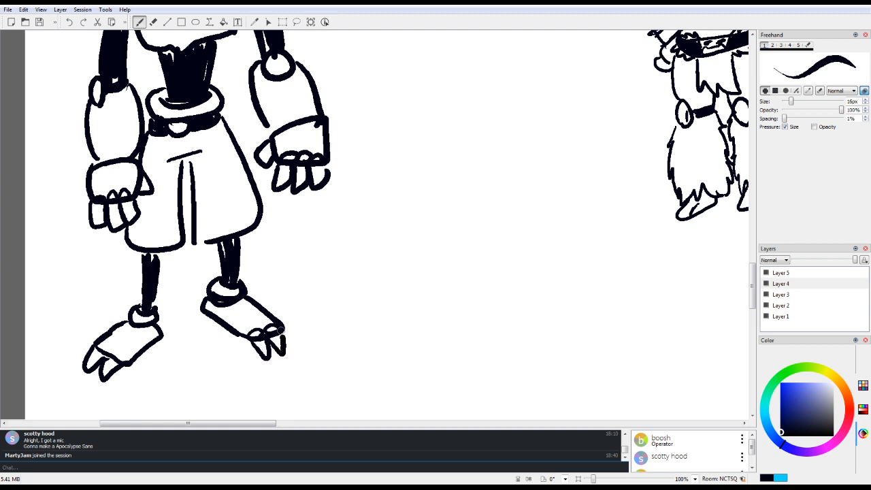
{"action": "left_click_drag", "start_coordinate": [101, 349], "coordinate": [129, 355]}
{"action": "left_click_drag", "start_coordinate": [171, 162], "coordinate": [198, 154]}
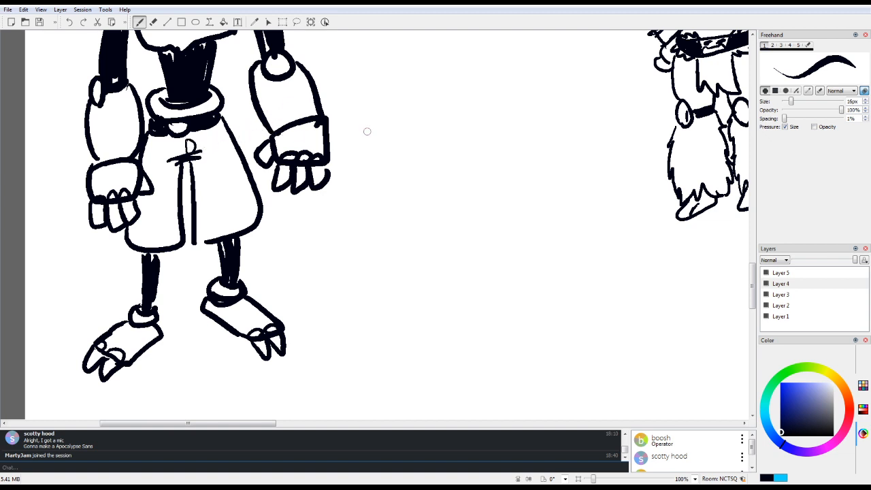
Step: Draw a short vertical centre line on the robot's chest plate and fill the neck gap under the jaw black
{"action": "left_click_drag", "start_coordinate": [752, 275], "coordinate": [752, 240]}
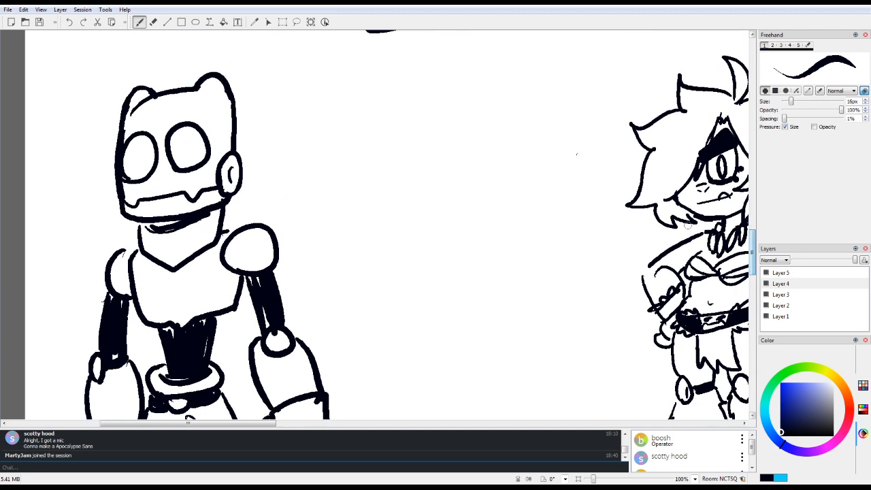
{"action": "left_click_drag", "start_coordinate": [174, 281], "coordinate": [178, 311]}
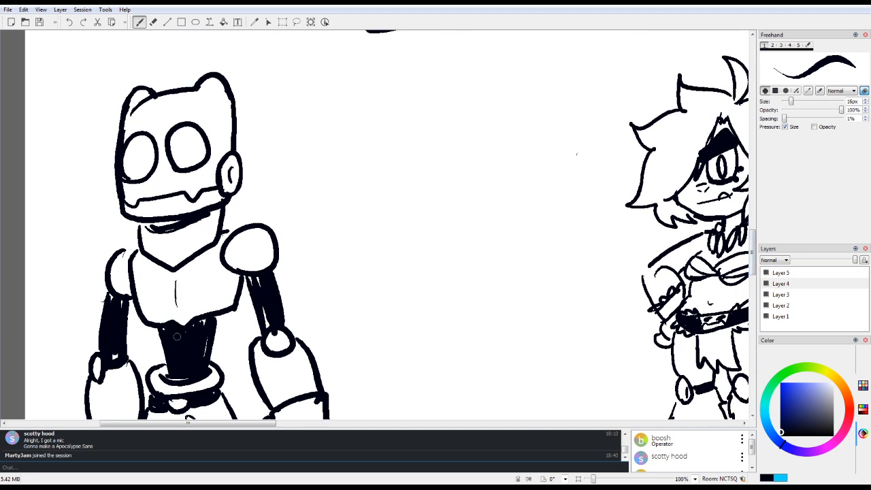
{"action": "left_click_drag", "start_coordinate": [159, 219], "coordinate": [175, 221]}
{"action": "left_click_drag", "start_coordinate": [143, 225], "coordinate": [159, 224]}
Step: Add curved panel lines to both shoulder balls and small detail marks to the ear and elbow joints
{"action": "left_click_drag", "start_coordinate": [229, 249], "coordinate": [271, 261]}
{"action": "left_click_drag", "start_coordinate": [110, 272], "coordinate": [131, 273]}
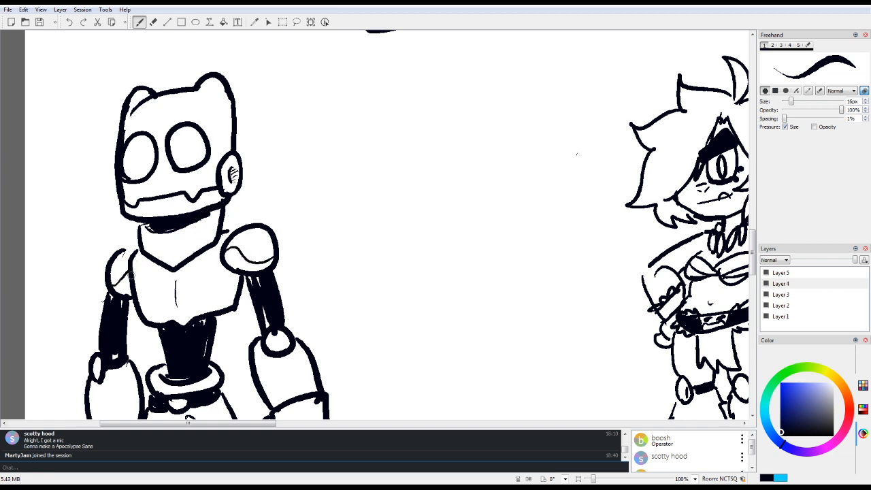
{"action": "left_click_drag", "start_coordinate": [273, 339], "coordinate": [283, 344]}
{"action": "left_click_drag", "start_coordinate": [94, 368], "coordinate": [99, 361]}
Step: Thicken the black shins and draw narrow cuffs under both trouser legs, erasing the black inside the cuffs
{"action": "scroll", "coordinate": [577, 155], "scroll_direction": "down", "scroll_amount": 5}
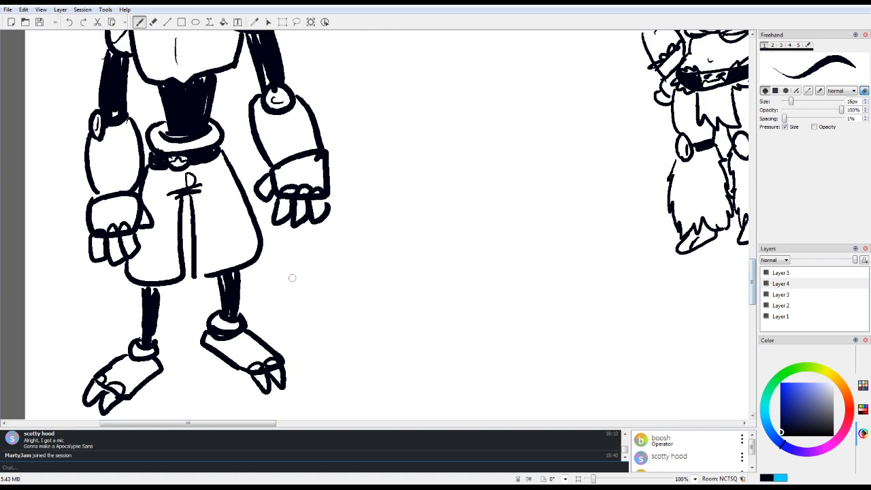
{"action": "mouse_move", "coordinate": [162, 288]}
{"action": "left_mouse_down"}
{"action": "mouse_move", "coordinate": [160, 309]}
{"action": "mouse_move", "coordinate": [158, 291]}
{"action": "left_mouse_up"}
{"action": "mouse_move", "coordinate": [142, 345]}
{"action": "left_mouse_down"}
{"action": "mouse_move", "coordinate": [142, 292]}
{"action": "mouse_move", "coordinate": [244, 260]}
{"action": "left_mouse_up"}
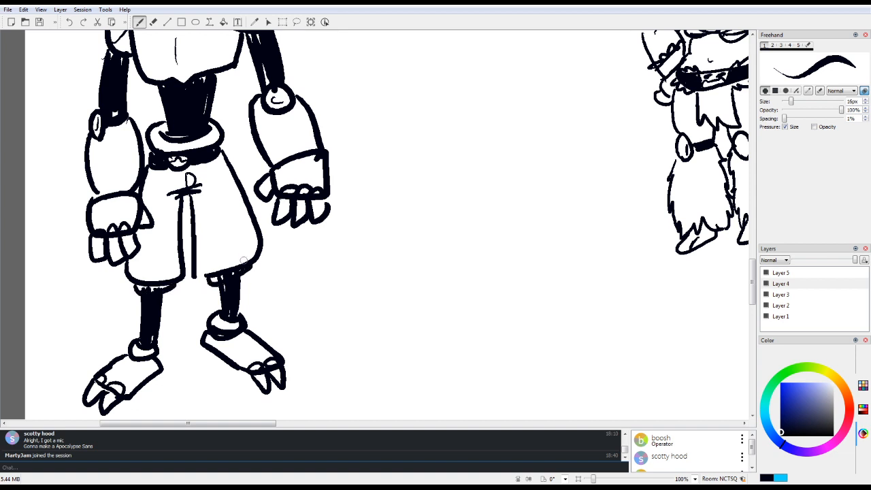
{"action": "key", "text": "e"}
{"action": "mouse_move", "coordinate": [141, 289]}
{"action": "left_mouse_down"}
{"action": "mouse_move", "coordinate": [243, 262]}
{"action": "mouse_move", "coordinate": [219, 272]}
{"action": "left_mouse_up"}
{"action": "key", "text": "e"}
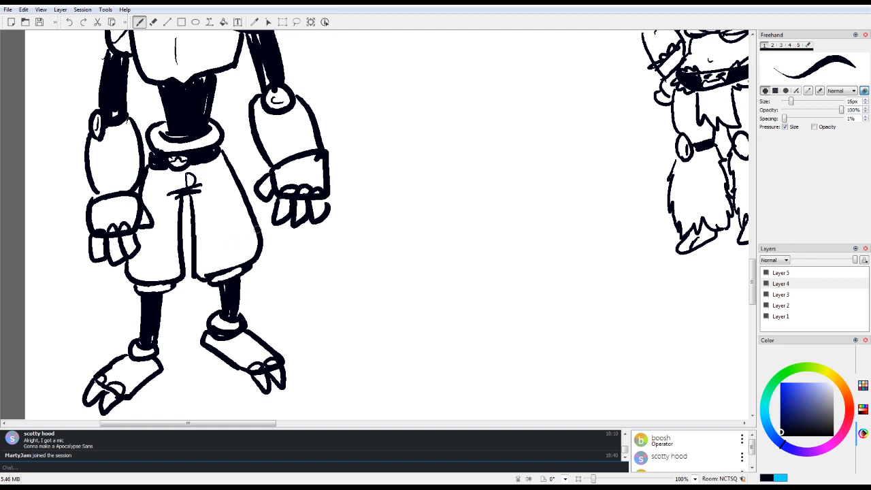
Step: Redraw the lower outer corner of the first trouser leg wider and erase the old line inside it
{"action": "left_click_drag", "start_coordinate": [117, 268], "coordinate": [139, 286]}
{"action": "key", "text": "e"}
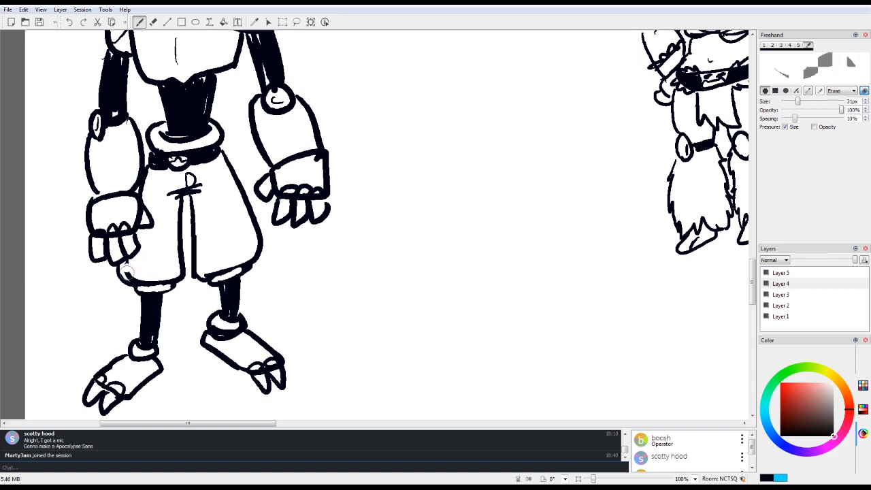
{"action": "mouse_move", "coordinate": [127, 266]}
{"action": "left_mouse_down"}
{"action": "mouse_move", "coordinate": [134, 277]}
{"action": "mouse_move", "coordinate": [134, 262]}
{"action": "left_mouse_up"}
{"action": "key", "text": "e"}
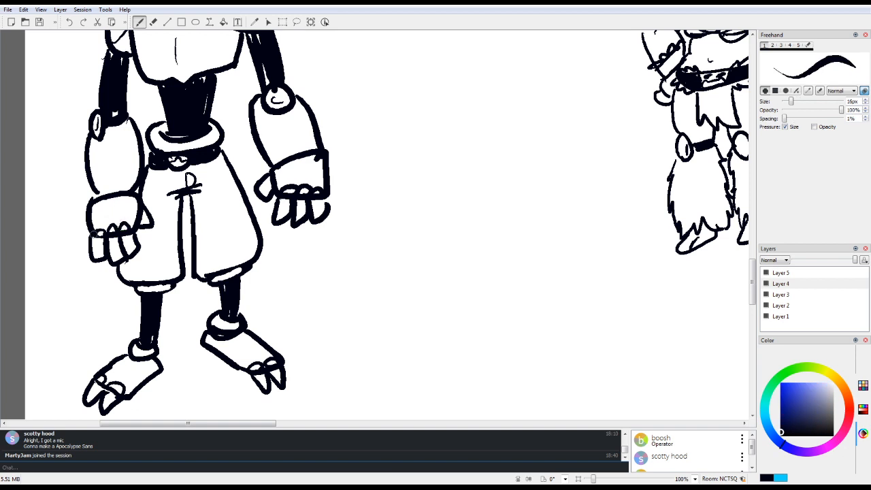
Step: Draw joint lines across the fingers of both robot hands and refine both thumbs
{"action": "mouse_move", "coordinate": [91, 253]}
{"action": "left_mouse_down"}
{"action": "mouse_move", "coordinate": [102, 273]}
{"action": "mouse_move", "coordinate": [114, 261]}
{"action": "left_mouse_up"}
{"action": "mouse_move", "coordinate": [91, 243]}
{"action": "left_mouse_down"}
{"action": "mouse_move", "coordinate": [120, 242]}
{"action": "mouse_move", "coordinate": [123, 253]}
{"action": "mouse_move", "coordinate": [134, 237]}
{"action": "mouse_move", "coordinate": [137, 244]}
{"action": "left_mouse_up"}
{"action": "mouse_move", "coordinate": [279, 212]}
{"action": "left_mouse_down"}
{"action": "mouse_move", "coordinate": [295, 201]}
{"action": "mouse_move", "coordinate": [289, 210]}
{"action": "left_mouse_up"}
{"action": "left_click_drag", "start_coordinate": [295, 213], "coordinate": [328, 202]}
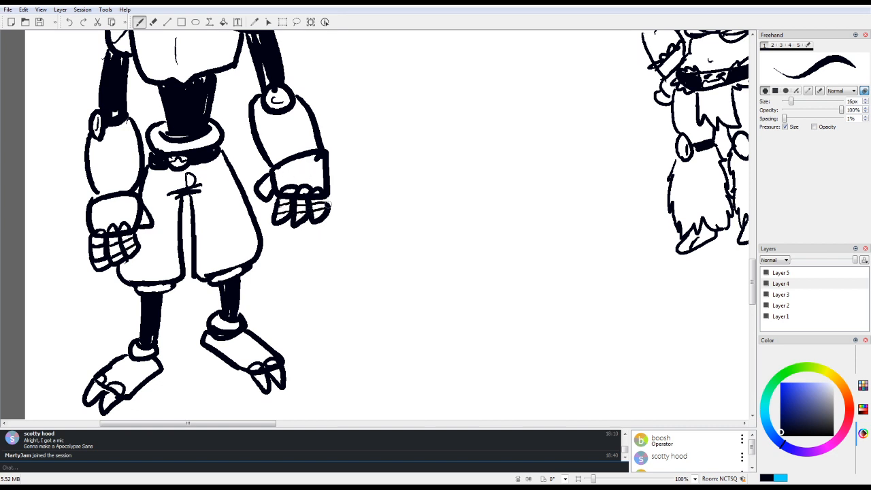
{"action": "left_click_drag", "start_coordinate": [271, 179], "coordinate": [278, 194]}
{"action": "left_click_drag", "start_coordinate": [143, 213], "coordinate": [153, 230]}
Step: Shade the inner rims of both robot eyes with thick black crescents
{"action": "scroll", "coordinate": [388, 225], "scroll_direction": "up", "scroll_amount": 5}
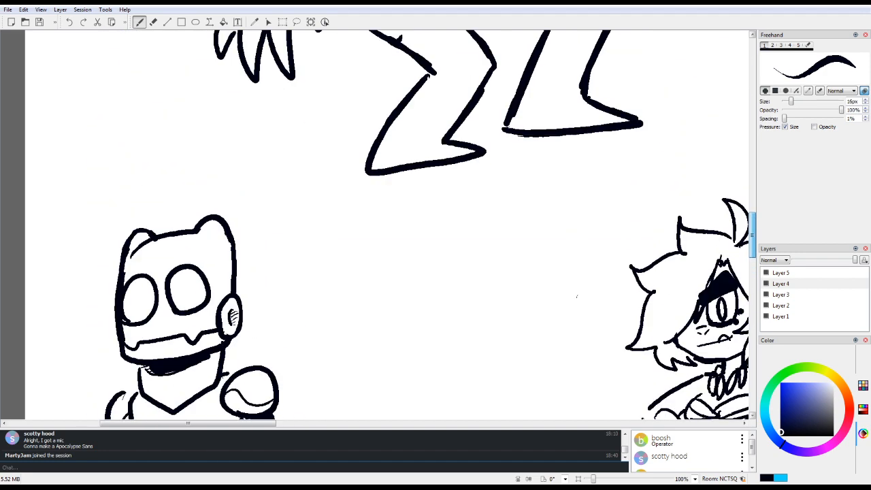
{"action": "mouse_move", "coordinate": [179, 141]}
{"action": "left_mouse_down"}
{"action": "mouse_move", "coordinate": [181, 180]}
{"action": "mouse_move", "coordinate": [176, 139]}
{"action": "mouse_move", "coordinate": [134, 192]}
{"action": "mouse_move", "coordinate": [136, 151]}
{"action": "mouse_move", "coordinate": [128, 181]}
{"action": "mouse_move", "coordinate": [133, 191]}
{"action": "mouse_move", "coordinate": [127, 170]}
{"action": "mouse_move", "coordinate": [131, 195]}
{"action": "mouse_move", "coordinate": [174, 170]}
{"action": "mouse_move", "coordinate": [184, 181]}
{"action": "left_mouse_up"}
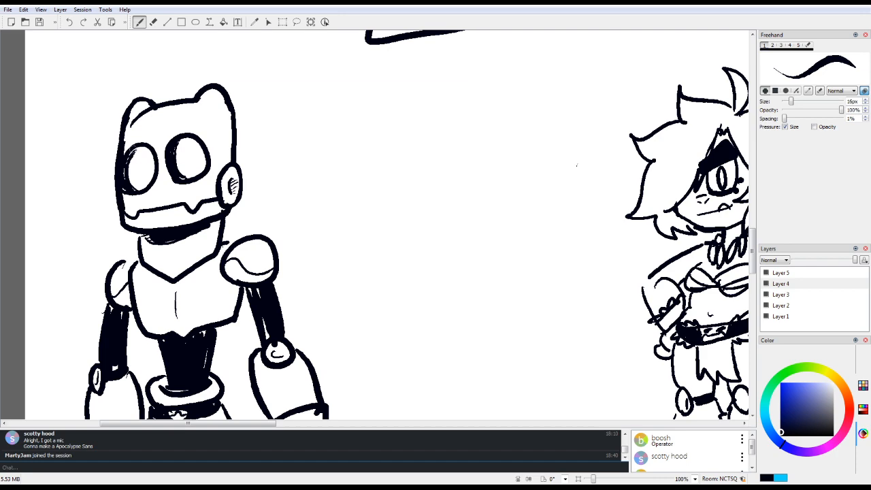
{"action": "left_click_drag", "start_coordinate": [133, 151], "coordinate": [125, 168]}
Step: Start a new creature in the blank space beside the smiling face doodle, drawing a domed head with a gaping mouth and chin line
{"action": "mouse_move", "coordinate": [245, 423]}
{"action": "left_mouse_down"}
{"action": "mouse_move", "coordinate": [571, 423]}
{"action": "mouse_move", "coordinate": [329, 423]}
{"action": "mouse_move", "coordinate": [671, 405]}
{"action": "mouse_move", "coordinate": [662, 409]}
{"action": "left_mouse_up"}
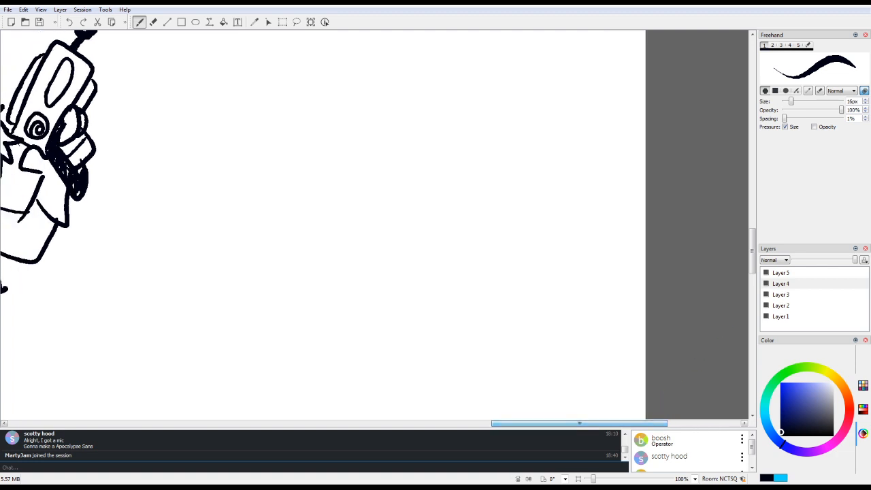
{"action": "mouse_move", "coordinate": [752, 252]}
{"action": "left_mouse_down"}
{"action": "mouse_move", "coordinate": [752, 172]}
{"action": "mouse_move", "coordinate": [752, 184]}
{"action": "left_mouse_up"}
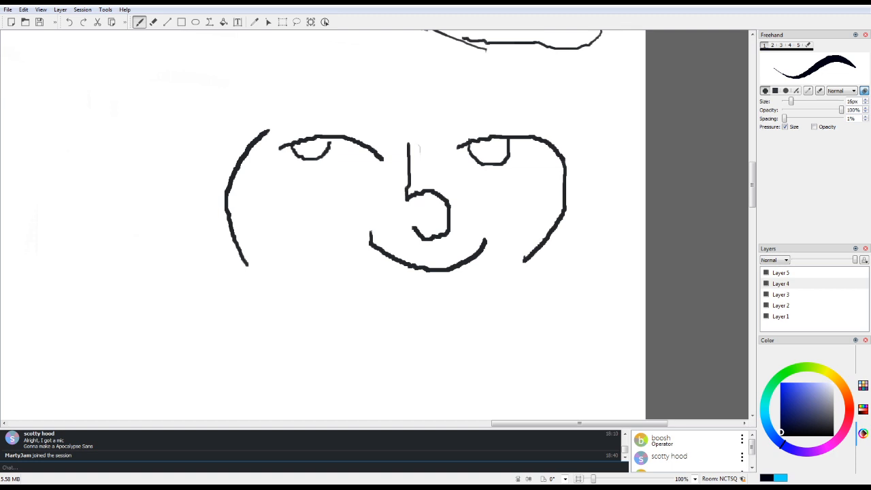
{"action": "left_click_drag", "start_coordinate": [593, 479], "coordinate": [590, 479]}
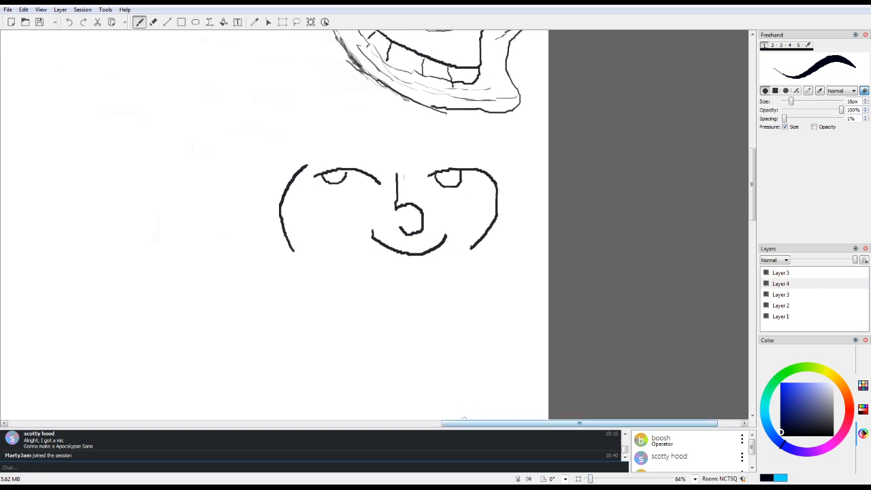
{"action": "mouse_move", "coordinate": [466, 423]}
{"action": "left_mouse_down"}
{"action": "mouse_move", "coordinate": [356, 423]}
{"action": "mouse_move", "coordinate": [468, 423]}
{"action": "mouse_move", "coordinate": [455, 423]}
{"action": "left_mouse_up"}
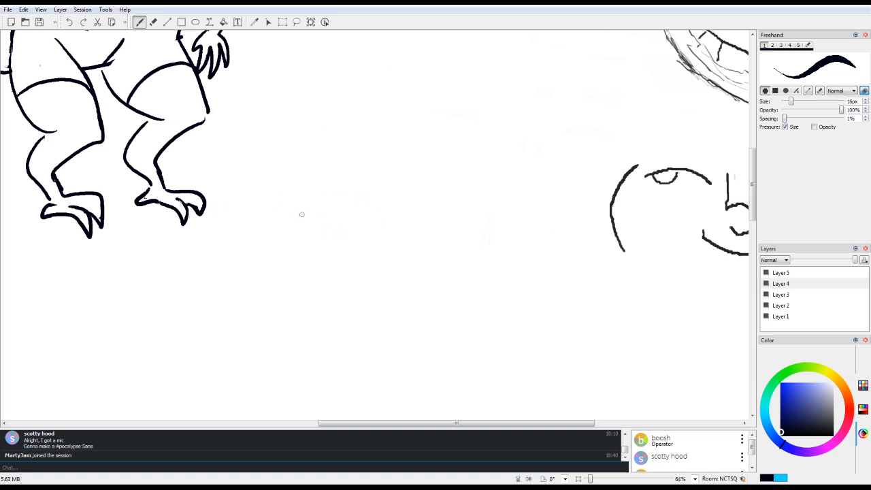
{"action": "mouse_move", "coordinate": [329, 215]}
{"action": "left_mouse_down"}
{"action": "mouse_move", "coordinate": [305, 254]}
{"action": "mouse_move", "coordinate": [343, 208]}
{"action": "mouse_move", "coordinate": [313, 226]}
{"action": "mouse_move", "coordinate": [341, 208]}
{"action": "mouse_move", "coordinate": [379, 215]}
{"action": "mouse_move", "coordinate": [347, 205]}
{"action": "mouse_move", "coordinate": [384, 229]}
{"action": "mouse_move", "coordinate": [384, 265]}
{"action": "left_mouse_up"}
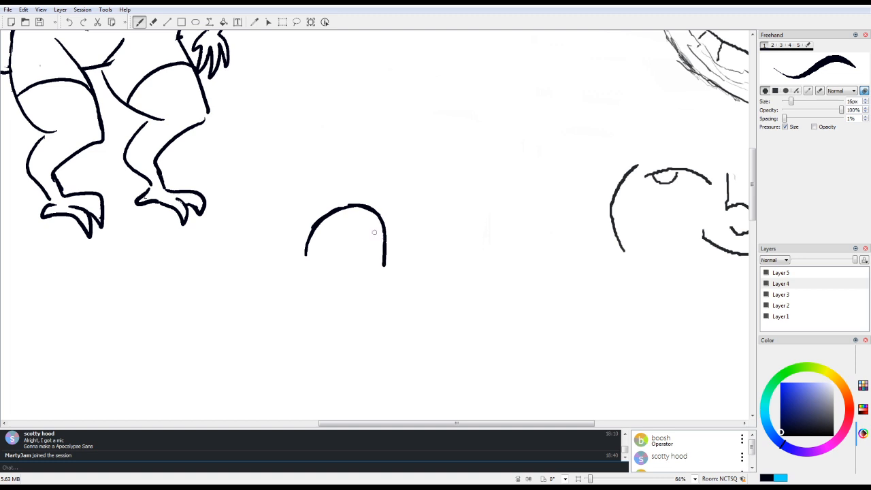
{"action": "mouse_move", "coordinate": [306, 255]}
{"action": "left_mouse_down"}
{"action": "mouse_move", "coordinate": [365, 268]}
{"action": "mouse_move", "coordinate": [368, 285]}
{"action": "mouse_move", "coordinate": [309, 285]}
{"action": "mouse_move", "coordinate": [317, 316]}
{"action": "left_mouse_up"}
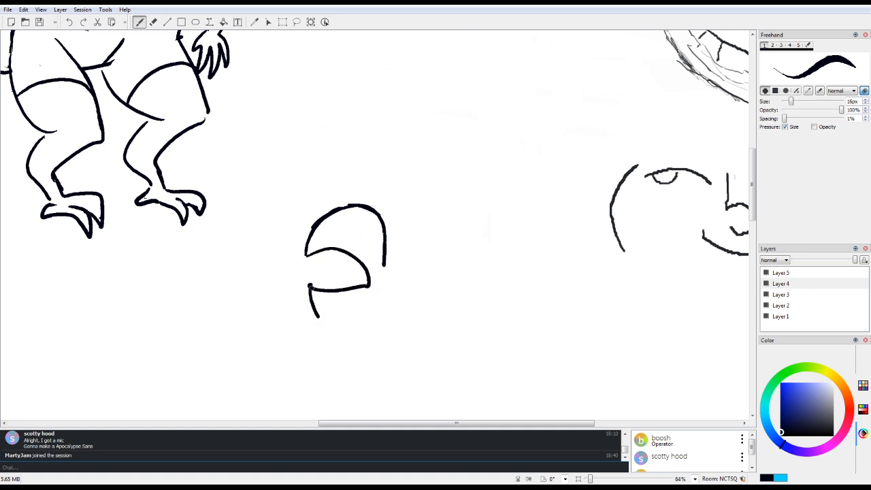
Step: Add jagged teeth to both jaws, a tongue with a black throat, and two oval eyes to the creature's head
{"action": "mouse_move", "coordinate": [311, 286]}
{"action": "left_mouse_down"}
{"action": "mouse_move", "coordinate": [318, 275]}
{"action": "mouse_move", "coordinate": [323, 286]}
{"action": "mouse_move", "coordinate": [369, 283]}
{"action": "left_mouse_up"}
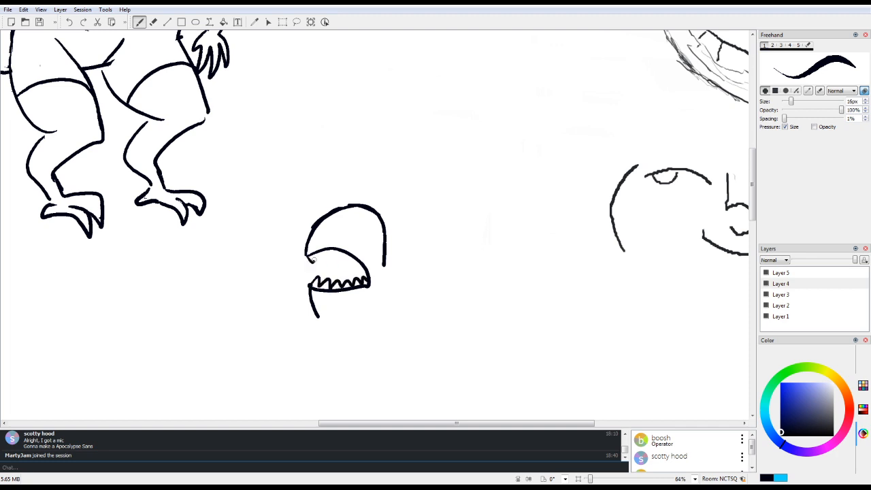
{"action": "mouse_move", "coordinate": [312, 258]}
{"action": "left_mouse_down"}
{"action": "mouse_move", "coordinate": [331, 252]}
{"action": "mouse_move", "coordinate": [362, 261]}
{"action": "left_mouse_up"}
{"action": "mouse_move", "coordinate": [318, 283]}
{"action": "left_mouse_down"}
{"action": "mouse_move", "coordinate": [338, 260]}
{"action": "mouse_move", "coordinate": [339, 273]}
{"action": "mouse_move", "coordinate": [325, 271]}
{"action": "mouse_move", "coordinate": [328, 257]}
{"action": "mouse_move", "coordinate": [332, 267]}
{"action": "mouse_move", "coordinate": [338, 258]}
{"action": "mouse_move", "coordinate": [313, 231]}
{"action": "mouse_move", "coordinate": [317, 242]}
{"action": "mouse_move", "coordinate": [371, 238]}
{"action": "mouse_move", "coordinate": [345, 242]}
{"action": "left_mouse_up"}
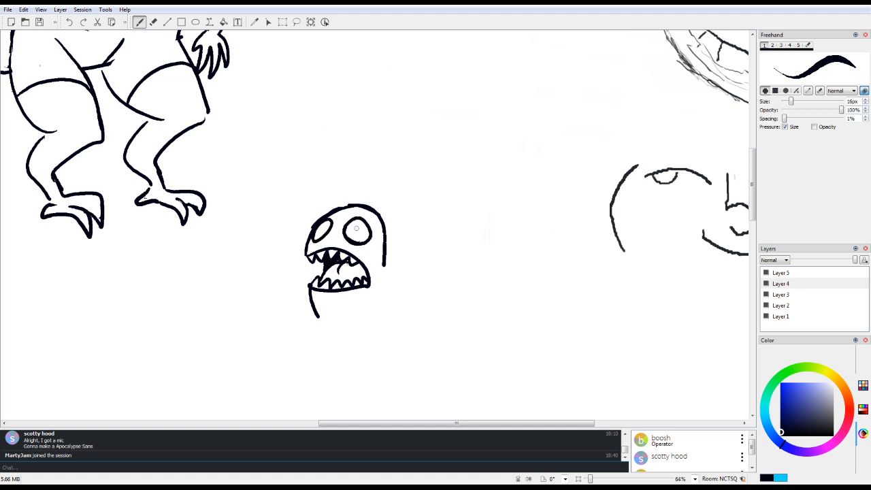
Step: Draw the creature's neck line sloping down from the back of the head, correcting it with the eraser, and outline its bulging front and belly
{"action": "left_click_drag", "start_coordinate": [384, 261], "coordinate": [406, 284]}
{"action": "key", "text": "6"}
{"action": "mouse_move", "coordinate": [394, 259]}
{"action": "left_mouse_down"}
{"action": "mouse_move", "coordinate": [408, 286]}
{"action": "mouse_move", "coordinate": [398, 278]}
{"action": "left_mouse_up"}
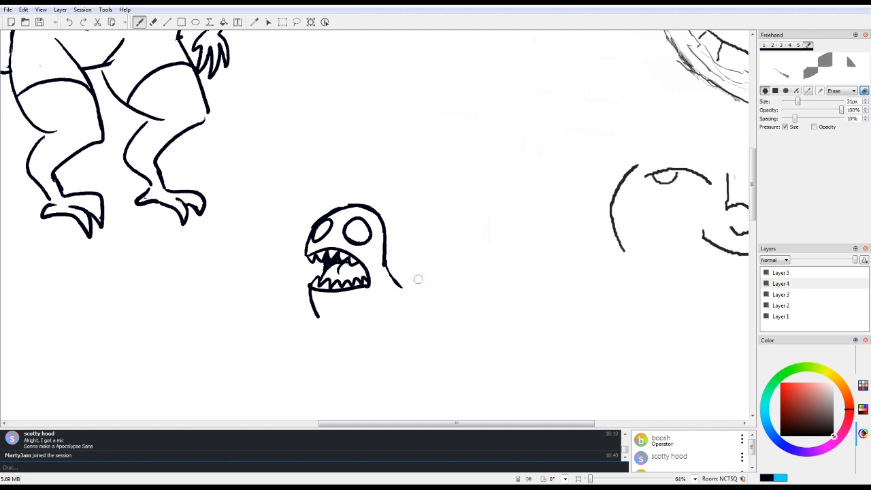
{"action": "key", "text": "1"}
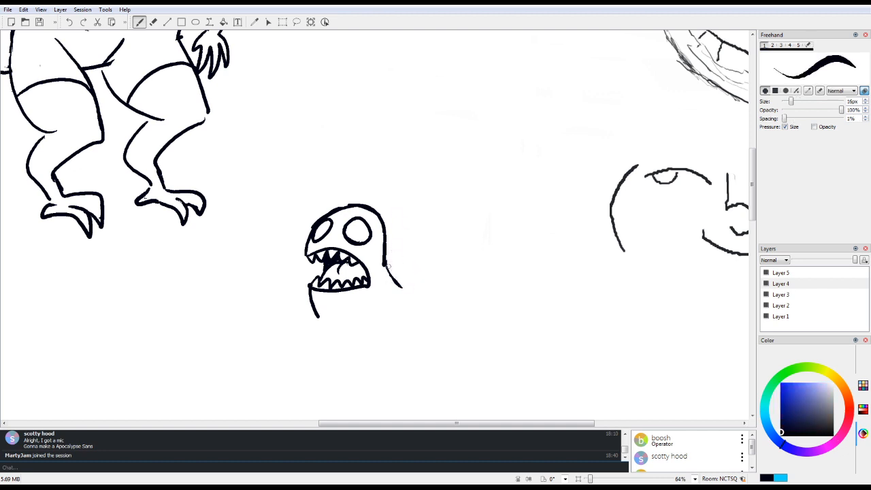
{"action": "left_click_drag", "start_coordinate": [385, 266], "coordinate": [404, 294]}
{"action": "mouse_move", "coordinate": [317, 314]}
{"action": "left_mouse_down"}
{"action": "mouse_move", "coordinate": [327, 354]}
{"action": "mouse_move", "coordinate": [368, 385]}
{"action": "mouse_move", "coordinate": [379, 383]}
{"action": "left_mouse_up"}
Step: Draw a long bent arm reaching back from the creature's neck line, ending in a hand with curved claws
{"action": "mouse_move", "coordinate": [404, 295]}
{"action": "left_mouse_down"}
{"action": "mouse_move", "coordinate": [453, 282]}
{"action": "mouse_move", "coordinate": [485, 300]}
{"action": "left_mouse_up"}
{"action": "mouse_move", "coordinate": [408, 314]}
{"action": "left_mouse_down"}
{"action": "mouse_move", "coordinate": [456, 300]}
{"action": "mouse_move", "coordinate": [442, 334]}
{"action": "left_mouse_up"}
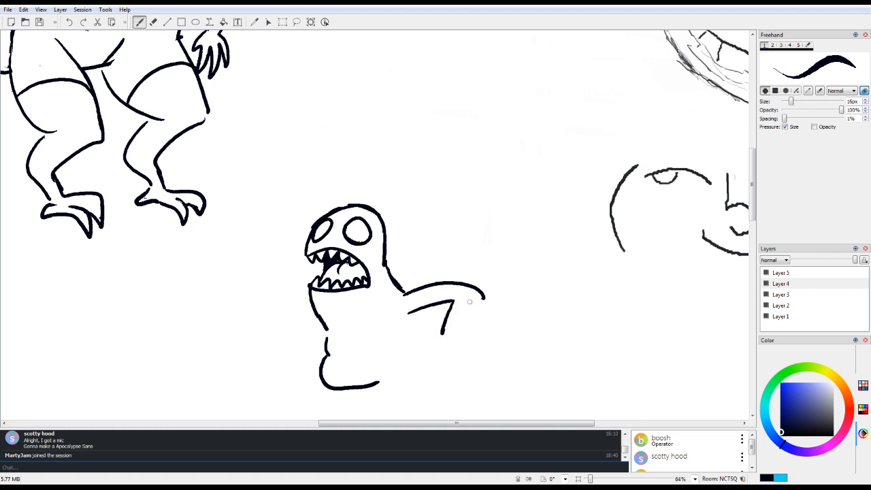
{"action": "left_click_drag", "start_coordinate": [483, 298], "coordinate": [474, 335]}
{"action": "mouse_move", "coordinate": [456, 295]}
{"action": "left_mouse_down"}
{"action": "mouse_move", "coordinate": [434, 336]}
{"action": "mouse_move", "coordinate": [460, 376]}
{"action": "mouse_move", "coordinate": [476, 320]}
{"action": "left_mouse_up"}
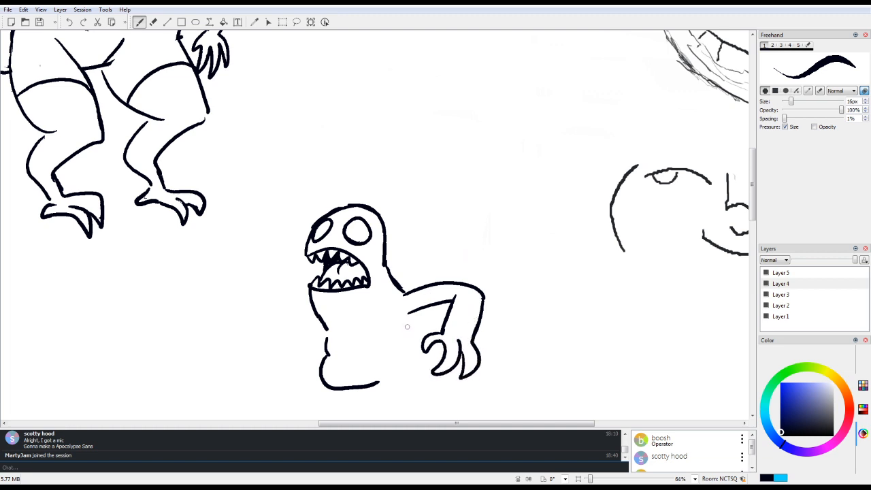
Step: Draw a small clawed arm under the large one, close the belly outline, and extend the large arm's lines into the torso
{"action": "mouse_move", "coordinate": [401, 329]}
{"action": "left_mouse_down"}
{"action": "mouse_move", "coordinate": [424, 334]}
{"action": "mouse_move", "coordinate": [381, 355]}
{"action": "mouse_move", "coordinate": [375, 368]}
{"action": "mouse_move", "coordinate": [423, 349]}
{"action": "mouse_move", "coordinate": [425, 338]}
{"action": "mouse_move", "coordinate": [409, 332]}
{"action": "mouse_move", "coordinate": [355, 388]}
{"action": "left_mouse_up"}
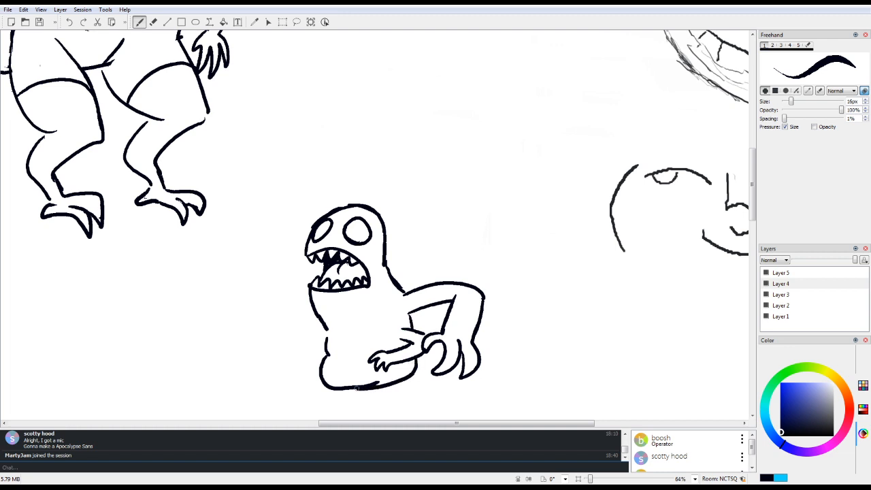
{"action": "left_click_drag", "start_coordinate": [358, 351], "coordinate": [377, 352]}
{"action": "mouse_move", "coordinate": [396, 321]}
{"action": "left_mouse_down"}
{"action": "mouse_move", "coordinate": [418, 308]}
{"action": "mouse_move", "coordinate": [397, 304]}
{"action": "mouse_move", "coordinate": [385, 301]}
{"action": "left_mouse_up"}
Step: Draw the creature's other long bent arm with a clawed hand on the front side, and join the torso line beneath it
{"action": "mouse_move", "coordinate": [324, 326]}
{"action": "left_mouse_down"}
{"action": "mouse_move", "coordinate": [270, 313]}
{"action": "mouse_move", "coordinate": [233, 365]}
{"action": "left_mouse_up"}
{"action": "left_click_drag", "start_coordinate": [288, 329], "coordinate": [269, 366]}
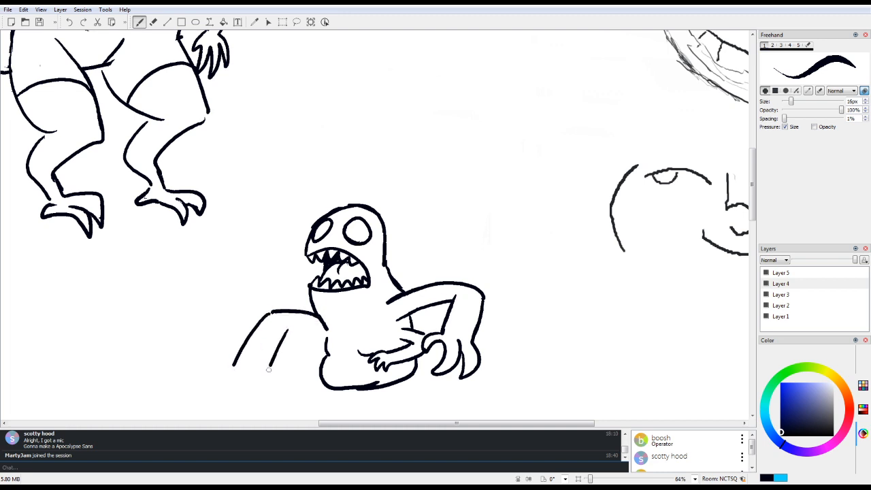
{"action": "left_click_drag", "start_coordinate": [288, 330], "coordinate": [325, 334]}
{"action": "mouse_move", "coordinate": [232, 366]}
{"action": "left_mouse_down"}
{"action": "mouse_move", "coordinate": [209, 394]}
{"action": "mouse_move", "coordinate": [228, 378]}
{"action": "left_mouse_up"}
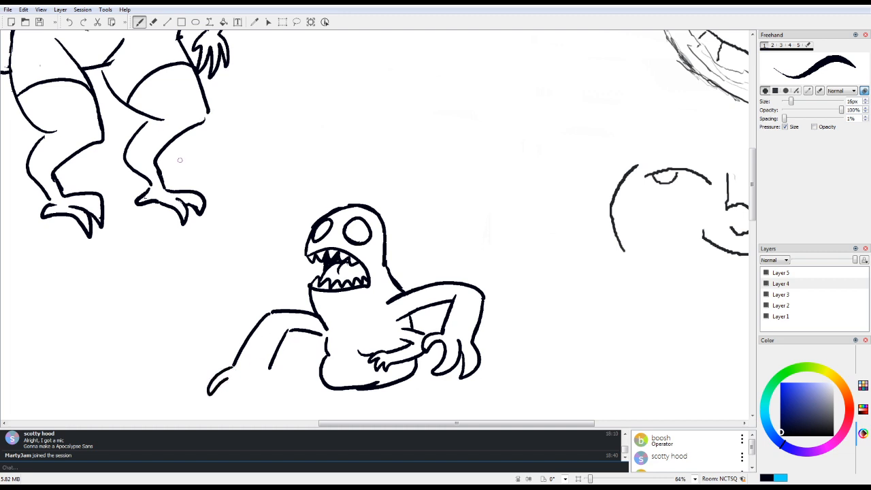
{"action": "left_click", "coordinate": [69, 22]}
{"action": "left_click", "coordinate": [68, 22]}
{"action": "mouse_move", "coordinate": [232, 368]}
{"action": "left_mouse_down"}
{"action": "mouse_move", "coordinate": [212, 402]}
{"action": "mouse_move", "coordinate": [234, 384]}
{"action": "mouse_move", "coordinate": [245, 415]}
{"action": "mouse_move", "coordinate": [255, 383]}
{"action": "mouse_move", "coordinate": [270, 392]}
{"action": "mouse_move", "coordinate": [270, 370]}
{"action": "left_mouse_up"}
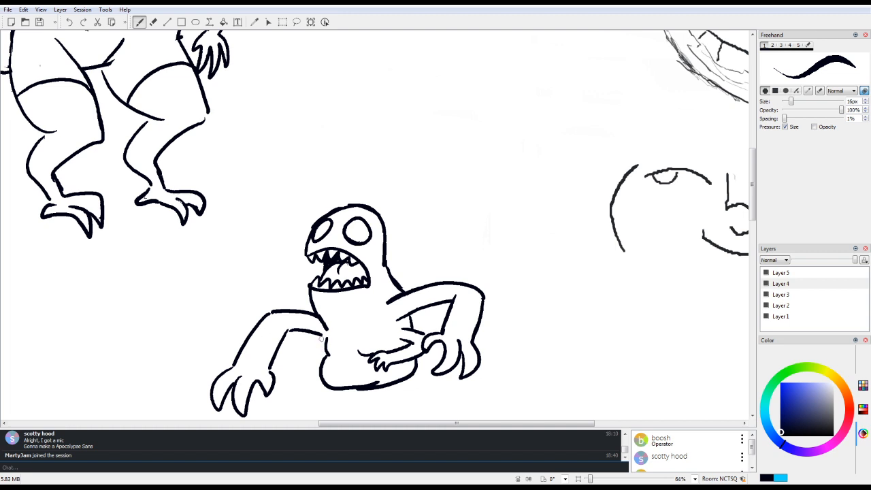
{"action": "left_click_drag", "start_coordinate": [322, 336], "coordinate": [325, 353]}
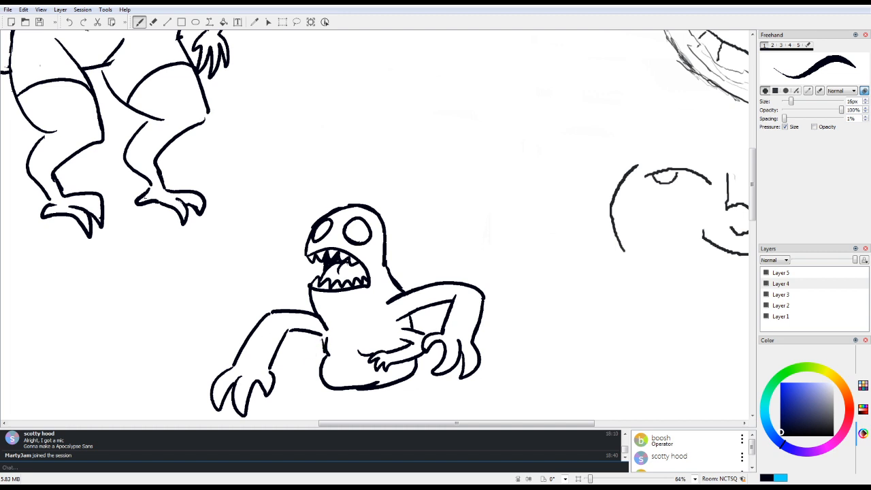
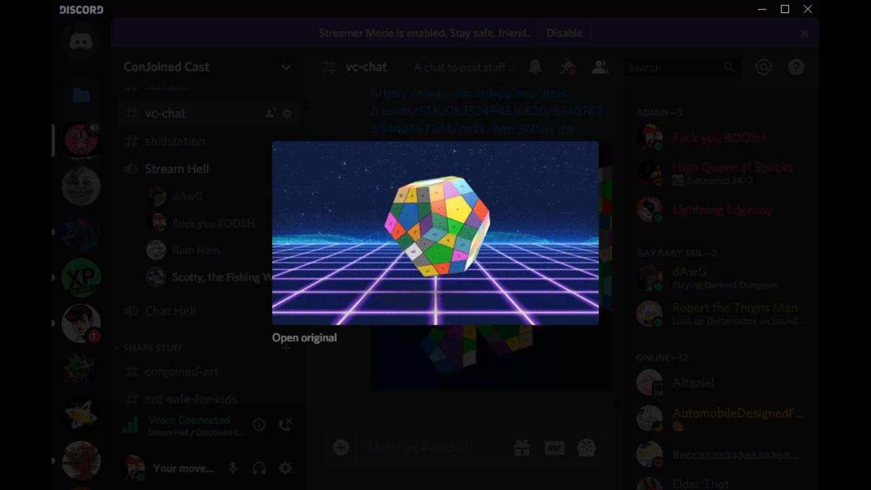
Step: Close the enlarged picture and view the RADIX map image posted in the vc-chat channel
{"action": "left_click", "coordinate": [132, 469]}
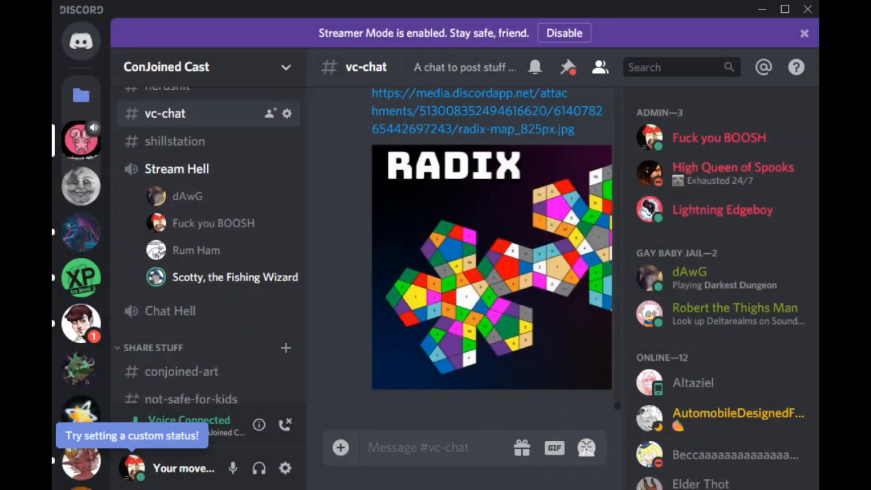
{"action": "left_click", "coordinate": [491, 268]}
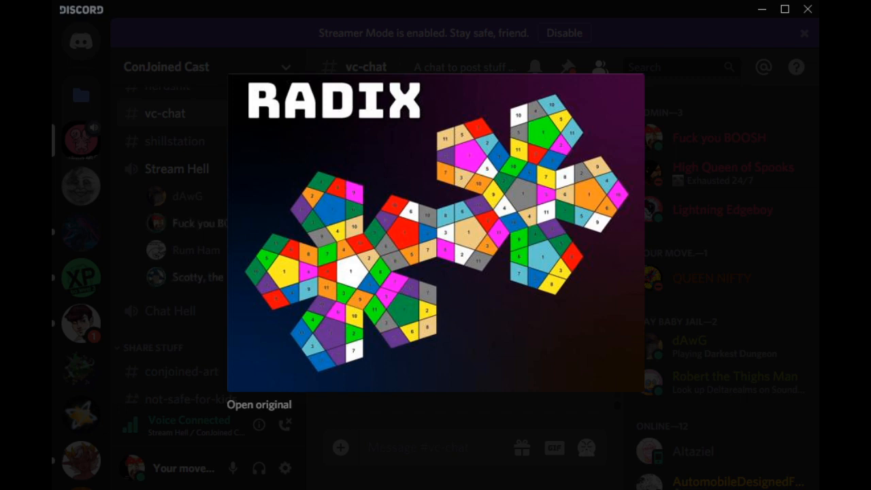
{"action": "left_click", "coordinate": [134, 468]}
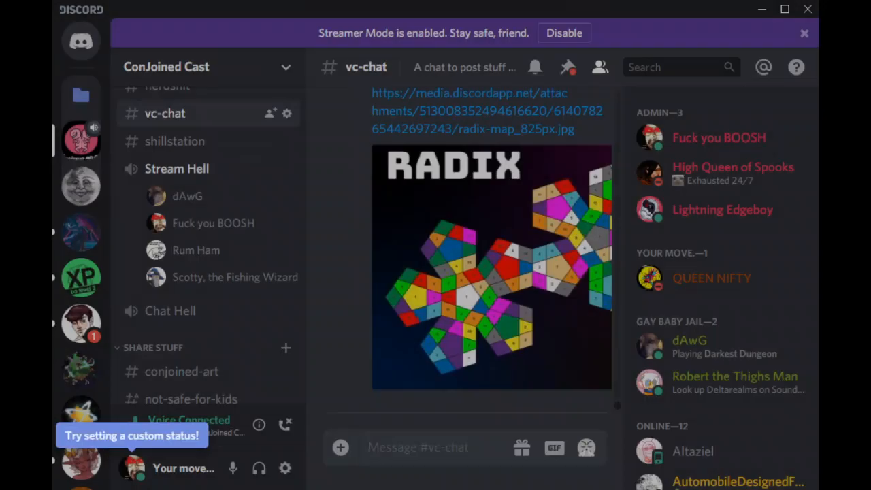
{"action": "left_click", "coordinate": [490, 272]}
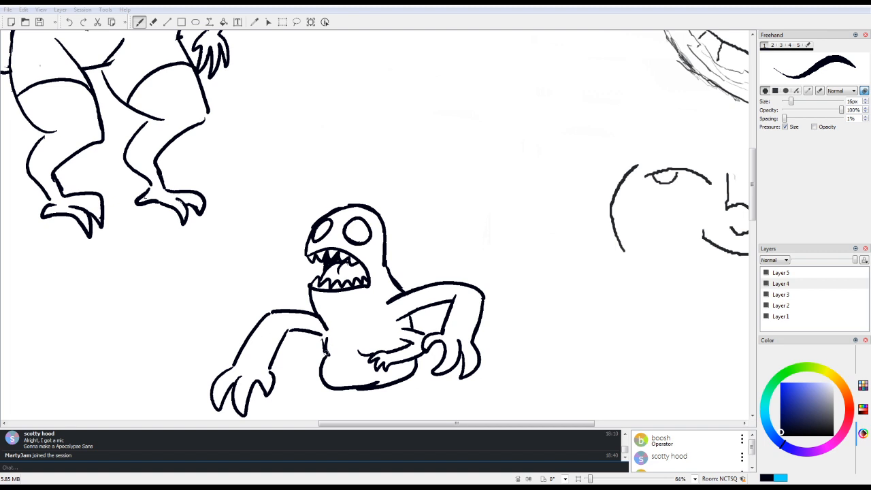
Step: Draw a small clawed arm beneath the creature's long front arm, redoing the first stroke
{"action": "left_click_drag", "start_coordinate": [328, 350], "coordinate": [292, 362]}
{"action": "key", "text": "ctrl+z"}
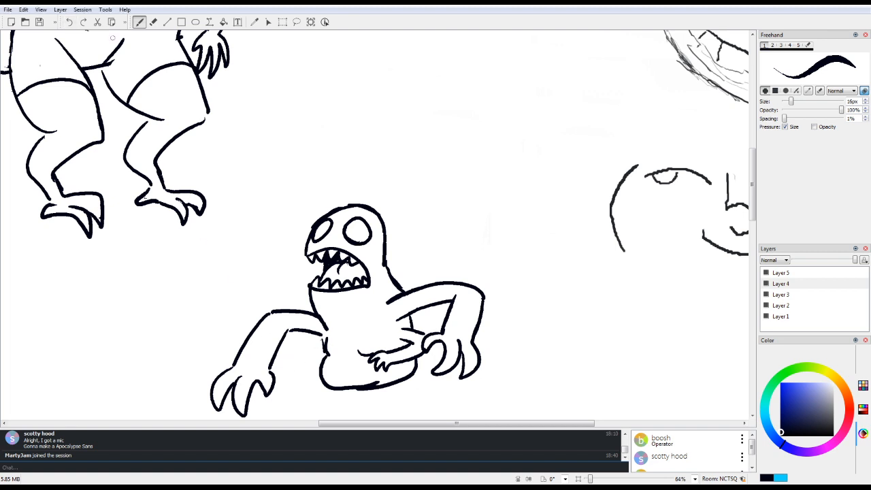
{"action": "mouse_move", "coordinate": [326, 350]}
{"action": "left_mouse_down"}
{"action": "mouse_move", "coordinate": [301, 359]}
{"action": "mouse_move", "coordinate": [326, 353]}
{"action": "mouse_move", "coordinate": [294, 369]}
{"action": "mouse_move", "coordinate": [301, 382]}
{"action": "mouse_move", "coordinate": [318, 372]}
{"action": "mouse_move", "coordinate": [299, 361]}
{"action": "mouse_move", "coordinate": [325, 354]}
{"action": "left_mouse_up"}
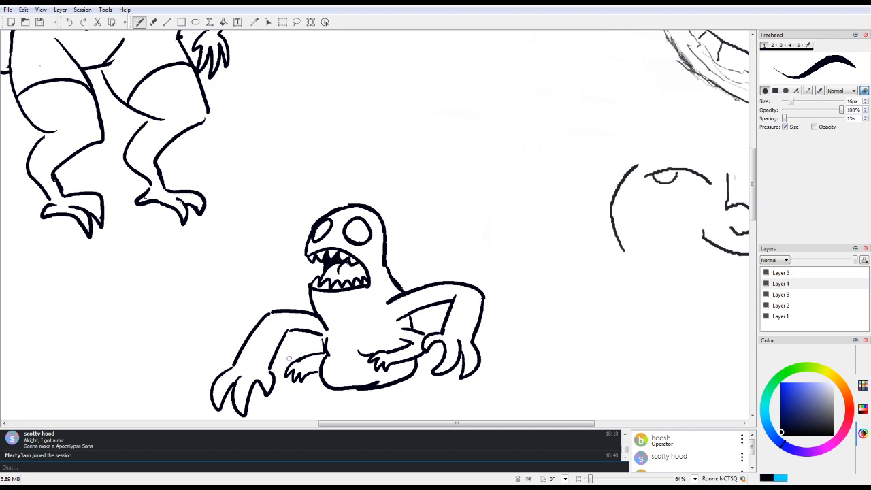
Step: Darken the inner edge of the creature's open mouth and draw curved chest lines between its shoulders
{"action": "mouse_move", "coordinate": [752, 187]}
{"action": "left_mouse_down"}
{"action": "mouse_move", "coordinate": [752, 214]}
{"action": "mouse_move", "coordinate": [752, 204]}
{"action": "left_mouse_up"}
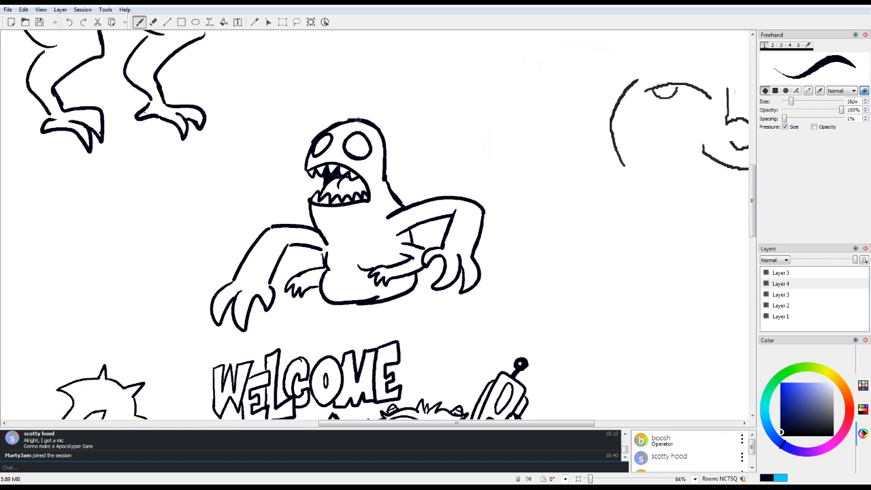
{"action": "left_click_drag", "start_coordinate": [321, 177], "coordinate": [321, 190]}
{"action": "mouse_move", "coordinate": [321, 250]}
{"action": "left_mouse_down"}
{"action": "mouse_move", "coordinate": [324, 271]}
{"action": "mouse_move", "coordinate": [385, 226]}
{"action": "left_mouse_up"}
Step: Crosshatch both of the creature's round eyes, and add small detail lines inside the mouth and between the eyes
{"action": "mouse_move", "coordinate": [345, 149]}
{"action": "left_mouse_down"}
{"action": "mouse_move", "coordinate": [361, 134]}
{"action": "mouse_move", "coordinate": [371, 148]}
{"action": "left_mouse_up"}
{"action": "mouse_move", "coordinate": [314, 147]}
{"action": "left_mouse_down"}
{"action": "mouse_move", "coordinate": [332, 134]}
{"action": "mouse_move", "coordinate": [361, 163]}
{"action": "mouse_move", "coordinate": [370, 158]}
{"action": "mouse_move", "coordinate": [350, 155]}
{"action": "left_mouse_up"}
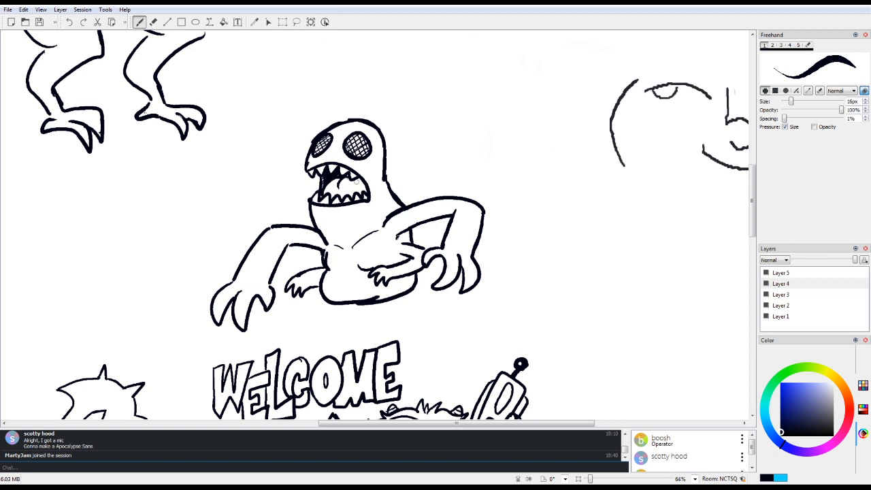
{"action": "left_click_drag", "start_coordinate": [357, 178], "coordinate": [362, 180]}
{"action": "left_click_drag", "start_coordinate": [336, 137], "coordinate": [331, 149]}
Step: Draw two short, bent, squatting legs with pointed feet under the creature's belly
{"action": "mouse_move", "coordinate": [398, 423]}
{"action": "left_mouse_down"}
{"action": "mouse_move", "coordinate": [518, 420]}
{"action": "mouse_move", "coordinate": [361, 422]}
{"action": "left_mouse_up"}
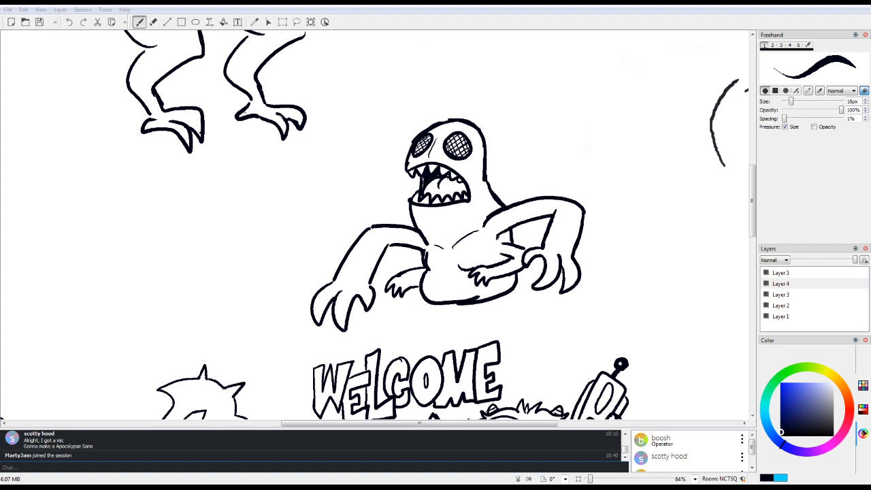
{"action": "key", "text": "alt+Tab"}
{"action": "mouse_move", "coordinate": [470, 301]}
{"action": "left_mouse_down"}
{"action": "mouse_move", "coordinate": [404, 321]}
{"action": "mouse_move", "coordinate": [416, 341]}
{"action": "mouse_move", "coordinate": [407, 345]}
{"action": "mouse_move", "coordinate": [427, 343]}
{"action": "mouse_move", "coordinate": [423, 326]}
{"action": "mouse_move", "coordinate": [461, 310]}
{"action": "left_mouse_up"}
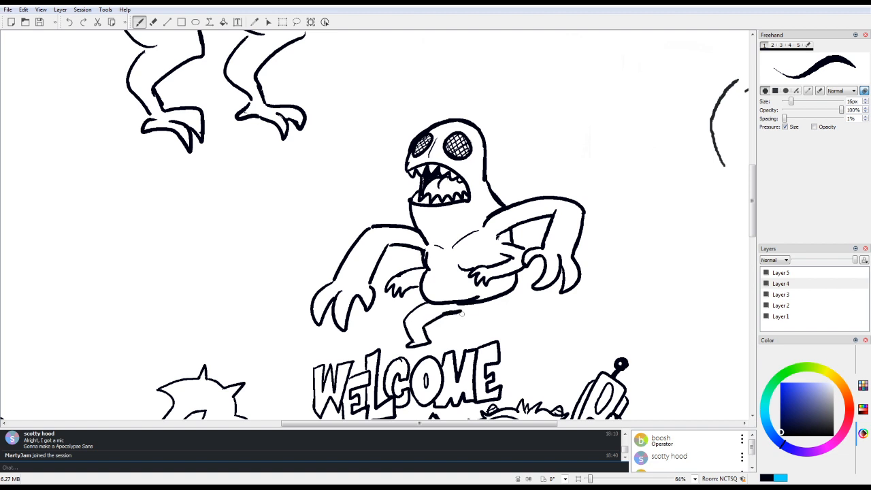
{"action": "mouse_move", "coordinate": [461, 311]}
{"action": "left_mouse_down"}
{"action": "mouse_move", "coordinate": [528, 306]}
{"action": "mouse_move", "coordinate": [484, 329]}
{"action": "left_mouse_up"}
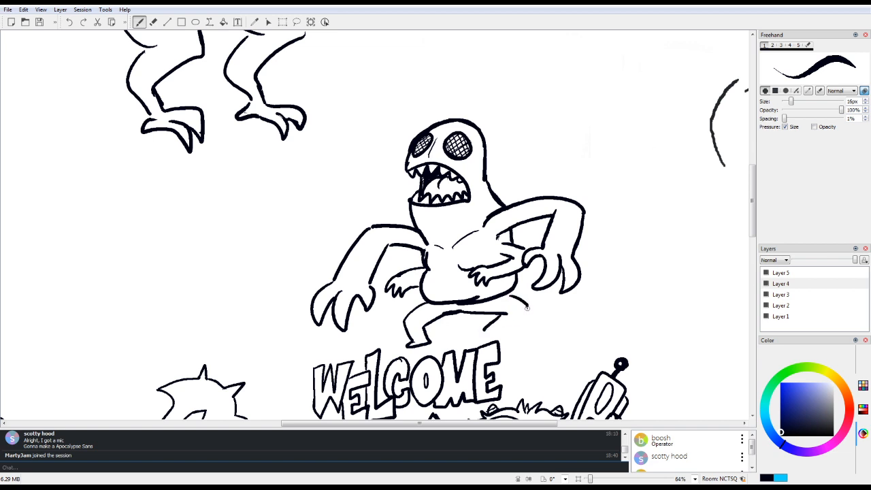
{"action": "mouse_move", "coordinate": [527, 306]}
{"action": "left_mouse_down"}
{"action": "mouse_move", "coordinate": [505, 334]}
{"action": "mouse_move", "coordinate": [484, 334]}
{"action": "mouse_move", "coordinate": [475, 311]}
{"action": "left_mouse_up"}
{"action": "key", "text": "e"}
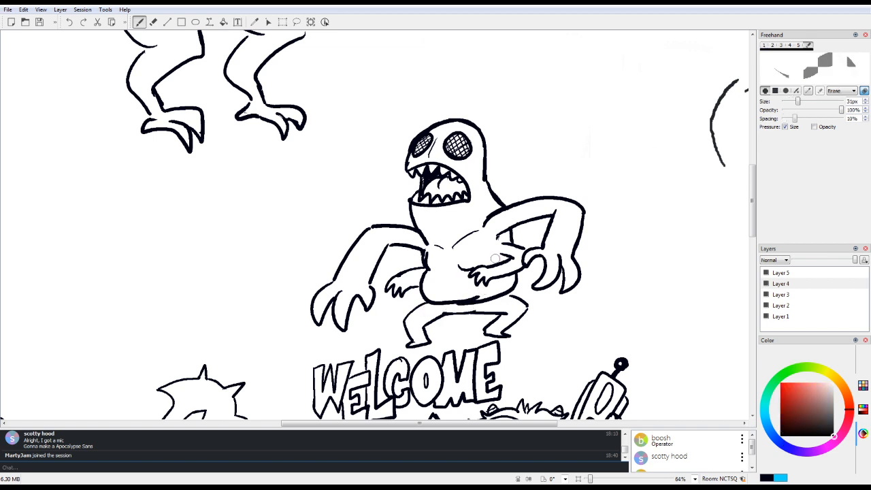
{"action": "key", "text": "e"}
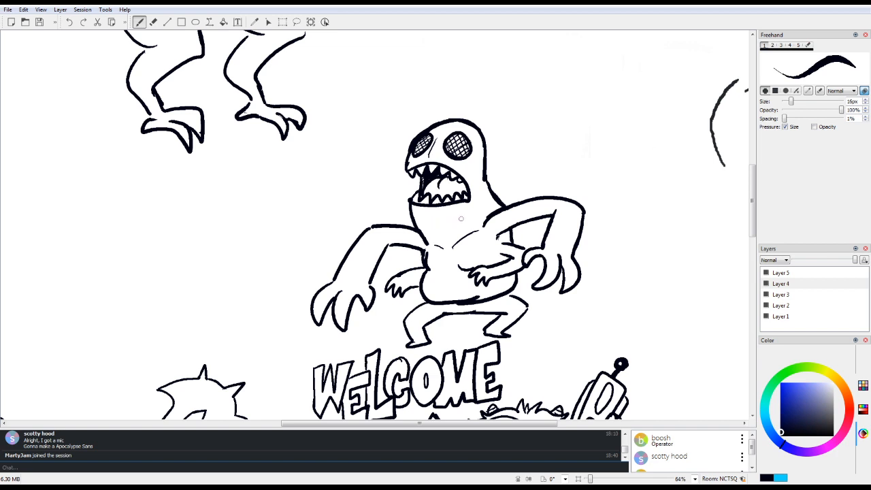
Step: Add crease lines to the creature's neck and curved folds under its chest, cleaning up stray marks with the eraser
{"action": "left_click_drag", "start_coordinate": [468, 214], "coordinate": [451, 239]}
{"action": "left_click_drag", "start_coordinate": [449, 268], "coordinate": [430, 267]}
{"action": "left_click", "coordinate": [69, 22]}
{"action": "key", "text": "e"}
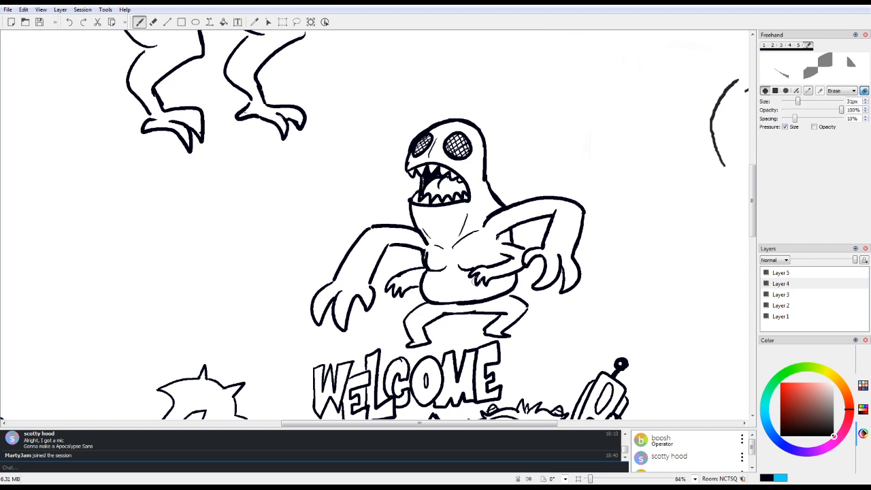
{"action": "key", "text": "e"}
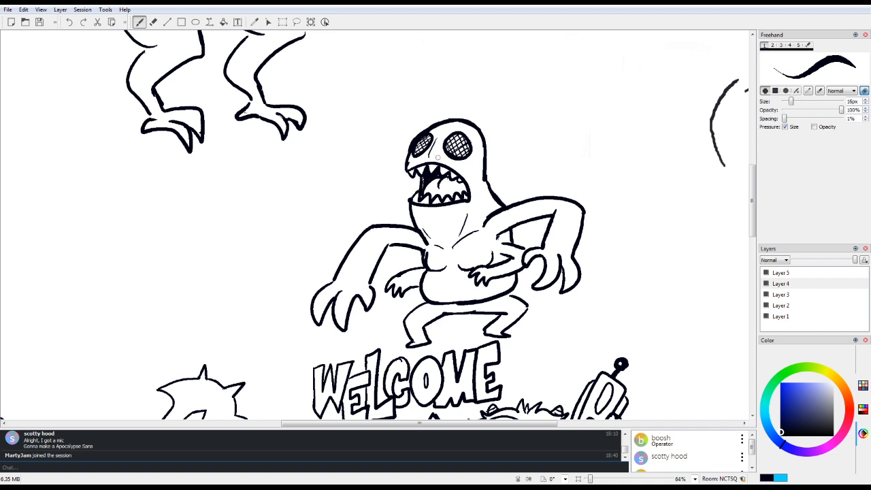
Step: Add a second crease between the creature's eyes, then draw boot-top lines on both legs and a belly button
{"action": "left_click_drag", "start_coordinate": [442, 142], "coordinate": [437, 156]}
{"action": "left_click_drag", "start_coordinate": [413, 333], "coordinate": [425, 328]}
{"action": "left_click_drag", "start_coordinate": [494, 324], "coordinate": [520, 316]}
{"action": "left_click_drag", "start_coordinate": [423, 323], "coordinate": [428, 336]}
{"action": "left_click_drag", "start_coordinate": [446, 315], "coordinate": [473, 310]}
{"action": "left_click_drag", "start_coordinate": [447, 294], "coordinate": [453, 296]}
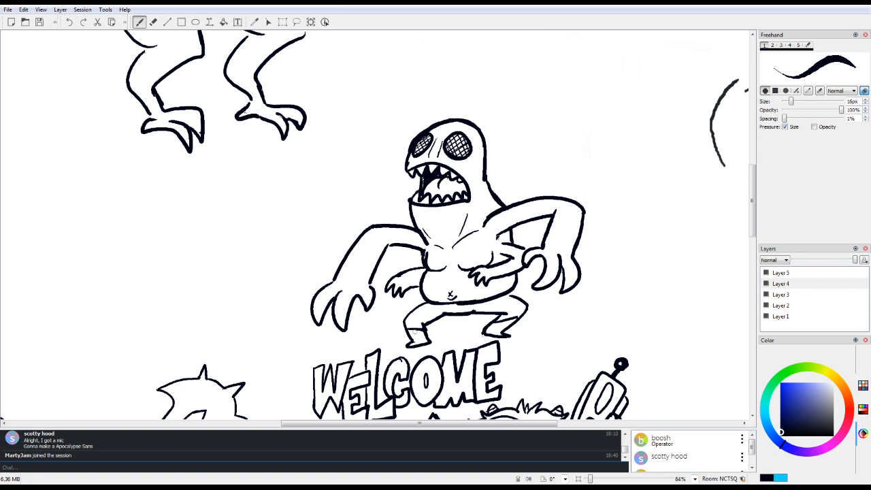
Step: Hatch the creature's front boot and remove the misdrawn boot lines from its other leg
{"action": "mouse_move", "coordinate": [408, 333]}
{"action": "left_mouse_down"}
{"action": "mouse_move", "coordinate": [427, 332]}
{"action": "mouse_move", "coordinate": [417, 348]}
{"action": "left_mouse_up"}
{"action": "mouse_move", "coordinate": [484, 330]}
{"action": "left_mouse_down"}
{"action": "mouse_move", "coordinate": [518, 320]}
{"action": "mouse_move", "coordinate": [505, 329]}
{"action": "left_mouse_up"}
{"action": "key", "text": "ctrl+z"}
{"action": "key", "text": "ctrl+z"}
{"action": "key", "text": "ctrl+z"}
{"action": "key", "text": "ctrl+z"}
{"action": "key", "text": "e"}
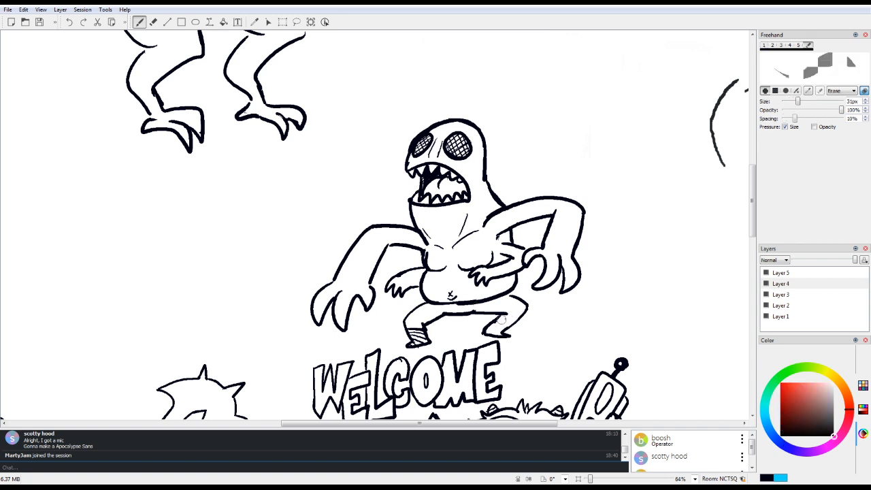
{"action": "key", "text": "e"}
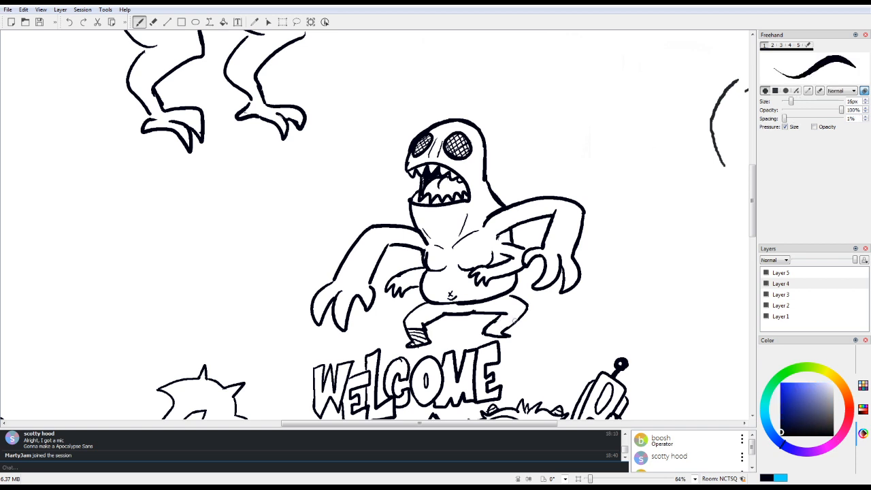
Step: Redraw the other boot's top line and fill both of the creature's boots solid black, tidying their edges
{"action": "left_click_drag", "start_coordinate": [494, 317], "coordinate": [512, 330]}
{"action": "mouse_move", "coordinate": [491, 325]}
{"action": "left_mouse_down"}
{"action": "mouse_move", "coordinate": [508, 325]}
{"action": "mouse_move", "coordinate": [506, 334]}
{"action": "mouse_move", "coordinate": [510, 322]}
{"action": "mouse_move", "coordinate": [492, 329]}
{"action": "mouse_move", "coordinate": [504, 334]}
{"action": "mouse_move", "coordinate": [495, 327]}
{"action": "mouse_move", "coordinate": [504, 324]}
{"action": "left_mouse_up"}
{"action": "left_click_drag", "start_coordinate": [413, 342], "coordinate": [424, 339]}
{"action": "mouse_move", "coordinate": [424, 341]}
{"action": "left_mouse_down"}
{"action": "mouse_move", "coordinate": [422, 330]}
{"action": "mouse_move", "coordinate": [417, 342]}
{"action": "left_mouse_up"}
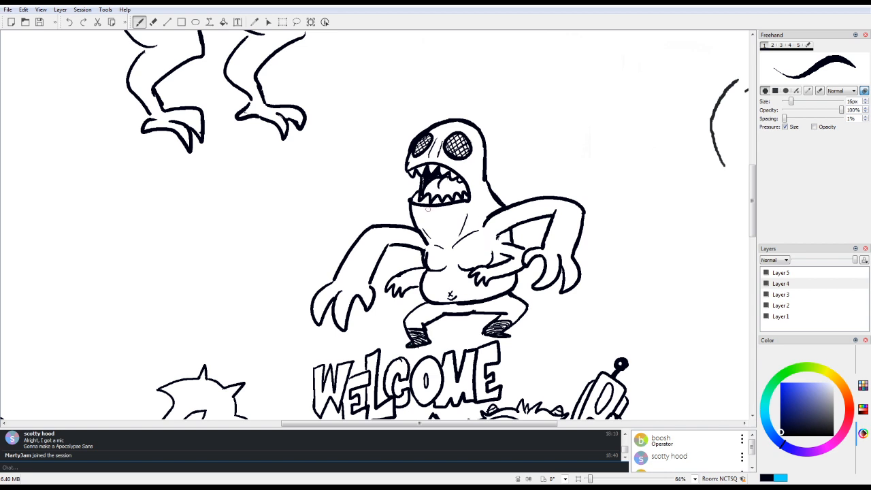
{"action": "left_click_drag", "start_coordinate": [409, 330], "coordinate": [426, 342]}
{"action": "mouse_move", "coordinate": [485, 333]}
{"action": "left_mouse_down"}
{"action": "mouse_move", "coordinate": [510, 322]}
{"action": "mouse_move", "coordinate": [501, 335]}
{"action": "mouse_move", "coordinate": [488, 333]}
{"action": "left_mouse_up"}
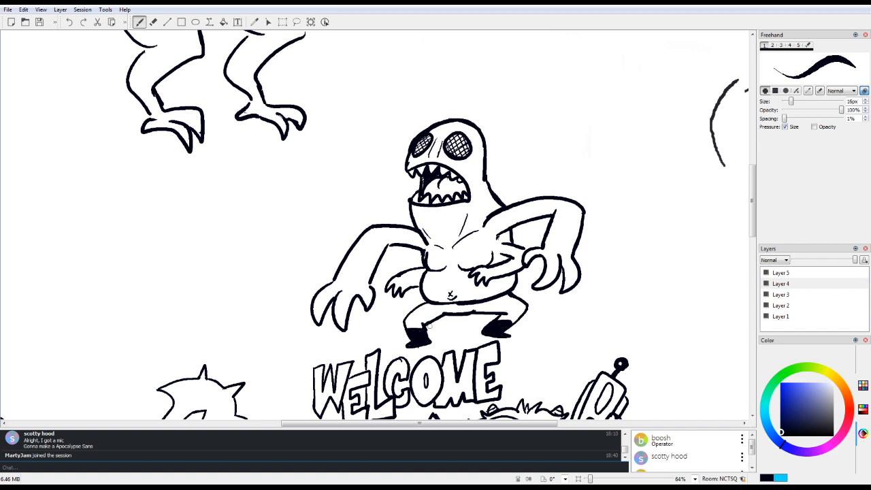
{"action": "mouse_move", "coordinate": [426, 331]}
{"action": "left_mouse_down"}
{"action": "mouse_move", "coordinate": [429, 342]}
{"action": "mouse_move", "coordinate": [408, 348]}
{"action": "mouse_move", "coordinate": [430, 342]}
{"action": "left_mouse_up"}
{"action": "key", "text": "e"}
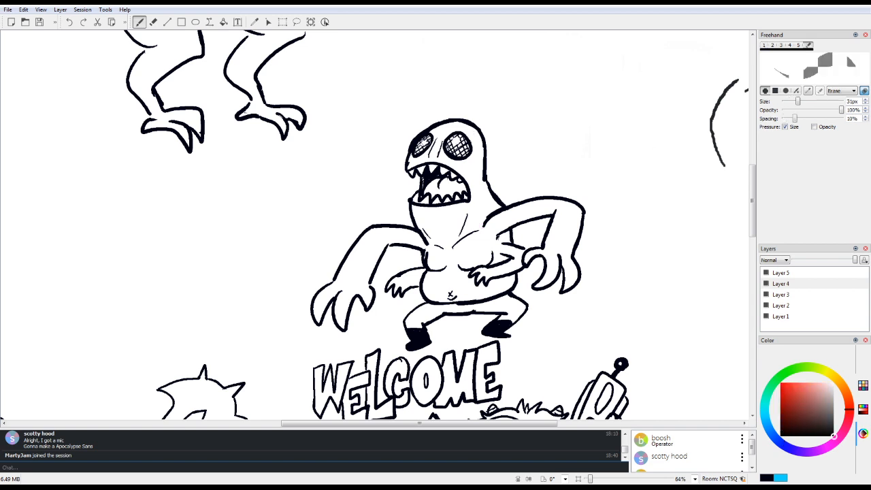
{"action": "key", "text": "e"}
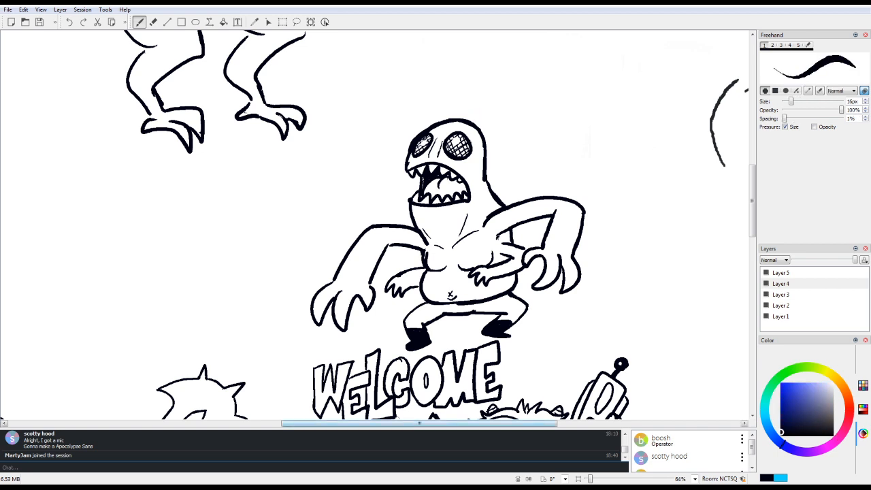
Step: Thicken the creature's torso line behind the rear arm and add small crease marks at its elbow
{"action": "mouse_move", "coordinate": [456, 423]}
{"action": "left_mouse_down"}
{"action": "mouse_move", "coordinate": [563, 424]}
{"action": "mouse_move", "coordinate": [515, 423]}
{"action": "mouse_move", "coordinate": [550, 423]}
{"action": "left_mouse_up"}
{"action": "left_click_drag", "start_coordinate": [752, 200], "coordinate": [752, 336]}
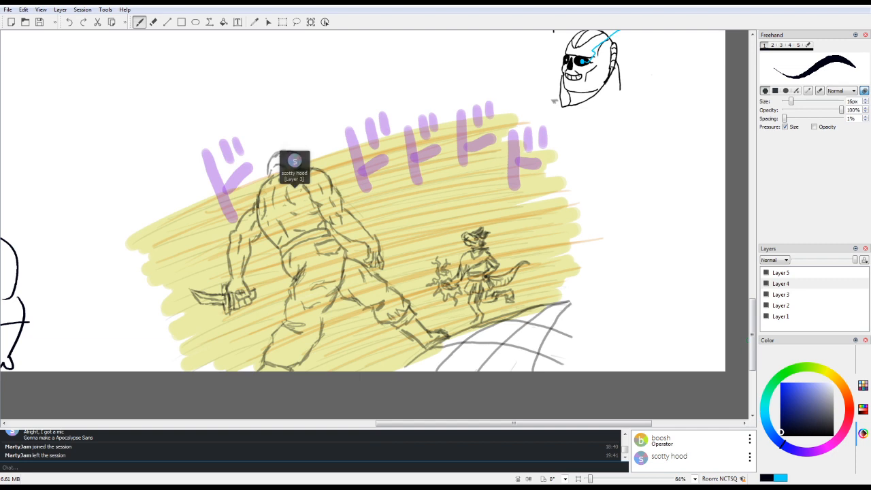
{"action": "mouse_move", "coordinate": [752, 342]}
{"action": "left_mouse_down"}
{"action": "mouse_move", "coordinate": [752, 152]}
{"action": "mouse_move", "coordinate": [752, 212]}
{"action": "mouse_move", "coordinate": [752, 194]}
{"action": "left_mouse_up"}
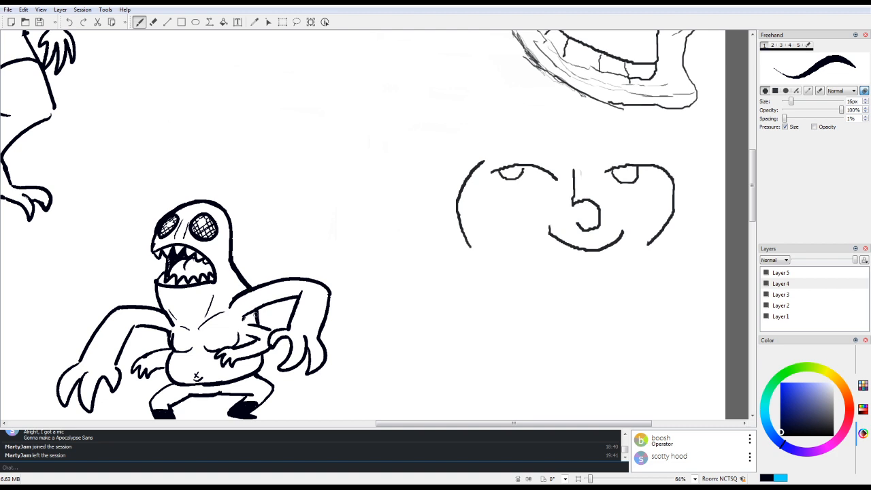
{"action": "left_click_drag", "start_coordinate": [257, 310], "coordinate": [260, 323]}
{"action": "left_click_drag", "start_coordinate": [310, 288], "coordinate": [311, 296]}
{"action": "left_click_drag", "start_coordinate": [313, 292], "coordinate": [321, 291]}
Step: Draw a curved crease inside the furry monster's shirt collar and small knuckle marks on the clawed creature's large hands
{"action": "left_click_drag", "start_coordinate": [514, 424], "coordinate": [404, 424]}
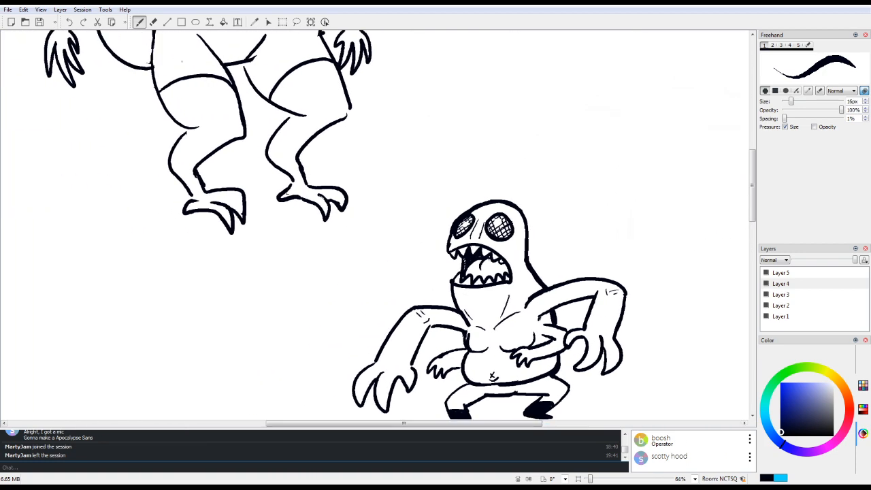
{"action": "left_click_drag", "start_coordinate": [752, 186], "coordinate": [752, 213]}
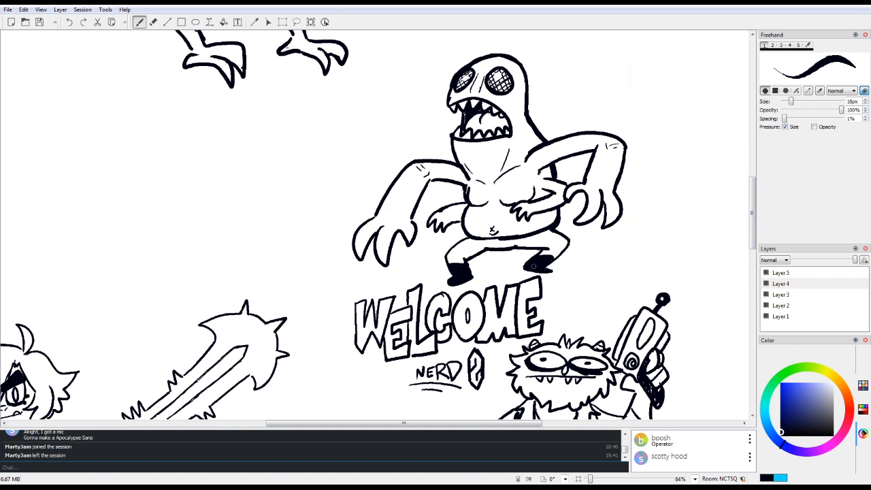
{"action": "left_click_drag", "start_coordinate": [403, 423], "coordinate": [441, 423]}
{"action": "scroll", "coordinate": [701, 223], "scroll_direction": "down", "scroll_amount": 3}
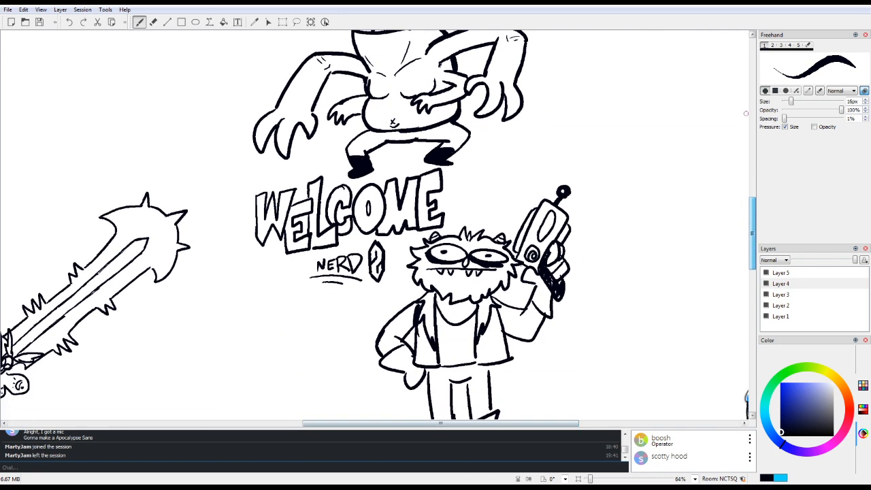
{"action": "left_click_drag", "start_coordinate": [466, 279], "coordinate": [456, 293]}
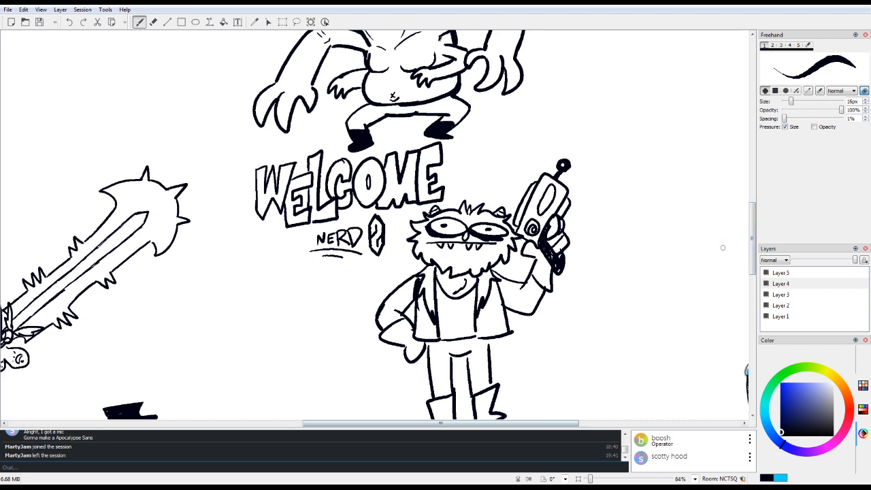
{"action": "scroll", "coordinate": [753, 218], "scroll_direction": "up", "scroll_amount": 5}
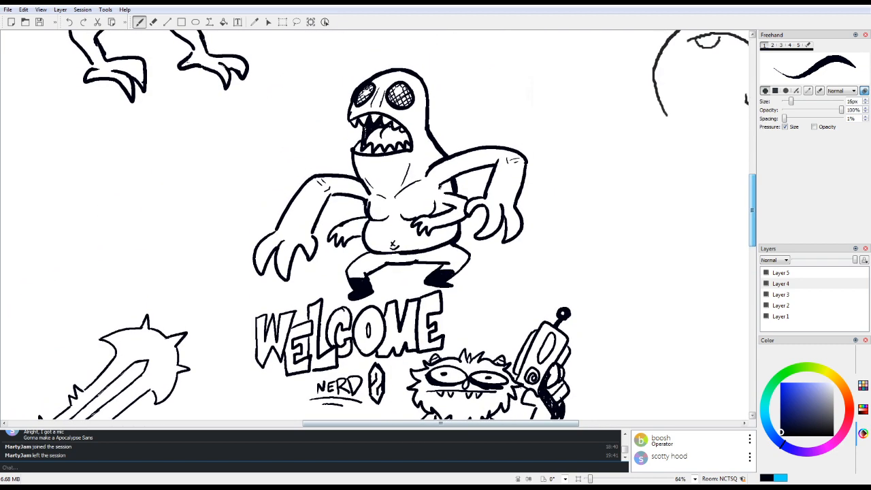
{"action": "left_click_drag", "start_coordinate": [752, 214], "coordinate": [753, 212]}
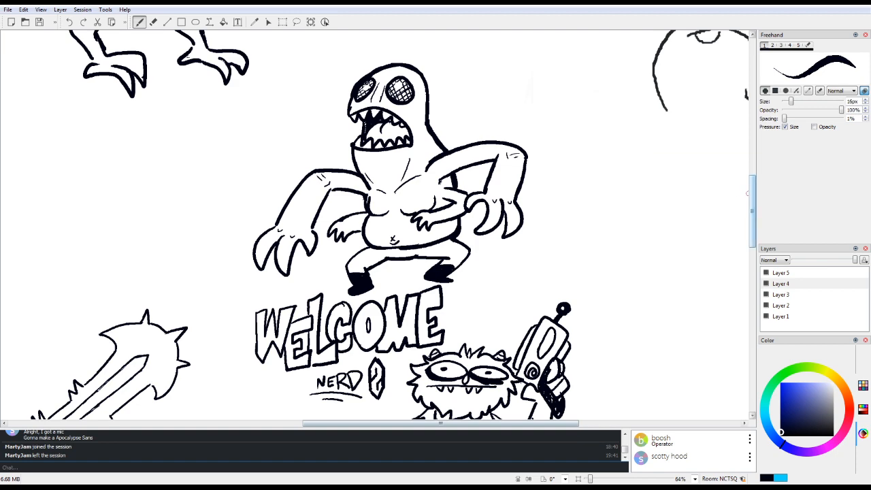
Step: Erase the smooth upper outline of the furry monster's hip-resting arm and redraw it with jagged fur
{"action": "mouse_move", "coordinate": [752, 198]}
{"action": "left_mouse_down"}
{"action": "mouse_move", "coordinate": [752, 160]}
{"action": "mouse_move", "coordinate": [752, 210]}
{"action": "mouse_move", "coordinate": [746, 198]}
{"action": "mouse_move", "coordinate": [744, 213]}
{"action": "mouse_move", "coordinate": [705, 214]}
{"action": "left_mouse_up"}
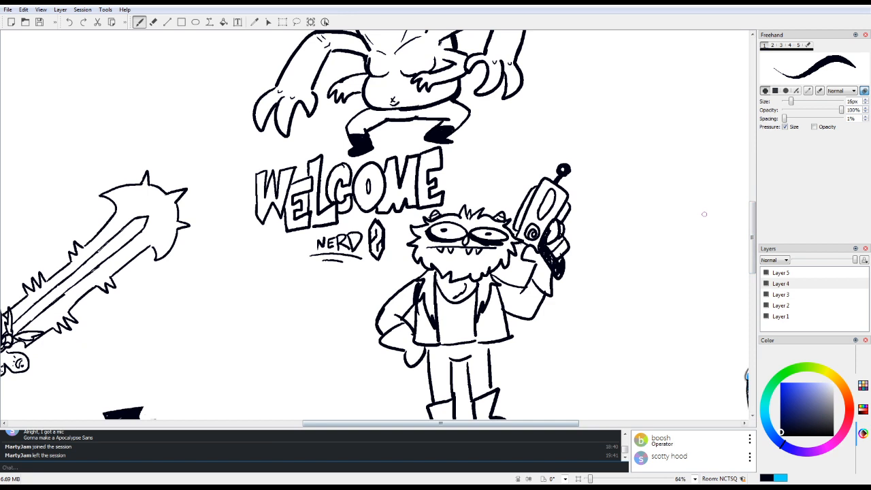
{"action": "key", "text": "6"}
{"action": "mouse_move", "coordinate": [394, 291]}
{"action": "left_mouse_down"}
{"action": "mouse_move", "coordinate": [375, 323]}
{"action": "mouse_move", "coordinate": [380, 330]}
{"action": "left_mouse_up"}
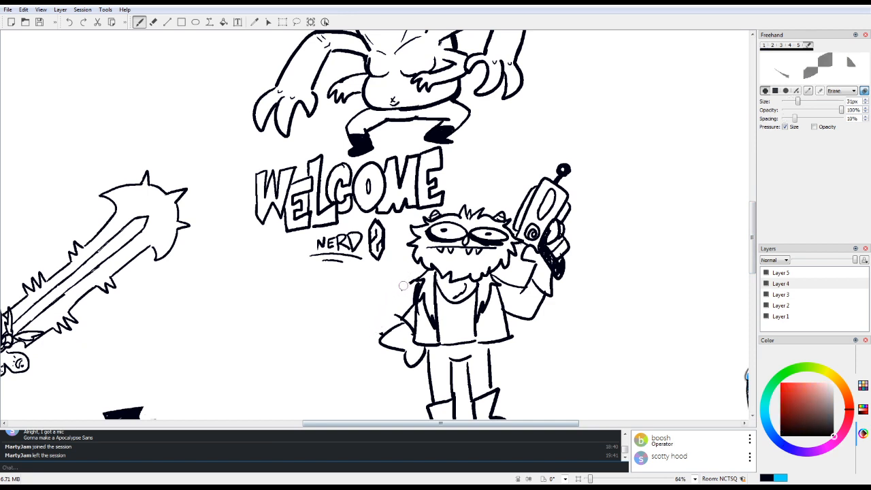
{"action": "key", "text": "1"}
{"action": "left_click_drag", "start_coordinate": [752, 233], "coordinate": [747, 327]}
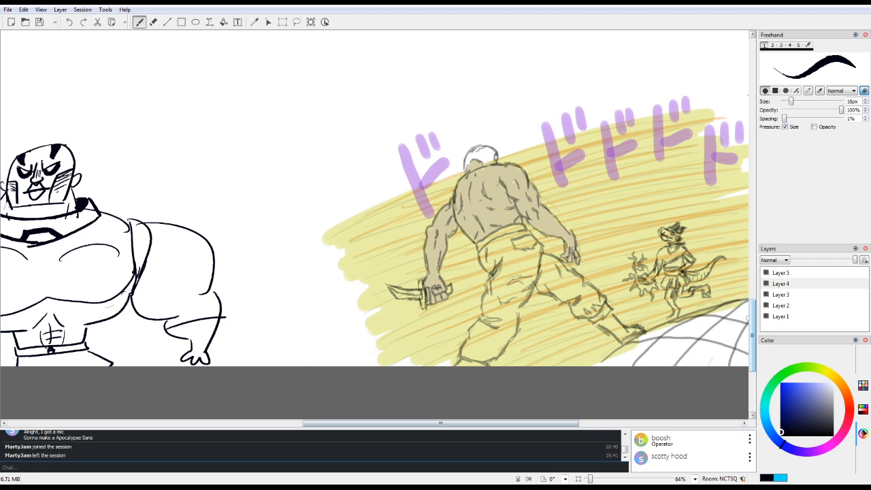
{"action": "left_click_drag", "start_coordinate": [747, 328], "coordinate": [736, 215]}
{"action": "mouse_move", "coordinate": [416, 185]}
{"action": "left_mouse_down"}
{"action": "mouse_move", "coordinate": [396, 186]}
{"action": "mouse_move", "coordinate": [369, 215]}
{"action": "mouse_move", "coordinate": [368, 232]}
{"action": "mouse_move", "coordinate": [374, 239]}
{"action": "mouse_move", "coordinate": [405, 227]}
{"action": "mouse_move", "coordinate": [415, 209]}
{"action": "left_mouse_up"}
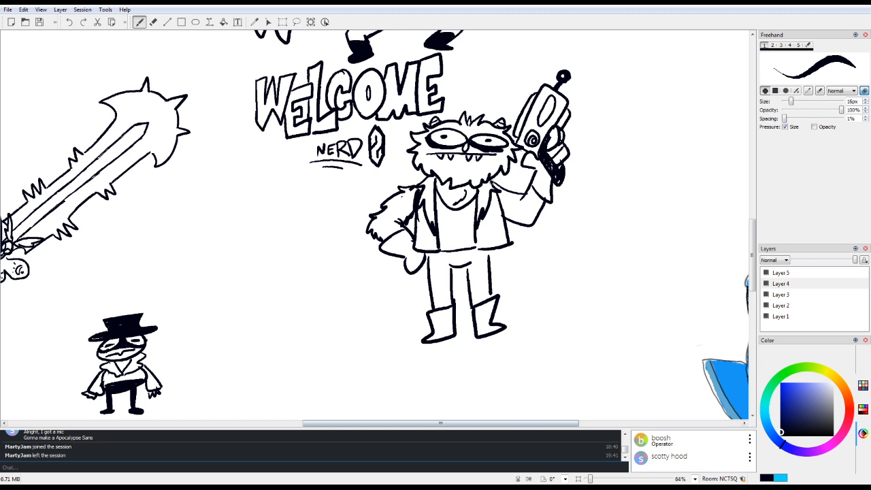
Step: Erase the smooth outline of the furry monster's gun-holding arm and redraw it with jagged fur
{"action": "mouse_move", "coordinate": [488, 179]}
{"action": "left_mouse_down"}
{"action": "mouse_move", "coordinate": [522, 194]}
{"action": "mouse_move", "coordinate": [531, 188]}
{"action": "mouse_move", "coordinate": [518, 205]}
{"action": "mouse_move", "coordinate": [524, 198]}
{"action": "mouse_move", "coordinate": [545, 210]}
{"action": "mouse_move", "coordinate": [534, 225]}
{"action": "mouse_move", "coordinate": [509, 221]}
{"action": "left_mouse_up"}
{"action": "key", "text": "e"}
{"action": "mouse_move", "coordinate": [548, 198]}
{"action": "left_mouse_down"}
{"action": "mouse_move", "coordinate": [537, 226]}
{"action": "mouse_move", "coordinate": [510, 219]}
{"action": "mouse_move", "coordinate": [526, 230]}
{"action": "mouse_move", "coordinate": [544, 215]}
{"action": "mouse_move", "coordinate": [537, 222]}
{"action": "mouse_move", "coordinate": [496, 185]}
{"action": "mouse_move", "coordinate": [543, 202]}
{"action": "mouse_move", "coordinate": [545, 220]}
{"action": "left_mouse_up"}
{"action": "key", "text": "1"}
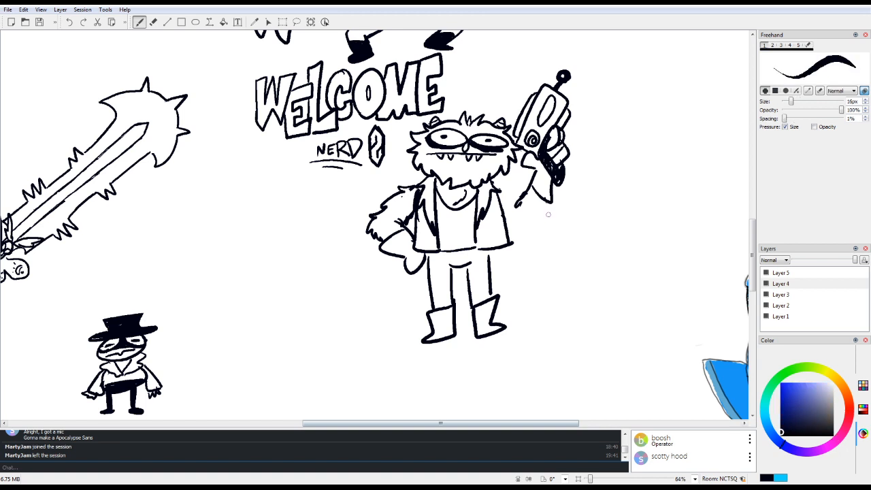
{"action": "left_click_drag", "start_coordinate": [492, 182], "coordinate": [517, 205]}
{"action": "left_click", "coordinate": [70, 21]}
{"action": "mouse_move", "coordinate": [490, 177]}
{"action": "left_mouse_down"}
{"action": "mouse_move", "coordinate": [504, 179]}
{"action": "mouse_move", "coordinate": [519, 200]}
{"action": "mouse_move", "coordinate": [508, 222]}
{"action": "mouse_move", "coordinate": [536, 228]}
{"action": "mouse_move", "coordinate": [543, 212]}
{"action": "mouse_move", "coordinate": [530, 231]}
{"action": "left_mouse_up"}
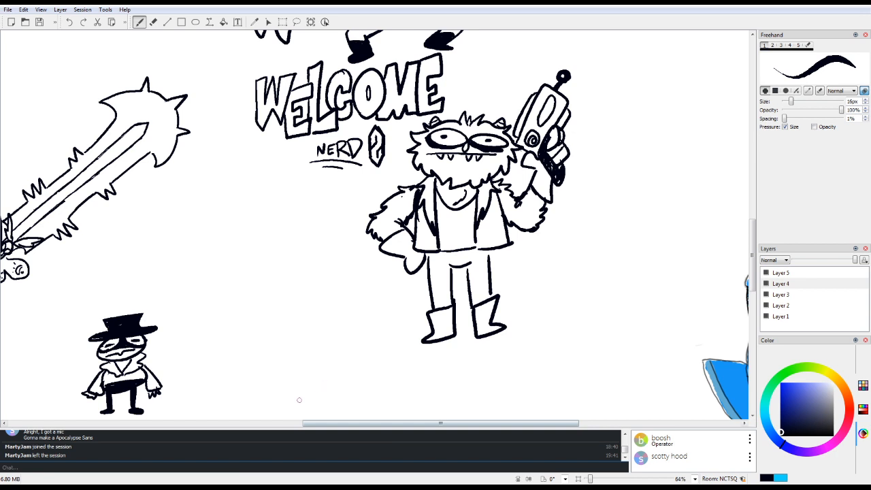
Step: In the canvas's empty upper-left corner, draw a cartoon mouse's head outline with one round ear, a peaked hairline and half-lidded eyes
{"action": "left_click_drag", "start_coordinate": [752, 255], "coordinate": [733, 278]}
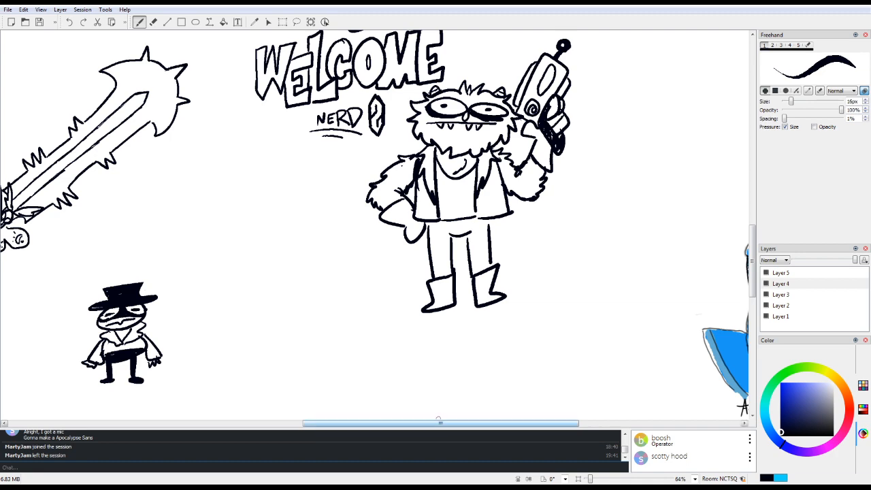
{"action": "scroll", "coordinate": [575, 422], "scroll_direction": "left", "scroll_amount": 5}
{"action": "left_click_drag", "start_coordinate": [575, 419], "coordinate": [300, 419]}
{"action": "left_click_drag", "start_coordinate": [488, 423], "coordinate": [494, 423]}
{"action": "left_click_drag", "start_coordinate": [752, 261], "coordinate": [752, 121]}
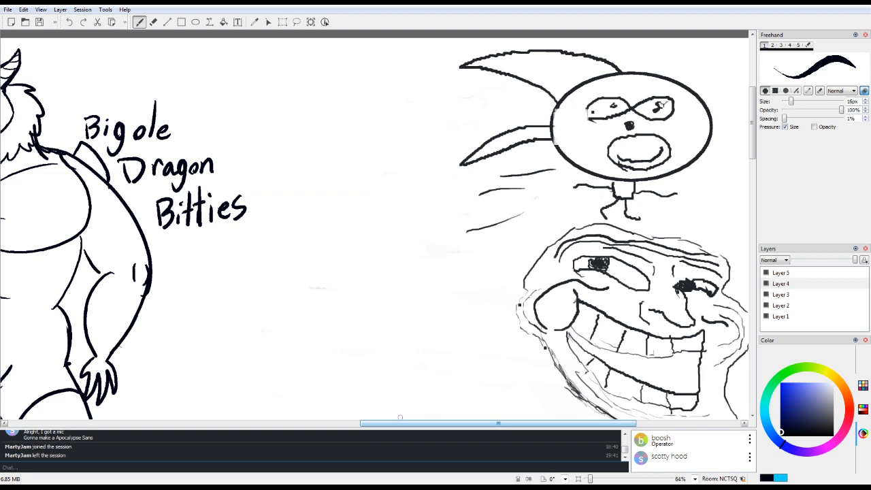
{"action": "left_click_drag", "start_coordinate": [463, 423], "coordinate": [180, 423]}
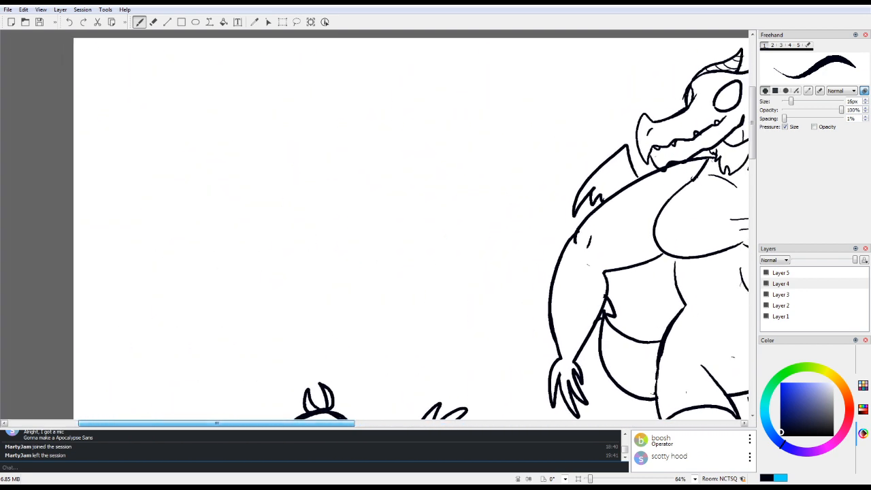
{"action": "mouse_move", "coordinate": [752, 119]}
{"action": "left_mouse_down"}
{"action": "mouse_move", "coordinate": [751, 194]}
{"action": "mouse_move", "coordinate": [752, 107]}
{"action": "left_mouse_up"}
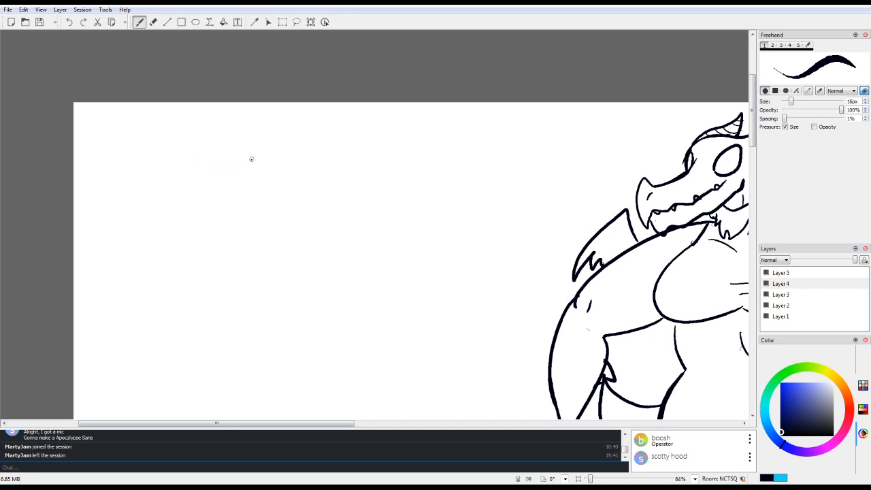
{"action": "mouse_move", "coordinate": [252, 158]}
{"action": "left_mouse_down"}
{"action": "mouse_move", "coordinate": [209, 231]}
{"action": "mouse_move", "coordinate": [288, 158]}
{"action": "left_mouse_up"}
{"action": "mouse_move", "coordinate": [240, 162]}
{"action": "left_mouse_down"}
{"action": "mouse_move", "coordinate": [218, 181]}
{"action": "mouse_move", "coordinate": [297, 168]}
{"action": "mouse_move", "coordinate": [265, 154]}
{"action": "mouse_move", "coordinate": [304, 205]}
{"action": "mouse_move", "coordinate": [291, 222]}
{"action": "left_mouse_up"}
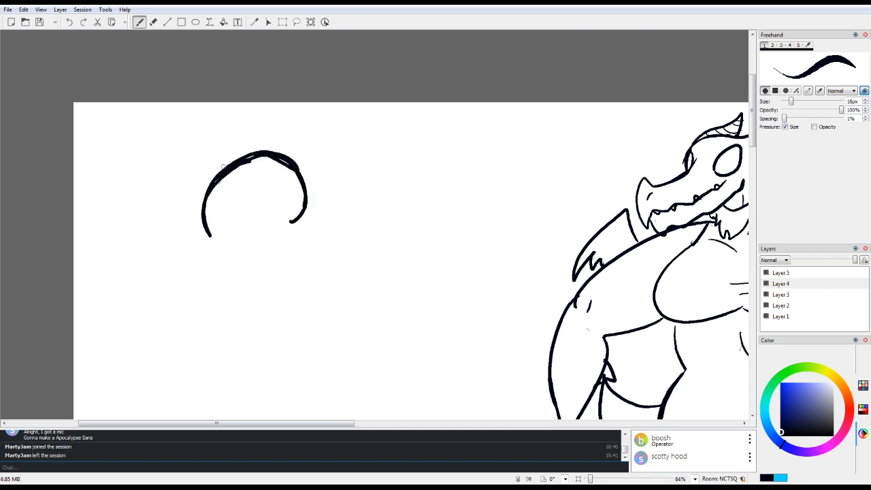
{"action": "mouse_move", "coordinate": [225, 165]}
{"action": "left_mouse_down"}
{"action": "mouse_move", "coordinate": [189, 201]}
{"action": "mouse_move", "coordinate": [220, 226]}
{"action": "mouse_move", "coordinate": [240, 215]}
{"action": "mouse_move", "coordinate": [217, 213]}
{"action": "mouse_move", "coordinate": [299, 196]}
{"action": "left_mouse_up"}
{"action": "left_click_drag", "start_coordinate": [254, 215], "coordinate": [280, 202]}
{"action": "mouse_move", "coordinate": [204, 212]}
{"action": "left_mouse_down"}
{"action": "mouse_move", "coordinate": [223, 185]}
{"action": "mouse_move", "coordinate": [253, 173]}
{"action": "mouse_move", "coordinate": [296, 193]}
{"action": "mouse_move", "coordinate": [282, 183]}
{"action": "left_mouse_up"}
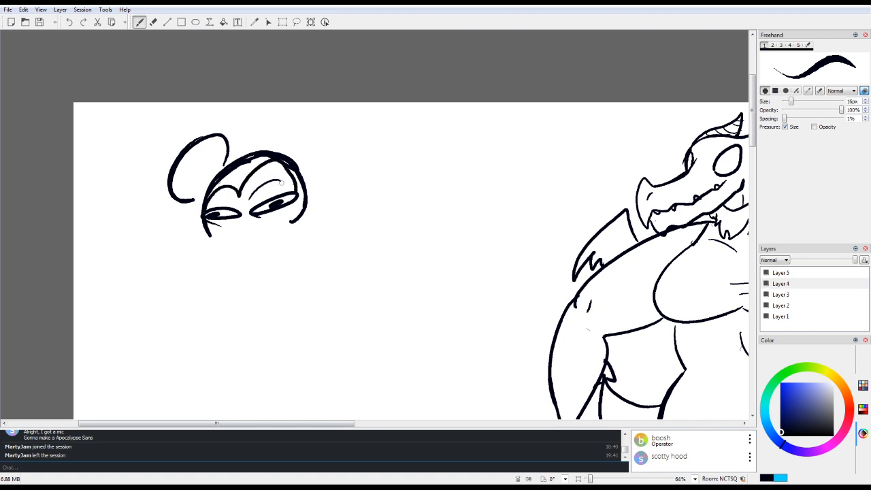
Step: Add wrinkles above and below the mouse's eyes and draw its snout with a long drooping nose
{"action": "mouse_move", "coordinate": [213, 202]}
{"action": "left_mouse_down"}
{"action": "mouse_move", "coordinate": [237, 200]}
{"action": "mouse_move", "coordinate": [275, 175]}
{"action": "left_mouse_up"}
{"action": "mouse_move", "coordinate": [220, 195]}
{"action": "left_mouse_down"}
{"action": "mouse_move", "coordinate": [239, 220]}
{"action": "mouse_move", "coordinate": [220, 223]}
{"action": "mouse_move", "coordinate": [287, 208]}
{"action": "left_mouse_up"}
{"action": "left_click_drag", "start_coordinate": [287, 201], "coordinate": [291, 197]}
{"action": "mouse_move", "coordinate": [240, 227]}
{"action": "left_mouse_down"}
{"action": "mouse_move", "coordinate": [219, 254]}
{"action": "mouse_move", "coordinate": [187, 266]}
{"action": "mouse_move", "coordinate": [196, 273]}
{"action": "mouse_move", "coordinate": [221, 256]}
{"action": "mouse_move", "coordinate": [207, 263]}
{"action": "mouse_move", "coordinate": [250, 265]}
{"action": "mouse_move", "coordinate": [287, 227]}
{"action": "left_mouse_up"}
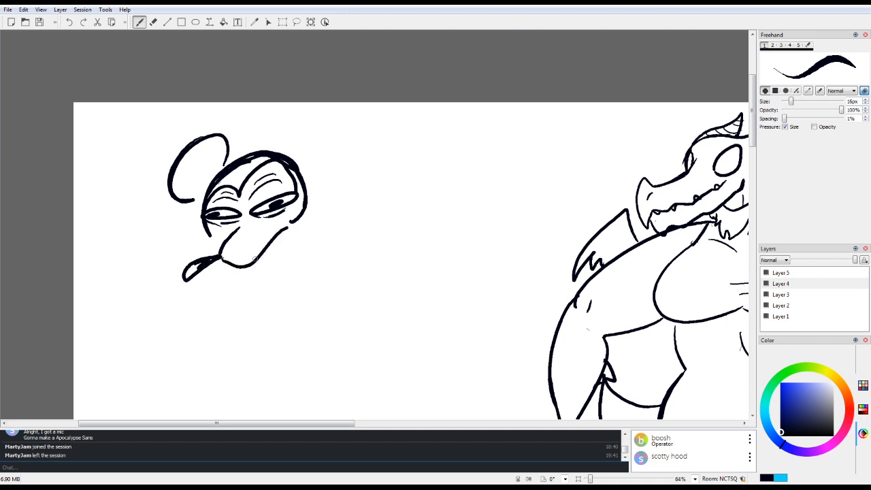
Step: Draw the mouse's two buck teeth, bulging cheeks and rounded lower jaw
{"action": "mouse_move", "coordinate": [237, 267]}
{"action": "left_mouse_down"}
{"action": "mouse_move", "coordinate": [239, 277]}
{"action": "mouse_move", "coordinate": [256, 264]}
{"action": "left_mouse_up"}
{"action": "left_click_drag", "start_coordinate": [210, 239], "coordinate": [218, 258]}
{"action": "left_click_drag", "start_coordinate": [297, 216], "coordinate": [266, 266]}
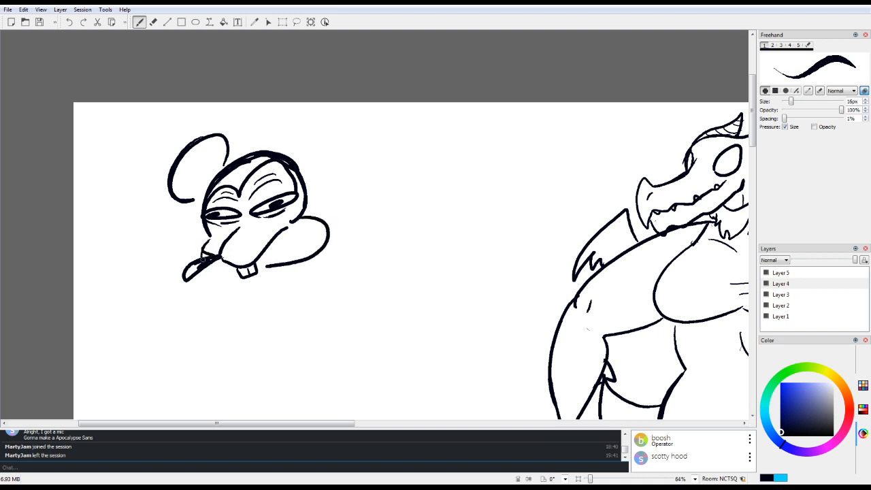
{"action": "left_click_drag", "start_coordinate": [206, 266], "coordinate": [247, 273]}
{"action": "left_click", "coordinate": [69, 22]}
{"action": "mouse_move", "coordinate": [207, 265]}
{"action": "left_mouse_down"}
{"action": "mouse_move", "coordinate": [209, 276]}
{"action": "mouse_move", "coordinate": [273, 264]}
{"action": "left_mouse_up"}
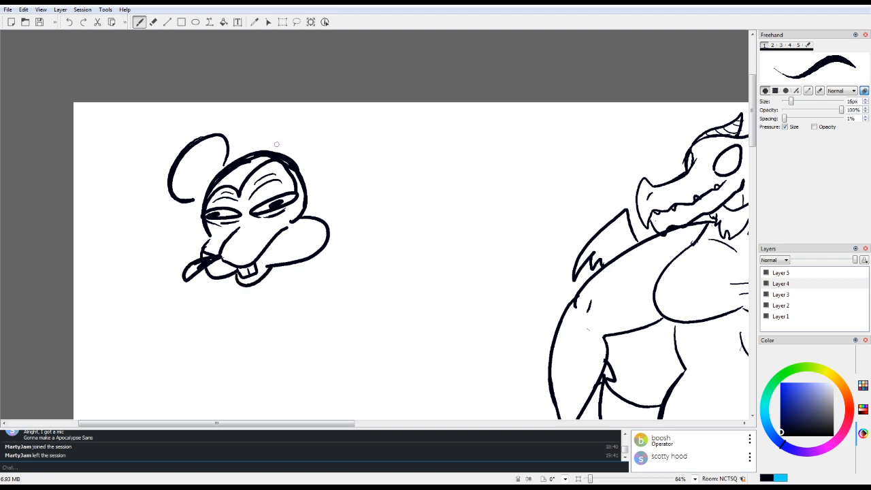
Step: Draw the mouse's second round ear and fill both ears and the hair area solid black
{"action": "mouse_move", "coordinate": [258, 150]}
{"action": "left_mouse_down"}
{"action": "mouse_move", "coordinate": [318, 158]}
{"action": "mouse_move", "coordinate": [294, 168]}
{"action": "left_mouse_up"}
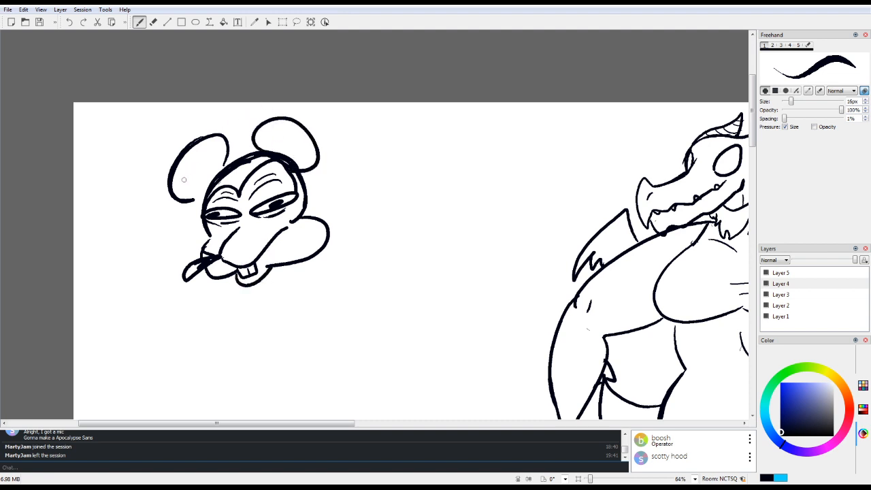
{"action": "mouse_move", "coordinate": [183, 180]}
{"action": "left_mouse_down"}
{"action": "mouse_move", "coordinate": [204, 143]}
{"action": "mouse_move", "coordinate": [178, 197]}
{"action": "mouse_move", "coordinate": [218, 139]}
{"action": "mouse_move", "coordinate": [228, 139]}
{"action": "mouse_move", "coordinate": [192, 198]}
{"action": "mouse_move", "coordinate": [202, 198]}
{"action": "mouse_move", "coordinate": [193, 203]}
{"action": "mouse_move", "coordinate": [185, 182]}
{"action": "mouse_move", "coordinate": [197, 199]}
{"action": "mouse_move", "coordinate": [173, 190]}
{"action": "mouse_move", "coordinate": [246, 151]}
{"action": "mouse_move", "coordinate": [231, 161]}
{"action": "mouse_move", "coordinate": [234, 184]}
{"action": "mouse_move", "coordinate": [224, 178]}
{"action": "mouse_move", "coordinate": [238, 169]}
{"action": "mouse_move", "coordinate": [245, 178]}
{"action": "mouse_move", "coordinate": [259, 161]}
{"action": "mouse_move", "coordinate": [249, 169]}
{"action": "mouse_move", "coordinate": [279, 155]}
{"action": "mouse_move", "coordinate": [297, 209]}
{"action": "left_mouse_up"}
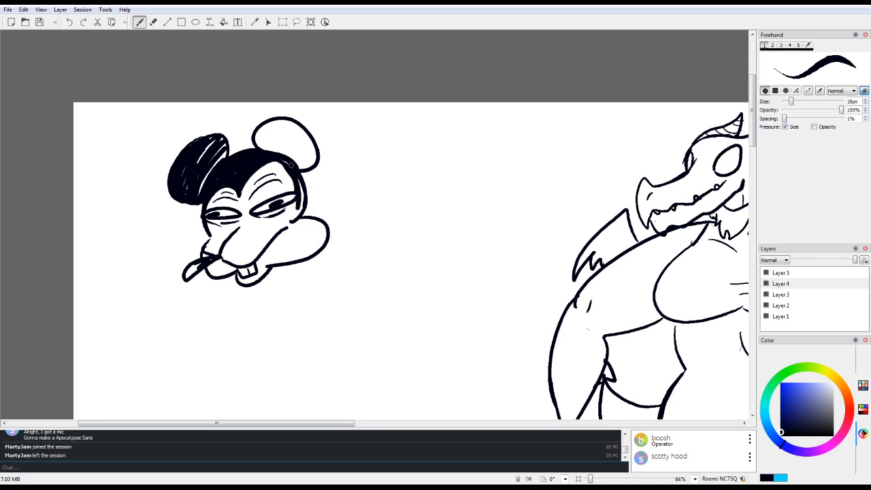
{"action": "left_click_drag", "start_coordinate": [295, 177], "coordinate": [298, 217]}
{"action": "left_click_drag", "start_coordinate": [305, 169], "coordinate": [307, 209]}
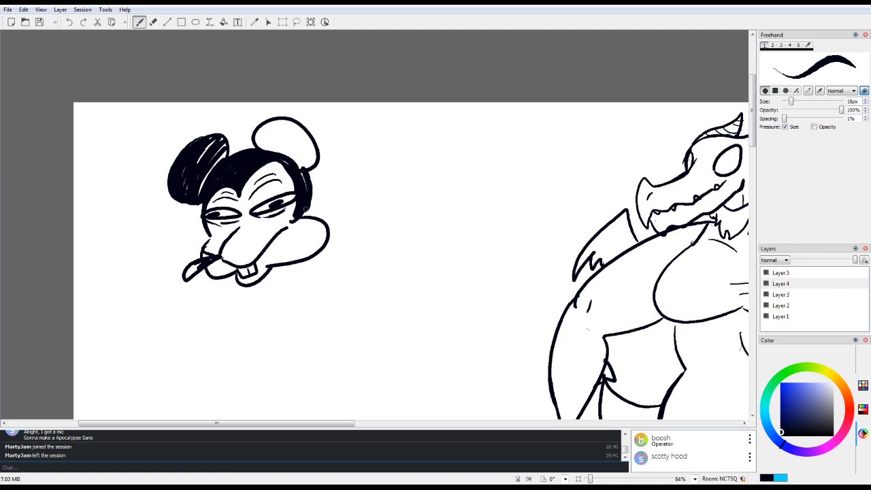
{"action": "left_click_drag", "start_coordinate": [302, 171], "coordinate": [305, 185]}
{"action": "mouse_move", "coordinate": [264, 150]}
{"action": "left_mouse_down"}
{"action": "mouse_move", "coordinate": [316, 134]}
{"action": "mouse_move", "coordinate": [303, 168]}
{"action": "left_mouse_up"}
{"action": "mouse_move", "coordinate": [259, 134]}
{"action": "left_mouse_down"}
{"action": "mouse_move", "coordinate": [279, 123]}
{"action": "mouse_move", "coordinate": [273, 156]}
{"action": "mouse_move", "coordinate": [288, 142]}
{"action": "mouse_move", "coordinate": [268, 144]}
{"action": "mouse_move", "coordinate": [279, 154]}
{"action": "mouse_move", "coordinate": [264, 136]}
{"action": "mouse_move", "coordinate": [304, 166]}
{"action": "mouse_move", "coordinate": [272, 116]}
{"action": "mouse_move", "coordinate": [291, 117]}
{"action": "mouse_move", "coordinate": [302, 130]}
{"action": "mouse_move", "coordinate": [285, 128]}
{"action": "mouse_move", "coordinate": [299, 158]}
{"action": "mouse_move", "coordinate": [299, 136]}
{"action": "mouse_move", "coordinate": [313, 138]}
{"action": "mouse_move", "coordinate": [314, 162]}
{"action": "mouse_move", "coordinate": [271, 150]}
{"action": "mouse_move", "coordinate": [260, 125]}
{"action": "mouse_move", "coordinate": [300, 141]}
{"action": "left_mouse_up"}
{"action": "mouse_move", "coordinate": [202, 152]}
{"action": "left_mouse_down"}
{"action": "mouse_move", "coordinate": [195, 193]}
{"action": "mouse_move", "coordinate": [200, 173]}
{"action": "mouse_move", "coordinate": [194, 163]}
{"action": "mouse_move", "coordinate": [185, 174]}
{"action": "mouse_move", "coordinate": [184, 166]}
{"action": "mouse_move", "coordinate": [184, 173]}
{"action": "mouse_move", "coordinate": [196, 169]}
{"action": "mouse_move", "coordinate": [214, 149]}
{"action": "mouse_move", "coordinate": [198, 155]}
{"action": "mouse_move", "coordinate": [198, 141]}
{"action": "mouse_move", "coordinate": [178, 192]}
{"action": "left_mouse_up"}
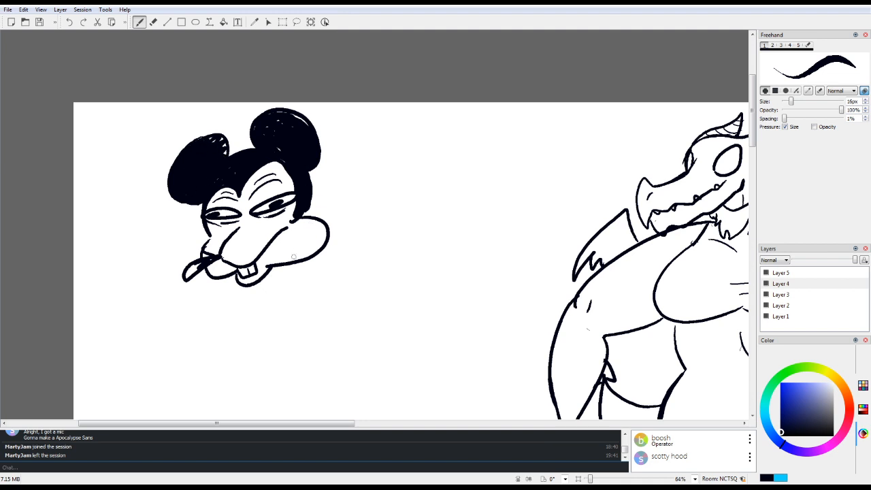
Step: Erase thin wavy highlight lines into the mouse's black hair
{"action": "key", "text": "e"}
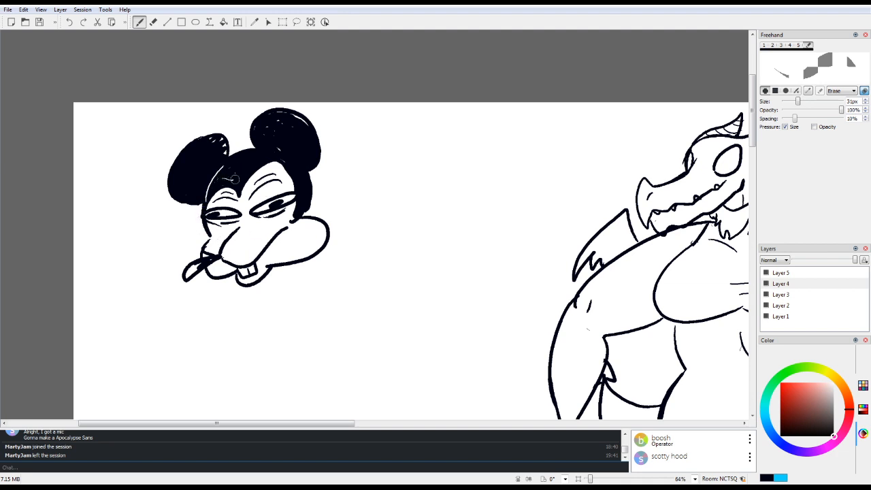
{"action": "left_click_drag", "start_coordinate": [235, 179], "coordinate": [251, 161]}
{"action": "key", "text": "e"}
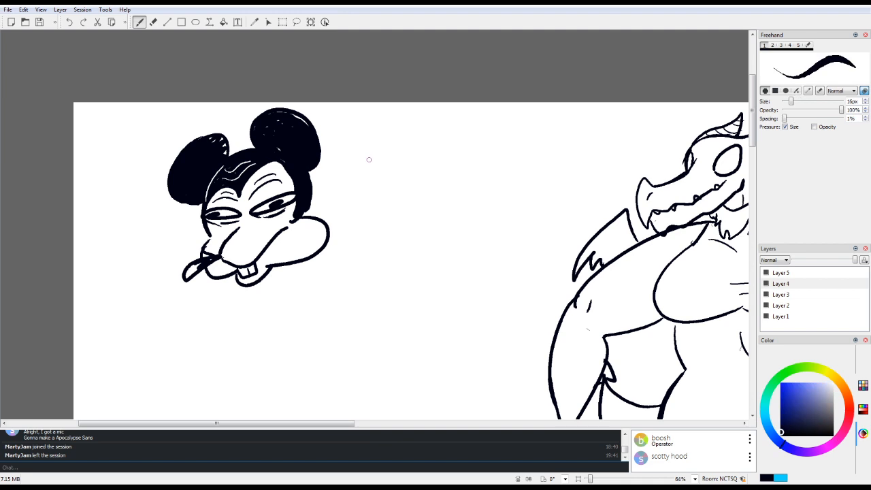
Step: Erase the cheek line next to the nose, darken and extend the nose, and add snout spots and creases between the eyes
{"action": "key", "text": "e"}
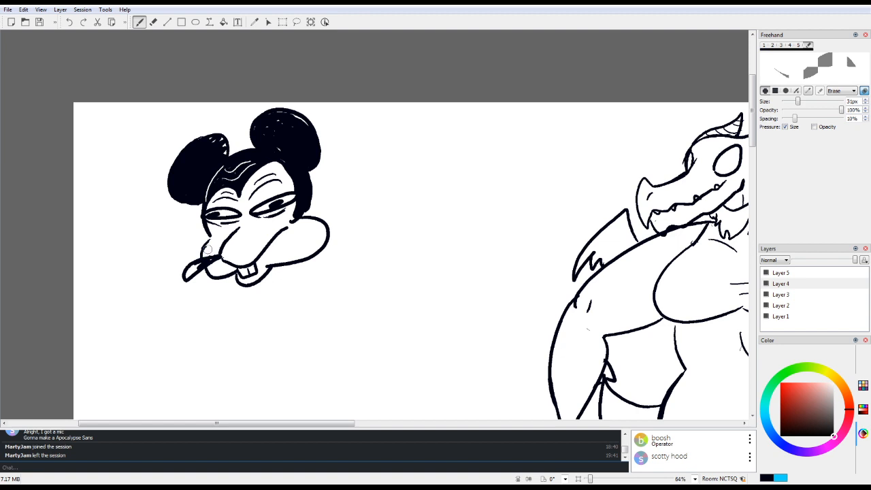
{"action": "key", "text": "e"}
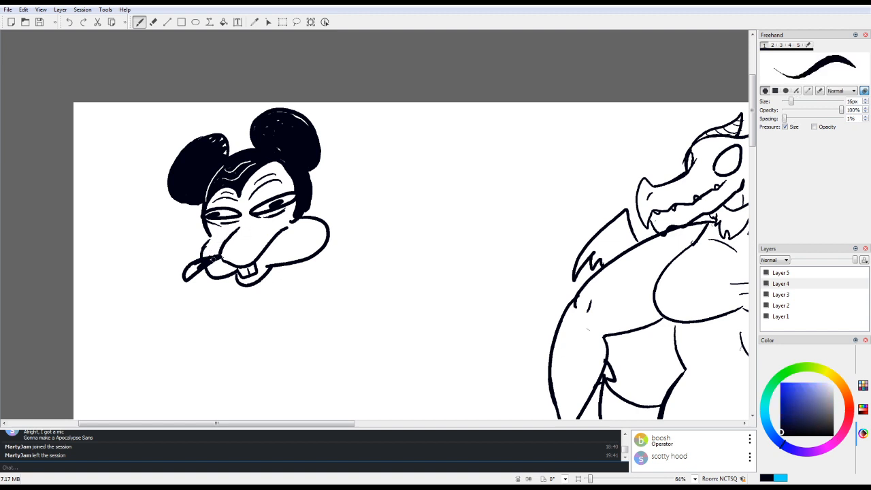
{"action": "mouse_move", "coordinate": [213, 259]}
{"action": "left_mouse_down"}
{"action": "mouse_move", "coordinate": [251, 240]}
{"action": "mouse_move", "coordinate": [254, 246]}
{"action": "mouse_move", "coordinate": [239, 218]}
{"action": "mouse_move", "coordinate": [292, 231]}
{"action": "left_mouse_up"}
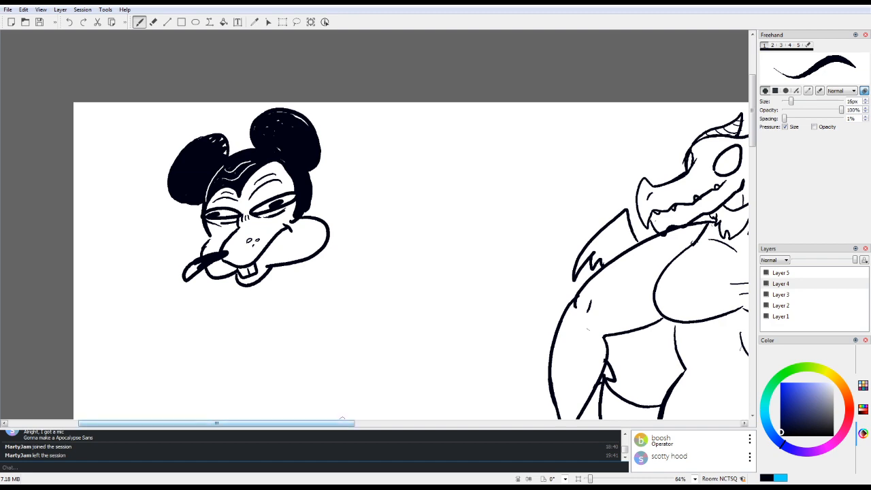
Step: Tidy the crease at the end of the mouse's smile and add a matching crease on the far cheek
{"action": "mouse_move", "coordinate": [347, 423]}
{"action": "left_mouse_down"}
{"action": "mouse_move", "coordinate": [651, 423]}
{"action": "mouse_move", "coordinate": [354, 423]}
{"action": "left_mouse_up"}
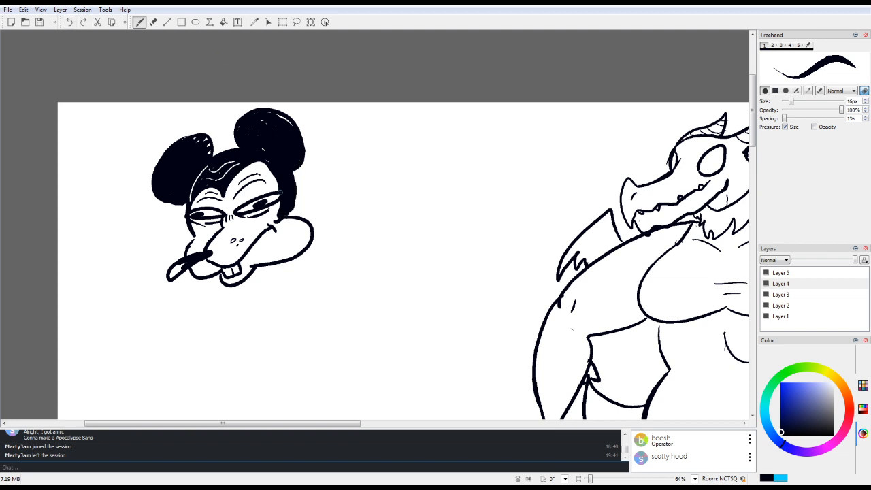
{"action": "key", "text": "5"}
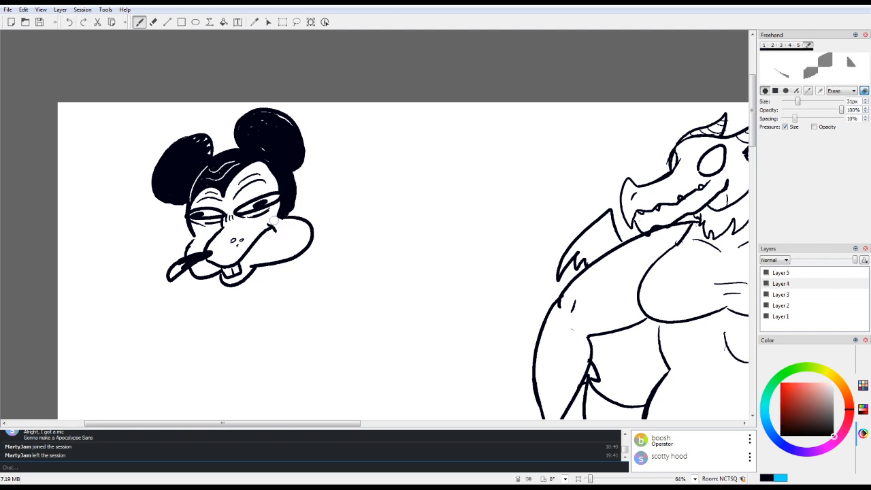
{"action": "key", "text": "1"}
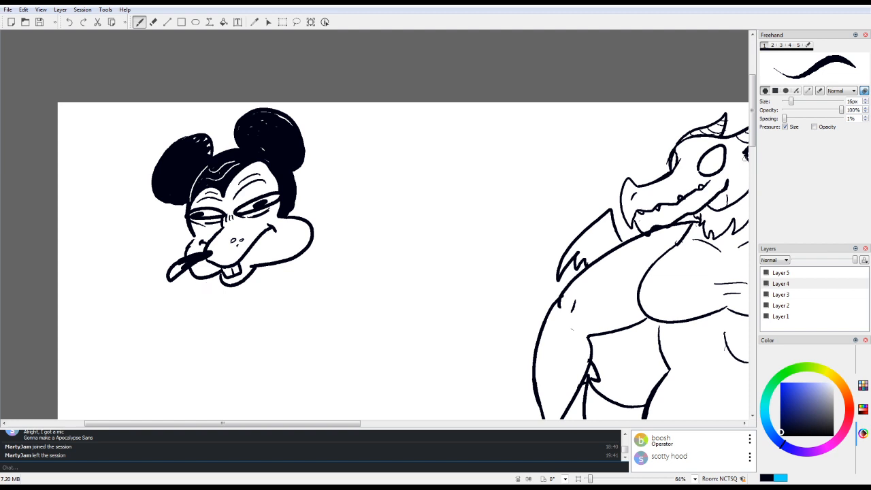
Step: Draw the mouse's shirt collar below the chin and the notched jacket lapels meeting in a point
{"action": "scroll", "coordinate": [262, 248], "scroll_direction": "down", "scroll_amount": 2}
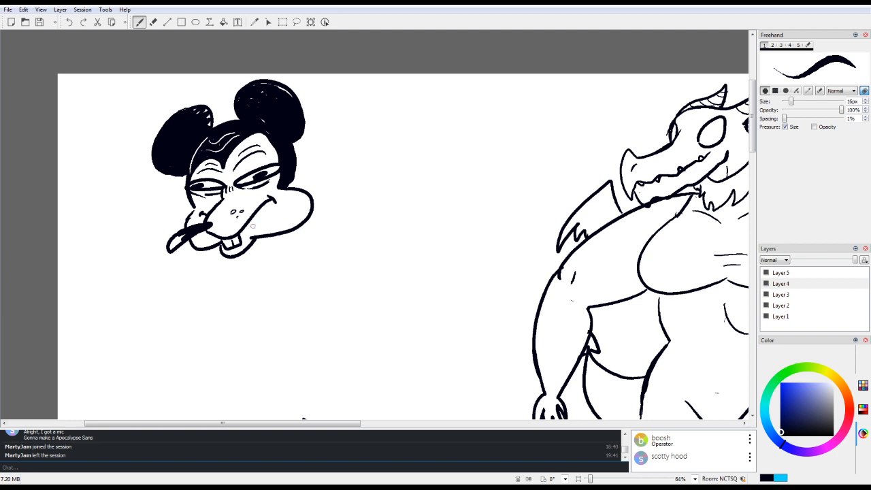
{"action": "mouse_move", "coordinate": [220, 257]}
{"action": "left_mouse_down"}
{"action": "mouse_move", "coordinate": [231, 276]}
{"action": "mouse_move", "coordinate": [247, 270]}
{"action": "left_mouse_up"}
{"action": "mouse_move", "coordinate": [253, 247]}
{"action": "left_mouse_down"}
{"action": "mouse_move", "coordinate": [261, 256]}
{"action": "mouse_move", "coordinate": [244, 331]}
{"action": "left_mouse_up"}
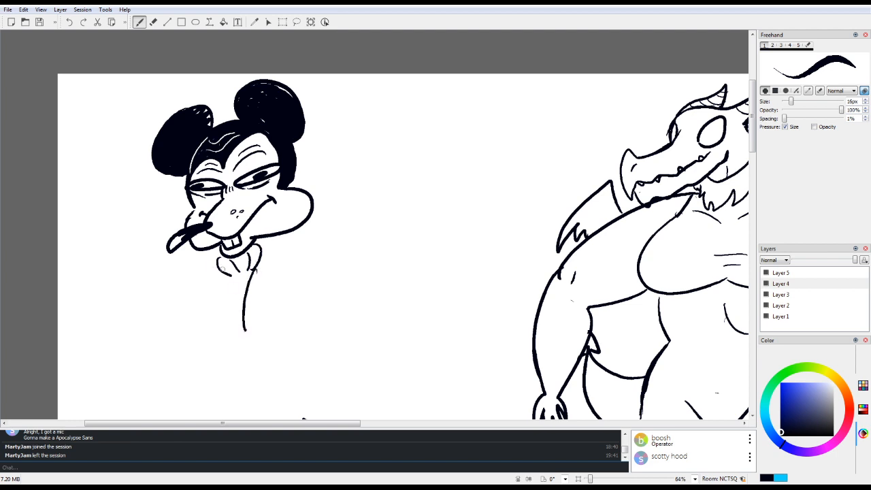
{"action": "left_click_drag", "start_coordinate": [229, 273], "coordinate": [243, 293]}
{"action": "mouse_move", "coordinate": [203, 249]}
{"action": "left_mouse_down"}
{"action": "mouse_move", "coordinate": [194, 267]}
{"action": "mouse_move", "coordinate": [216, 275]}
{"action": "mouse_move", "coordinate": [237, 303]}
{"action": "left_mouse_up"}
{"action": "left_click_drag", "start_coordinate": [294, 229], "coordinate": [245, 332]}
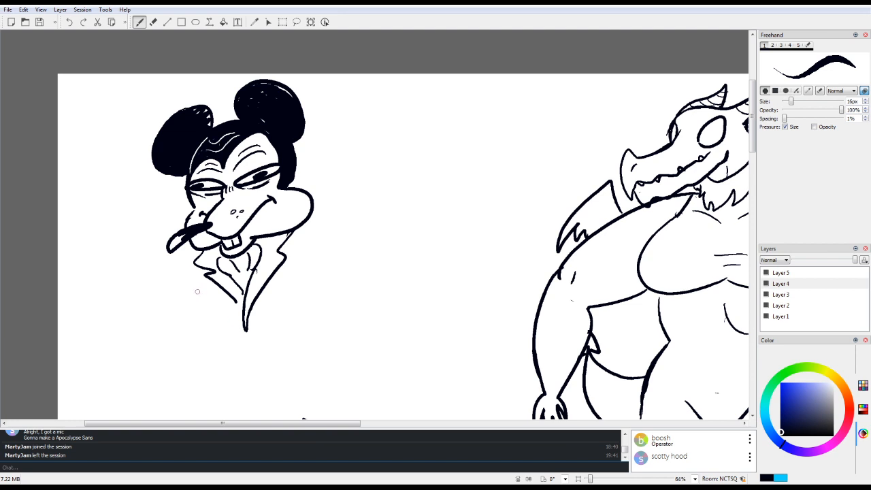
Step: Draw the mouse's jacket body and two bent arms with cuffs and small hands, adding a wrinkle above one eye
{"action": "mouse_move", "coordinate": [197, 275]}
{"action": "left_mouse_down"}
{"action": "mouse_move", "coordinate": [197, 318]}
{"action": "mouse_move", "coordinate": [208, 337]}
{"action": "mouse_move", "coordinate": [290, 321]}
{"action": "mouse_move", "coordinate": [310, 306]}
{"action": "left_mouse_up"}
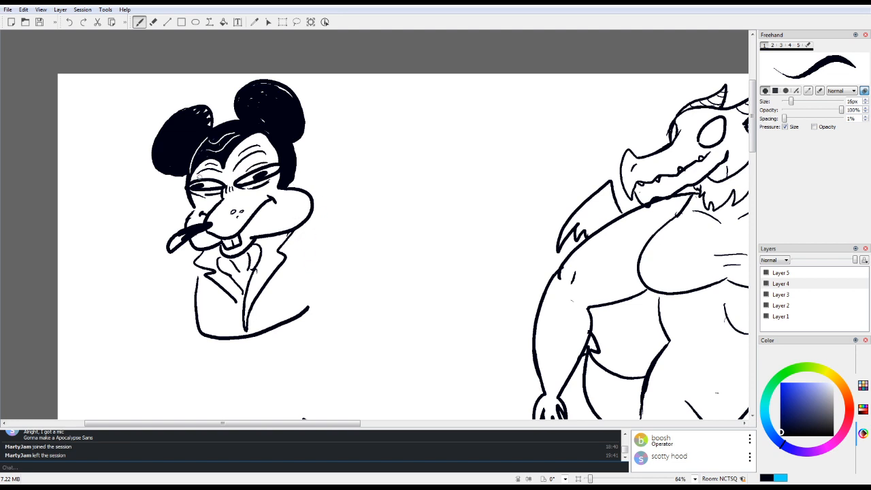
{"action": "left_click_drag", "start_coordinate": [199, 178], "coordinate": [218, 176]}
{"action": "mouse_move", "coordinate": [293, 239]}
{"action": "left_mouse_down"}
{"action": "mouse_move", "coordinate": [302, 230]}
{"action": "mouse_move", "coordinate": [325, 257]}
{"action": "mouse_move", "coordinate": [300, 279]}
{"action": "left_mouse_up"}
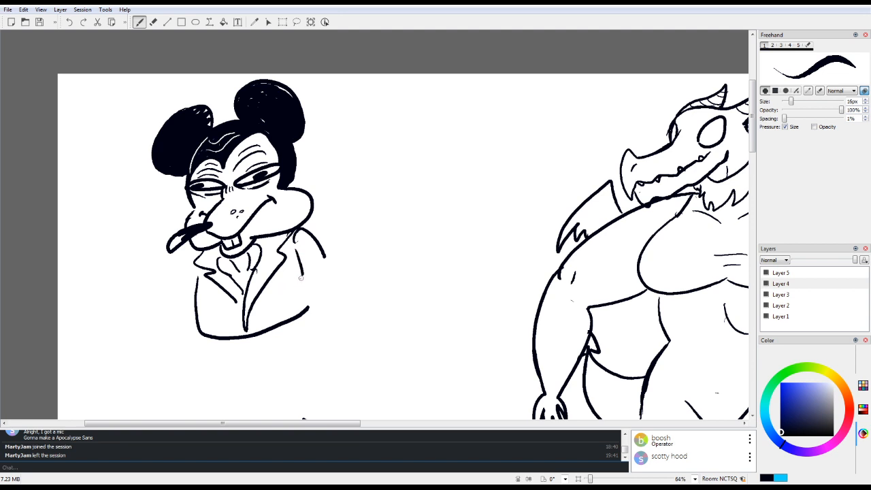
{"action": "mouse_move", "coordinate": [302, 277]}
{"action": "left_mouse_down"}
{"action": "mouse_move", "coordinate": [271, 297]}
{"action": "mouse_move", "coordinate": [292, 313]}
{"action": "mouse_move", "coordinate": [325, 286]}
{"action": "mouse_move", "coordinate": [327, 273]}
{"action": "mouse_move", "coordinate": [297, 276]}
{"action": "mouse_move", "coordinate": [271, 301]}
{"action": "mouse_move", "coordinate": [265, 323]}
{"action": "mouse_move", "coordinate": [285, 312]}
{"action": "left_mouse_up"}
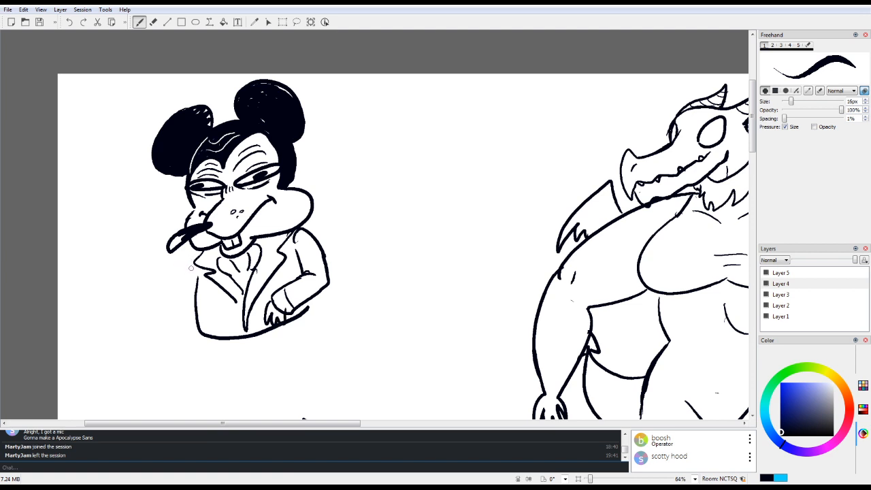
{"action": "mouse_move", "coordinate": [192, 267]}
{"action": "left_mouse_down"}
{"action": "mouse_move", "coordinate": [177, 320]}
{"action": "mouse_move", "coordinate": [206, 307]}
{"action": "mouse_move", "coordinate": [223, 311]}
{"action": "mouse_move", "coordinate": [216, 333]}
{"action": "mouse_move", "coordinate": [221, 310]}
{"action": "mouse_move", "coordinate": [230, 331]}
{"action": "mouse_move", "coordinate": [222, 334]}
{"action": "mouse_move", "coordinate": [210, 318]}
{"action": "mouse_move", "coordinate": [179, 330]}
{"action": "left_mouse_up"}
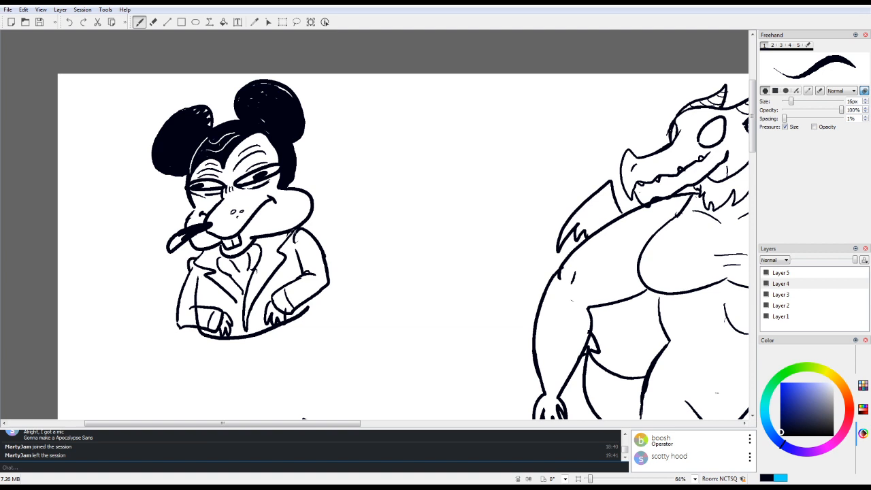
Step: Add dark detail and folds inside the mouse's collar, and erase the jacket line crossing the front sleeve
{"action": "mouse_move", "coordinate": [267, 237]}
{"action": "left_mouse_down"}
{"action": "mouse_move", "coordinate": [262, 250]}
{"action": "mouse_move", "coordinate": [264, 241]}
{"action": "left_mouse_up"}
{"action": "mouse_move", "coordinate": [241, 274]}
{"action": "left_mouse_down"}
{"action": "mouse_move", "coordinate": [244, 297]}
{"action": "mouse_move", "coordinate": [245, 281]}
{"action": "left_mouse_up"}
{"action": "key", "text": "e"}
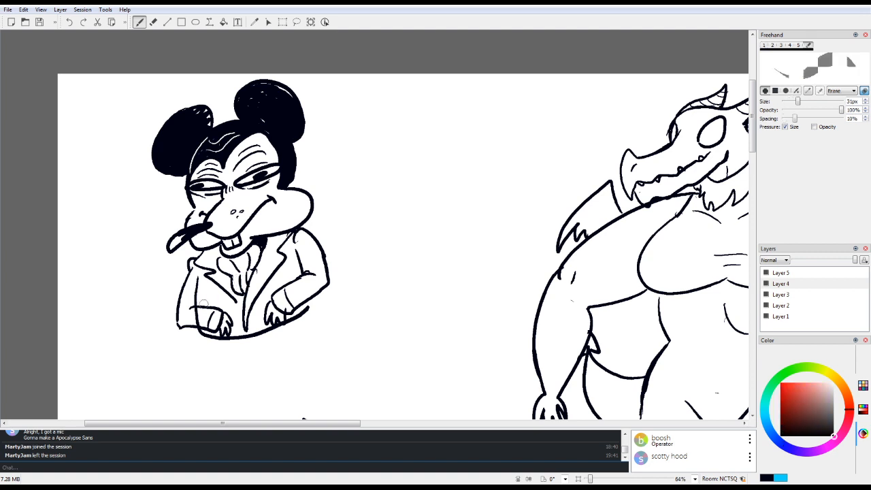
{"action": "left_click_drag", "start_coordinate": [192, 317], "coordinate": [198, 322]}
{"action": "key", "text": "e"}
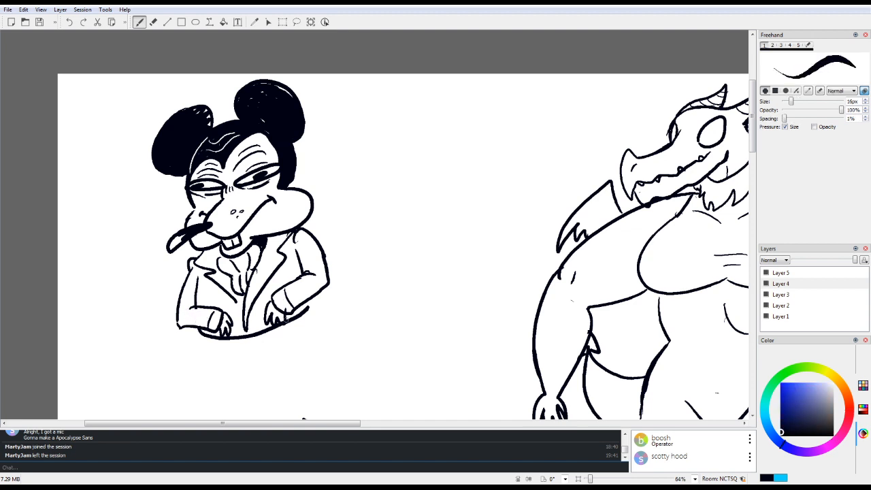
{"action": "mouse_move", "coordinate": [234, 297]}
{"action": "left_mouse_down"}
{"action": "mouse_move", "coordinate": [244, 314]}
{"action": "mouse_move", "coordinate": [236, 300]}
{"action": "left_mouse_up"}
Step: Draw the mouse's trouser legs and pointed shoes below the jacket, and fill one leg with vertical pinstripes
{"action": "left_click_drag", "start_coordinate": [218, 340], "coordinate": [227, 390]}
{"action": "mouse_move", "coordinate": [246, 340]}
{"action": "left_mouse_down"}
{"action": "mouse_move", "coordinate": [242, 391]}
{"action": "mouse_move", "coordinate": [225, 393]}
{"action": "mouse_move", "coordinate": [215, 409]}
{"action": "mouse_move", "coordinate": [256, 399]}
{"action": "mouse_move", "coordinate": [253, 392]}
{"action": "left_mouse_up"}
{"action": "mouse_move", "coordinate": [265, 335]}
{"action": "left_mouse_down"}
{"action": "mouse_move", "coordinate": [277, 384]}
{"action": "mouse_move", "coordinate": [311, 375]}
{"action": "left_mouse_up"}
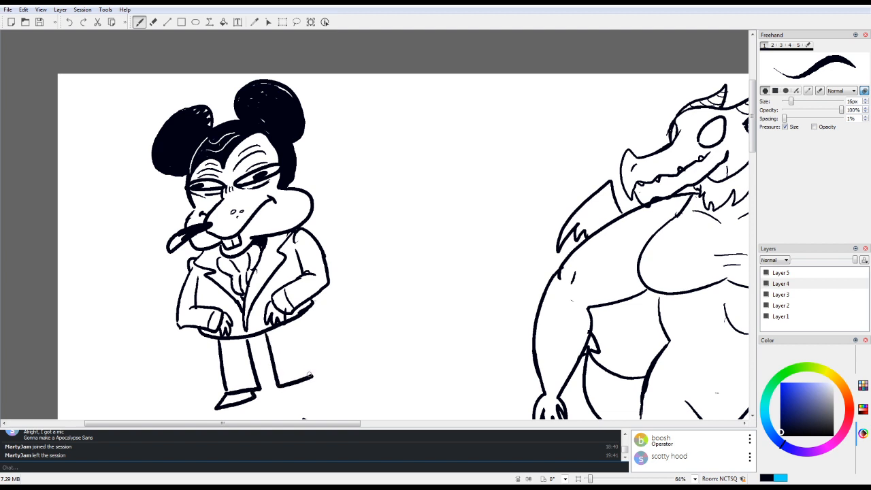
{"action": "mouse_move", "coordinate": [293, 323]}
{"action": "left_mouse_down"}
{"action": "mouse_move", "coordinate": [310, 372]}
{"action": "mouse_move", "coordinate": [282, 389]}
{"action": "mouse_move", "coordinate": [310, 376]}
{"action": "left_mouse_up"}
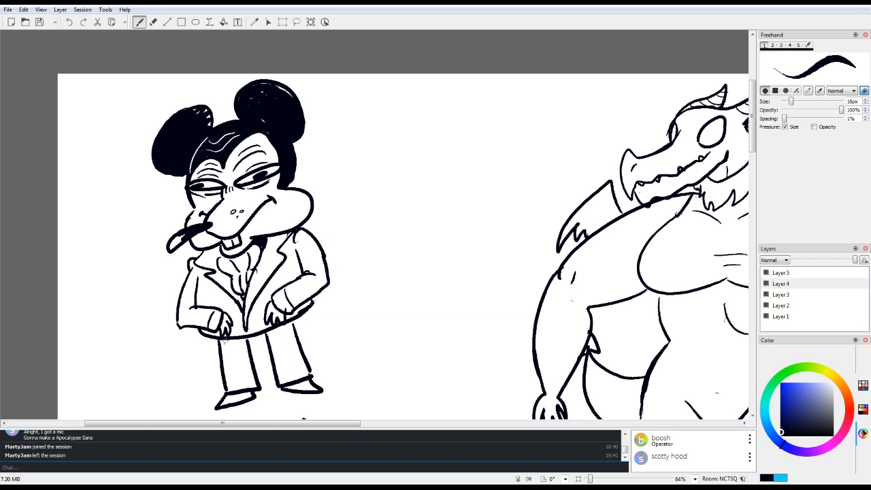
{"action": "mouse_move", "coordinate": [225, 340]}
{"action": "left_mouse_down"}
{"action": "mouse_move", "coordinate": [230, 393]}
{"action": "mouse_move", "coordinate": [248, 388]}
{"action": "left_mouse_up"}
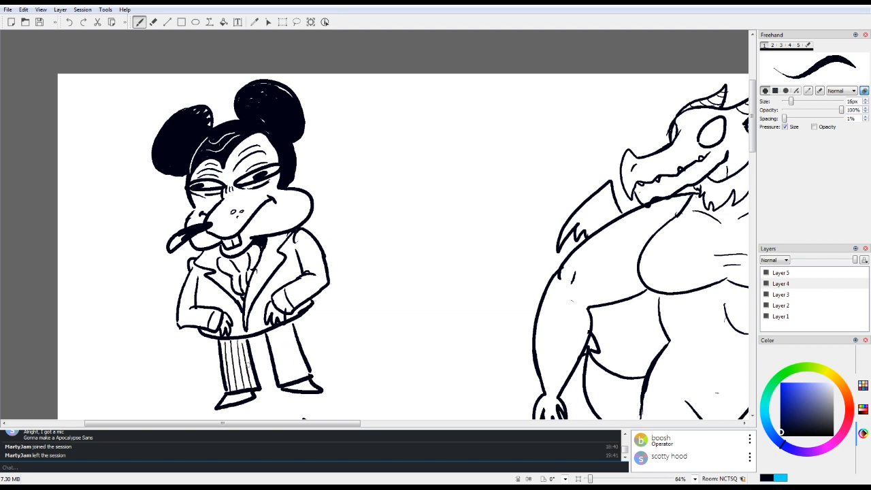
Step: Fill the mouse's second trouser leg and the front jacket sleeve with thin pinstripes following their shape
{"action": "mouse_move", "coordinate": [271, 332]}
{"action": "left_mouse_down"}
{"action": "mouse_move", "coordinate": [281, 379]}
{"action": "mouse_move", "coordinate": [276, 338]}
{"action": "mouse_move", "coordinate": [302, 374]}
{"action": "left_mouse_up"}
{"action": "mouse_move", "coordinate": [286, 292]}
{"action": "left_mouse_down"}
{"action": "mouse_move", "coordinate": [311, 276]}
{"action": "mouse_move", "coordinate": [325, 282]}
{"action": "left_mouse_up"}
{"action": "left_click_drag", "start_coordinate": [299, 245], "coordinate": [310, 269]}
{"action": "left_click_drag", "start_coordinate": [306, 240], "coordinate": [321, 275]}
{"action": "mouse_move", "coordinate": [313, 242]}
{"action": "left_mouse_down"}
{"action": "mouse_move", "coordinate": [323, 275]}
{"action": "mouse_move", "coordinate": [324, 266]}
{"action": "left_mouse_up"}
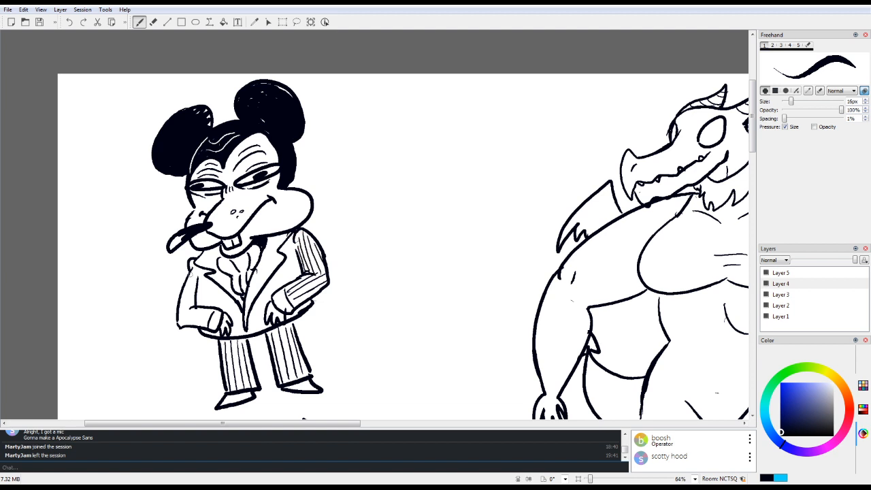
Step: Add pinstripes to the mouse's other sleeve and to the adjoining half of the jacket body
{"action": "mouse_move", "coordinate": [191, 275]}
{"action": "left_mouse_down"}
{"action": "mouse_move", "coordinate": [179, 318]}
{"action": "mouse_move", "coordinate": [184, 310]}
{"action": "mouse_move", "coordinate": [213, 315]}
{"action": "mouse_move", "coordinate": [207, 326]}
{"action": "mouse_move", "coordinate": [215, 314]}
{"action": "mouse_move", "coordinate": [200, 306]}
{"action": "left_mouse_up"}
{"action": "left_click_drag", "start_coordinate": [207, 273], "coordinate": [204, 308]}
{"action": "left_click_drag", "start_coordinate": [213, 279], "coordinate": [211, 309]}
{"action": "left_click_drag", "start_coordinate": [221, 287], "coordinate": [217, 309]}
{"action": "mouse_move", "coordinate": [224, 288]}
{"action": "left_mouse_down"}
{"action": "mouse_move", "coordinate": [231, 323]}
{"action": "mouse_move", "coordinate": [237, 306]}
{"action": "mouse_move", "coordinate": [237, 335]}
{"action": "left_mouse_up"}
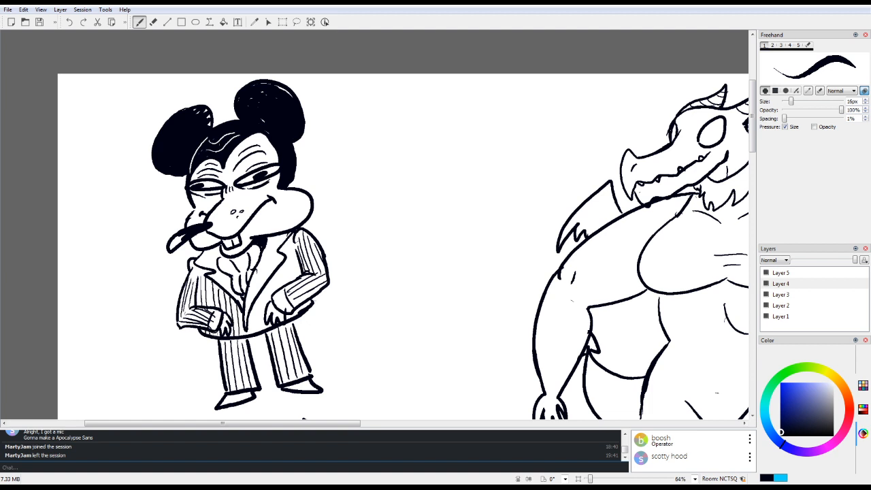
Step: Draw buttons at the jacket's front opening and pinstripe the half of the jacket beside the front sleeve
{"action": "mouse_move", "coordinate": [245, 325]}
{"action": "left_mouse_down"}
{"action": "mouse_move", "coordinate": [246, 335]}
{"action": "mouse_move", "coordinate": [252, 310]}
{"action": "mouse_move", "coordinate": [250, 334]}
{"action": "left_mouse_up"}
{"action": "mouse_move", "coordinate": [256, 300]}
{"action": "left_mouse_down"}
{"action": "mouse_move", "coordinate": [258, 335]}
{"action": "mouse_move", "coordinate": [263, 328]}
{"action": "left_mouse_up"}
{"action": "mouse_move", "coordinate": [265, 284]}
{"action": "left_mouse_down"}
{"action": "mouse_move", "coordinate": [267, 307]}
{"action": "mouse_move", "coordinate": [285, 288]}
{"action": "left_mouse_up"}
{"action": "left_click_drag", "start_coordinate": [285, 259], "coordinate": [292, 279]}
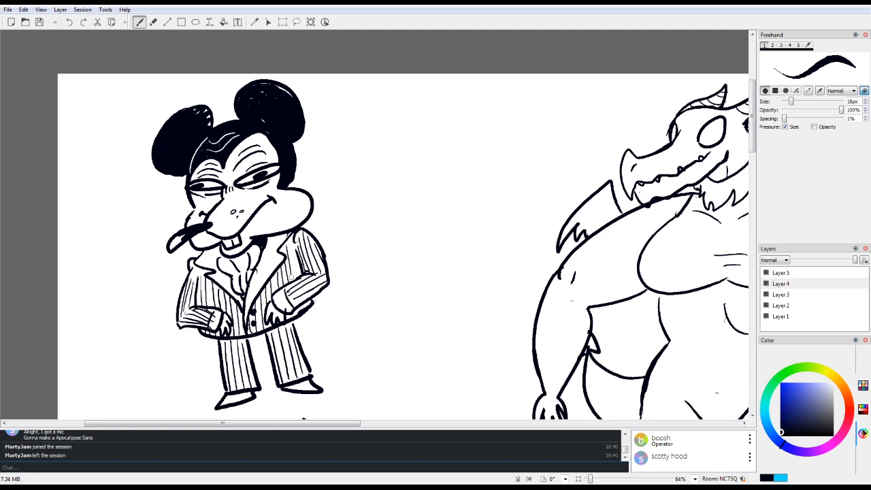
{"action": "left_click_drag", "start_coordinate": [288, 237], "coordinate": [297, 279]}
Step: Hatch the jacket lapel on the cigar side with short slanted lines from the collar to its point
{"action": "mouse_move", "coordinate": [203, 255]}
{"action": "left_mouse_down"}
{"action": "mouse_move", "coordinate": [222, 246]}
{"action": "mouse_move", "coordinate": [215, 253]}
{"action": "left_mouse_up"}
{"action": "left_click_drag", "start_coordinate": [201, 264], "coordinate": [219, 257]}
{"action": "mouse_move", "coordinate": [204, 266]}
{"action": "left_mouse_down"}
{"action": "mouse_move", "coordinate": [216, 260]}
{"action": "mouse_move", "coordinate": [217, 271]}
{"action": "left_mouse_up"}
{"action": "left_click_drag", "start_coordinate": [213, 279], "coordinate": [229, 272]}
{"action": "left_click_drag", "start_coordinate": [221, 282], "coordinate": [230, 277]}
{"action": "left_click_drag", "start_coordinate": [223, 289], "coordinate": [237, 284]}
{"action": "left_click_drag", "start_coordinate": [232, 294], "coordinate": [239, 288]}
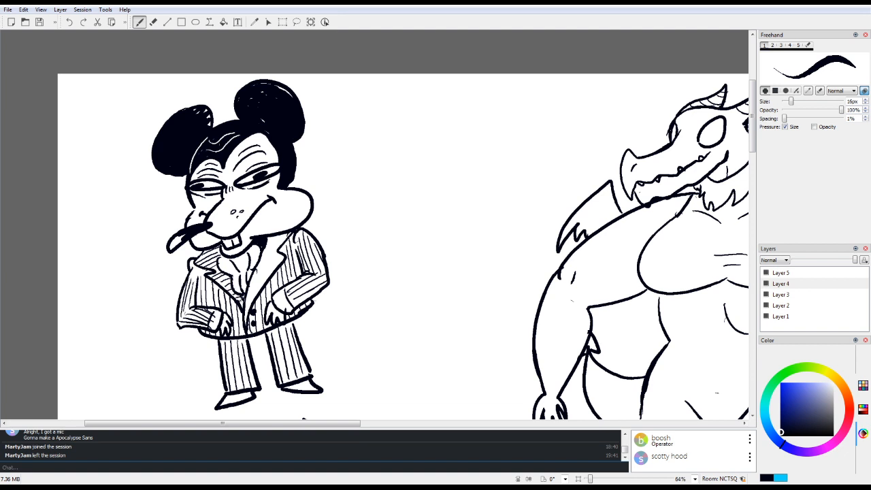
Step: Hatch the opposite jacket lapel with slanted lines running down to the jacket opening
{"action": "left_click_drag", "start_coordinate": [266, 243], "coordinate": [287, 233]}
{"action": "left_click_drag", "start_coordinate": [266, 249], "coordinate": [287, 237]}
{"action": "mouse_move", "coordinate": [264, 256]}
{"action": "left_mouse_down"}
{"action": "mouse_move", "coordinate": [280, 246]}
{"action": "mouse_move", "coordinate": [282, 261]}
{"action": "left_mouse_up"}
{"action": "left_click_drag", "start_coordinate": [249, 288], "coordinate": [273, 272]}
{"action": "left_click_drag", "start_coordinate": [248, 293], "coordinate": [266, 279]}
{"action": "mouse_move", "coordinate": [248, 298]}
{"action": "left_mouse_down"}
{"action": "mouse_move", "coordinate": [259, 291]}
{"action": "mouse_move", "coordinate": [250, 318]}
{"action": "mouse_move", "coordinate": [260, 293]}
{"action": "left_mouse_up"}
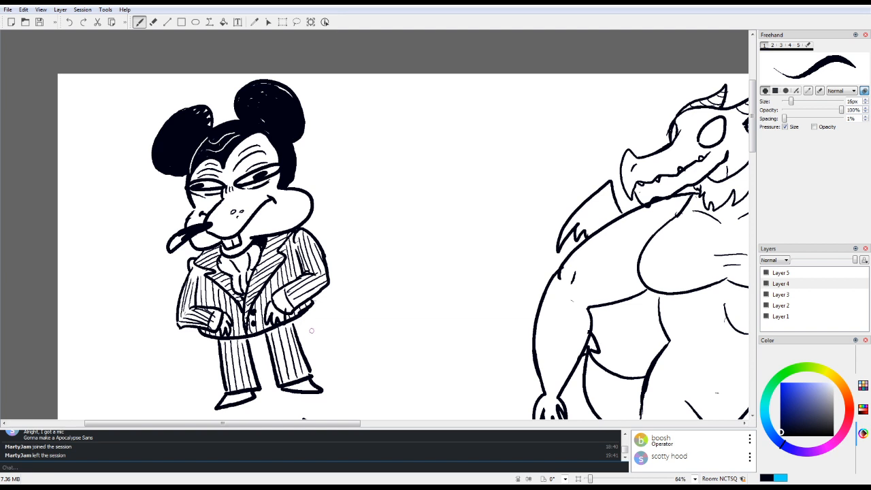
Step: Draw a curled tail behind the jacket, thicken its line, and add dark patches to both shoes
{"action": "mouse_move", "coordinate": [299, 320]}
{"action": "left_mouse_down"}
{"action": "mouse_move", "coordinate": [347, 295]}
{"action": "mouse_move", "coordinate": [334, 305]}
{"action": "left_mouse_up"}
{"action": "left_click_drag", "start_coordinate": [225, 400], "coordinate": [237, 396]}
{"action": "left_click_drag", "start_coordinate": [299, 382], "coordinate": [313, 392]}
{"action": "left_click_drag", "start_coordinate": [292, 390], "coordinate": [247, 398]}
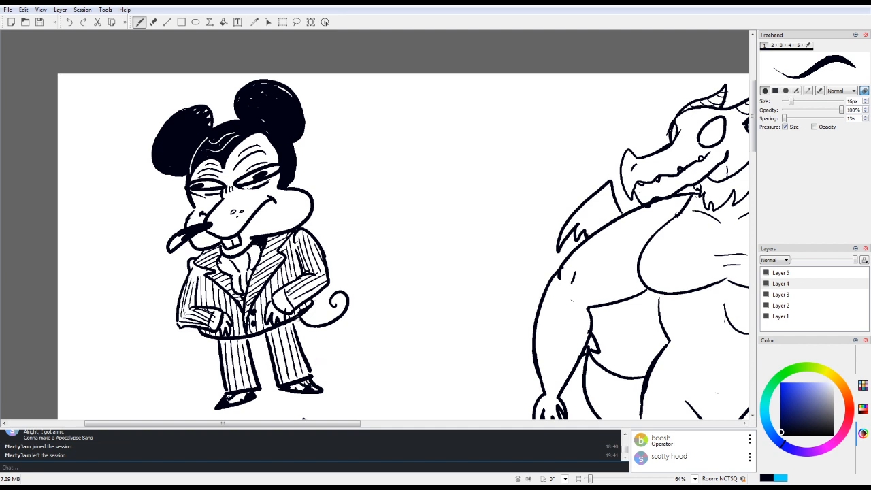
{"action": "mouse_move", "coordinate": [296, 323]}
{"action": "left_mouse_down"}
{"action": "mouse_move", "coordinate": [331, 320]}
{"action": "mouse_move", "coordinate": [336, 300]}
{"action": "left_mouse_up"}
{"action": "left_click_drag", "start_coordinate": [296, 320], "coordinate": [302, 316]}
{"action": "mouse_move", "coordinate": [193, 272]}
{"action": "left_mouse_down"}
{"action": "mouse_move", "coordinate": [189, 289]}
{"action": "mouse_move", "coordinate": [206, 273]}
{"action": "left_mouse_up"}
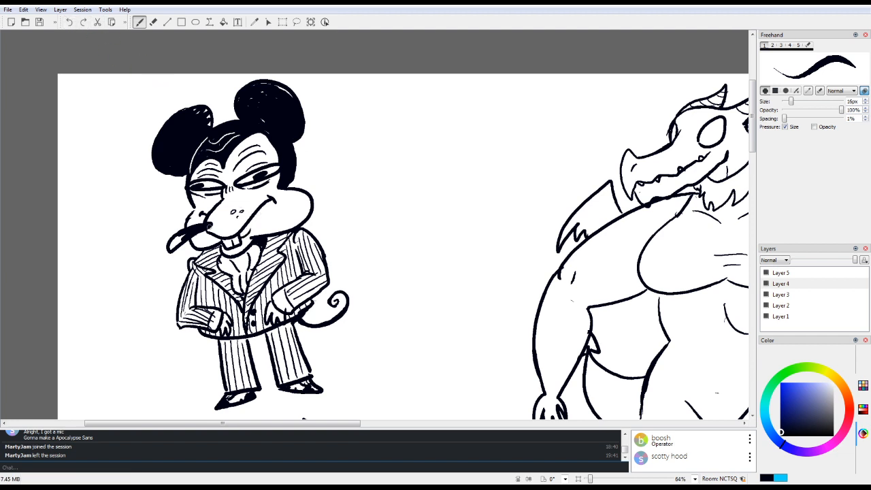
Step: Darken the mouse's cigar, fill in both eyes more heavily, and widen the larger ear's outer edge
{"action": "mouse_move", "coordinate": [213, 222]}
{"action": "left_mouse_down"}
{"action": "mouse_move", "coordinate": [179, 234]}
{"action": "mouse_move", "coordinate": [173, 246]}
{"action": "left_mouse_up"}
{"action": "mouse_move", "coordinate": [264, 175]}
{"action": "left_mouse_down"}
{"action": "mouse_move", "coordinate": [252, 179]}
{"action": "mouse_move", "coordinate": [268, 171]}
{"action": "left_mouse_up"}
{"action": "mouse_move", "coordinate": [192, 186]}
{"action": "left_mouse_down"}
{"action": "mouse_move", "coordinate": [212, 183]}
{"action": "mouse_move", "coordinate": [196, 184]}
{"action": "left_mouse_up"}
{"action": "left_click_drag", "start_coordinate": [297, 97], "coordinate": [304, 127]}
{"action": "mouse_move", "coordinate": [294, 96]}
{"action": "left_mouse_down"}
{"action": "mouse_move", "coordinate": [303, 121]}
{"action": "mouse_move", "coordinate": [282, 89]}
{"action": "mouse_move", "coordinate": [261, 120]}
{"action": "left_mouse_up"}
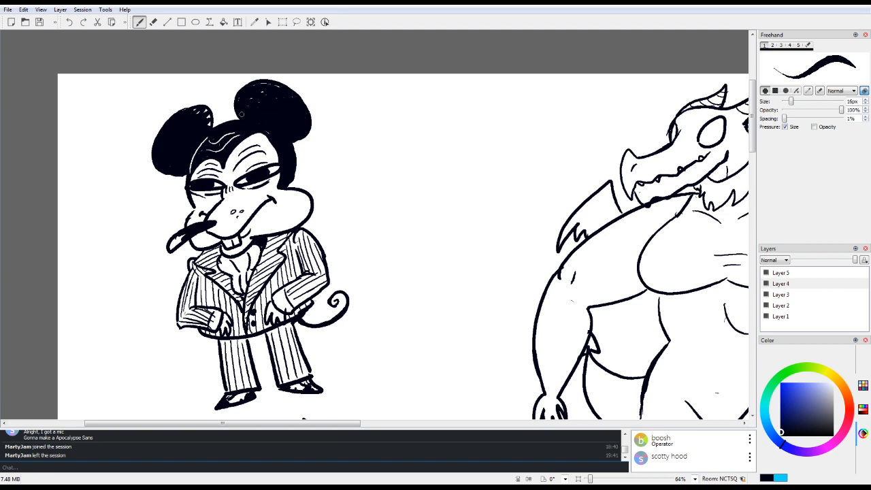
Step: Rework the edge between the smaller ear and the mouse's hair with eraser and brush, and touch up the collar
{"action": "key", "text": "e"}
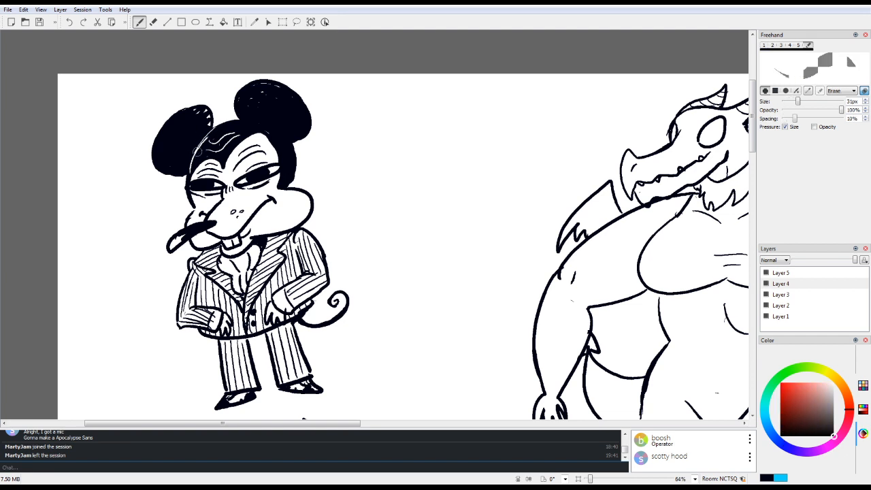
{"action": "key", "text": "e"}
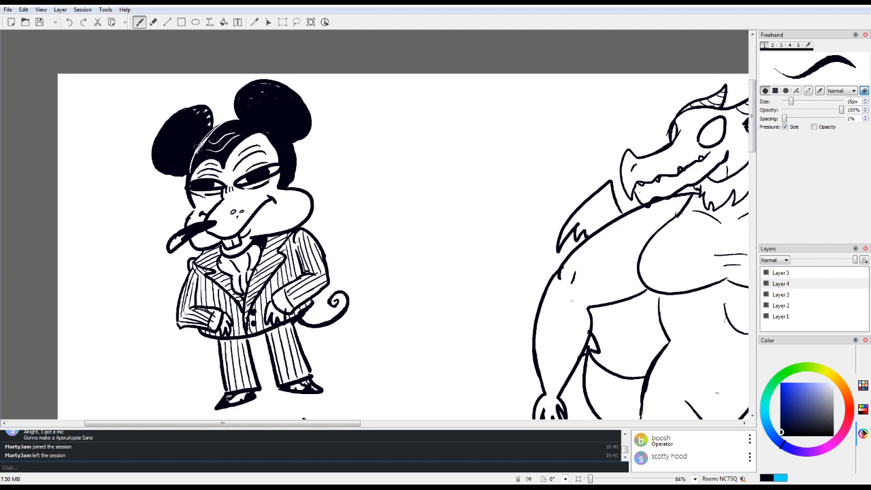
{"action": "left_click_drag", "start_coordinate": [197, 155], "coordinate": [218, 129]}
{"action": "left_click_drag", "start_coordinate": [249, 247], "coordinate": [254, 256]}
Step: Hand-letter "Micheal" on the blank canvas beside the mouse's larger ear
{"action": "mouse_move", "coordinate": [333, 132]}
{"action": "left_mouse_down"}
{"action": "mouse_move", "coordinate": [338, 106]}
{"action": "mouse_move", "coordinate": [352, 105]}
{"action": "mouse_move", "coordinate": [352, 126]}
{"action": "mouse_move", "coordinate": [388, 130]}
{"action": "left_mouse_up"}
{"action": "left_click", "coordinate": [365, 103]}
{"action": "left_click_drag", "start_coordinate": [390, 93], "coordinate": [392, 134]}
{"action": "mouse_move", "coordinate": [392, 122]}
{"action": "left_mouse_down"}
{"action": "mouse_move", "coordinate": [407, 133]}
{"action": "mouse_move", "coordinate": [447, 128]}
{"action": "left_mouse_up"}
{"action": "left_click_drag", "start_coordinate": [458, 87], "coordinate": [462, 127]}
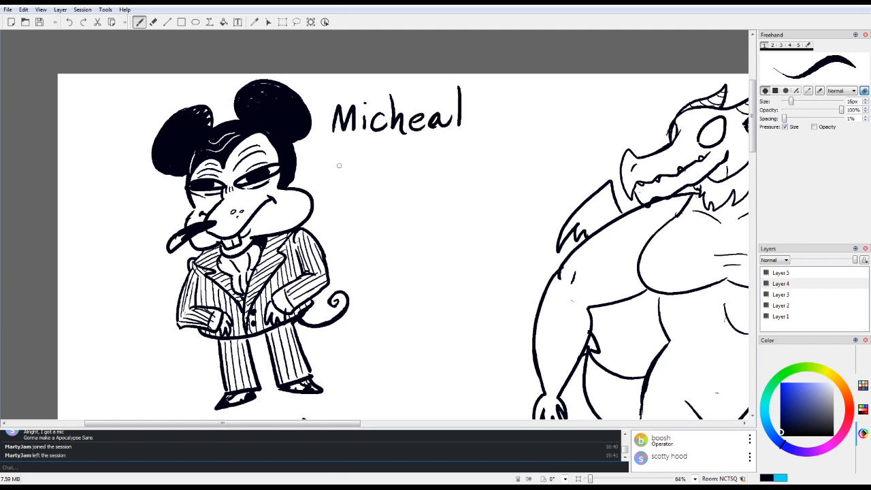
Step: Begin a second line below "Micheal" with the capital letters "ENT"
{"action": "mouse_move", "coordinate": [340, 158]}
{"action": "left_mouse_down"}
{"action": "mouse_move", "coordinate": [361, 164]}
{"action": "mouse_move", "coordinate": [341, 155]}
{"action": "mouse_move", "coordinate": [361, 142]}
{"action": "left_mouse_up"}
{"action": "mouse_move", "coordinate": [341, 178]}
{"action": "left_mouse_down"}
{"action": "mouse_move", "coordinate": [366, 176]}
{"action": "mouse_move", "coordinate": [393, 140]}
{"action": "mouse_move", "coordinate": [422, 142]}
{"action": "left_mouse_up"}
{"action": "left_click_drag", "start_coordinate": [411, 145], "coordinate": [409, 179]}
{"action": "mouse_move", "coordinate": [423, 149]}
{"action": "left_mouse_down"}
{"action": "mouse_move", "coordinate": [407, 166]}
{"action": "mouse_move", "coordinate": [441, 176]}
{"action": "left_mouse_up"}
{"action": "mouse_move", "coordinate": [418, 164]}
{"action": "left_mouse_down"}
{"action": "mouse_move", "coordinate": [437, 161]}
{"action": "mouse_move", "coordinate": [450, 143]}
{"action": "mouse_move", "coordinate": [447, 179]}
{"action": "left_mouse_up"}
{"action": "mouse_move", "coordinate": [443, 143]}
{"action": "left_mouse_down"}
{"action": "mouse_move", "coordinate": [447, 176]}
{"action": "mouse_move", "coordinate": [452, 165]}
{"action": "mouse_move", "coordinate": [470, 183]}
{"action": "left_mouse_up"}
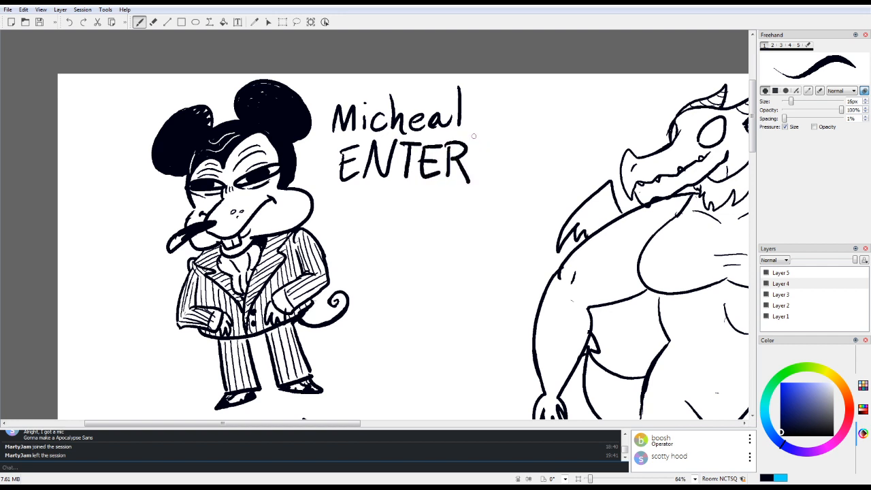
{"action": "left_click_drag", "start_coordinate": [469, 134], "coordinate": [501, 131]}
{"action": "left_click_drag", "start_coordinate": [485, 136], "coordinate": [486, 180]}
{"action": "mouse_move", "coordinate": [497, 174]}
{"action": "left_mouse_down"}
{"action": "mouse_move", "coordinate": [508, 137]}
{"action": "mouse_move", "coordinate": [516, 173]}
{"action": "left_mouse_up"}
{"action": "left_click_drag", "start_coordinate": [502, 160], "coordinate": [541, 134]}
{"action": "left_click_drag", "start_coordinate": [527, 136], "coordinate": [528, 165]}
{"action": "mouse_move", "coordinate": [516, 164]}
{"action": "left_mouse_down"}
{"action": "mouse_move", "coordinate": [538, 160]}
{"action": "mouse_move", "coordinate": [564, 121]}
{"action": "left_mouse_up"}
{"action": "mouse_move", "coordinate": [569, 152]}
{"action": "left_mouse_down"}
{"action": "mouse_move", "coordinate": [571, 122]}
{"action": "mouse_move", "coordinate": [597, 144]}
{"action": "left_mouse_up"}
{"action": "left_click_drag", "start_coordinate": [603, 110], "coordinate": [616, 124]}
{"action": "left_click_drag", "start_coordinate": [603, 107], "coordinate": [619, 104]}
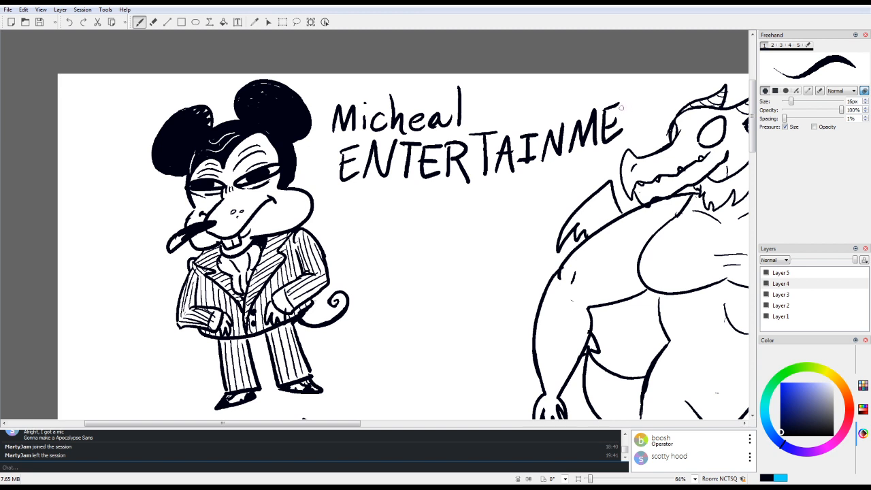
{"action": "key", "text": "ctrl+z"}
{"action": "key", "text": "ctrl+z"}
{"action": "key", "text": "ctrl+z"}
{"action": "key", "text": "ctrl+z"}
{"action": "key", "text": "ctrl+z"}
{"action": "key", "text": "ctrl+z"}
{"action": "key", "text": "ctrl+z"}
{"action": "key", "text": "ctrl+z"}
{"action": "key", "text": "ctrl+z"}
{"action": "key", "text": "ctrl+z"}
{"action": "key", "text": "ctrl+z"}
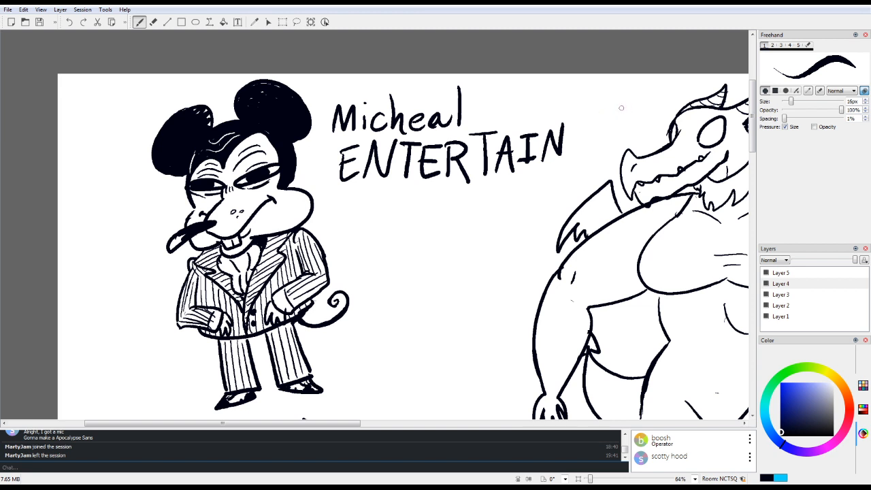
{"action": "key", "text": "ctrl+z"}
{"action": "key", "text": "ctrl+z"}
{"action": "key", "text": "ctrl+z"}
{"action": "key", "text": "ctrl+z"}
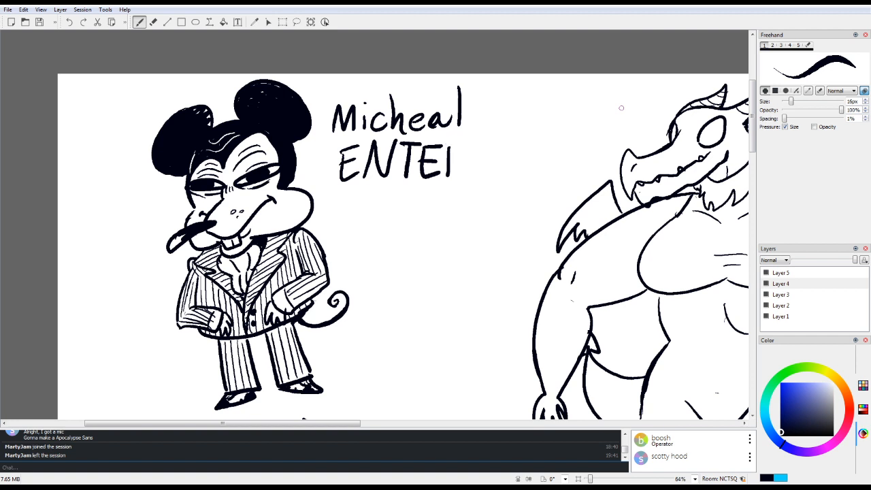
{"action": "key", "text": "ctrl+z"}
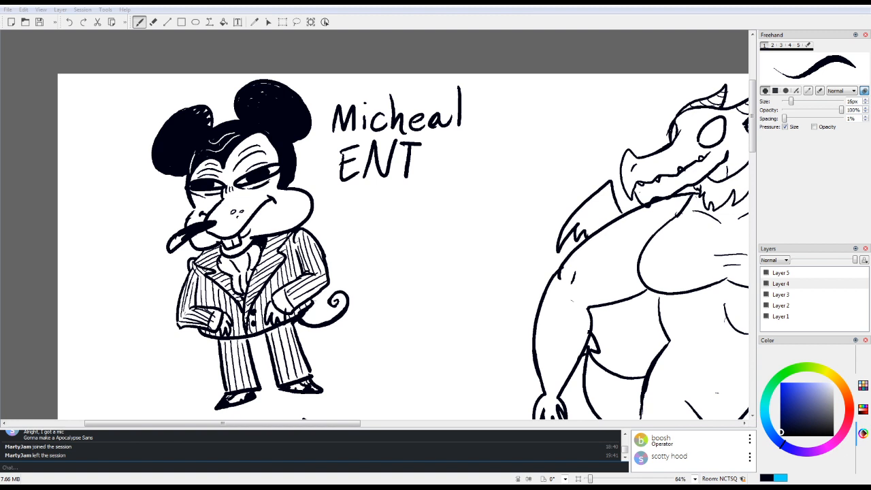
Step: Complete the second line as "ENTERTAINMENT", slanting upward, and hand-letter "Cheese" on a third line below it
{"action": "left_click", "coordinate": [210, 10]}
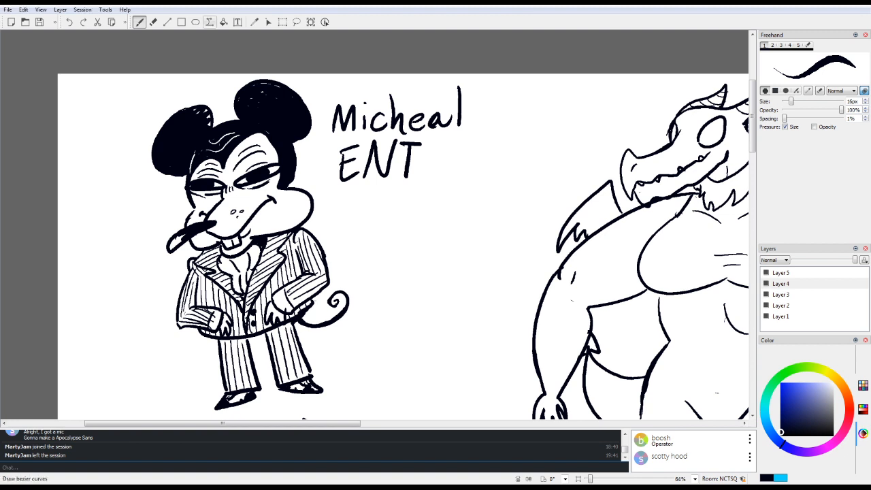
{"action": "mouse_move", "coordinate": [423, 148]}
{"action": "left_mouse_down"}
{"action": "mouse_move", "coordinate": [439, 175]}
{"action": "mouse_move", "coordinate": [437, 160]}
{"action": "left_mouse_up"}
{"action": "mouse_move", "coordinate": [422, 146]}
{"action": "left_mouse_down"}
{"action": "mouse_move", "coordinate": [443, 144]}
{"action": "mouse_move", "coordinate": [448, 177]}
{"action": "left_mouse_up"}
{"action": "left_click_drag", "start_coordinate": [445, 146], "coordinate": [468, 183]}
{"action": "mouse_move", "coordinate": [471, 135]}
{"action": "left_mouse_down"}
{"action": "mouse_move", "coordinate": [497, 133]}
{"action": "mouse_move", "coordinate": [486, 175]}
{"action": "left_mouse_up"}
{"action": "mouse_move", "coordinate": [498, 170]}
{"action": "left_mouse_down"}
{"action": "mouse_move", "coordinate": [514, 173]}
{"action": "mouse_move", "coordinate": [510, 152]}
{"action": "left_mouse_up"}
{"action": "left_click_drag", "start_coordinate": [520, 138], "coordinate": [538, 134]}
{"action": "mouse_move", "coordinate": [528, 137]}
{"action": "left_mouse_down"}
{"action": "mouse_move", "coordinate": [527, 164]}
{"action": "mouse_move", "coordinate": [536, 157]}
{"action": "left_mouse_up"}
{"action": "left_click_drag", "start_coordinate": [543, 161], "coordinate": [563, 125]}
{"action": "mouse_move", "coordinate": [571, 153]}
{"action": "left_mouse_down"}
{"action": "mouse_move", "coordinate": [622, 129]}
{"action": "mouse_move", "coordinate": [617, 119]}
{"action": "left_mouse_up"}
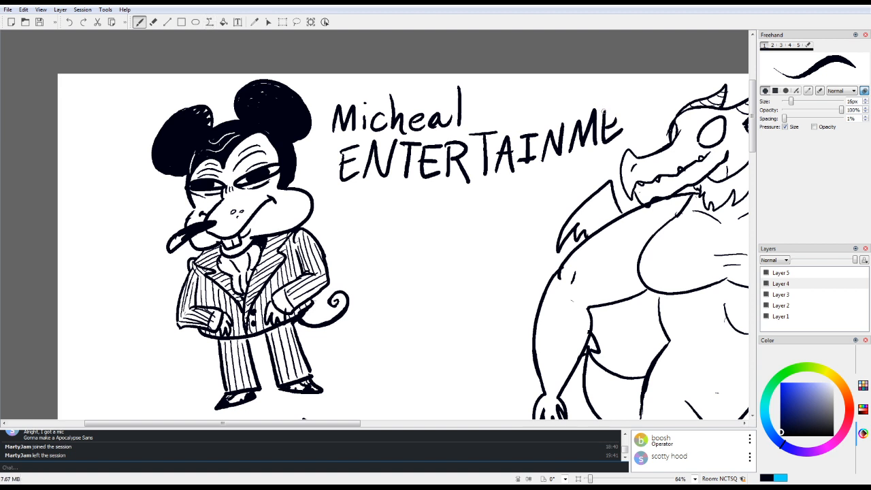
{"action": "mouse_move", "coordinate": [602, 108]}
{"action": "left_mouse_down"}
{"action": "mouse_move", "coordinate": [622, 104]}
{"action": "mouse_move", "coordinate": [640, 125]}
{"action": "mouse_move", "coordinate": [650, 91]}
{"action": "mouse_move", "coordinate": [677, 86]}
{"action": "left_mouse_up"}
{"action": "left_click_drag", "start_coordinate": [673, 89], "coordinate": [669, 121]}
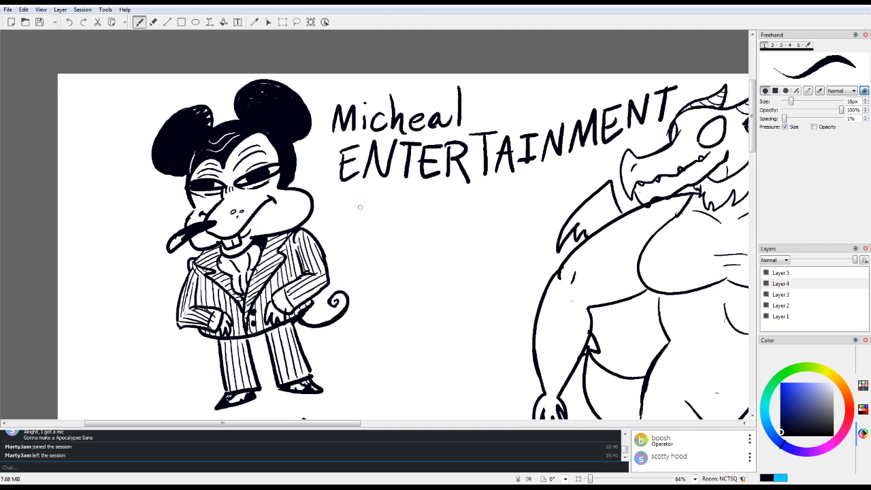
{"action": "mouse_move", "coordinate": [361, 204]}
{"action": "left_mouse_down"}
{"action": "mouse_move", "coordinate": [368, 230]}
{"action": "mouse_move", "coordinate": [383, 207]}
{"action": "mouse_move", "coordinate": [384, 223]}
{"action": "mouse_move", "coordinate": [402, 211]}
{"action": "mouse_move", "coordinate": [402, 223]}
{"action": "left_mouse_up"}
{"action": "mouse_move", "coordinate": [406, 214]}
{"action": "left_mouse_down"}
{"action": "mouse_move", "coordinate": [420, 223]}
{"action": "mouse_move", "coordinate": [453, 211]}
{"action": "mouse_move", "coordinate": [466, 218]}
{"action": "left_mouse_up"}
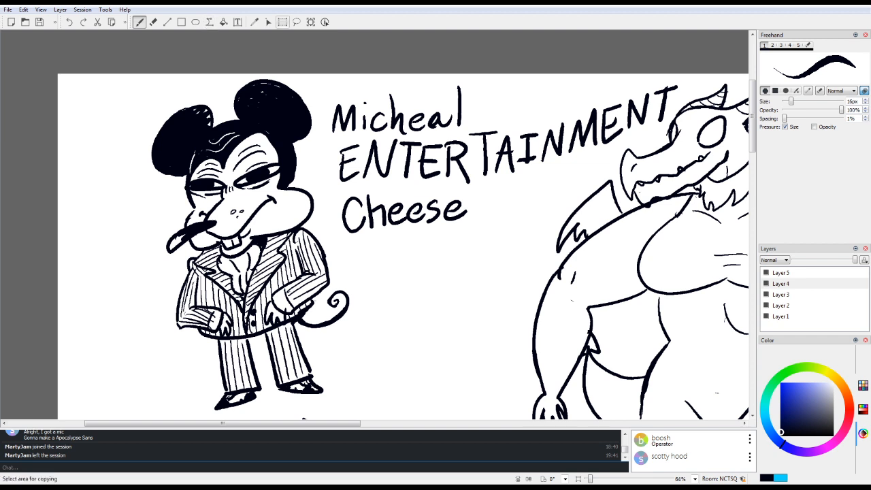
Step: Lasso the three lines of lettering, scale them down to about half width, and place them beside the mouse's head
{"action": "left_click", "coordinate": [297, 22]}
{"action": "mouse_move", "coordinate": [338, 86]}
{"action": "left_mouse_down"}
{"action": "mouse_move", "coordinate": [323, 186]}
{"action": "mouse_move", "coordinate": [351, 242]}
{"action": "mouse_move", "coordinate": [451, 250]}
{"action": "mouse_move", "coordinate": [540, 202]}
{"action": "mouse_move", "coordinate": [589, 157]}
{"action": "mouse_move", "coordinate": [654, 131]}
{"action": "mouse_move", "coordinate": [697, 74]}
{"action": "mouse_move", "coordinate": [347, 82]}
{"action": "left_mouse_up"}
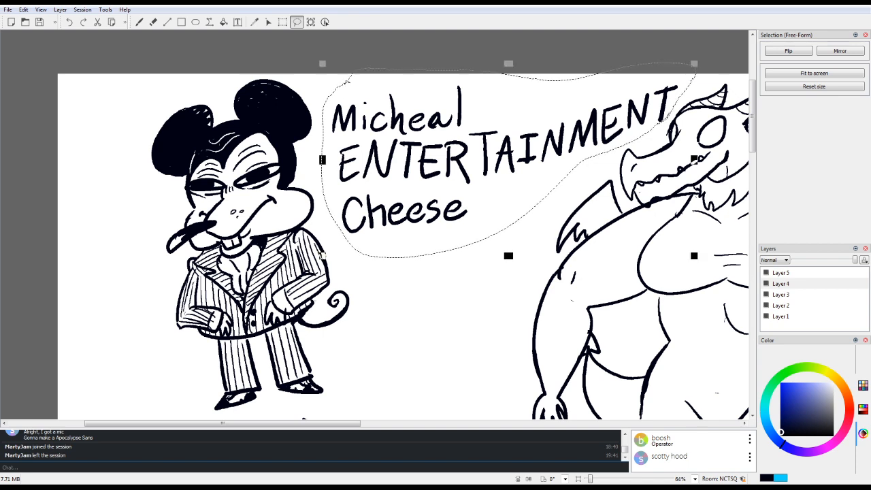
{"action": "mouse_move", "coordinate": [694, 65]}
{"action": "left_mouse_down"}
{"action": "mouse_move", "coordinate": [644, 89]}
{"action": "mouse_move", "coordinate": [488, 132]}
{"action": "left_mouse_up"}
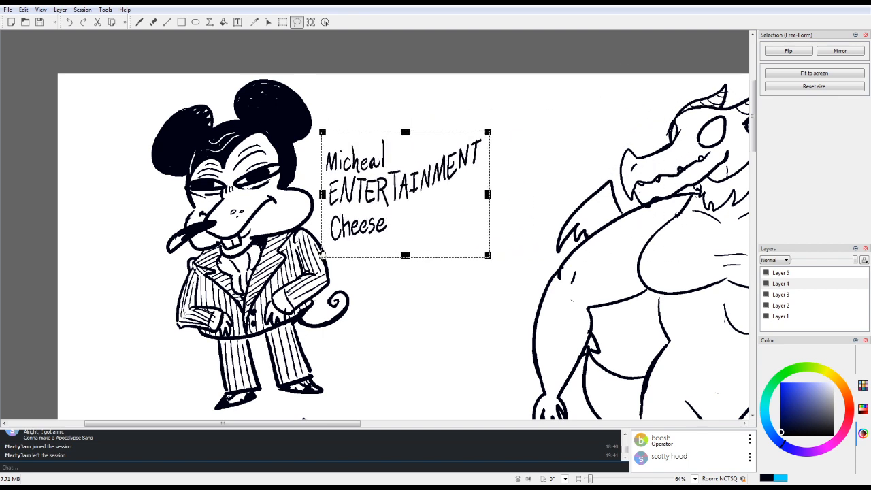
{"action": "left_click_drag", "start_coordinate": [406, 132], "coordinate": [405, 120]}
{"action": "left_click_drag", "start_coordinate": [403, 251], "coordinate": [408, 219]}
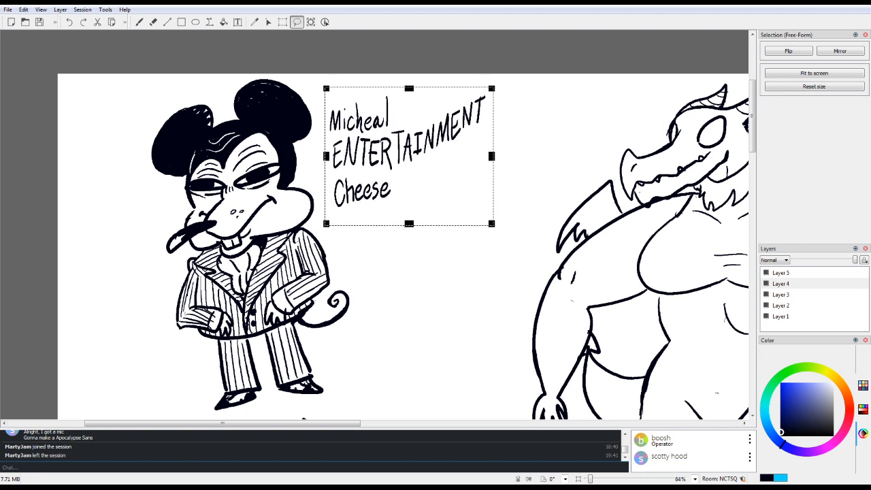
{"action": "key", "text": "b"}
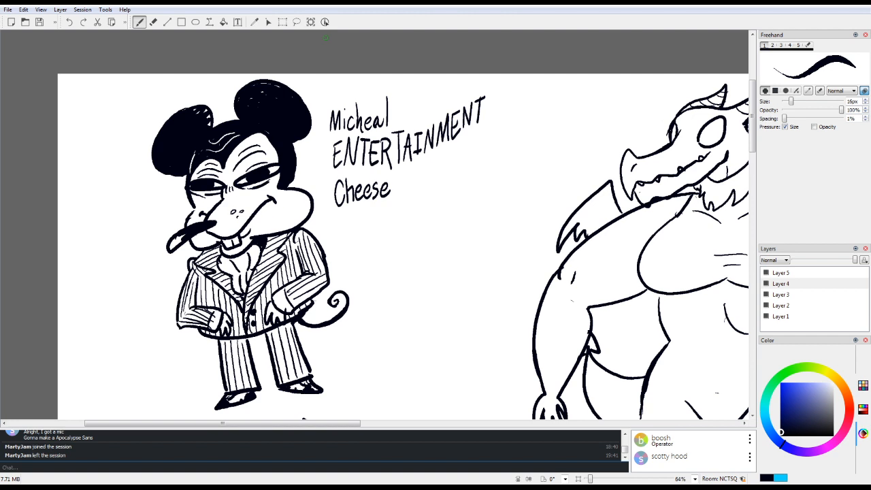
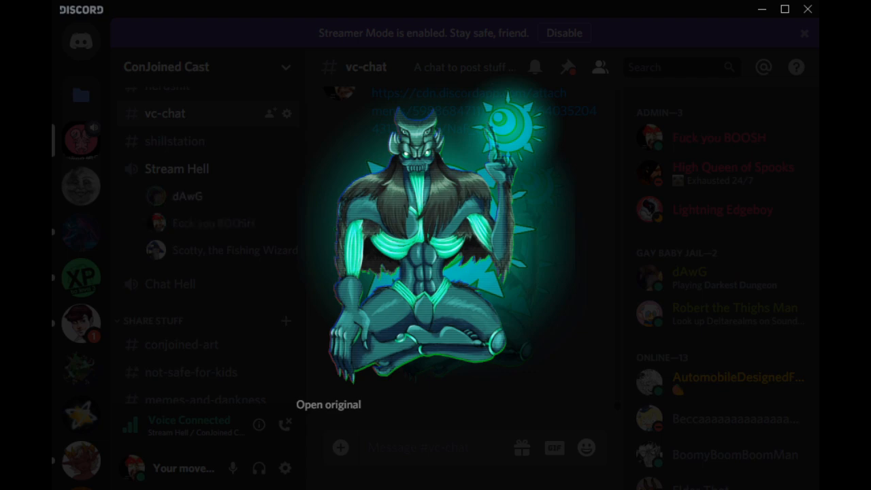
Step: Close the enlarged picture in Discord, switch back to Drawpile and look over the doodles across the shared canvas
{"action": "key", "text": "Escape"}
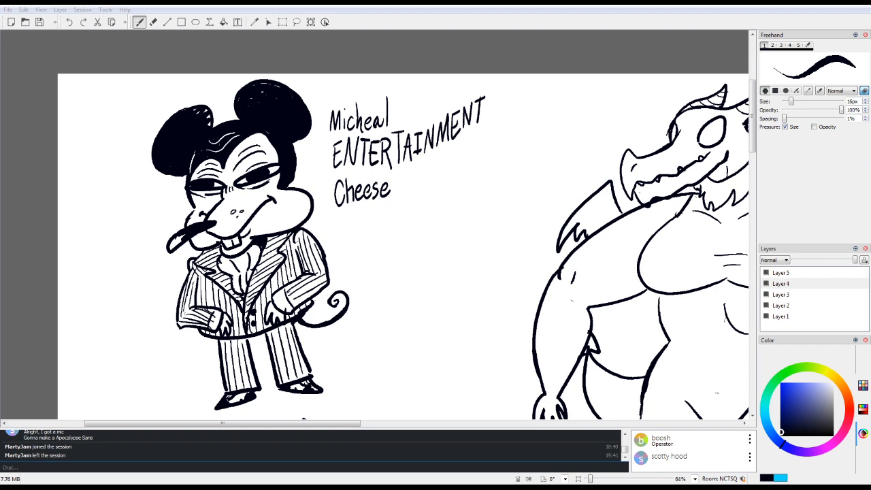
{"action": "mouse_move", "coordinate": [752, 116]}
{"action": "left_mouse_down"}
{"action": "mouse_move", "coordinate": [752, 267]}
{"action": "mouse_move", "coordinate": [752, 252]}
{"action": "left_mouse_up"}
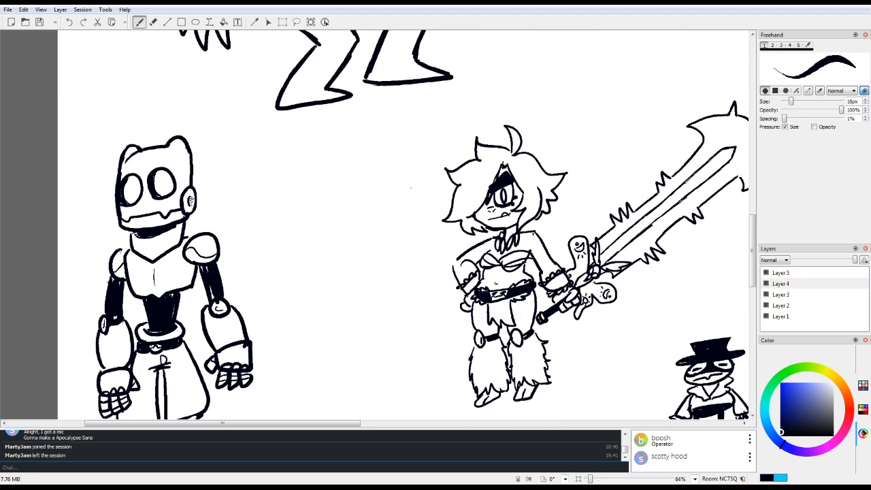
{"action": "key", "text": "alt+Tab"}
{"action": "scroll", "coordinate": [408, 224], "scroll_direction": "up", "scroll_amount": 10}
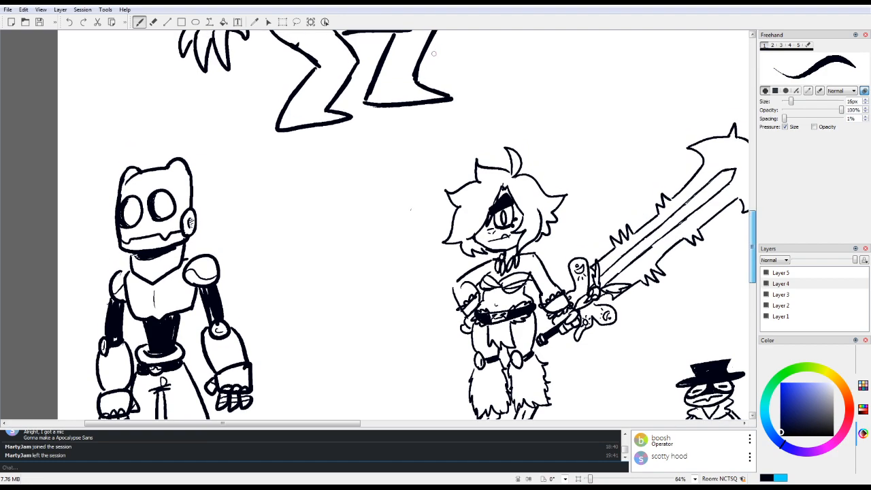
{"action": "scroll", "coordinate": [403, 225], "scroll_direction": "up", "scroll_amount": 5}
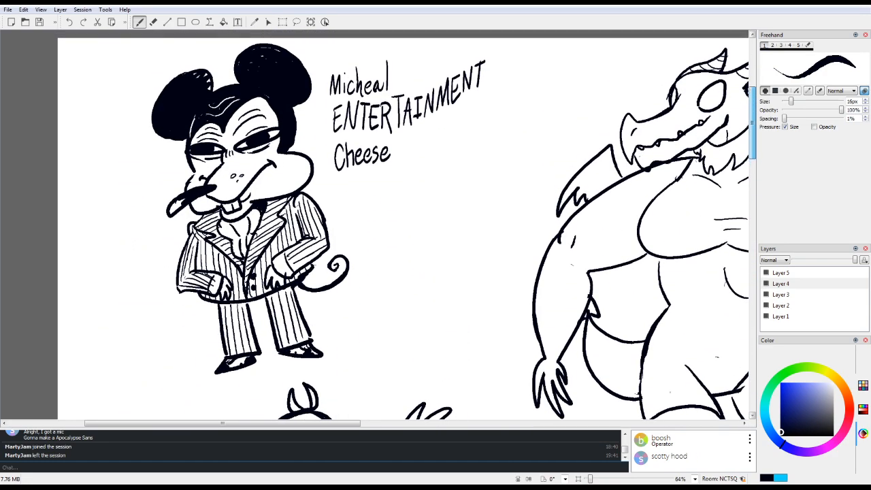
{"action": "scroll", "coordinate": [403, 225], "scroll_direction": "down", "scroll_amount": 15}
{"action": "mouse_move", "coordinate": [752, 326]}
{"action": "left_mouse_down"}
{"action": "mouse_move", "coordinate": [752, 342]}
{"action": "mouse_move", "coordinate": [752, 305]}
{"action": "left_mouse_up"}
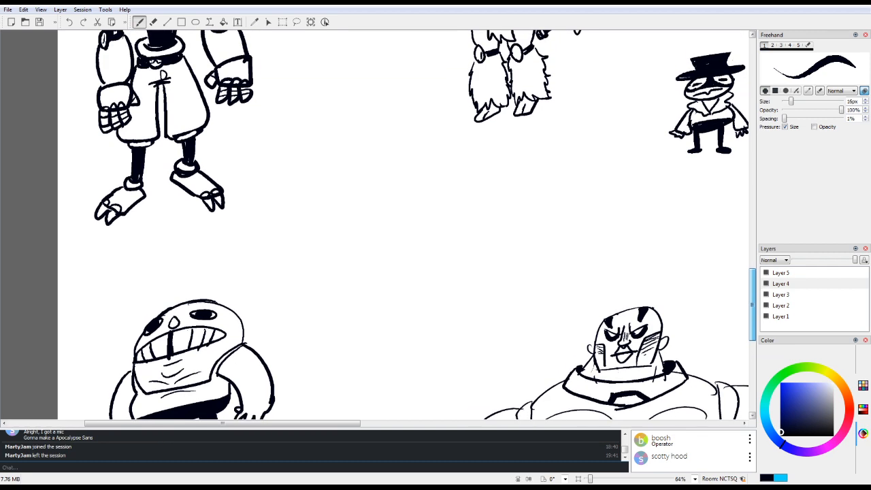
{"action": "left_click_drag", "start_coordinate": [300, 422], "coordinate": [602, 422]}
{"action": "left_click_drag", "start_coordinate": [751, 276], "coordinate": [751, 308]}
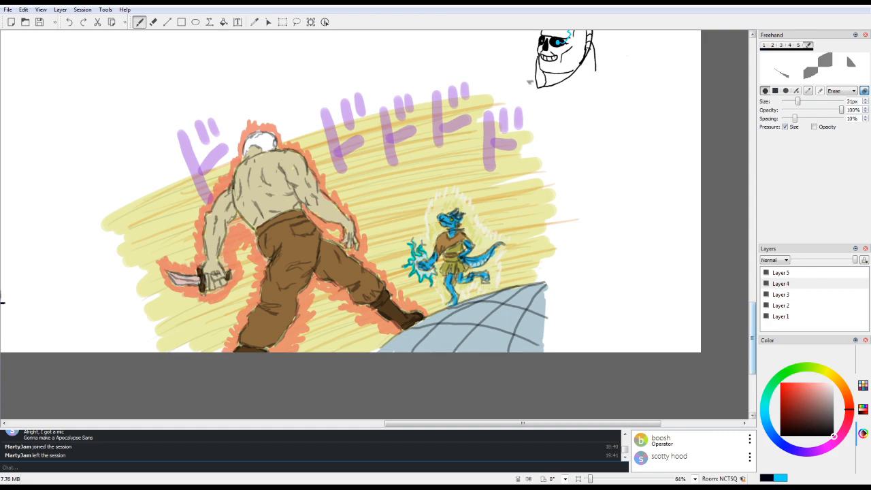
{"action": "left_click_drag", "start_coordinate": [751, 313], "coordinate": [751, 100]}
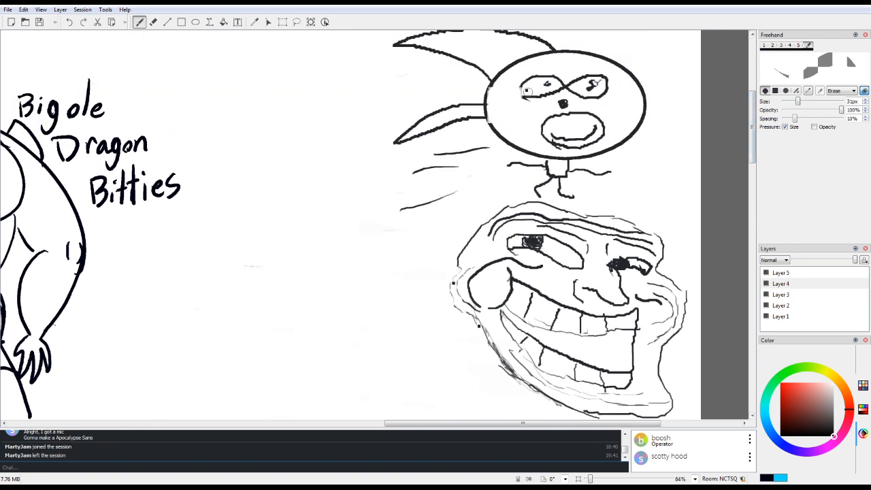
Step: Erase the stray mark in the eye of the round-headed runner on Layer 5, and return to the 16 px brush
{"action": "left_click_drag", "start_coordinate": [527, 95], "coordinate": [526, 89]}
{"action": "left_click", "coordinate": [781, 294]}
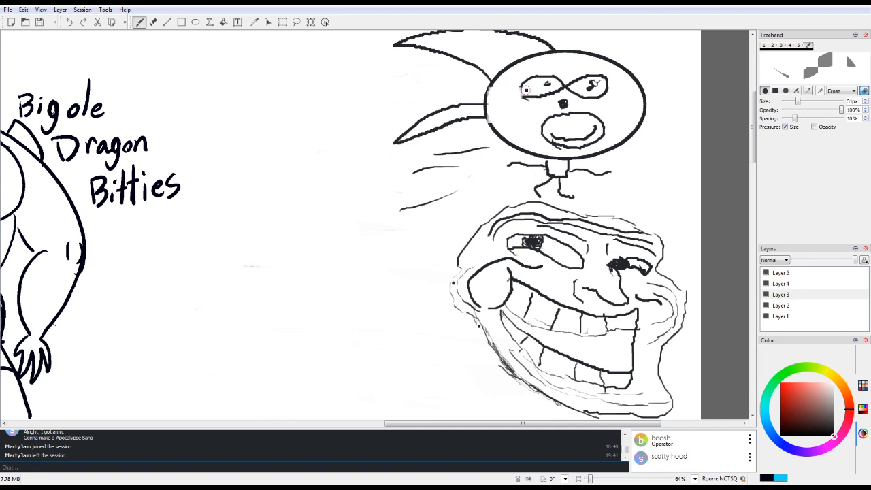
{"action": "left_click", "coordinate": [781, 273]}
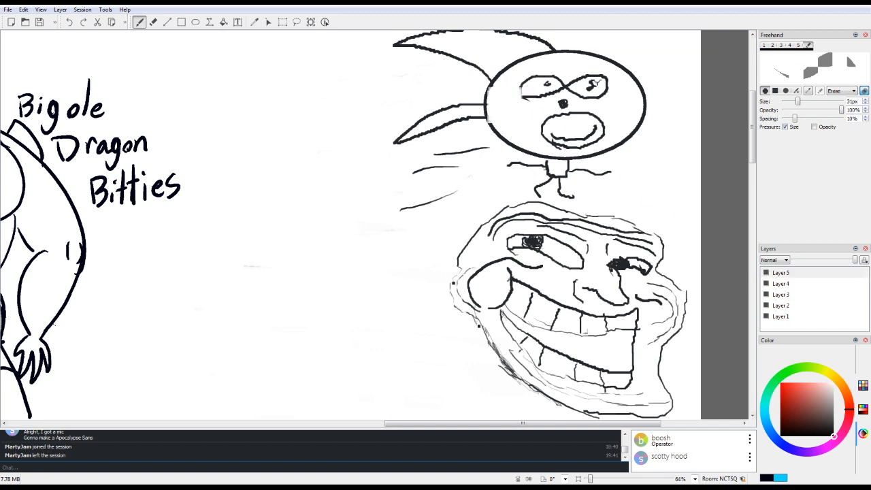
{"action": "key", "text": "1"}
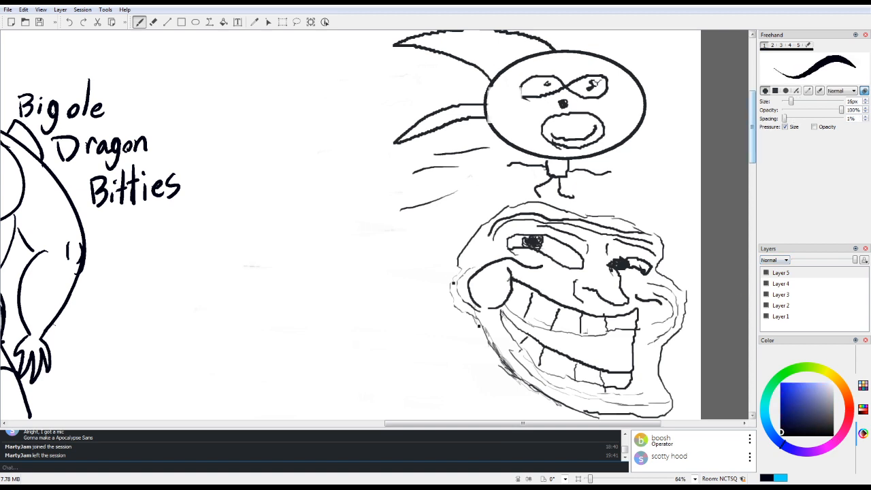
{"action": "left_click_drag", "start_coordinate": [752, 133], "coordinate": [752, 155]}
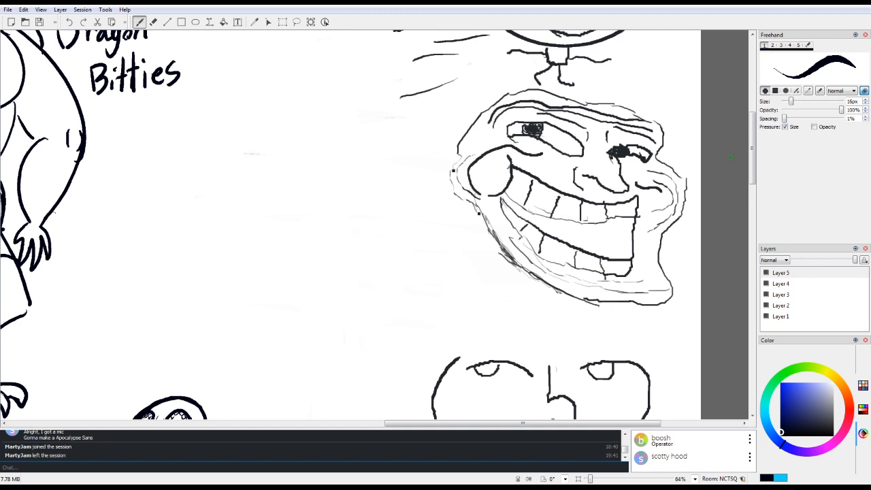
{"action": "left_click_drag", "start_coordinate": [236, 138], "coordinate": [229, 172]}
{"action": "mouse_move", "coordinate": [237, 138]}
{"action": "left_mouse_down"}
{"action": "mouse_move", "coordinate": [255, 120]}
{"action": "mouse_move", "coordinate": [300, 116]}
{"action": "mouse_move", "coordinate": [317, 161]}
{"action": "left_mouse_up"}
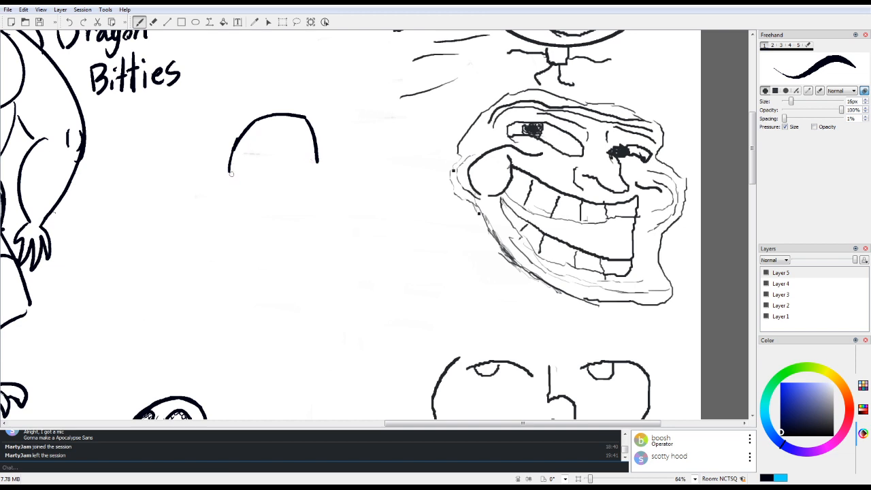
{"action": "key", "text": "ctrl+z"}
{"action": "key", "text": "ctrl+z"}
{"action": "mouse_move", "coordinate": [258, 111]}
{"action": "left_mouse_down"}
{"action": "mouse_move", "coordinate": [240, 142]}
{"action": "mouse_move", "coordinate": [246, 160]}
{"action": "left_mouse_up"}
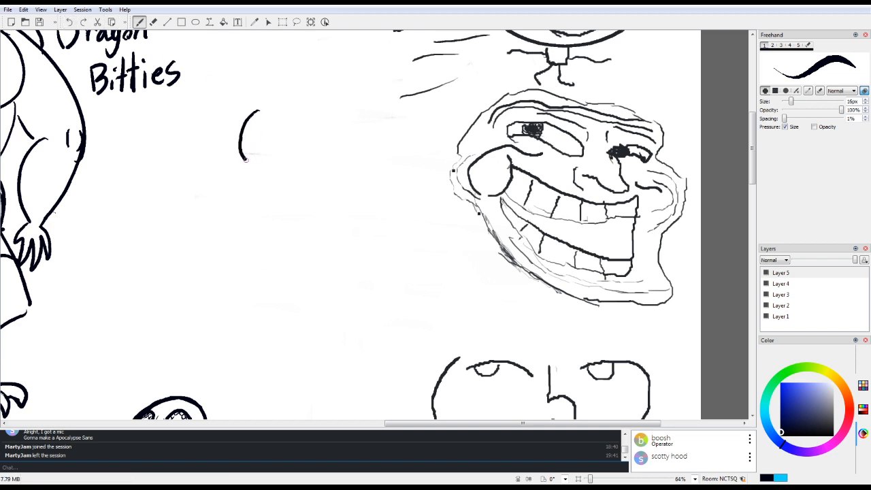
{"action": "key", "text": "ctrl+z"}
Step: Draw a reptile head with a pointed snout, swept-back spikes, narrow eyes and jagged teeth between the "Bitties" lettering and the troll face
{"action": "mouse_move", "coordinate": [256, 117]}
{"action": "left_mouse_down"}
{"action": "mouse_move", "coordinate": [248, 120]}
{"action": "mouse_move", "coordinate": [274, 148]}
{"action": "mouse_move", "coordinate": [253, 127]}
{"action": "mouse_move", "coordinate": [263, 122]}
{"action": "mouse_move", "coordinate": [229, 125]}
{"action": "mouse_move", "coordinate": [251, 117]}
{"action": "mouse_move", "coordinate": [251, 108]}
{"action": "mouse_move", "coordinate": [279, 102]}
{"action": "mouse_move", "coordinate": [316, 107]}
{"action": "mouse_move", "coordinate": [303, 120]}
{"action": "left_mouse_up"}
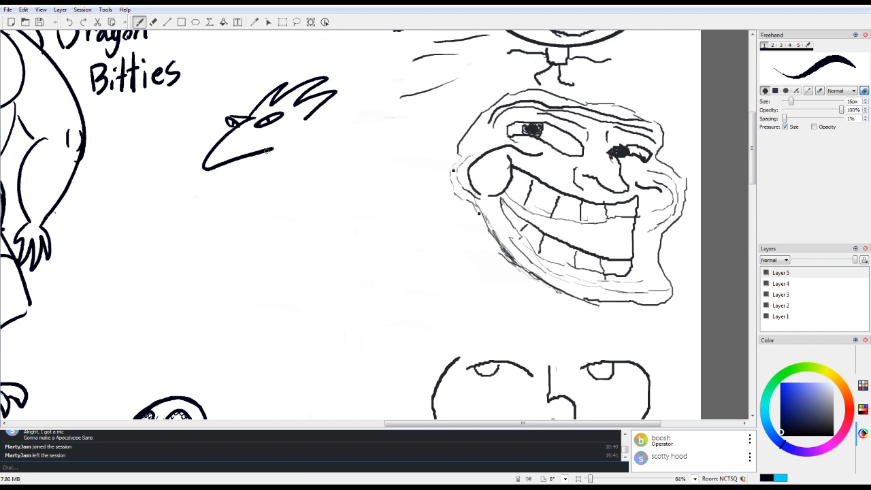
{"action": "mouse_move", "coordinate": [205, 169]}
{"action": "left_mouse_down"}
{"action": "mouse_move", "coordinate": [227, 149]}
{"action": "mouse_move", "coordinate": [279, 133]}
{"action": "left_mouse_up"}
{"action": "mouse_move", "coordinate": [230, 144]}
{"action": "left_mouse_down"}
{"action": "mouse_move", "coordinate": [234, 152]}
{"action": "mouse_move", "coordinate": [249, 145]}
{"action": "left_mouse_up"}
Step: Draw the reptile's long neck, rounded body and short bent legs below the head
{"action": "left_click_drag", "start_coordinate": [255, 138], "coordinate": [283, 185]}
{"action": "mouse_move", "coordinate": [304, 119]}
{"action": "left_mouse_down"}
{"action": "mouse_move", "coordinate": [302, 171]}
{"action": "mouse_move", "coordinate": [338, 208]}
{"action": "mouse_move", "coordinate": [285, 186]}
{"action": "left_mouse_up"}
{"action": "mouse_move", "coordinate": [271, 219]}
{"action": "left_mouse_down"}
{"action": "mouse_move", "coordinate": [268, 252]}
{"action": "mouse_move", "coordinate": [250, 255]}
{"action": "mouse_move", "coordinate": [281, 254]}
{"action": "mouse_move", "coordinate": [273, 240]}
{"action": "mouse_move", "coordinate": [312, 253]}
{"action": "left_mouse_up"}
{"action": "mouse_move", "coordinate": [327, 216]}
{"action": "left_mouse_down"}
{"action": "mouse_move", "coordinate": [327, 255]}
{"action": "mouse_move", "coordinate": [340, 264]}
{"action": "mouse_move", "coordinate": [358, 203]}
{"action": "mouse_move", "coordinate": [356, 226]}
{"action": "mouse_move", "coordinate": [349, 224]}
{"action": "mouse_move", "coordinate": [361, 222]}
{"action": "left_mouse_up"}
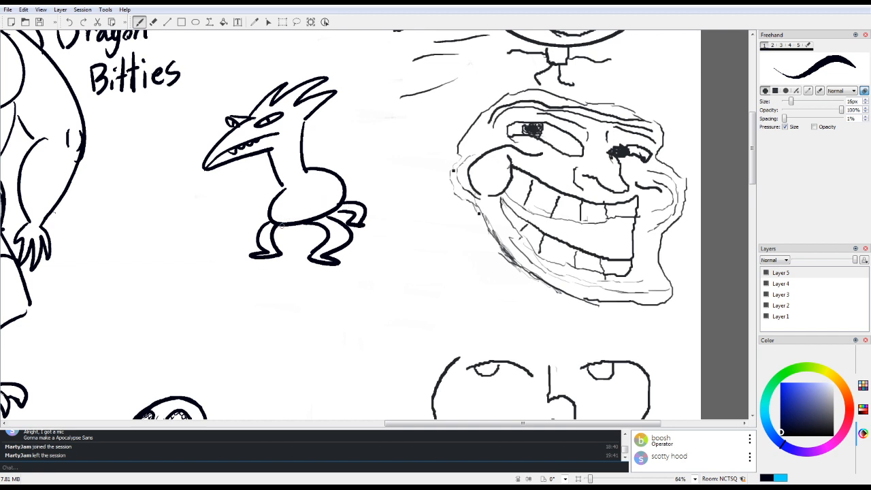
{"action": "mouse_move", "coordinate": [281, 225]}
{"action": "left_mouse_down"}
{"action": "mouse_move", "coordinate": [287, 239]}
{"action": "mouse_move", "coordinate": [300, 235]}
{"action": "left_mouse_up"}
Step: Draw two bent arms with clawed hands, one on each side of the reptile's body
{"action": "left_click_drag", "start_coordinate": [308, 168], "coordinate": [361, 131]}
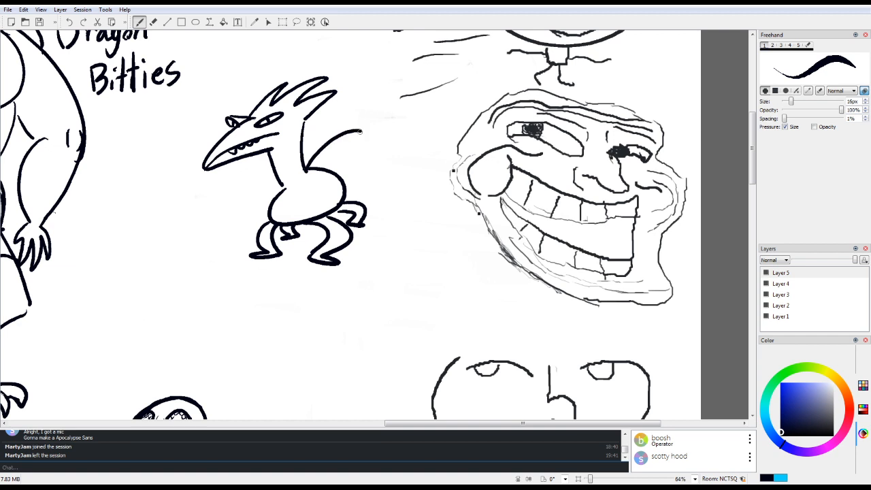
{"action": "mouse_move", "coordinate": [323, 172]}
{"action": "left_mouse_down"}
{"action": "mouse_move", "coordinate": [353, 140]}
{"action": "mouse_move", "coordinate": [357, 176]}
{"action": "left_mouse_up"}
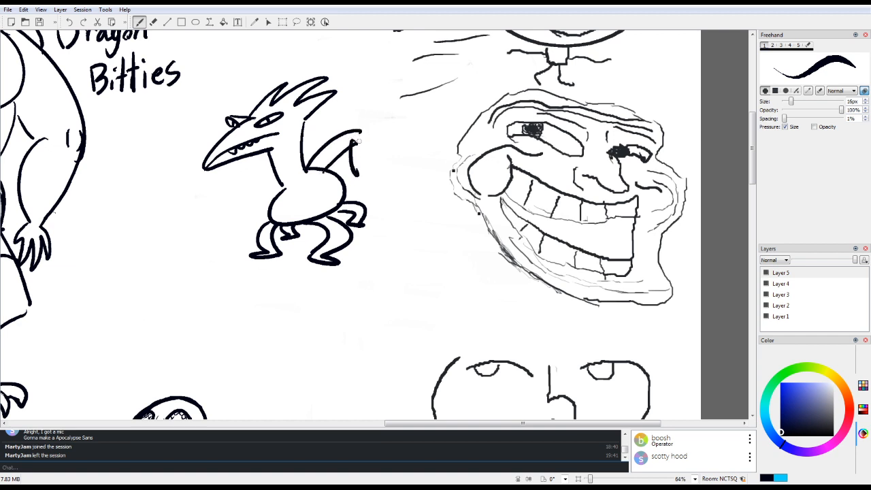
{"action": "mouse_move", "coordinate": [362, 131]}
{"action": "left_mouse_down"}
{"action": "mouse_move", "coordinate": [379, 174]}
{"action": "mouse_move", "coordinate": [394, 188]}
{"action": "mouse_move", "coordinate": [376, 196]}
{"action": "mouse_move", "coordinate": [354, 170]}
{"action": "left_mouse_up"}
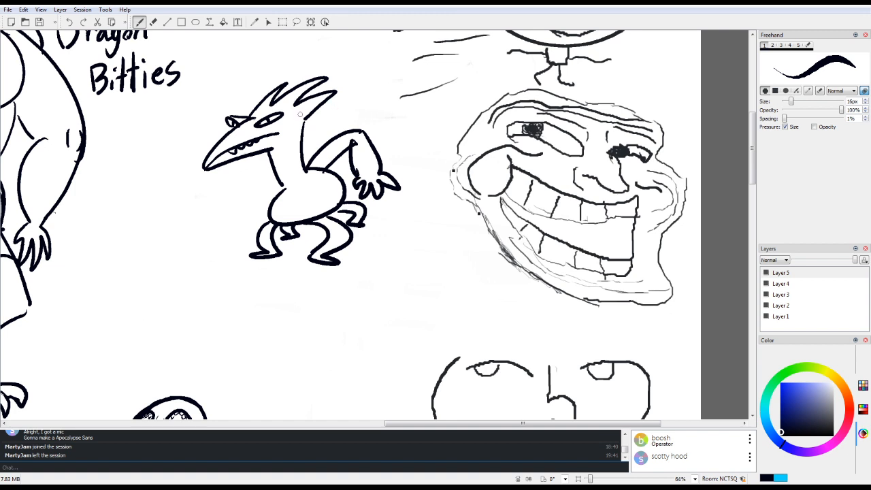
{"action": "mouse_move", "coordinate": [277, 181]}
{"action": "left_mouse_down"}
{"action": "mouse_move", "coordinate": [231, 186]}
{"action": "mouse_move", "coordinate": [228, 204]}
{"action": "mouse_move", "coordinate": [250, 211]}
{"action": "mouse_move", "coordinate": [217, 227]}
{"action": "mouse_move", "coordinate": [234, 223]}
{"action": "mouse_move", "coordinate": [237, 232]}
{"action": "mouse_move", "coordinate": [251, 213]}
{"action": "left_mouse_up"}
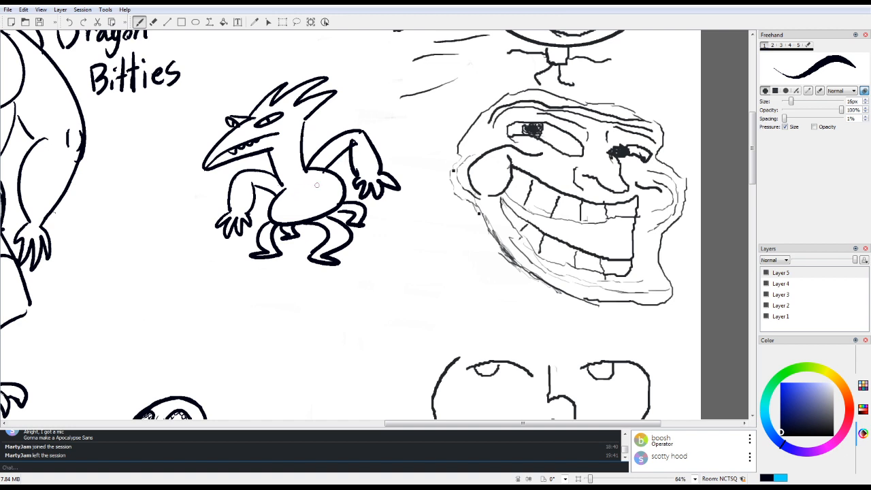
Step: Erase the line between the reptile's body and legs, draw a curved line across the belly, and extend the neck to a point on the chest
{"action": "key", "text": "e"}
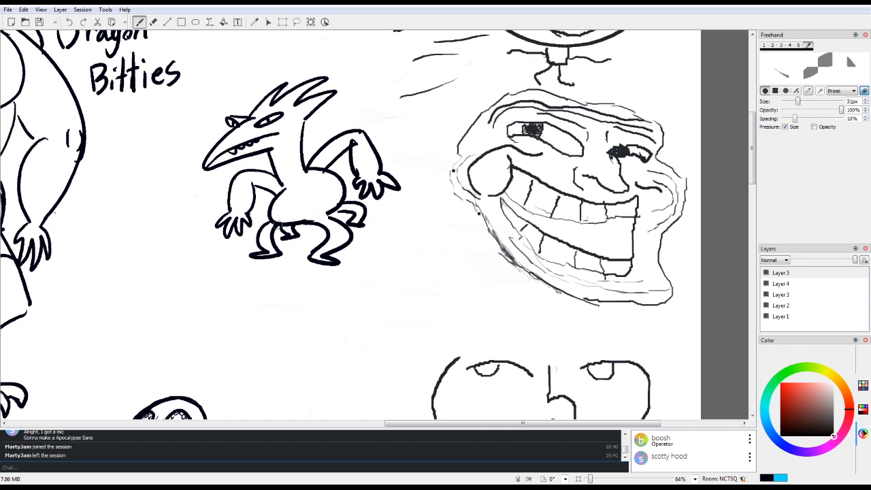
{"action": "key", "text": "e"}
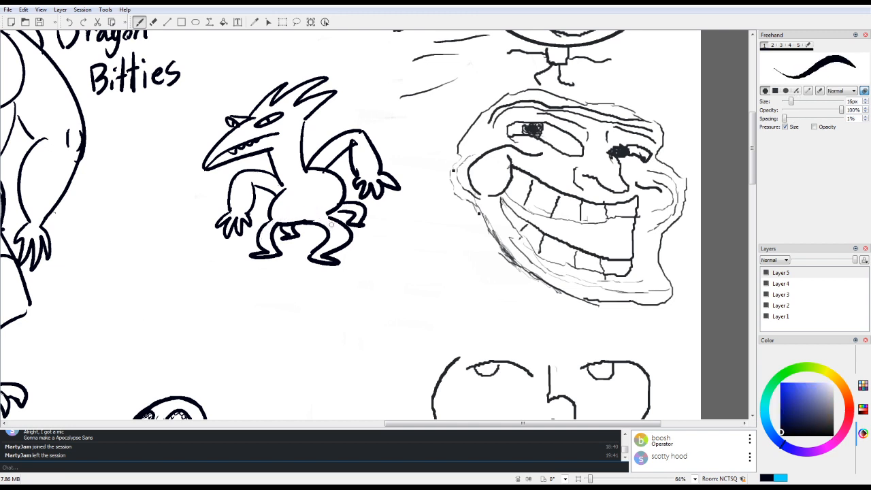
{"action": "mouse_move", "coordinate": [270, 210]}
{"action": "left_mouse_down"}
{"action": "mouse_move", "coordinate": [291, 213]}
{"action": "mouse_move", "coordinate": [343, 184]}
{"action": "left_mouse_up"}
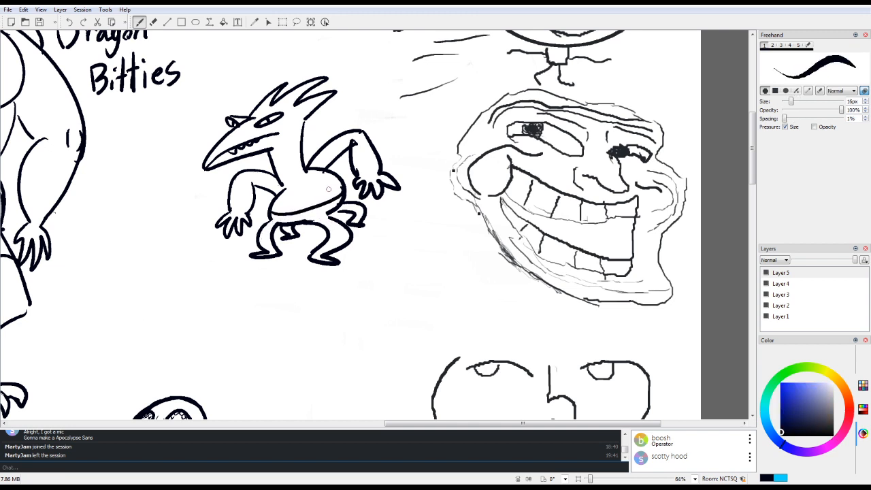
{"action": "mouse_move", "coordinate": [279, 184]}
{"action": "left_mouse_down"}
{"action": "mouse_move", "coordinate": [277, 196]}
{"action": "mouse_move", "coordinate": [280, 186]}
{"action": "mouse_move", "coordinate": [300, 193]}
{"action": "mouse_move", "coordinate": [307, 168]}
{"action": "mouse_move", "coordinate": [324, 181]}
{"action": "left_mouse_up"}
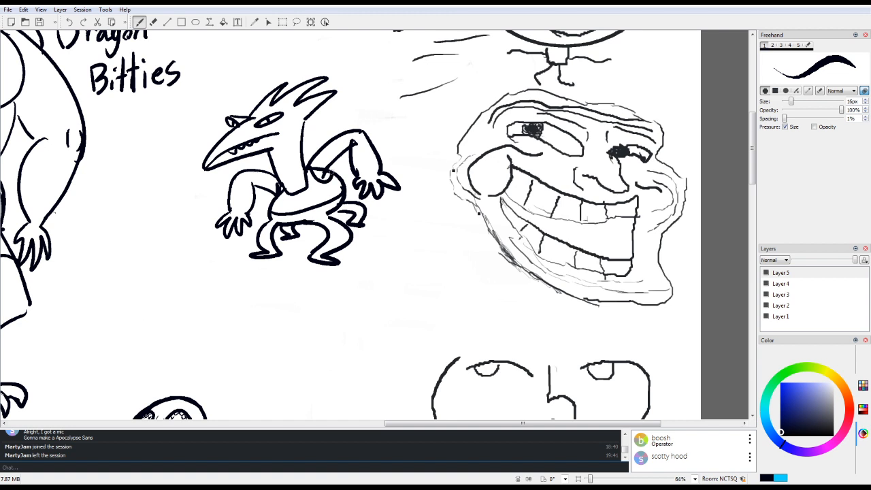
{"action": "key", "text": "e"}
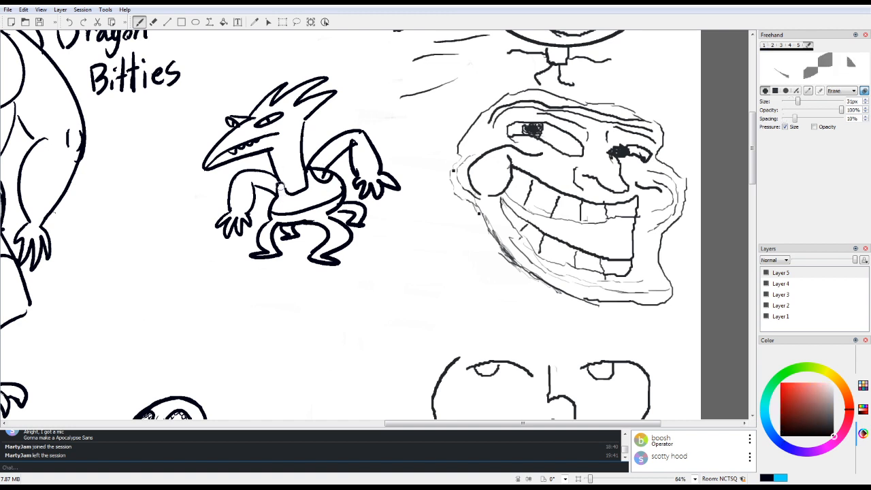
{"action": "key", "text": "e"}
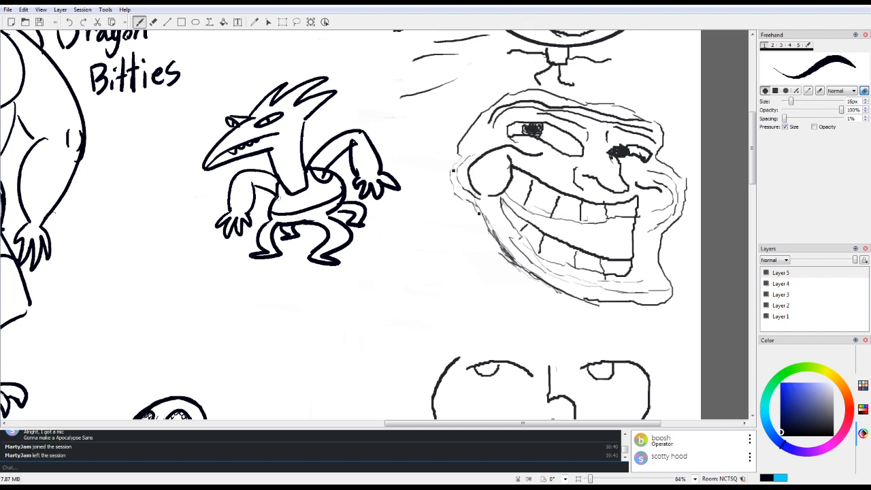
Step: Erase and redraw the hand nearest the troll face with slimmer claws, and fill in the reptile's feet with black
{"action": "key", "text": "e"}
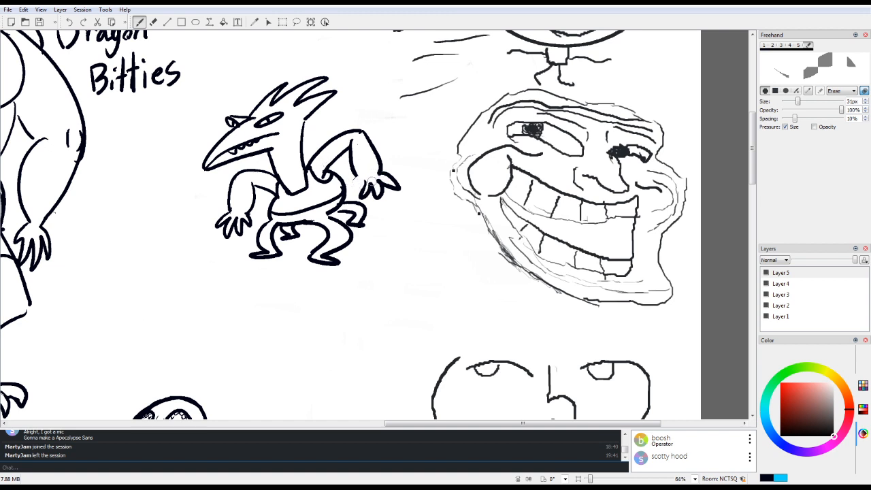
{"action": "mouse_move", "coordinate": [369, 187]}
{"action": "left_mouse_down"}
{"action": "mouse_move", "coordinate": [403, 181]}
{"action": "mouse_move", "coordinate": [367, 192]}
{"action": "mouse_move", "coordinate": [377, 200]}
{"action": "mouse_move", "coordinate": [354, 181]}
{"action": "left_mouse_up"}
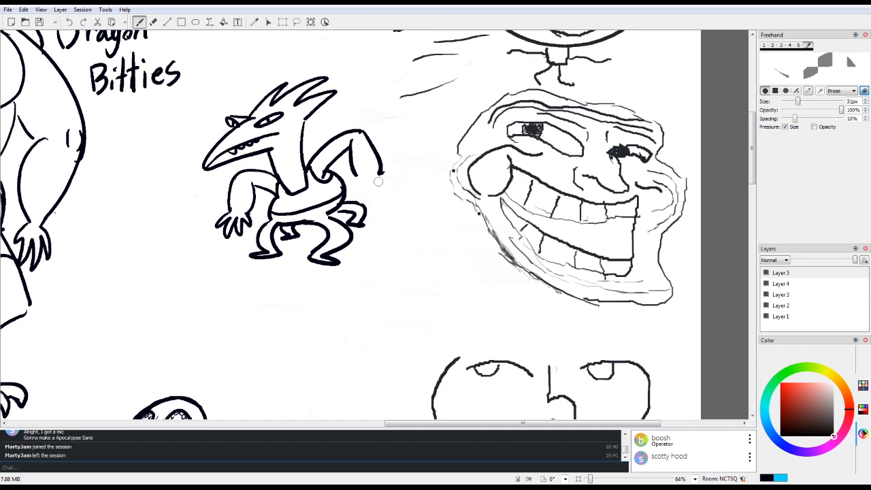
{"action": "key", "text": "1"}
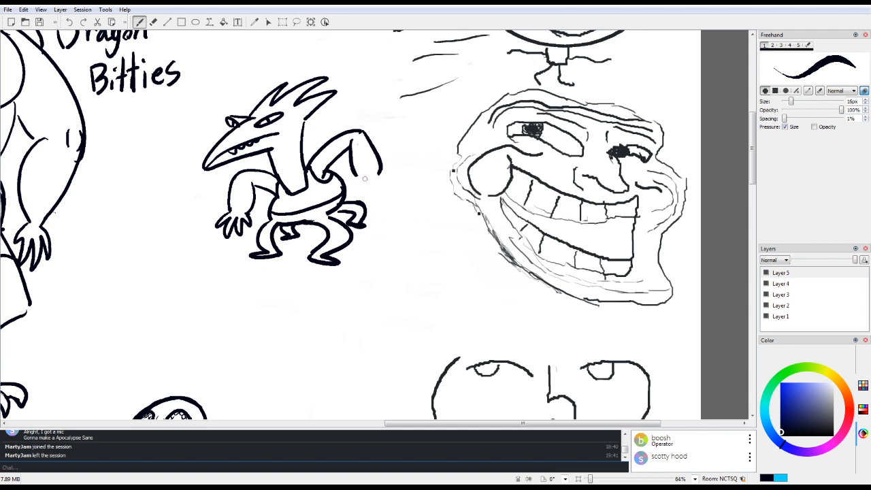
{"action": "mouse_move", "coordinate": [257, 255]}
{"action": "left_mouse_down"}
{"action": "mouse_move", "coordinate": [304, 243]}
{"action": "mouse_move", "coordinate": [332, 262]}
{"action": "left_mouse_up"}
{"action": "mouse_move", "coordinate": [355, 181]}
{"action": "left_mouse_down"}
{"action": "mouse_move", "coordinate": [351, 194]}
{"action": "mouse_move", "coordinate": [361, 184]}
{"action": "mouse_move", "coordinate": [366, 201]}
{"action": "mouse_move", "coordinate": [368, 184]}
{"action": "mouse_move", "coordinate": [379, 204]}
{"action": "mouse_move", "coordinate": [382, 175]}
{"action": "mouse_move", "coordinate": [388, 195]}
{"action": "left_mouse_up"}
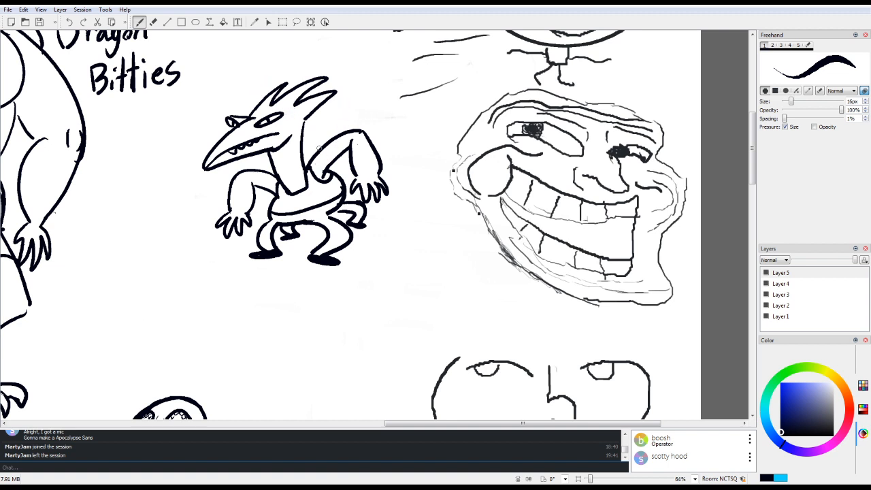
Step: Add small spikes behind the base of the reptile's neck and crease lines around its eye and mouth corner
{"action": "mouse_move", "coordinate": [305, 167]}
{"action": "left_mouse_down"}
{"action": "mouse_move", "coordinate": [320, 134]}
{"action": "mouse_move", "coordinate": [315, 154]}
{"action": "left_mouse_up"}
{"action": "mouse_move", "coordinate": [256, 116]}
{"action": "left_mouse_down"}
{"action": "mouse_move", "coordinate": [275, 108]}
{"action": "mouse_move", "coordinate": [257, 131]}
{"action": "mouse_move", "coordinate": [273, 129]}
{"action": "left_mouse_up"}
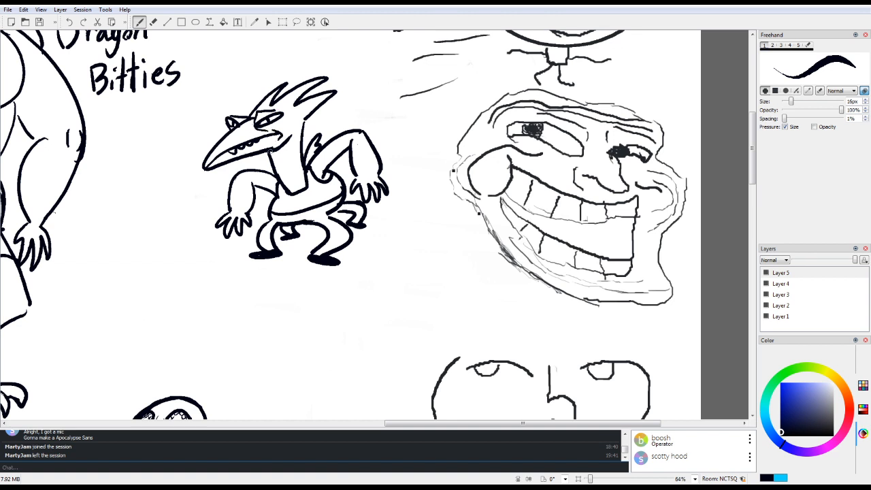
{"action": "left_click_drag", "start_coordinate": [264, 138], "coordinate": [278, 134]}
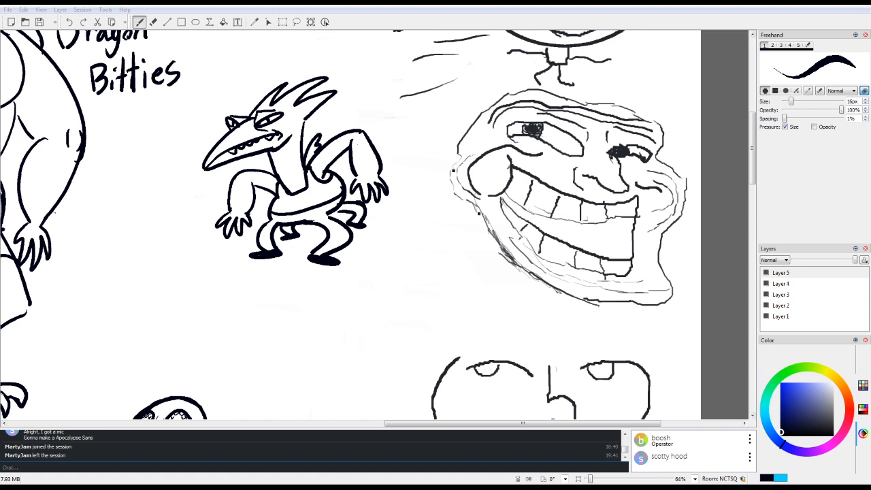
Step: Look over the shared canvas zoomed out to 17%, and switch to the vc-chat channel in Discord
{"action": "mouse_move", "coordinate": [523, 424]}
{"action": "left_mouse_down"}
{"action": "mouse_move", "coordinate": [233, 423]}
{"action": "mouse_move", "coordinate": [318, 423]}
{"action": "left_mouse_up"}
{"action": "left_click_drag", "start_coordinate": [752, 149], "coordinate": [752, 320]}
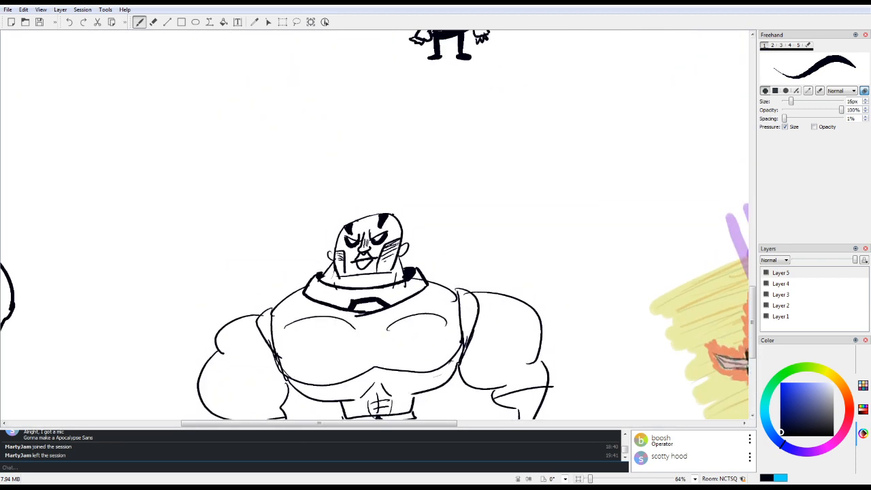
{"action": "left_click", "coordinate": [579, 479]}
{"action": "left_click_drag", "start_coordinate": [594, 479], "coordinate": [586, 479]}
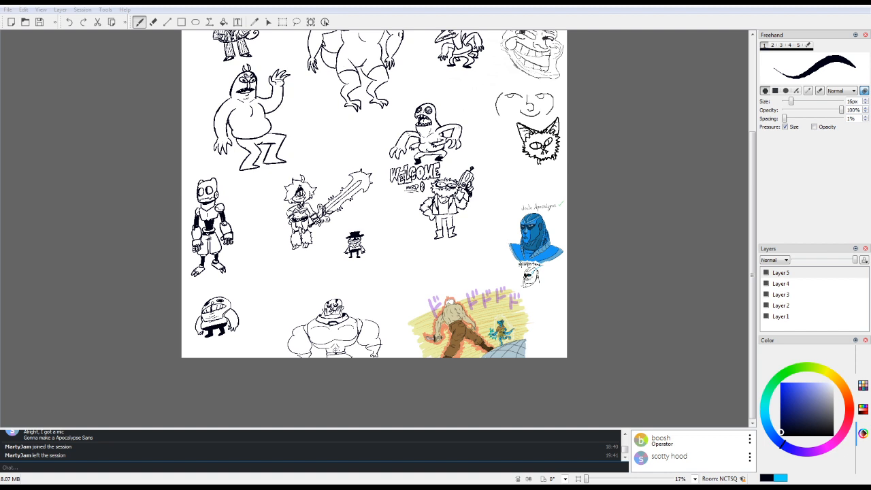
{"action": "key", "text": "alt+Tab"}
{"action": "scroll", "coordinate": [374, 224], "scroll_direction": "up", "scroll_amount": 2}
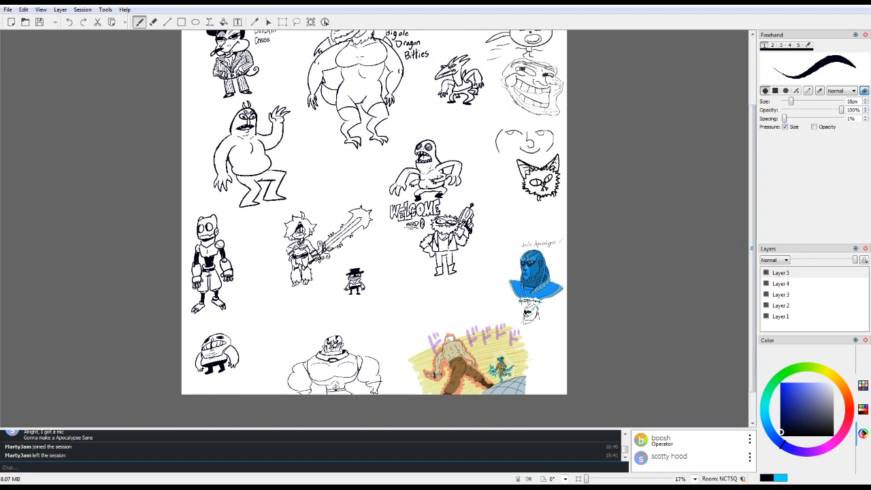
{"action": "key", "text": "alt+Tab"}
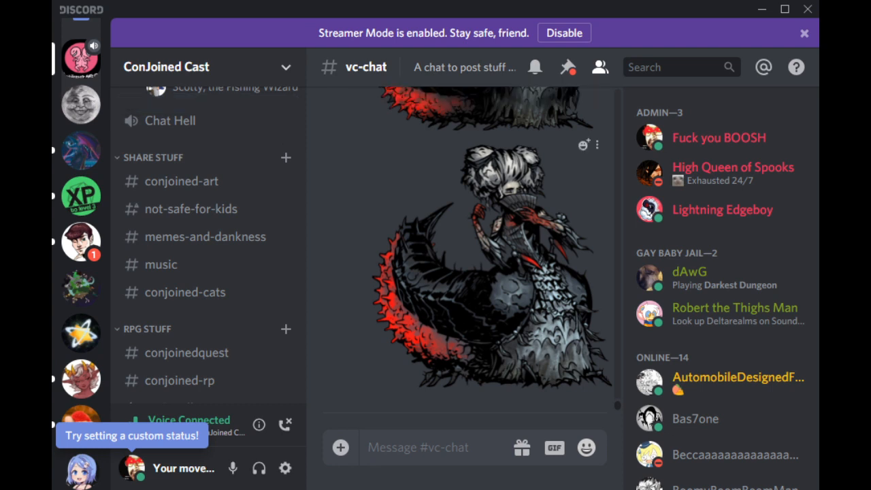
Step: Browse the monster pictures recently posted in the vc-chat channel
{"action": "scroll", "coordinate": [470, 258], "scroll_direction": "up", "scroll_amount": 5}
{"action": "scroll", "coordinate": [470, 259], "scroll_direction": "down", "scroll_amount": 3}
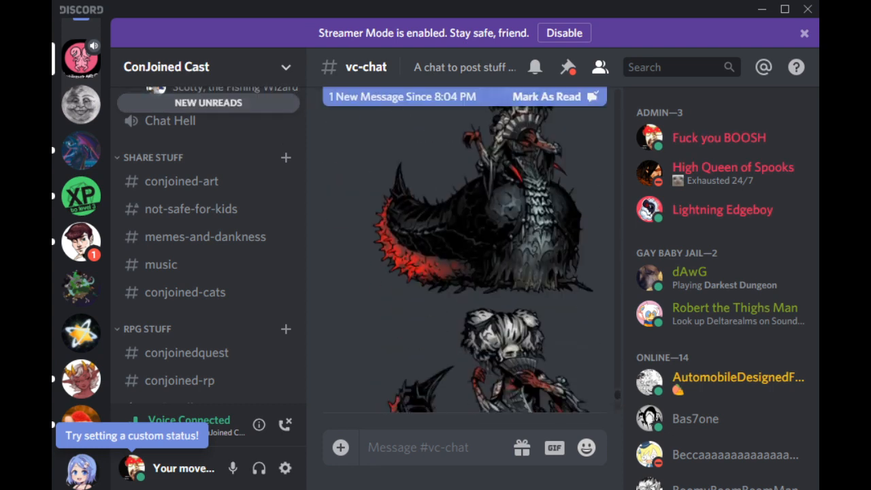
{"action": "scroll", "coordinate": [470, 259], "scroll_direction": "down", "scroll_amount": 5}
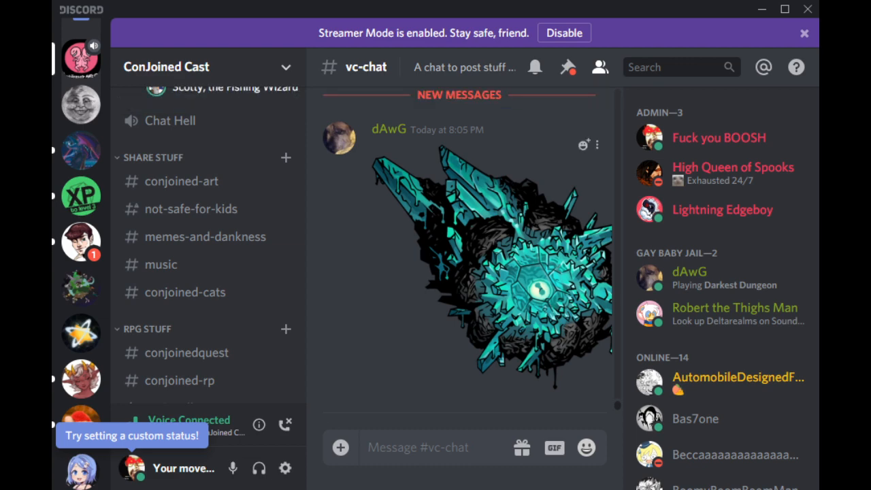
{"action": "scroll", "coordinate": [467, 250], "scroll_direction": "up", "scroll_amount": 10}
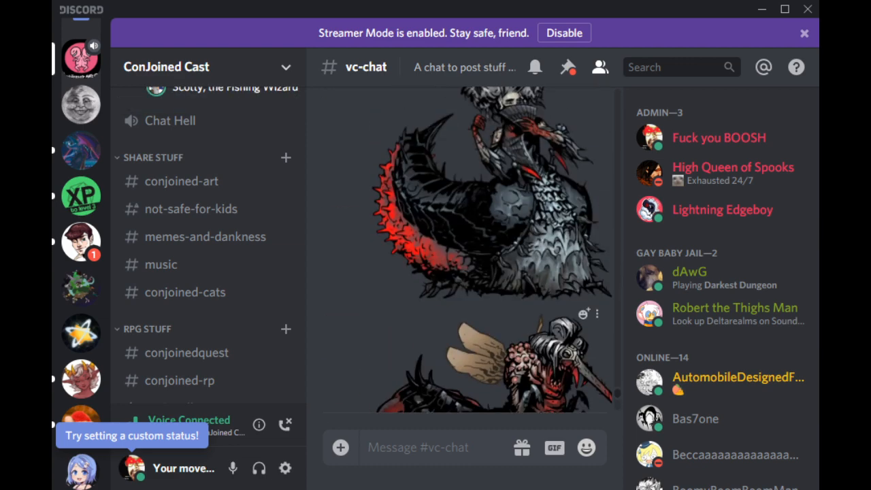
{"action": "scroll", "coordinate": [468, 250], "scroll_direction": "up", "scroll_amount": 5}
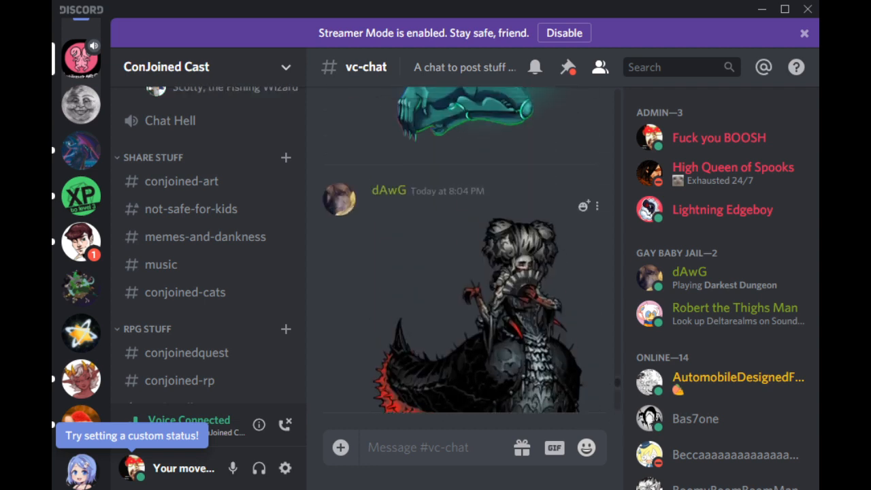
{"action": "scroll", "coordinate": [468, 249], "scroll_direction": "down", "scroll_amount": 5}
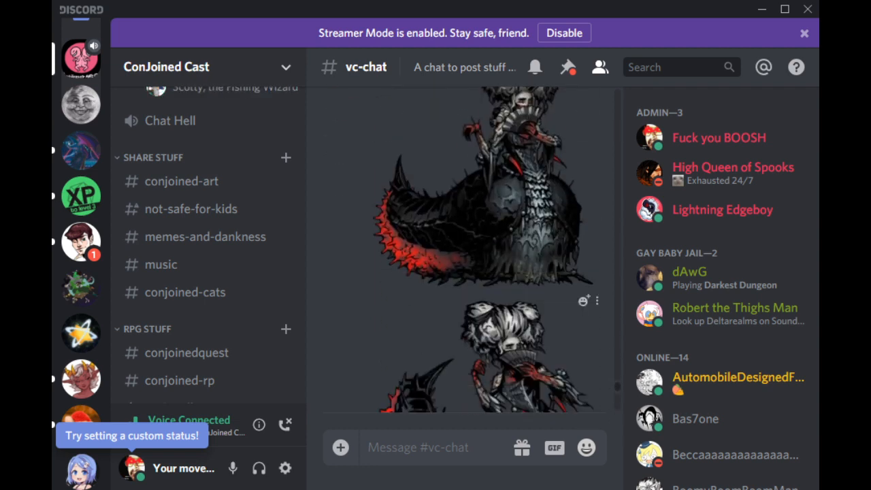
{"action": "scroll", "coordinate": [468, 250], "scroll_direction": "down", "scroll_amount": 7}
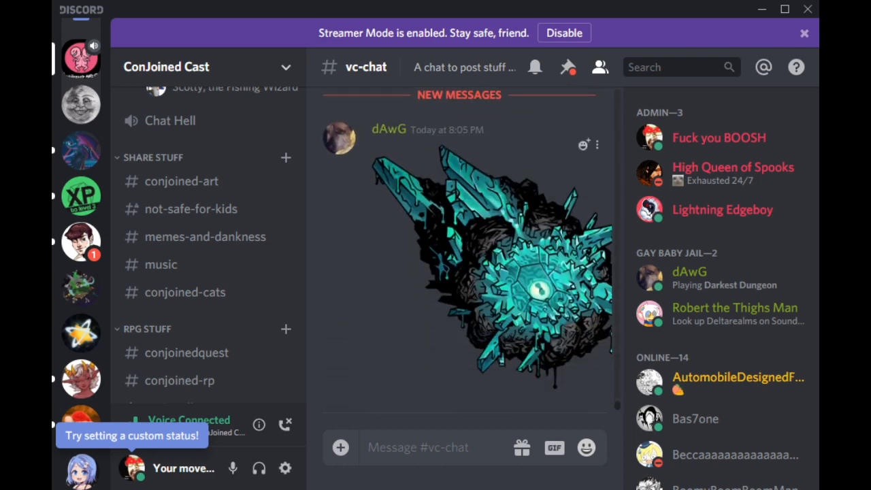
{"action": "scroll", "coordinate": [467, 249], "scroll_direction": "up", "scroll_amount": 5}
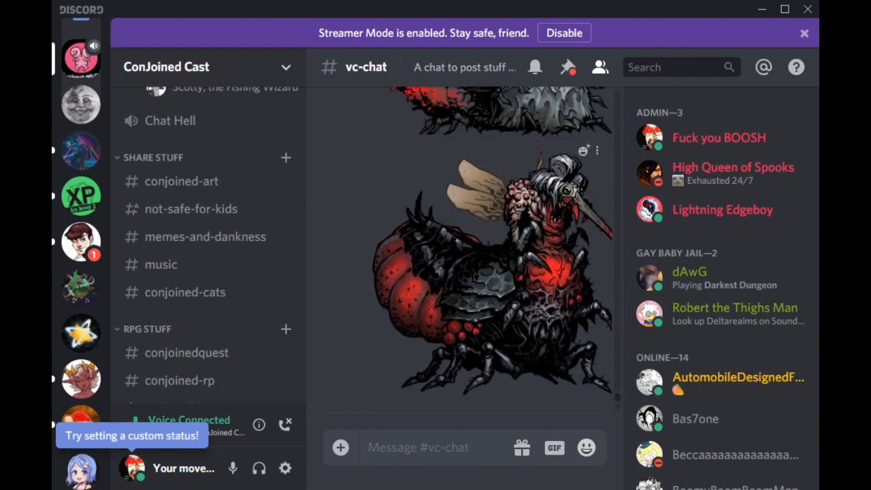
{"action": "scroll", "coordinate": [468, 249], "scroll_direction": "up", "scroll_amount": 2}
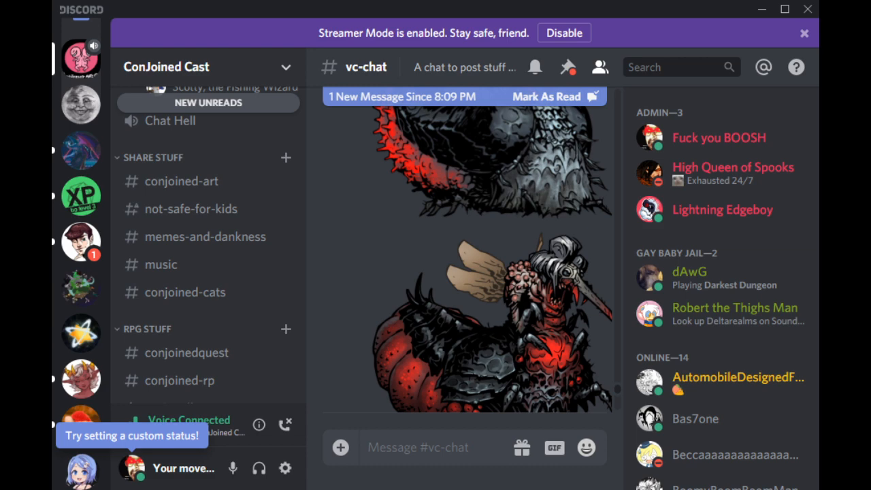
{"action": "scroll", "coordinate": [468, 259], "scroll_direction": "down", "scroll_amount": 6}
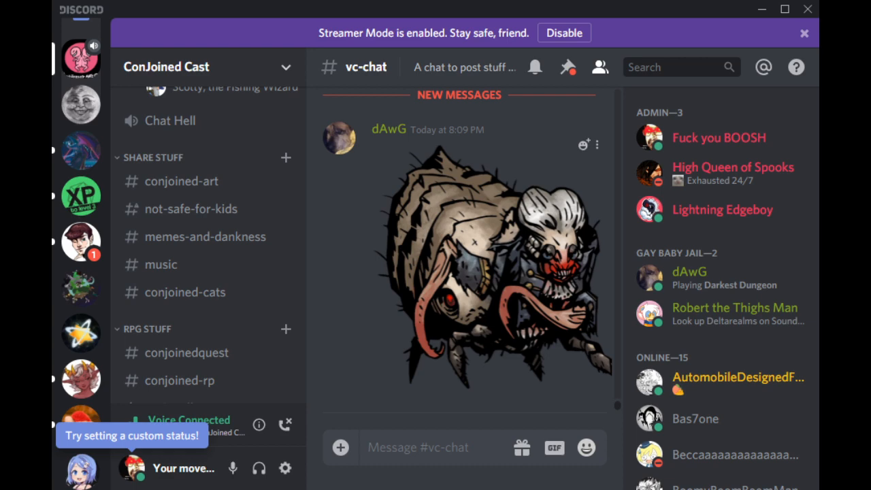
Step: View enlarged versions of the bloated insect, fork-wielding figure, crocodile and hammer-carrying priest pictures, and look over the burning stake post
{"action": "left_click", "coordinate": [497, 266]}
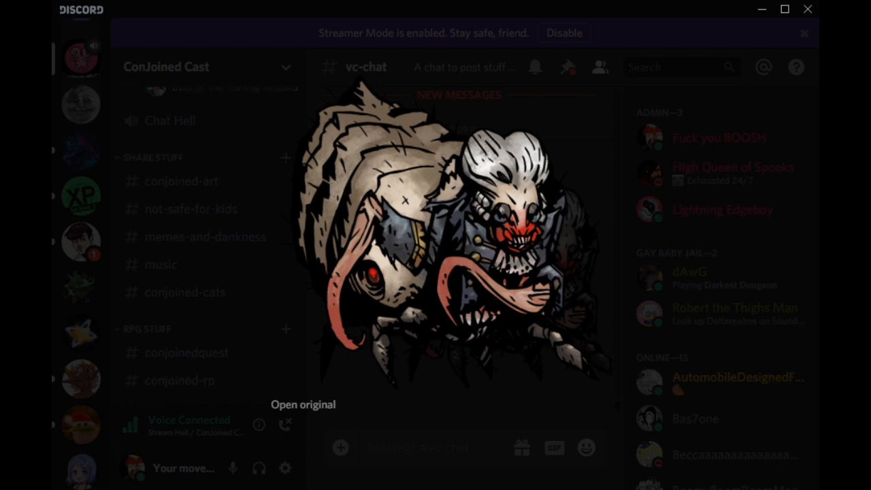
{"action": "key", "text": "Escape"}
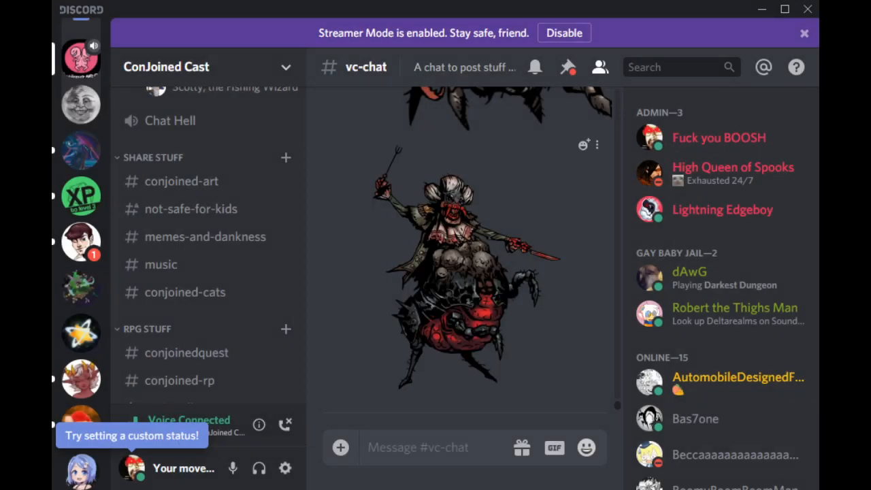
{"action": "left_click", "coordinate": [470, 272]}
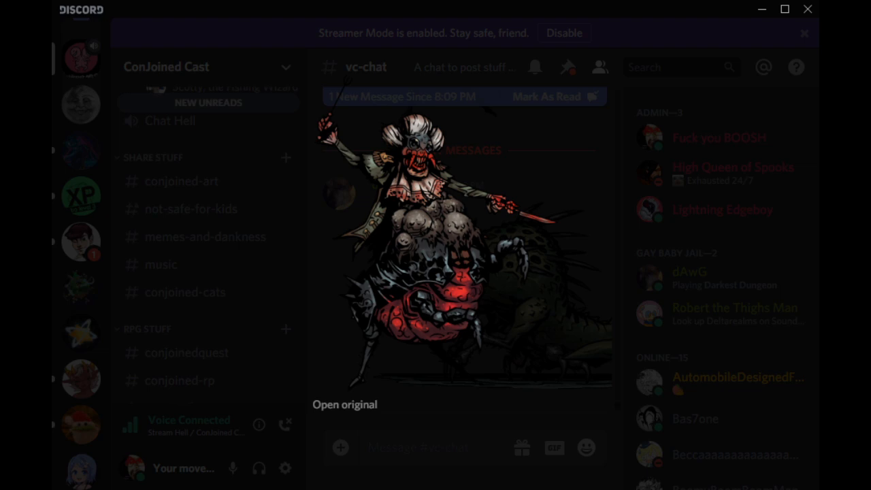
{"action": "left_click", "coordinate": [132, 468]}
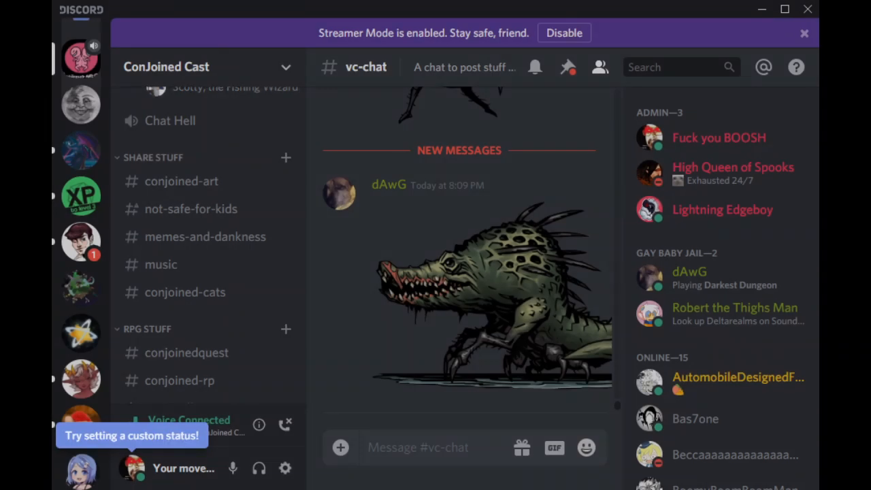
{"action": "left_click", "coordinate": [476, 310]}
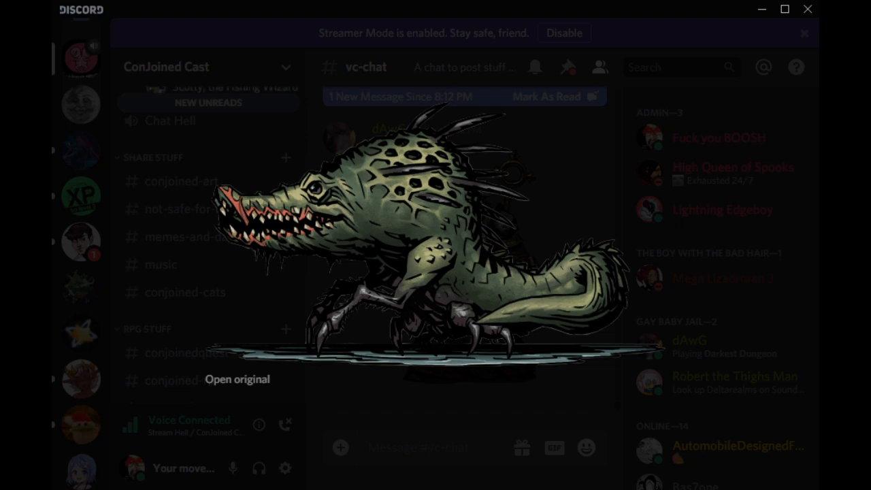
{"action": "key", "text": "Escape"}
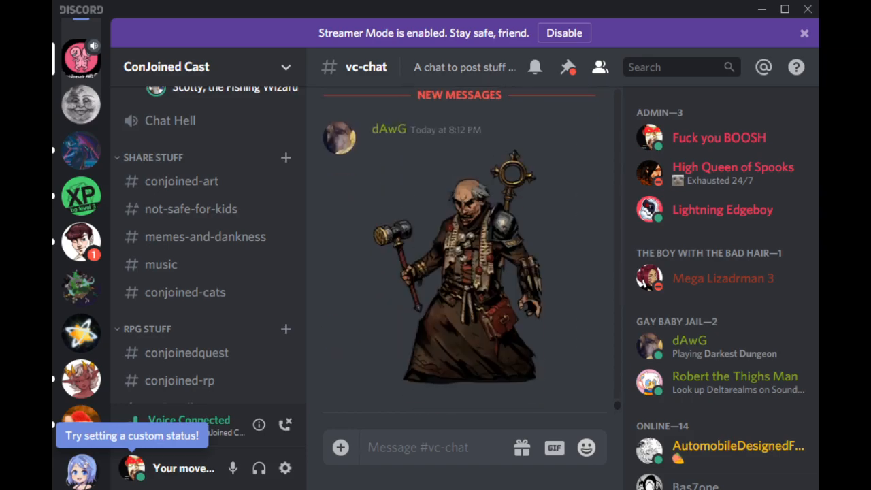
{"action": "left_click", "coordinate": [457, 272]}
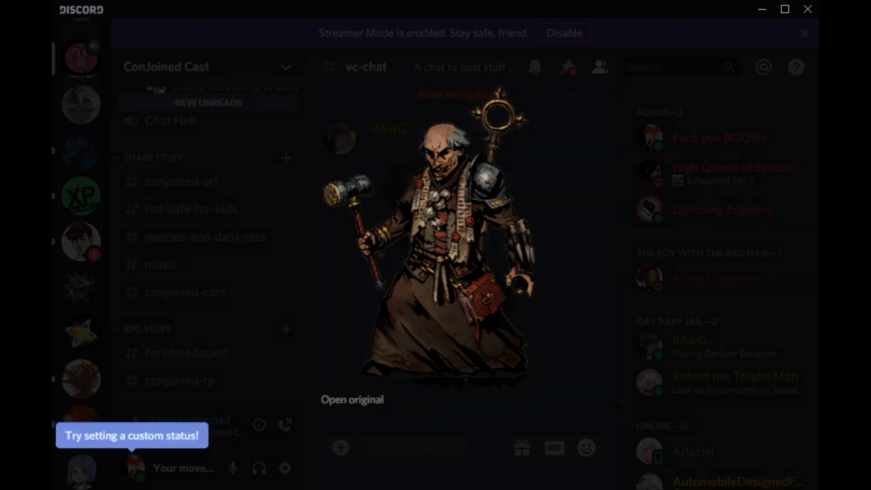
{"action": "key", "text": "Escape"}
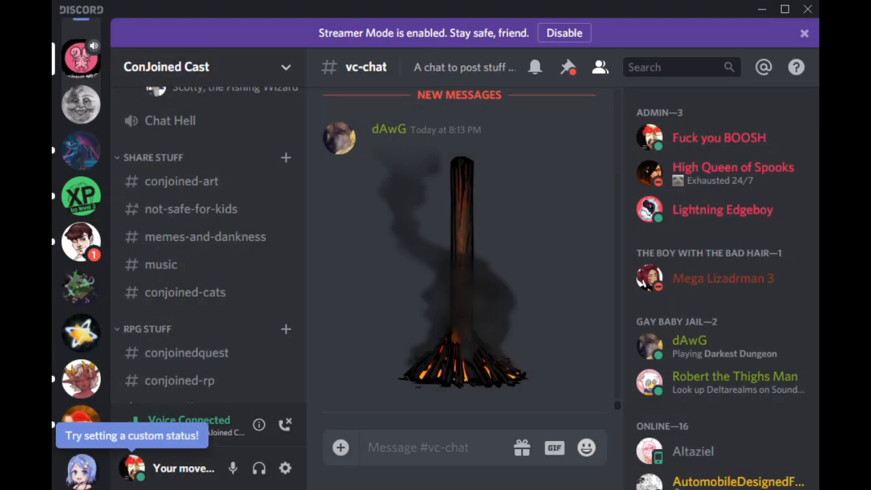
{"action": "scroll", "coordinate": [463, 251], "scroll_direction": "up", "scroll_amount": 4}
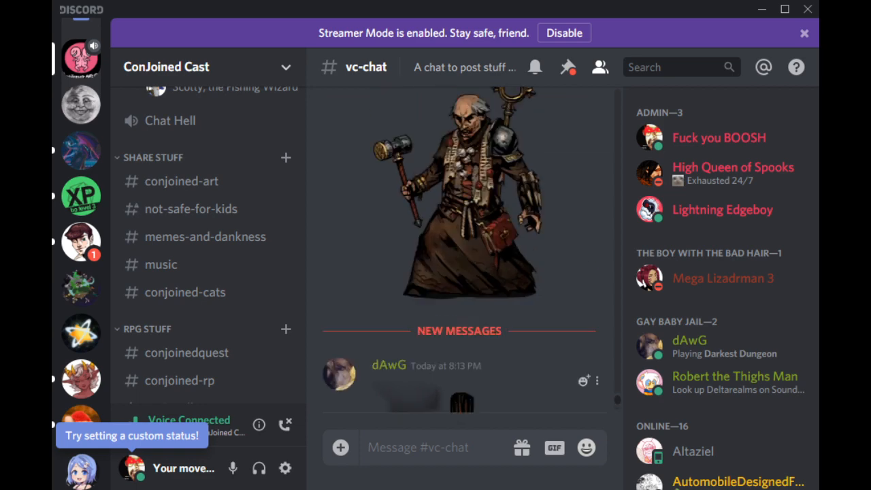
{"action": "scroll", "coordinate": [463, 252], "scroll_direction": "down", "scroll_amount": 4}
{"action": "scroll", "coordinate": [80, 61], "scroll_direction": "up", "scroll_amount": 2}
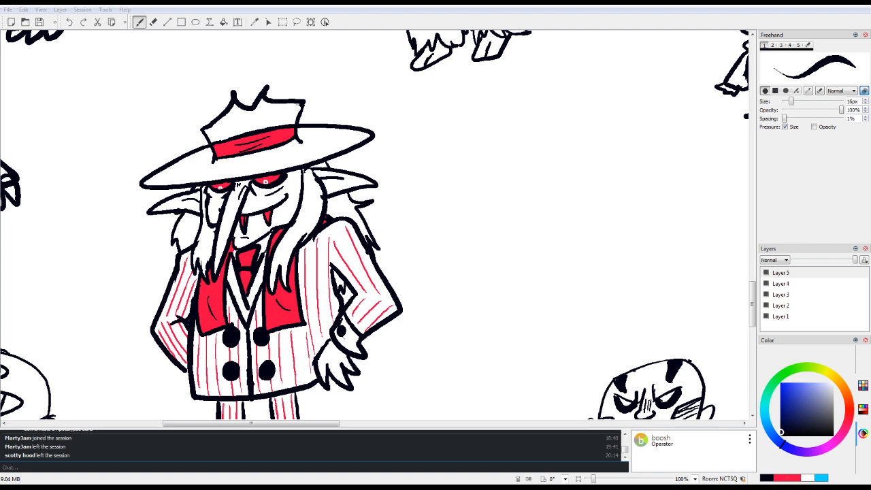
Step: Switch back to the Drawpile canvas and set the brush colour to the suit's bright red
{"action": "left_click", "coordinate": [794, 478]}
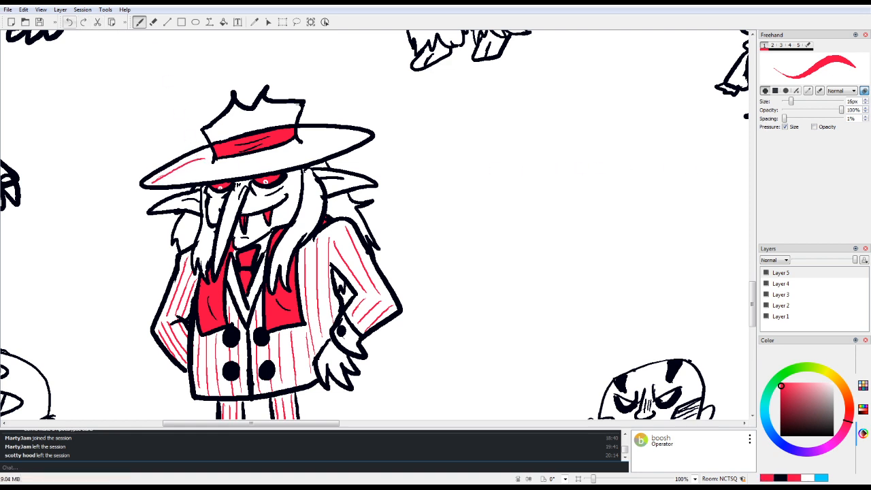
{"action": "left_click_drag", "start_coordinate": [214, 162], "coordinate": [147, 182]}
{"action": "mouse_move", "coordinate": [213, 164]}
{"action": "left_mouse_down"}
{"action": "mouse_move", "coordinate": [179, 183]}
{"action": "mouse_move", "coordinate": [220, 165]}
{"action": "mouse_move", "coordinate": [201, 180]}
{"action": "left_mouse_up"}
{"action": "left_click", "coordinate": [68, 21]}
{"action": "left_click", "coordinate": [69, 21]}
{"action": "left_click", "coordinate": [69, 22]}
Step: On Layer 4, draw thin red pinstripes across the brim and crown of the suited vampire's hat
{"action": "left_click", "coordinate": [781, 283]}
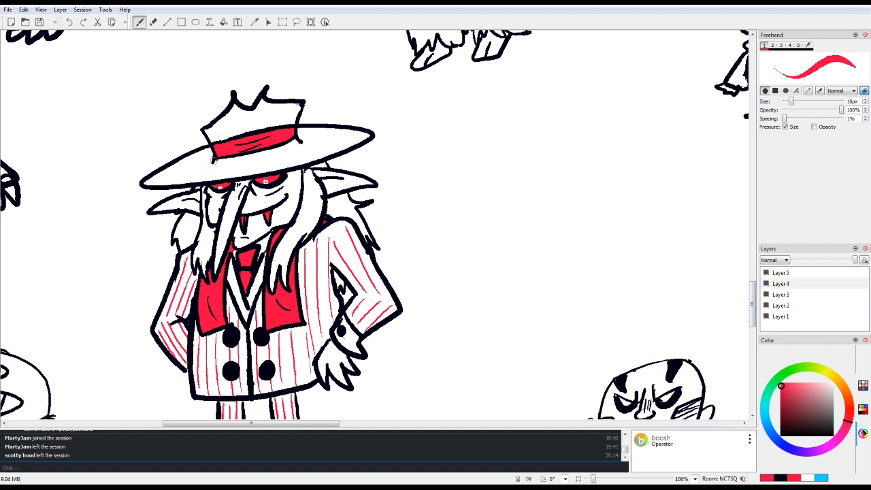
{"action": "mouse_move", "coordinate": [213, 164]}
{"action": "left_mouse_down"}
{"action": "mouse_move", "coordinate": [149, 182]}
{"action": "mouse_move", "coordinate": [232, 179]}
{"action": "mouse_move", "coordinate": [248, 164]}
{"action": "mouse_move", "coordinate": [250, 172]}
{"action": "left_mouse_up"}
{"action": "mouse_move", "coordinate": [265, 151]}
{"action": "left_mouse_down"}
{"action": "mouse_move", "coordinate": [283, 161]}
{"action": "mouse_move", "coordinate": [282, 144]}
{"action": "mouse_move", "coordinate": [311, 158]}
{"action": "mouse_move", "coordinate": [307, 147]}
{"action": "mouse_move", "coordinate": [340, 143]}
{"action": "mouse_move", "coordinate": [339, 135]}
{"action": "mouse_move", "coordinate": [309, 138]}
{"action": "mouse_move", "coordinate": [360, 134]}
{"action": "left_mouse_up"}
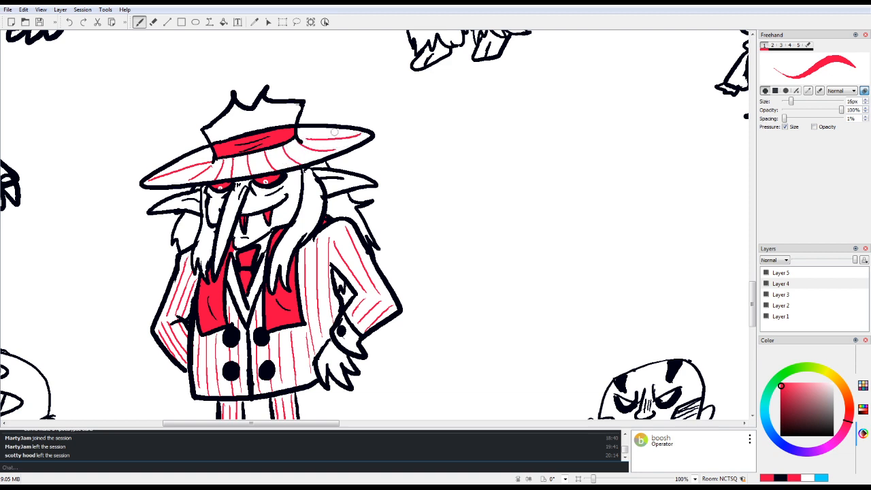
{"action": "left_click_drag", "start_coordinate": [298, 136], "coordinate": [315, 128]}
{"action": "mouse_move", "coordinate": [227, 115]}
{"action": "left_mouse_down"}
{"action": "mouse_move", "coordinate": [250, 130]}
{"action": "mouse_move", "coordinate": [256, 109]}
{"action": "mouse_move", "coordinate": [257, 133]}
{"action": "left_mouse_up"}
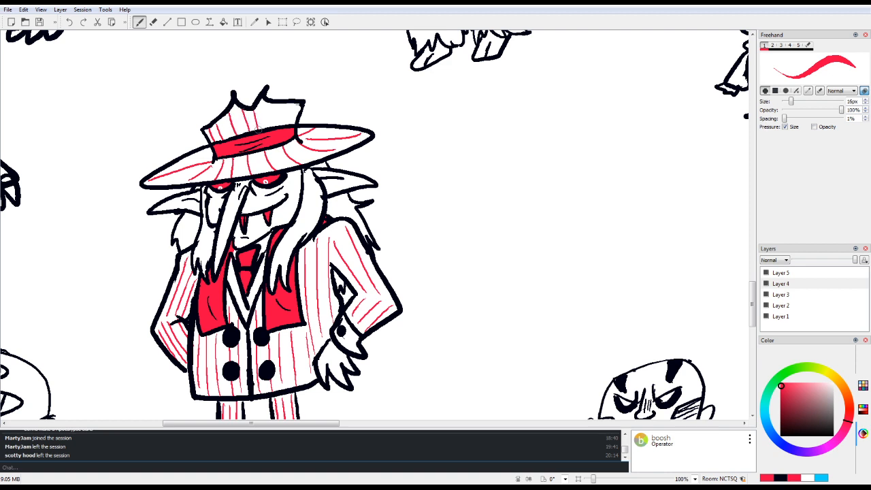
{"action": "mouse_move", "coordinate": [270, 99]}
{"action": "left_mouse_down"}
{"action": "mouse_move", "coordinate": [267, 127]}
{"action": "mouse_move", "coordinate": [291, 129]}
{"action": "left_mouse_up"}
Step: Choose a slightly darker red and shade the vampire's eyes, tie and the red cloth on his chest
{"action": "left_click_drag", "start_coordinate": [781, 386], "coordinate": [780, 392]}
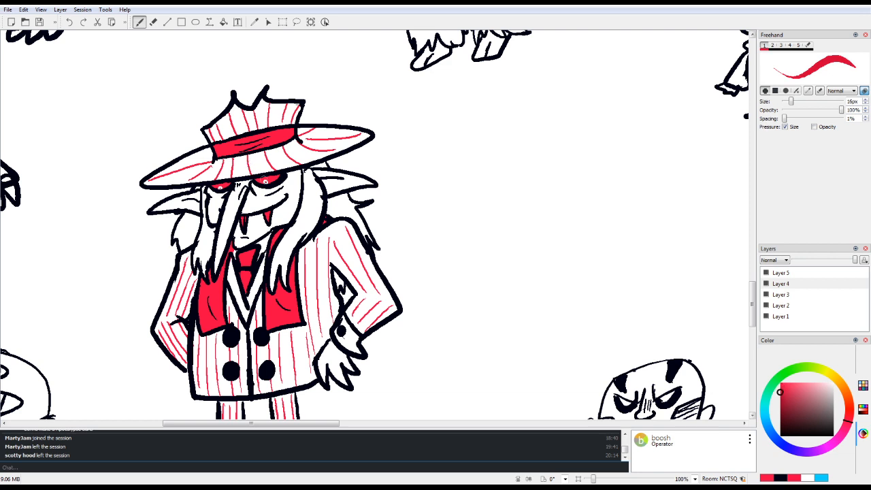
{"action": "left_click_drag", "start_coordinate": [256, 180], "coordinate": [275, 174]}
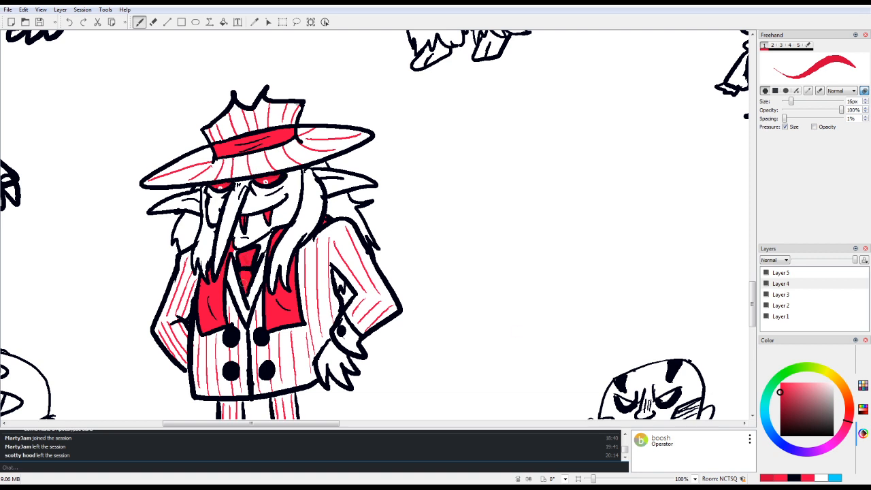
{"action": "left_click_drag", "start_coordinate": [212, 294], "coordinate": [216, 314]}
Step: On Layer 5, erase the toe of the vampire's shoe nearest the muscular bald figure to shorten it, and return to the brush
{"action": "scroll", "coordinate": [270, 309], "scroll_direction": "down", "scroll_amount": 5}
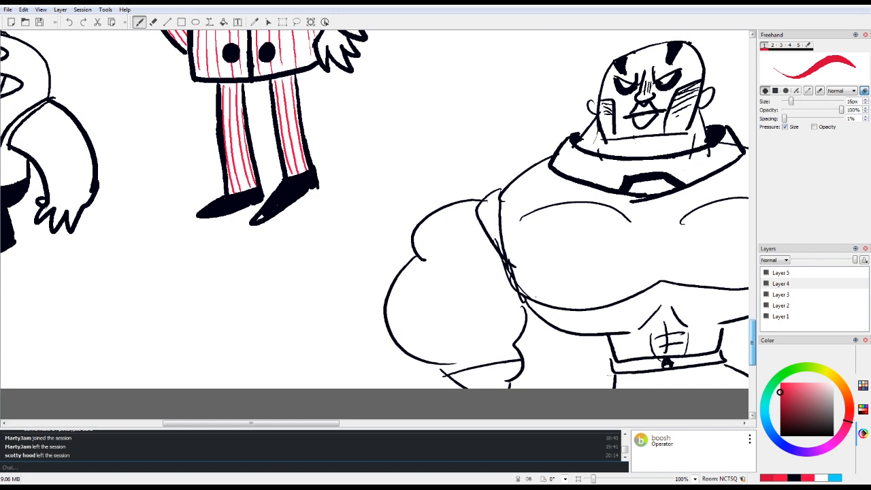
{"action": "scroll", "coordinate": [378, 225], "scroll_direction": "up", "scroll_amount": 1}
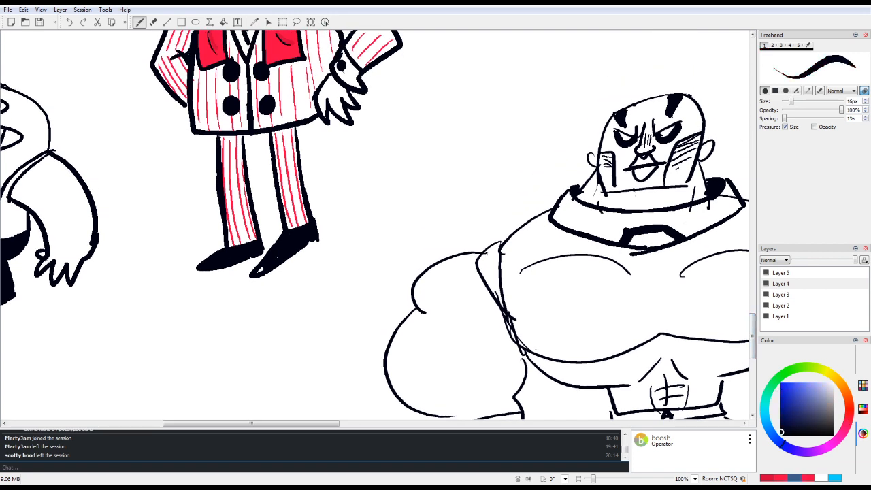
{"action": "left_click", "coordinate": [781, 273]}
{"action": "key", "text": "6"}
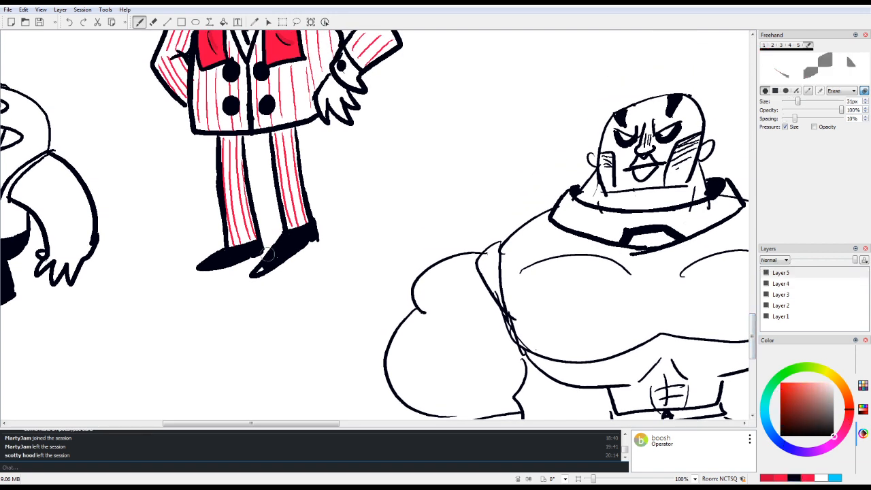
{"action": "mouse_move", "coordinate": [263, 258]}
{"action": "left_mouse_down"}
{"action": "mouse_move", "coordinate": [251, 280]}
{"action": "mouse_move", "coordinate": [260, 265]}
{"action": "mouse_move", "coordinate": [267, 274]}
{"action": "mouse_move", "coordinate": [278, 269]}
{"action": "mouse_move", "coordinate": [259, 271]}
{"action": "mouse_move", "coordinate": [322, 238]}
{"action": "left_mouse_up"}
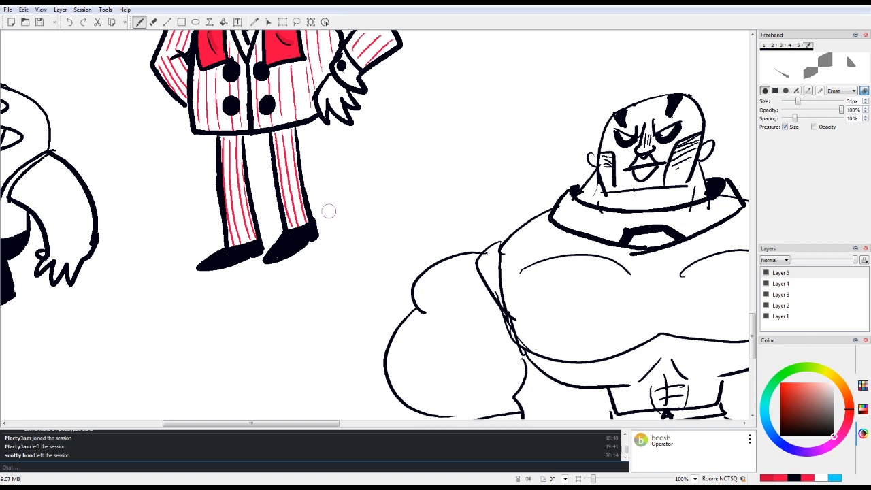
{"action": "key", "text": "1"}
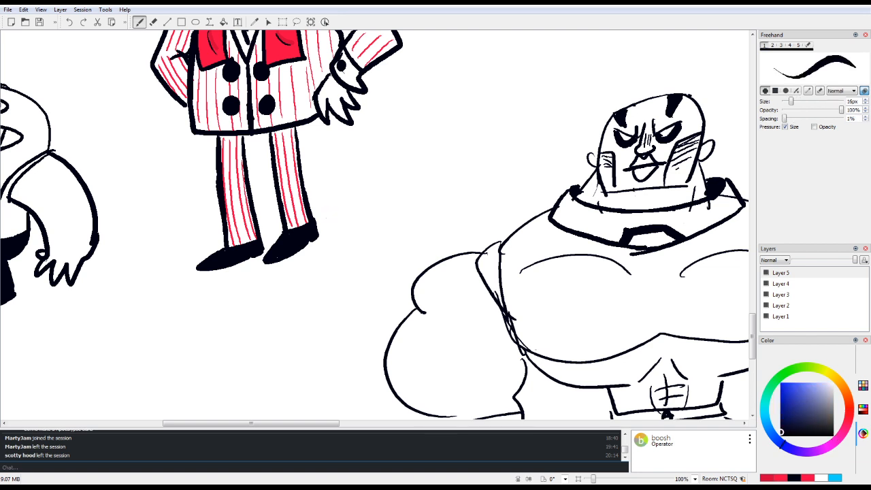
{"action": "scroll", "coordinate": [314, 204], "scroll_direction": "up", "scroll_amount": 10}
{"action": "scroll", "coordinate": [312, 203], "scroll_direction": "down", "scroll_amount": 10}
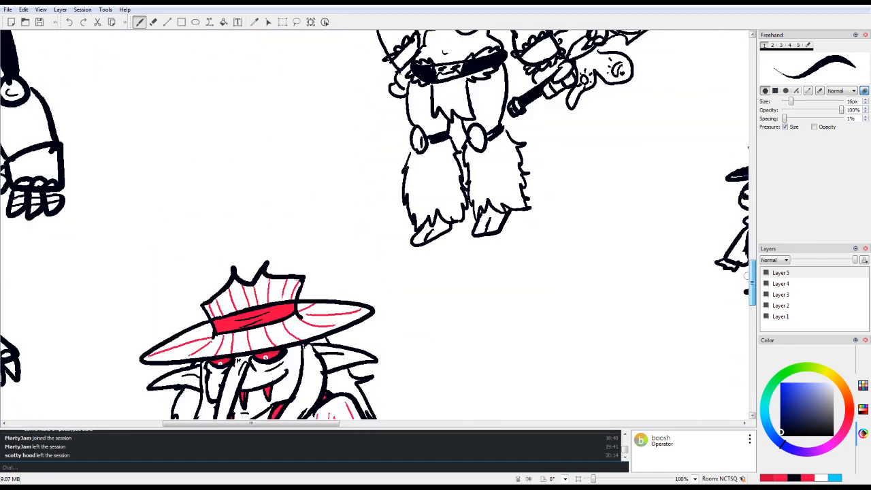
{"action": "scroll", "coordinate": [741, 323], "scroll_direction": "up", "scroll_amount": 6}
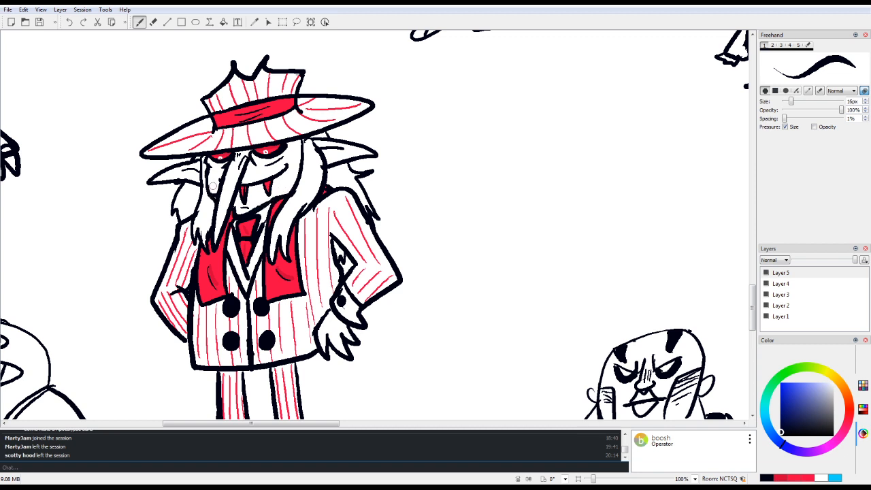
{"action": "left_click", "coordinate": [821, 478]}
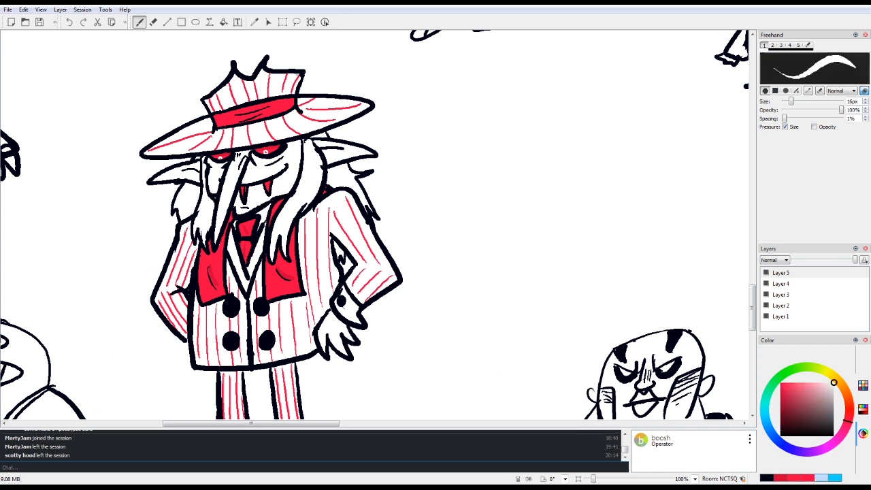
{"action": "key", "text": "e"}
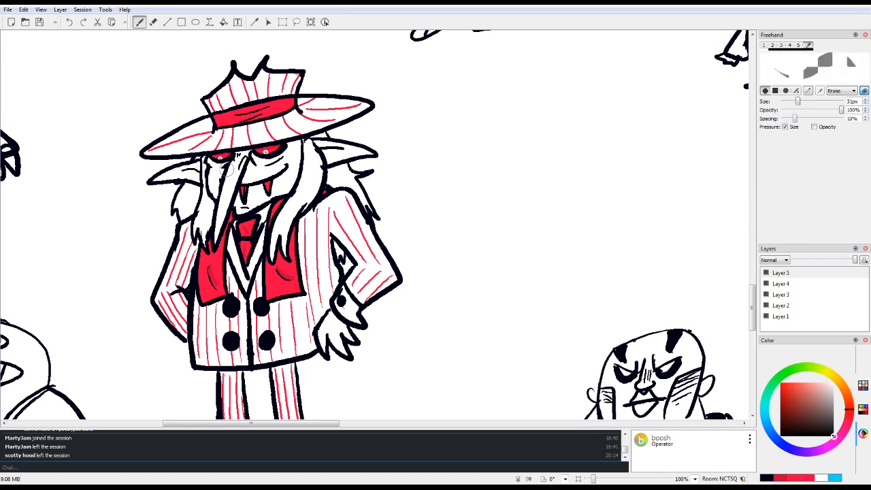
{"action": "key", "text": "e"}
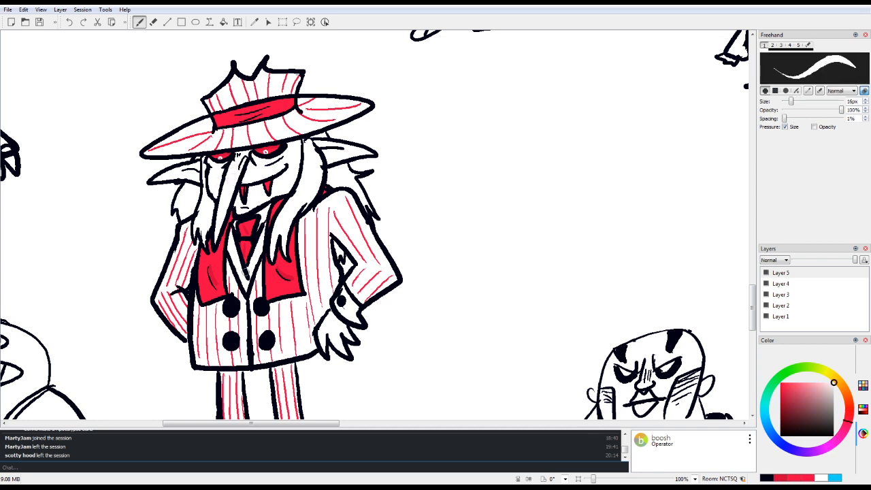
{"action": "left_click", "coordinate": [245, 272], "text": "ctrl"}
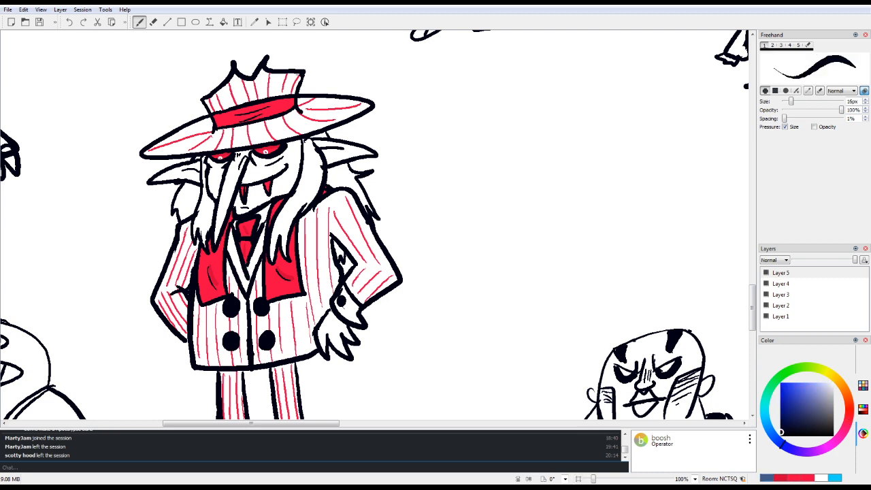
Step: Look over the other doodles across the shared canvas at a reduced zoom, then return to the suited vampire
{"action": "left_click_drag", "start_coordinate": [594, 480], "coordinate": [590, 479]}
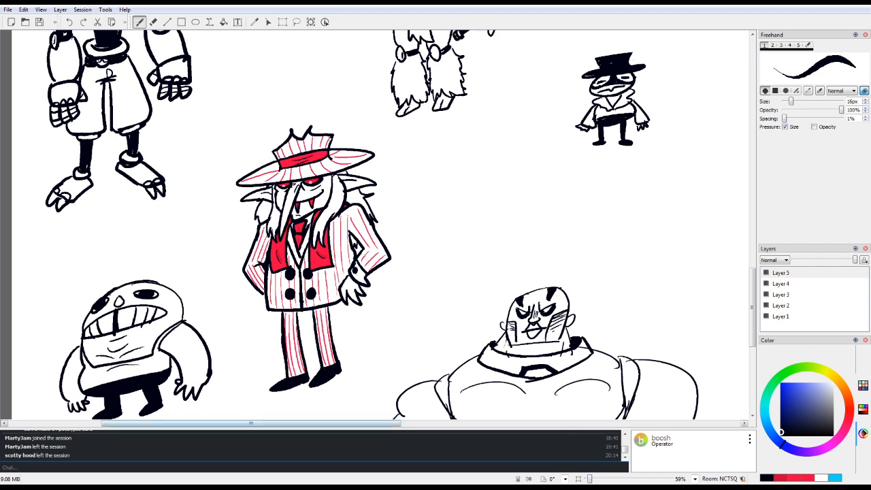
{"action": "mouse_move", "coordinate": [251, 423]}
{"action": "left_mouse_down"}
{"action": "mouse_move", "coordinate": [510, 424]}
{"action": "mouse_move", "coordinate": [502, 423]}
{"action": "left_mouse_up"}
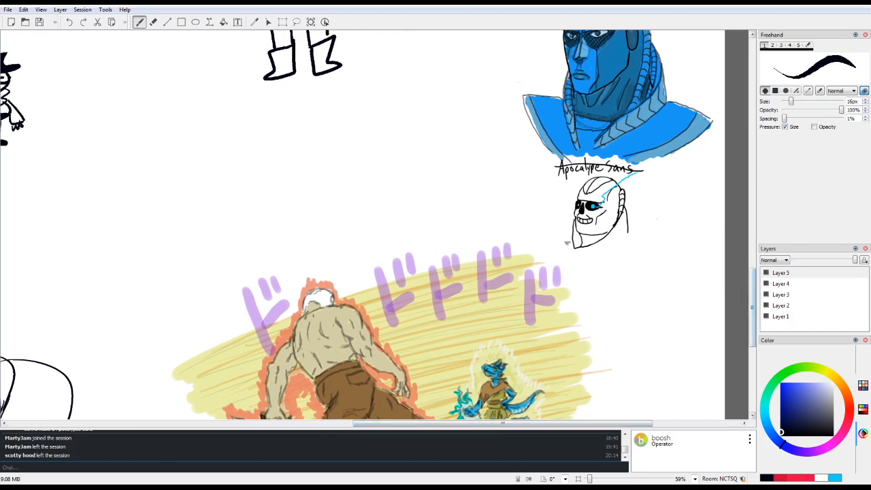
{"action": "scroll", "coordinate": [362, 225], "scroll_direction": "up", "scroll_amount": 15}
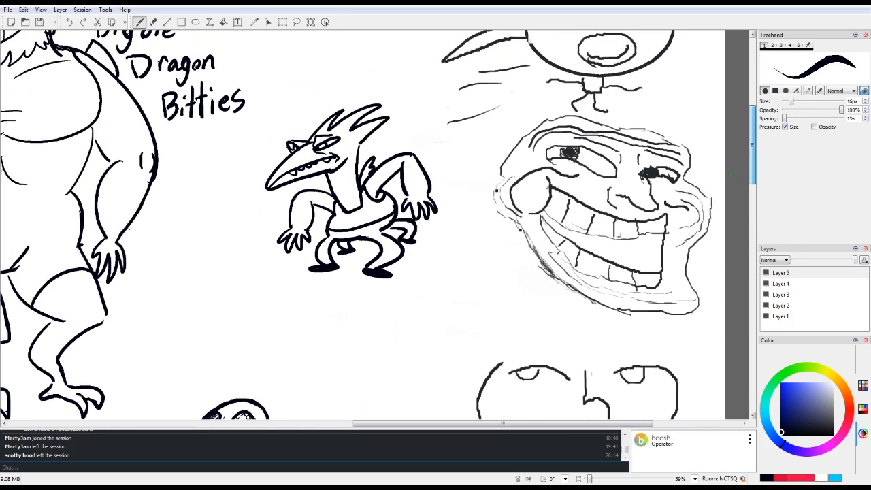
{"action": "left_click_drag", "start_coordinate": [752, 176], "coordinate": [752, 203]}
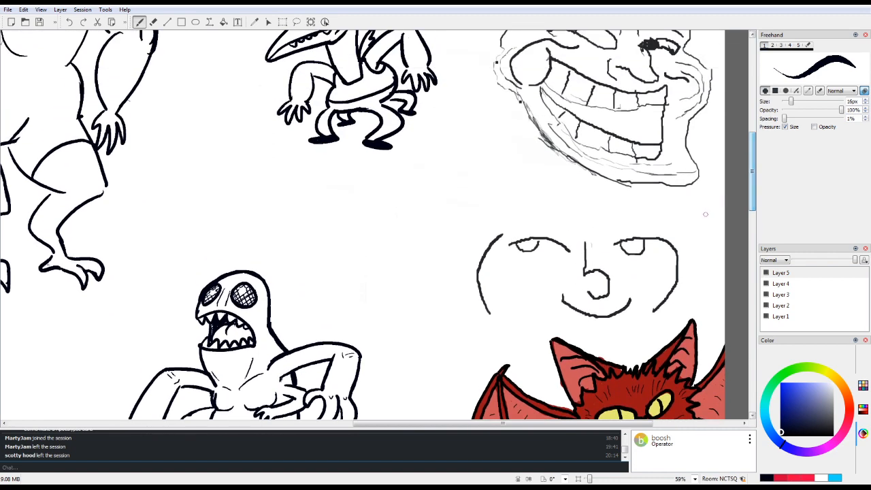
{"action": "left_click_drag", "start_coordinate": [503, 423], "coordinate": [228, 423]}
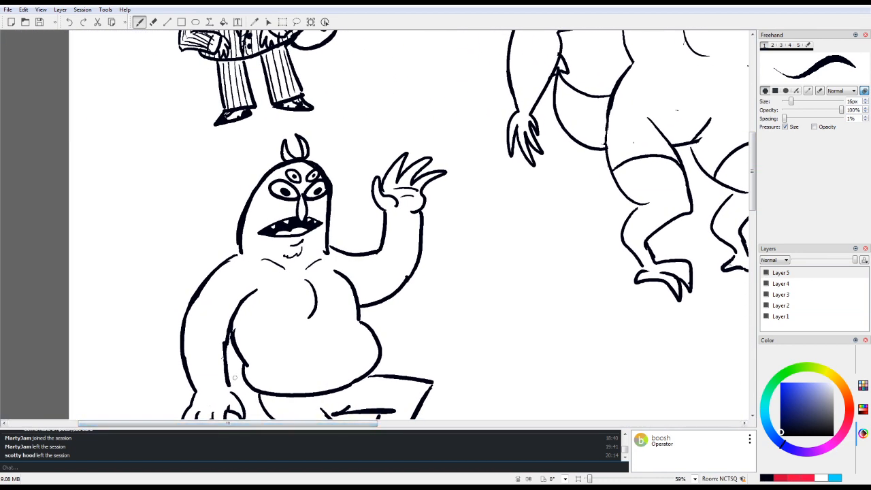
{"action": "mouse_move", "coordinate": [752, 203]}
{"action": "left_mouse_down"}
{"action": "mouse_move", "coordinate": [736, 373]}
{"action": "mouse_move", "coordinate": [735, 358]}
{"action": "left_mouse_up"}
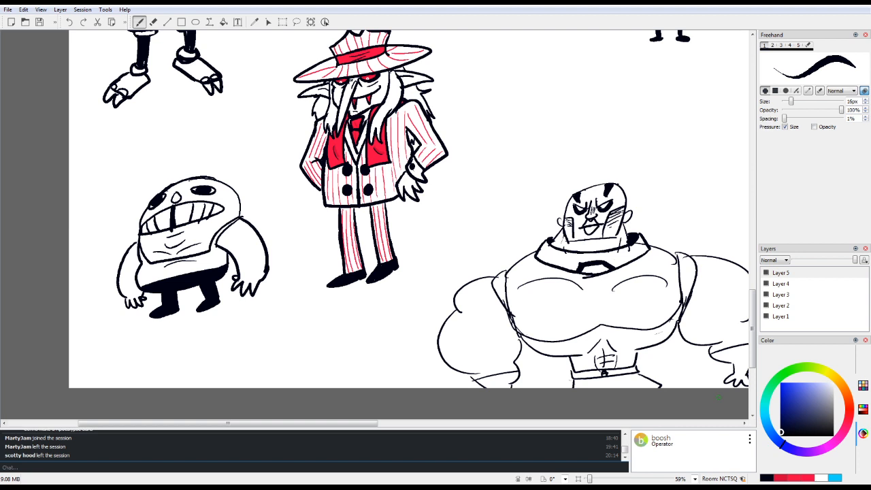
Step: On Layer 4, touch up the teeth of the squat grinning creature with the eraser and return to the black brush
{"action": "key", "text": "6"}
{"action": "left_click", "coordinate": [781, 284]}
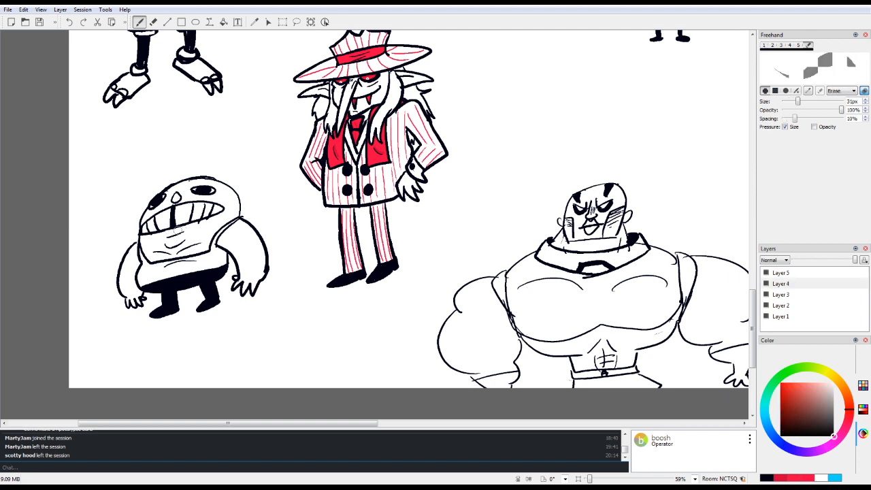
{"action": "left_click_drag", "start_coordinate": [189, 226], "coordinate": [211, 218]}
{"action": "scroll", "coordinate": [181, 275], "scroll_direction": "up", "scroll_amount": 3}
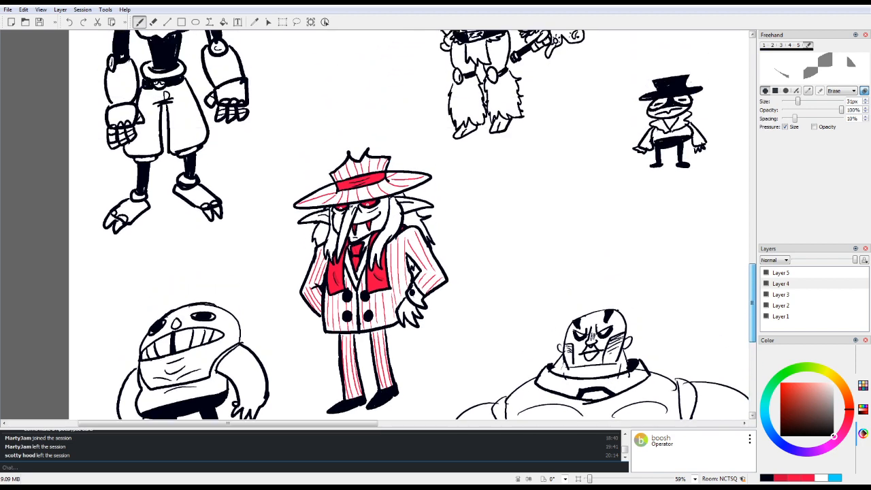
{"action": "scroll", "coordinate": [408, 225], "scroll_direction": "up", "scroll_amount": 1}
{"action": "scroll", "coordinate": [409, 224], "scroll_direction": "down", "scroll_amount": 3}
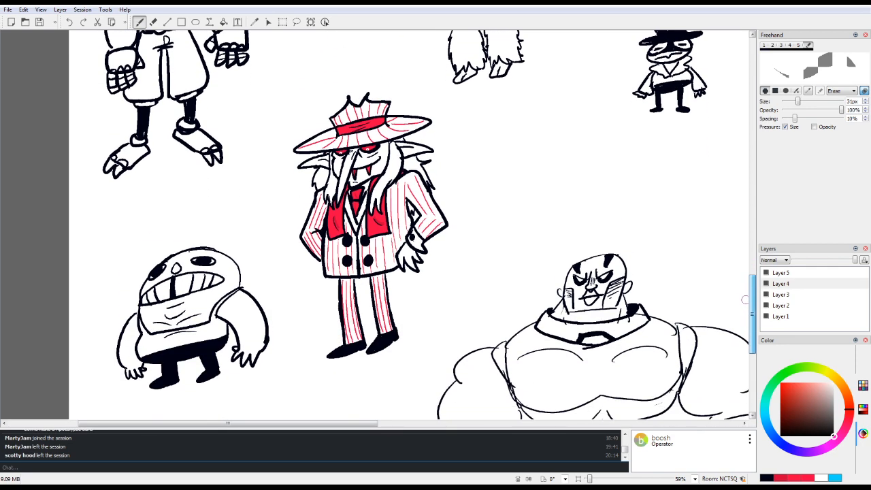
{"action": "key", "text": "1"}
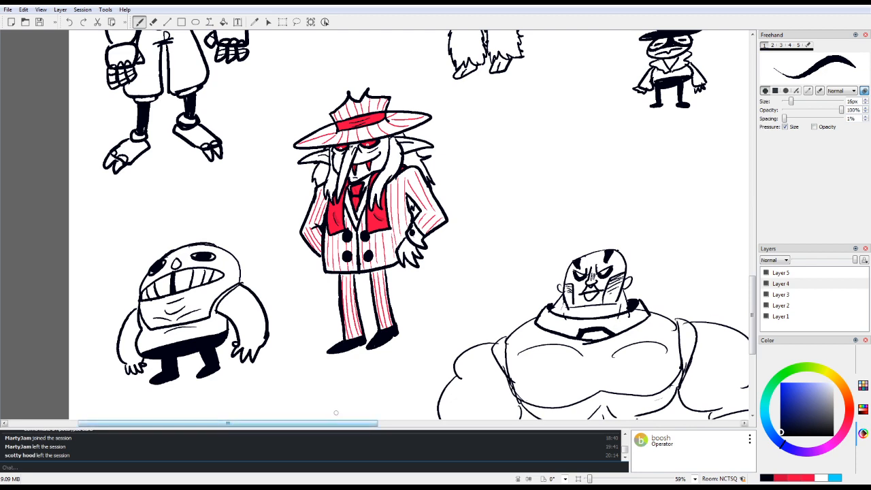
Step: Survey the shared canvas for empty space near the small masked figure in the top hat
{"action": "left_click_drag", "start_coordinate": [331, 421], "coordinate": [616, 409]}
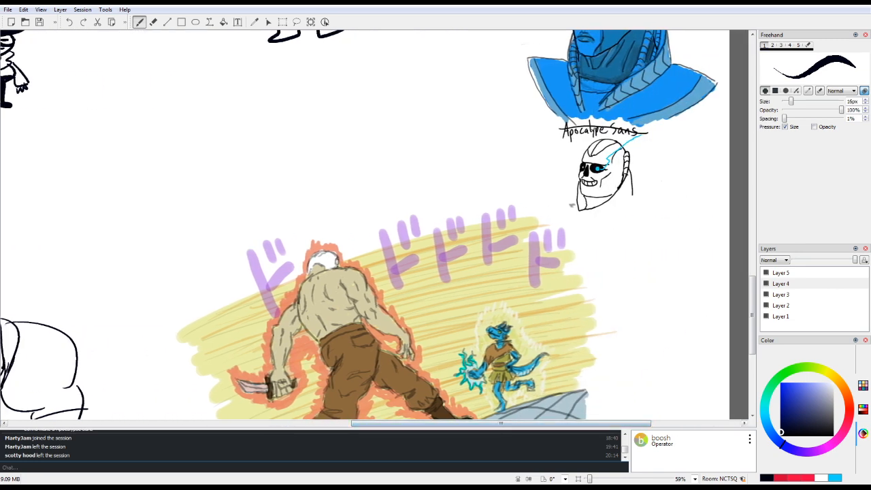
{"action": "left_click_drag", "start_coordinate": [752, 315], "coordinate": [752, 207]}
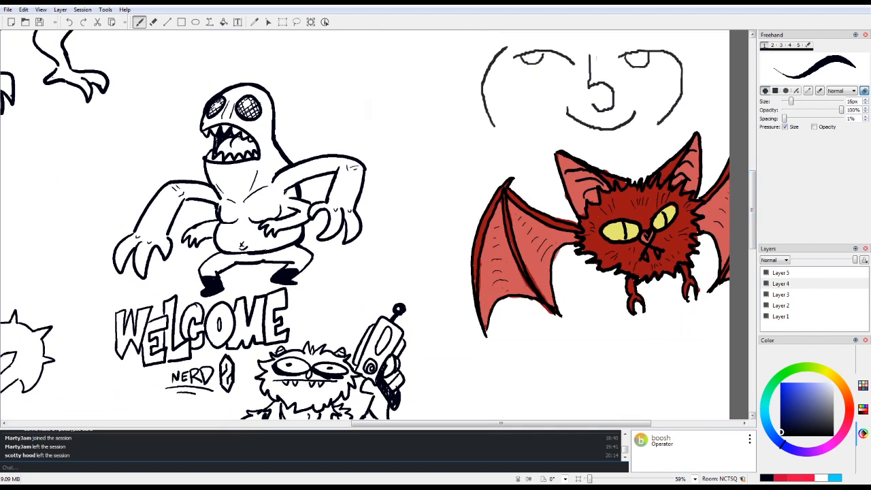
{"action": "left_click_drag", "start_coordinate": [752, 208], "coordinate": [752, 142]}
{"action": "left_click_drag", "start_coordinate": [454, 423], "coordinate": [226, 423]}
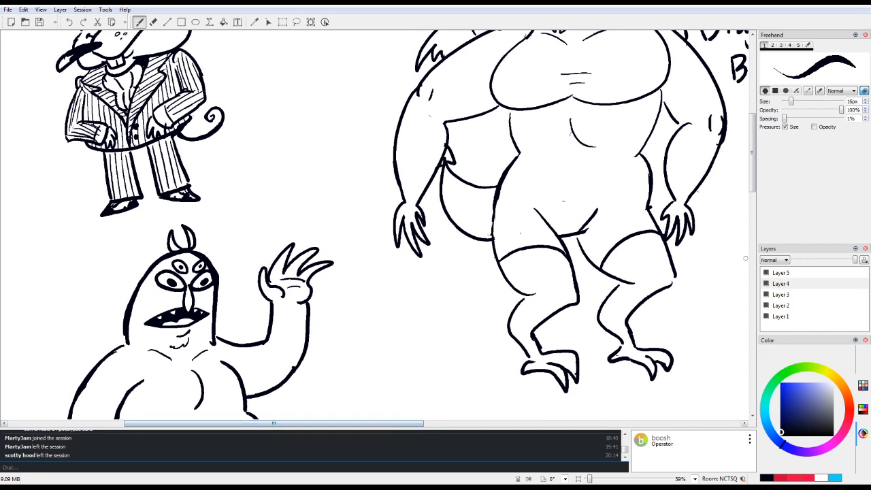
{"action": "left_click_drag", "start_coordinate": [752, 187], "coordinate": [746, 323]}
{"action": "left_click_drag", "start_coordinate": [385, 422], "coordinate": [505, 423]}
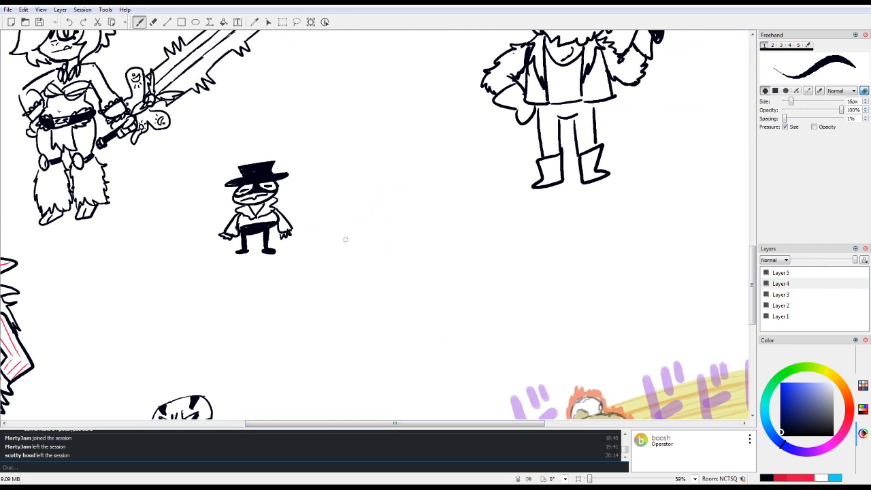
{"action": "mouse_move", "coordinate": [383, 237]}
{"action": "left_mouse_down"}
{"action": "mouse_move", "coordinate": [353, 265]}
{"action": "mouse_move", "coordinate": [421, 243]}
{"action": "mouse_move", "coordinate": [375, 243]}
{"action": "left_mouse_up"}
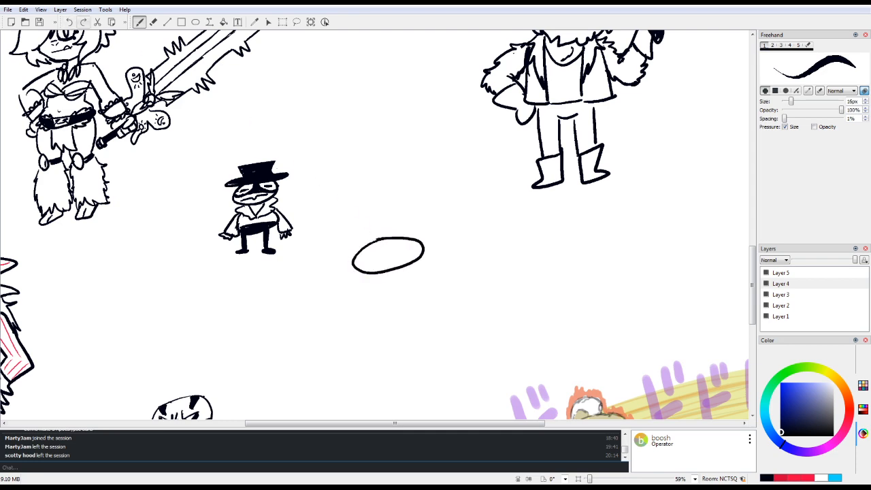
{"action": "left_click", "coordinate": [68, 22]}
{"action": "mouse_move", "coordinate": [752, 276]}
{"action": "left_mouse_down"}
{"action": "mouse_move", "coordinate": [752, 320]}
{"action": "mouse_move", "coordinate": [752, 255]}
{"action": "mouse_move", "coordinate": [752, 279]}
{"action": "left_mouse_up"}
{"action": "left_click_drag", "start_coordinate": [408, 424], "coordinate": [489, 423]}
{"action": "left_click_drag", "start_coordinate": [474, 203], "coordinate": [519, 237]}
{"action": "left_click_drag", "start_coordinate": [510, 200], "coordinate": [482, 238]}
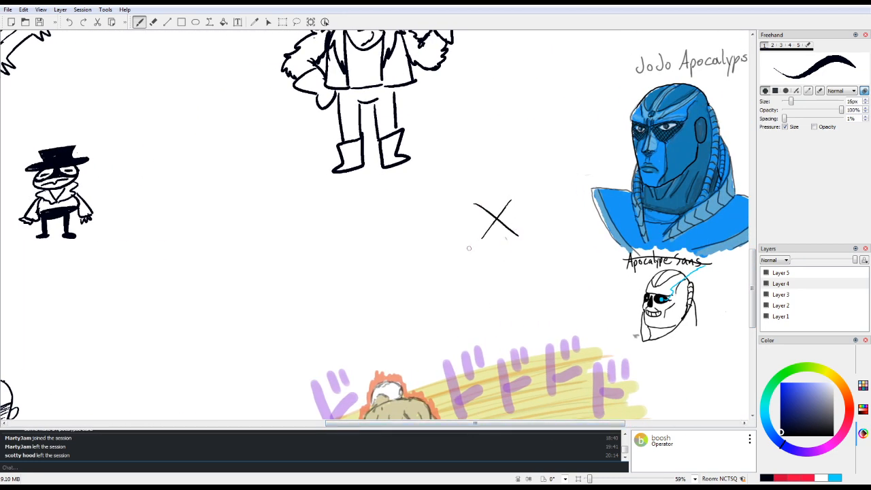
{"action": "left_click_drag", "start_coordinate": [222, 241], "coordinate": [250, 264]}
{"action": "left_click_drag", "start_coordinate": [253, 231], "coordinate": [219, 284]}
{"action": "key", "text": "e"}
{"action": "mouse_move", "coordinate": [479, 203]}
{"action": "left_mouse_down"}
{"action": "mouse_move", "coordinate": [485, 239]}
{"action": "mouse_move", "coordinate": [497, 239]}
{"action": "mouse_move", "coordinate": [516, 262]}
{"action": "mouse_move", "coordinate": [503, 253]}
{"action": "left_mouse_up"}
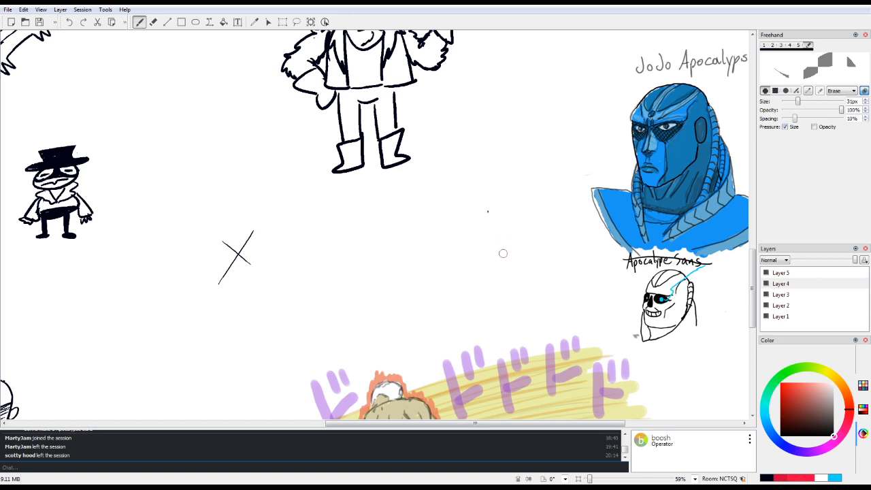
{"action": "mouse_move", "coordinate": [226, 243]}
{"action": "left_mouse_down"}
{"action": "mouse_move", "coordinate": [232, 286]}
{"action": "mouse_move", "coordinate": [222, 288]}
{"action": "mouse_move", "coordinate": [222, 272]}
{"action": "mouse_move", "coordinate": [220, 301]}
{"action": "mouse_move", "coordinate": [238, 263]}
{"action": "left_mouse_up"}
{"action": "key", "text": "e"}
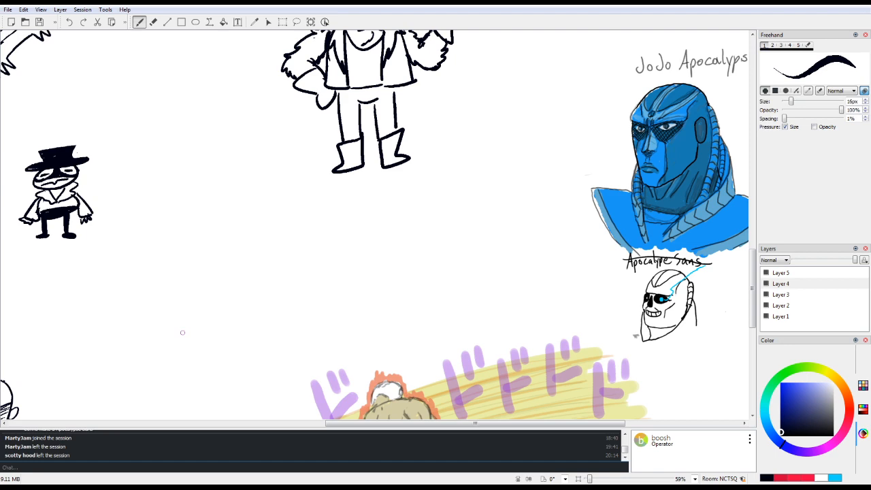
Step: At 100% zoom, draw a square-jawed head with a pointed ear, sunglasses, nose and fanged mouth beside the small masked figure
{"action": "left_click_drag", "start_coordinate": [475, 423], "coordinate": [326, 423]}
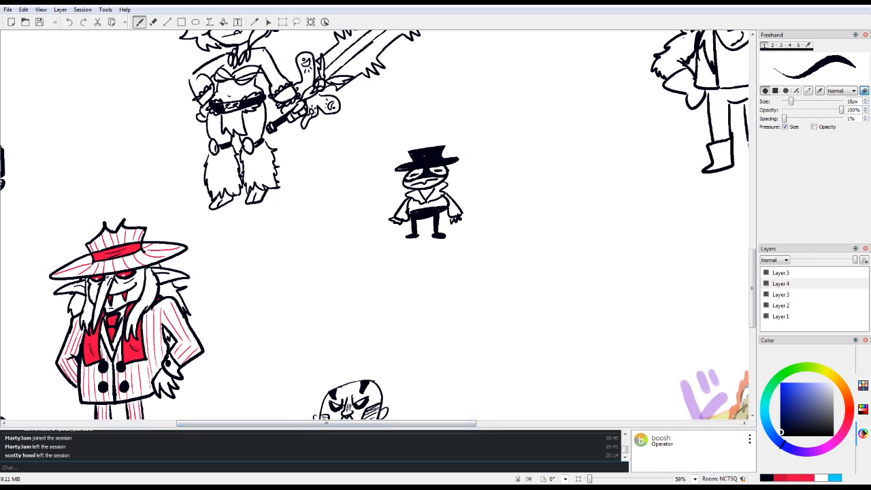
{"action": "left_click_drag", "start_coordinate": [326, 423], "coordinate": [414, 423]}
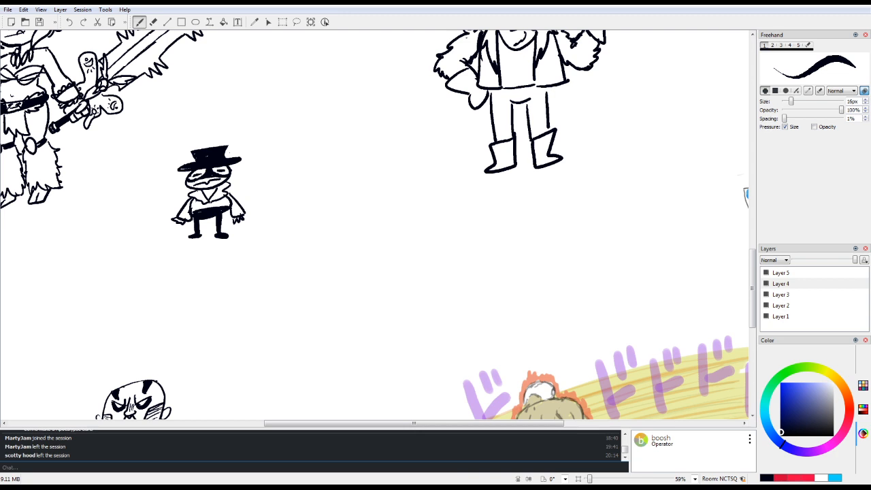
{"action": "key", "text": "ctrl+0"}
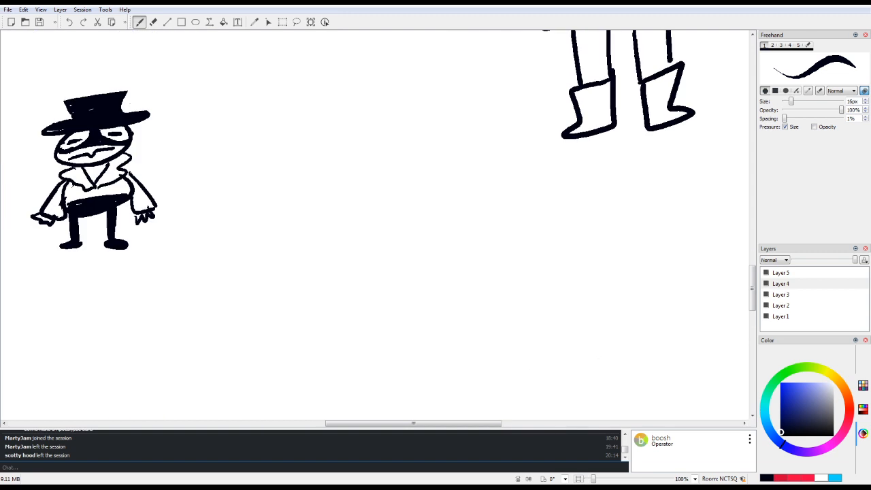
{"action": "mouse_move", "coordinate": [284, 152]}
{"action": "left_mouse_down"}
{"action": "mouse_move", "coordinate": [274, 247]}
{"action": "mouse_move", "coordinate": [349, 249]}
{"action": "mouse_move", "coordinate": [357, 194]}
{"action": "mouse_move", "coordinate": [377, 171]}
{"action": "mouse_move", "coordinate": [358, 219]}
{"action": "left_mouse_up"}
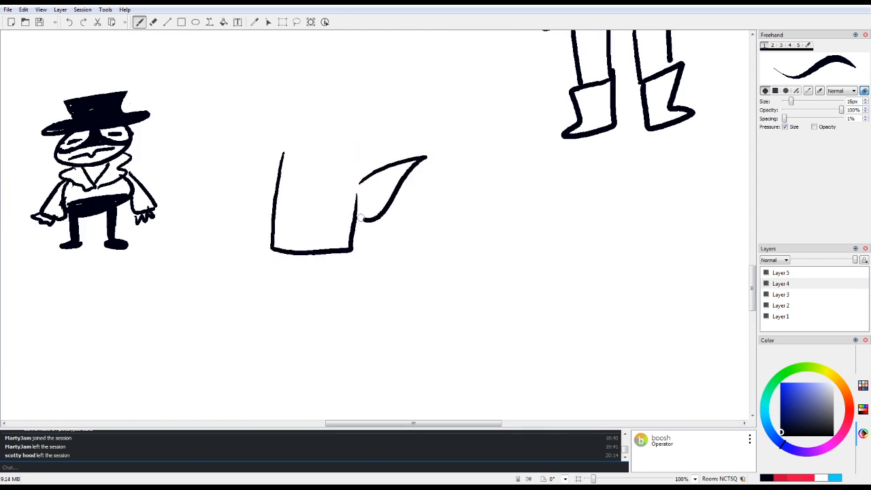
{"action": "mouse_move", "coordinate": [388, 174]}
{"action": "left_mouse_down"}
{"action": "mouse_move", "coordinate": [368, 193]}
{"action": "mouse_move", "coordinate": [371, 201]}
{"action": "left_mouse_up"}
{"action": "mouse_move", "coordinate": [271, 168]}
{"action": "left_mouse_down"}
{"action": "mouse_move", "coordinate": [330, 169]}
{"action": "mouse_move", "coordinate": [282, 192]}
{"action": "mouse_move", "coordinate": [303, 179]}
{"action": "mouse_move", "coordinate": [337, 188]}
{"action": "mouse_move", "coordinate": [359, 169]}
{"action": "left_mouse_up"}
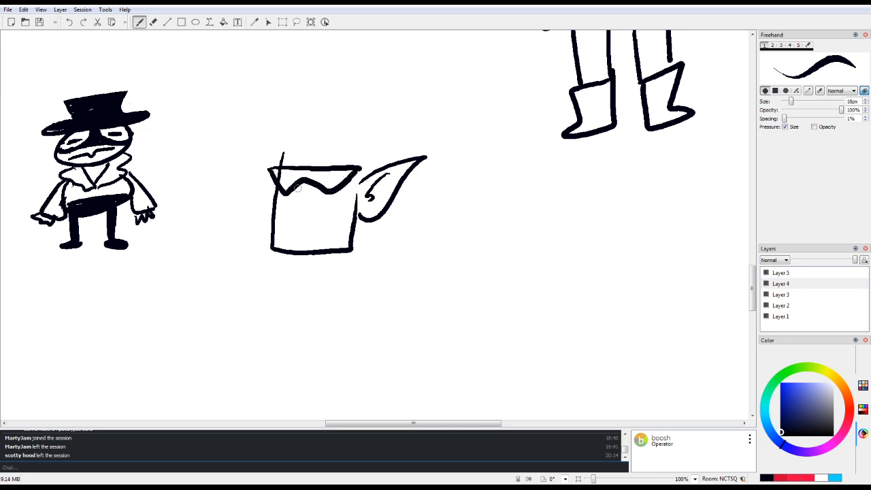
{"action": "mouse_move", "coordinate": [298, 188]}
{"action": "left_mouse_down"}
{"action": "mouse_move", "coordinate": [306, 213]}
{"action": "mouse_move", "coordinate": [340, 219]}
{"action": "mouse_move", "coordinate": [313, 223]}
{"action": "mouse_move", "coordinate": [304, 241]}
{"action": "left_mouse_up"}
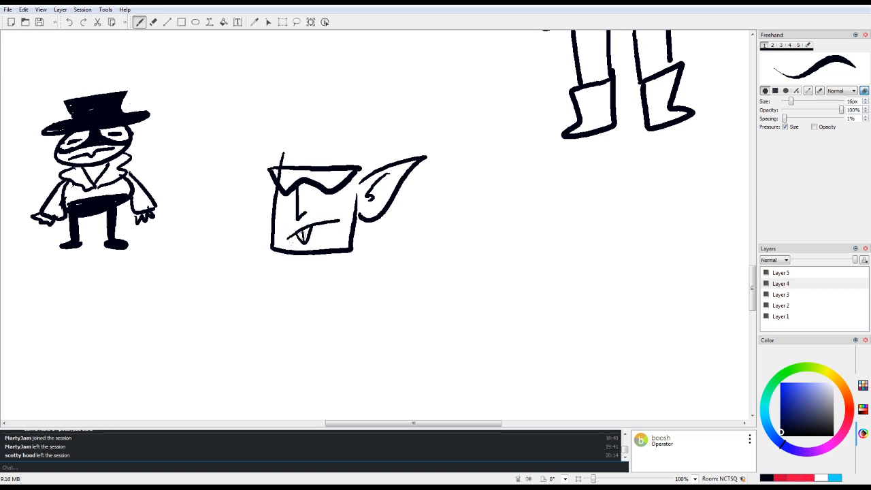
Step: Add spiky hair and a second pointed ear to the square-jawed head, darken the sunglasses lenses and mark the mouth corner
{"action": "mouse_move", "coordinate": [285, 151]}
{"action": "left_mouse_down"}
{"action": "mouse_move", "coordinate": [310, 131]}
{"action": "mouse_move", "coordinate": [292, 126]}
{"action": "mouse_move", "coordinate": [305, 153]}
{"action": "mouse_move", "coordinate": [306, 111]}
{"action": "mouse_move", "coordinate": [343, 85]}
{"action": "mouse_move", "coordinate": [341, 104]}
{"action": "mouse_move", "coordinate": [394, 108]}
{"action": "mouse_move", "coordinate": [401, 138]}
{"action": "left_mouse_up"}
{"action": "mouse_move", "coordinate": [319, 132]}
{"action": "left_mouse_down"}
{"action": "mouse_move", "coordinate": [332, 126]}
{"action": "mouse_move", "coordinate": [381, 151]}
{"action": "mouse_move", "coordinate": [379, 167]}
{"action": "left_mouse_up"}
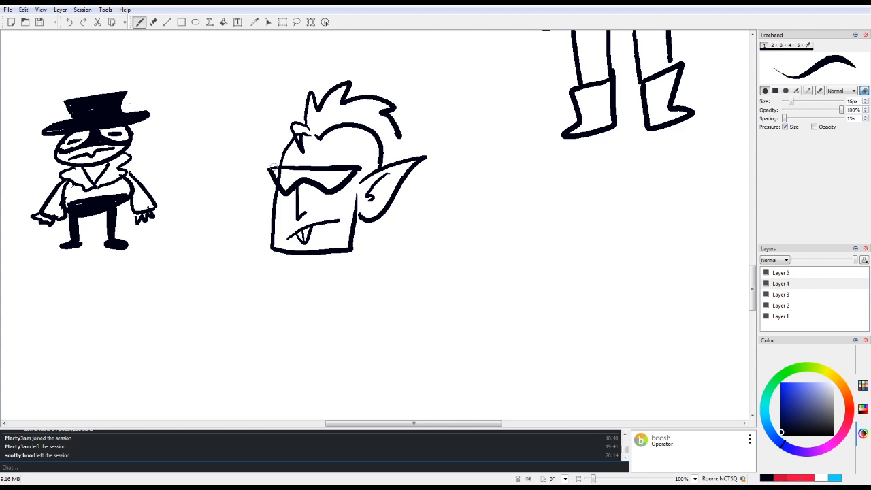
{"action": "mouse_move", "coordinate": [270, 171]}
{"action": "left_mouse_down"}
{"action": "mouse_move", "coordinate": [271, 212]}
{"action": "mouse_move", "coordinate": [275, 169]}
{"action": "mouse_move", "coordinate": [276, 178]}
{"action": "mouse_move", "coordinate": [297, 169]}
{"action": "mouse_move", "coordinate": [313, 173]}
{"action": "mouse_move", "coordinate": [309, 179]}
{"action": "mouse_move", "coordinate": [321, 173]}
{"action": "mouse_move", "coordinate": [322, 182]}
{"action": "mouse_move", "coordinate": [337, 172]}
{"action": "mouse_move", "coordinate": [325, 182]}
{"action": "mouse_move", "coordinate": [347, 179]}
{"action": "left_mouse_up"}
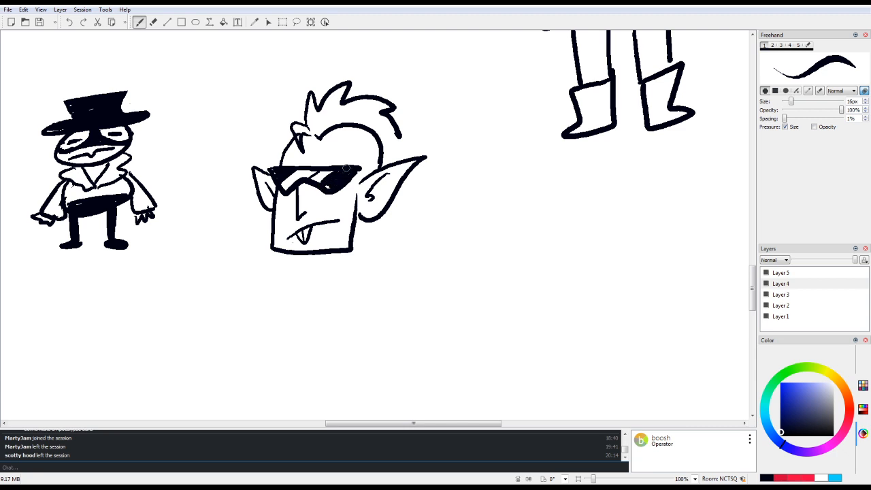
{"action": "left_click_drag", "start_coordinate": [337, 212], "coordinate": [341, 221]}
Step: Draw the neck, jagged open jacket collar and both shoulders beneath the sunglasses-wearing head
{"action": "mouse_move", "coordinate": [360, 222]}
{"action": "left_mouse_down"}
{"action": "mouse_move", "coordinate": [362, 266]}
{"action": "mouse_move", "coordinate": [327, 271]}
{"action": "mouse_move", "coordinate": [322, 302]}
{"action": "mouse_move", "coordinate": [332, 335]}
{"action": "left_mouse_up"}
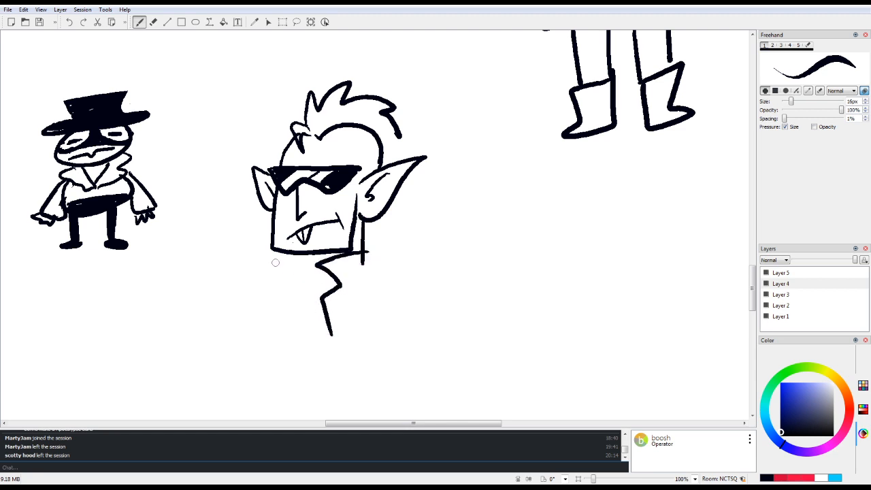
{"action": "mouse_move", "coordinate": [288, 252]}
{"action": "left_mouse_down"}
{"action": "mouse_move", "coordinate": [262, 267]}
{"action": "mouse_move", "coordinate": [284, 289]}
{"action": "mouse_move", "coordinate": [277, 298]}
{"action": "mouse_move", "coordinate": [306, 278]}
{"action": "mouse_move", "coordinate": [331, 284]}
{"action": "mouse_move", "coordinate": [295, 335]}
{"action": "left_mouse_up"}
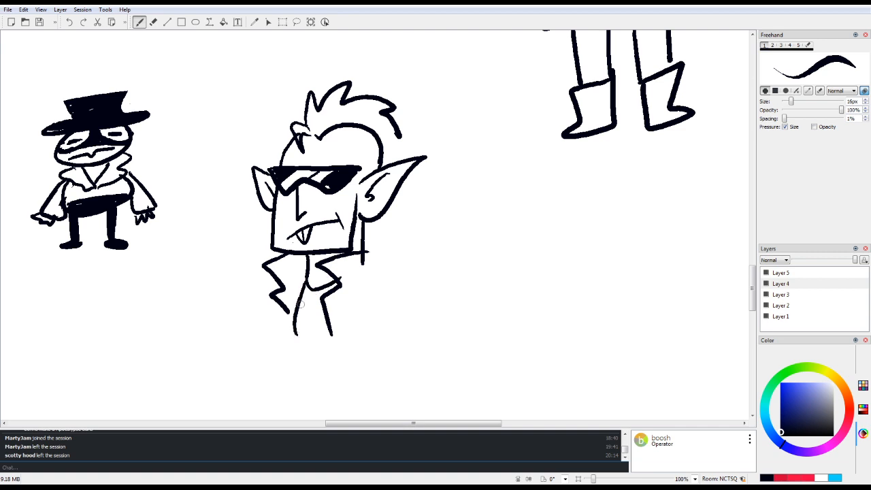
{"action": "mouse_move", "coordinate": [364, 264]}
{"action": "left_mouse_down"}
{"action": "mouse_move", "coordinate": [395, 277]}
{"action": "mouse_move", "coordinate": [375, 295]}
{"action": "left_mouse_up"}
{"action": "left_click_drag", "start_coordinate": [398, 283], "coordinate": [407, 307]}
{"action": "mouse_move", "coordinate": [271, 277]}
{"action": "left_mouse_down"}
{"action": "mouse_move", "coordinate": [260, 314]}
{"action": "mouse_move", "coordinate": [258, 286]}
{"action": "mouse_move", "coordinate": [239, 319]}
{"action": "left_mouse_up"}
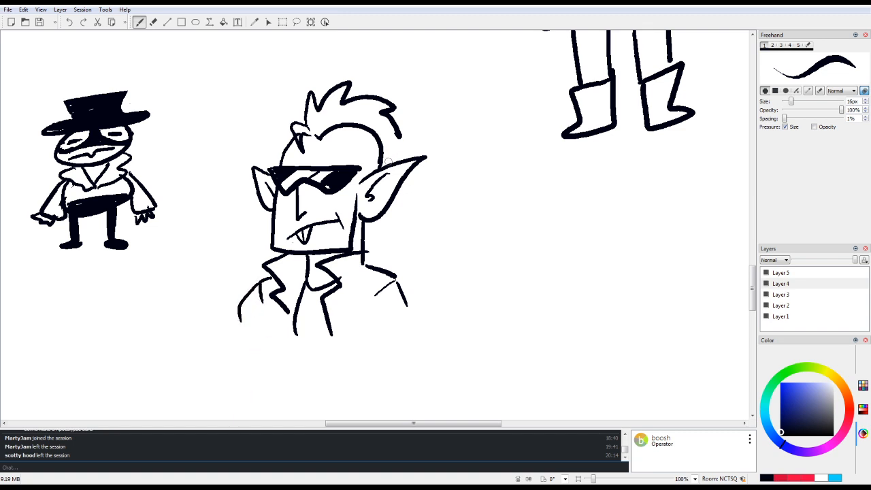
Step: Shorten the character's larger pointed ear by redrawing its edge and erasing the tip, and finish the hair behind it
{"action": "left_click_drag", "start_coordinate": [403, 161], "coordinate": [381, 211]}
{"action": "key", "text": "e"}
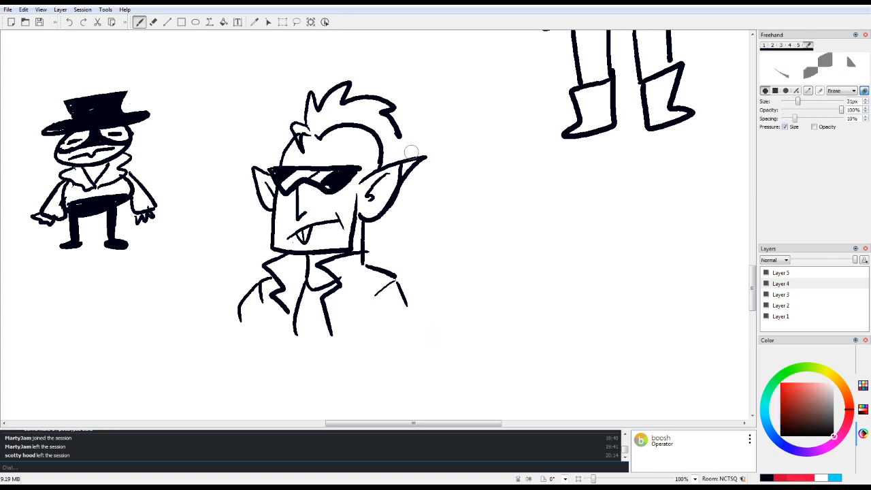
{"action": "mouse_move", "coordinate": [412, 151]}
{"action": "left_mouse_down"}
{"action": "mouse_move", "coordinate": [406, 192]}
{"action": "mouse_move", "coordinate": [424, 147]}
{"action": "mouse_move", "coordinate": [423, 159]}
{"action": "mouse_move", "coordinate": [392, 158]}
{"action": "left_mouse_up"}
{"action": "key", "text": "e"}
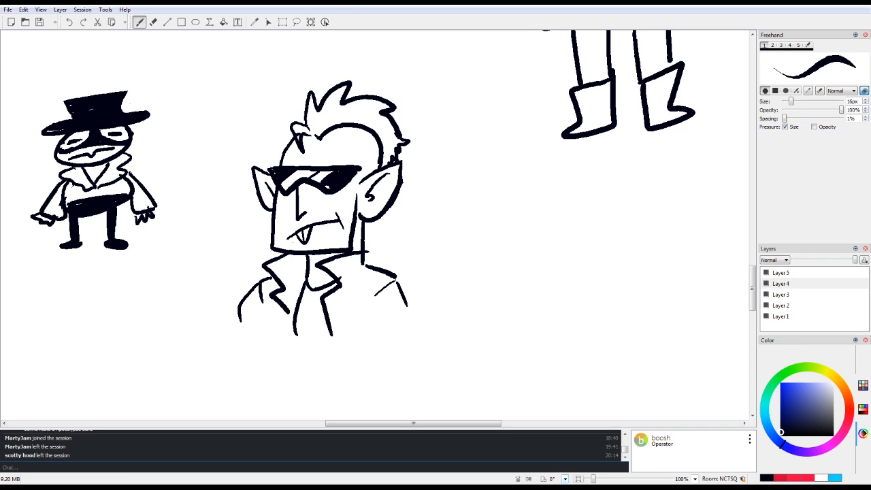
{"action": "left_click_drag", "start_coordinate": [593, 479], "coordinate": [589, 480]}
{"action": "left_click_drag", "start_coordinate": [413, 424], "coordinate": [336, 423]}
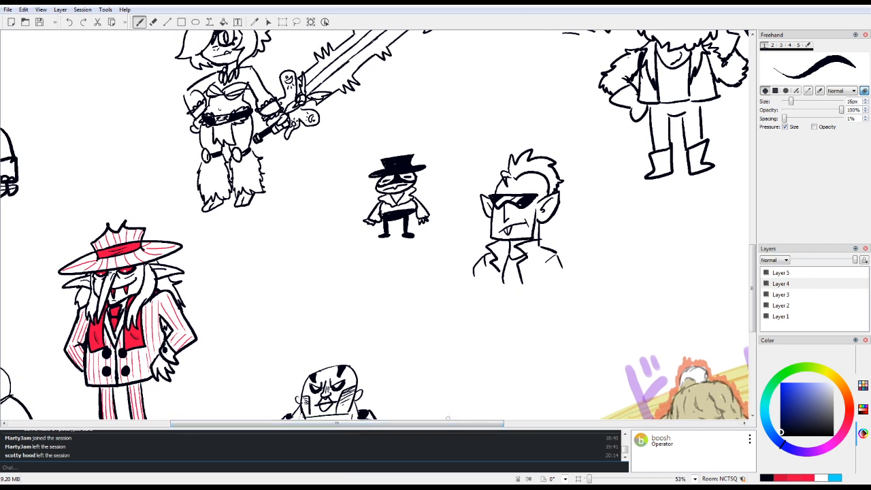
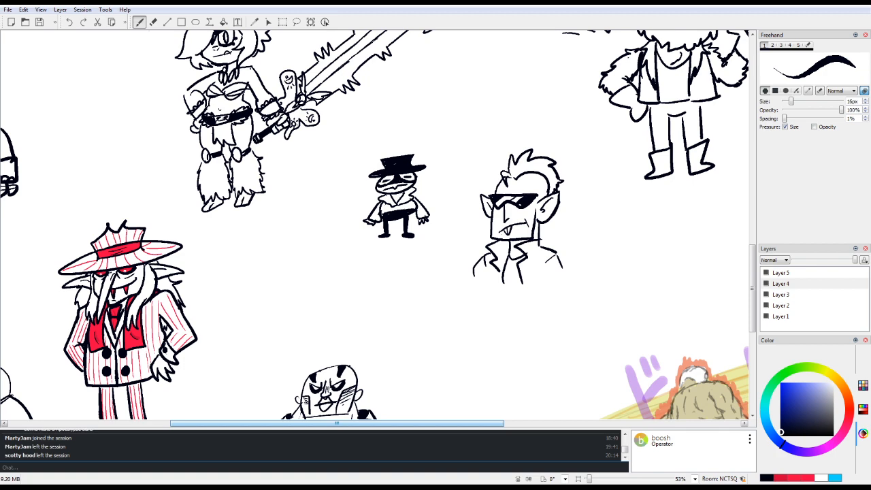
Step: Select the small masked figure with a freeform selection and move it down and left, closer to the suited vampire
{"action": "mouse_move", "coordinate": [336, 423]}
{"action": "left_mouse_down"}
{"action": "mouse_move", "coordinate": [440, 423]}
{"action": "mouse_move", "coordinate": [336, 424]}
{"action": "left_mouse_up"}
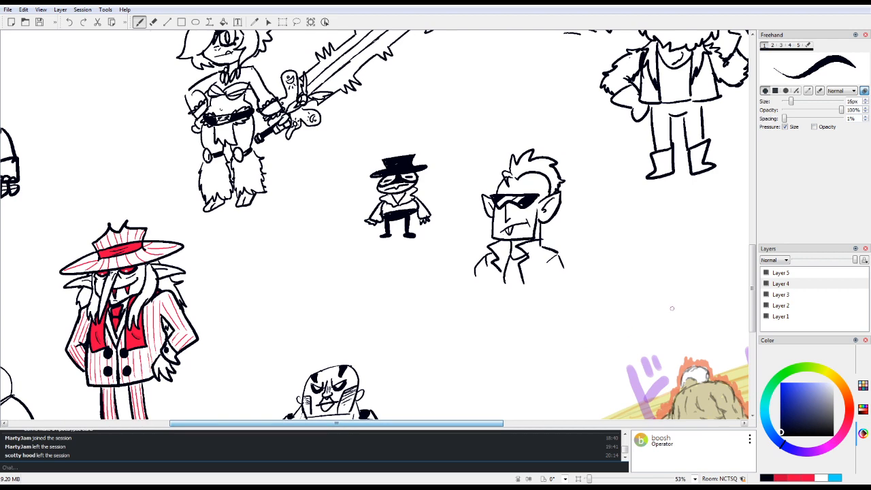
{"action": "mouse_move", "coordinate": [752, 288]}
{"action": "left_mouse_down"}
{"action": "mouse_move", "coordinate": [752, 313]}
{"action": "mouse_move", "coordinate": [752, 260]}
{"action": "mouse_move", "coordinate": [752, 278]}
{"action": "left_mouse_up"}
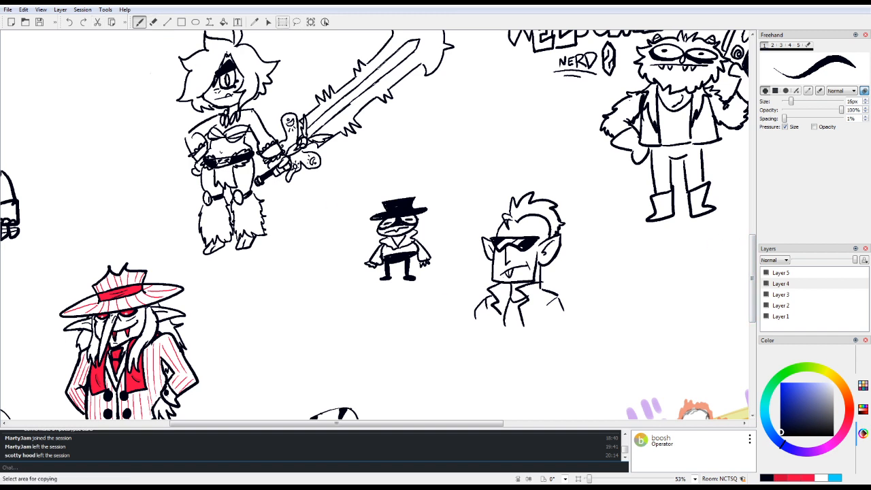
{"action": "left_click", "coordinate": [297, 21]}
{"action": "mouse_move", "coordinate": [361, 198]}
{"action": "left_mouse_down"}
{"action": "mouse_move", "coordinate": [417, 170]}
{"action": "mouse_move", "coordinate": [352, 276]}
{"action": "mouse_move", "coordinate": [361, 198]}
{"action": "left_mouse_up"}
{"action": "mouse_move", "coordinate": [401, 229]}
{"action": "left_mouse_down"}
{"action": "mouse_move", "coordinate": [353, 238]}
{"action": "mouse_move", "coordinate": [316, 307]}
{"action": "left_mouse_up"}
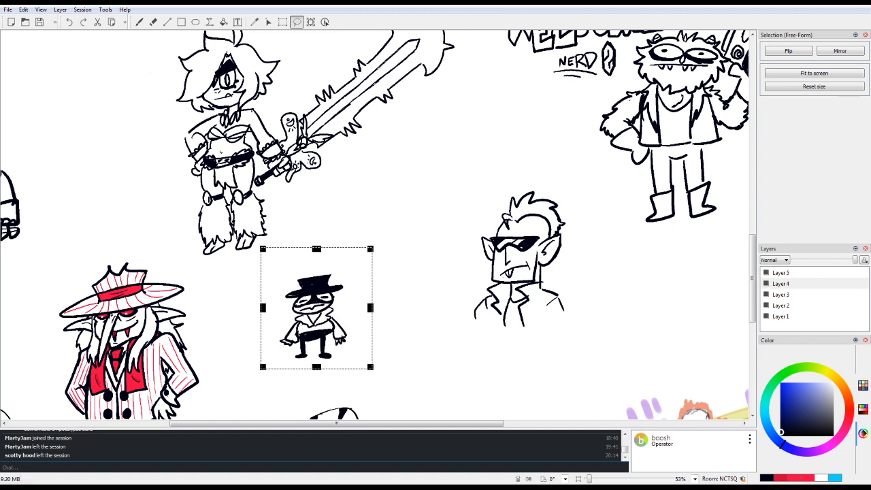
Step: Move the sunglasses-wearing character up and left, closer to the sword wielder, and clear the stray mark beside it
{"action": "mouse_move", "coordinate": [538, 170]}
{"action": "left_mouse_down"}
{"action": "mouse_move", "coordinate": [499, 191]}
{"action": "mouse_move", "coordinate": [526, 356]}
{"action": "mouse_move", "coordinate": [540, 173]}
{"action": "left_mouse_up"}
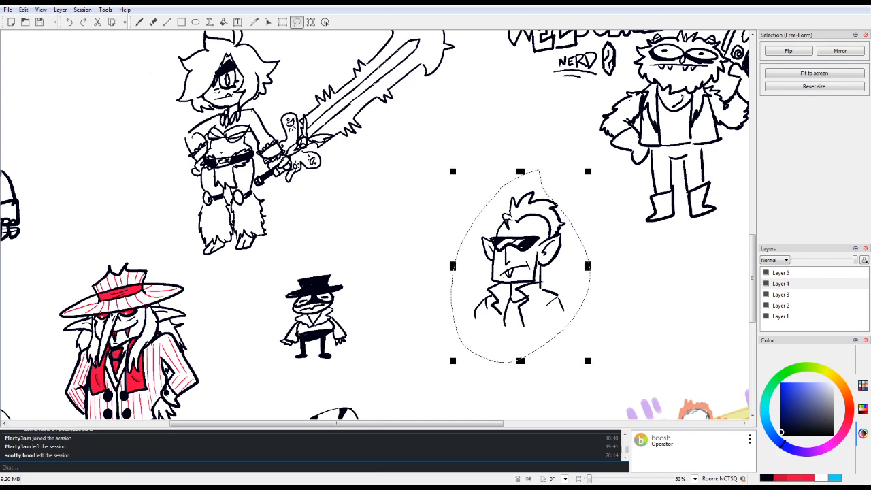
{"action": "mouse_move", "coordinate": [523, 266]}
{"action": "left_mouse_down"}
{"action": "mouse_move", "coordinate": [528, 260]}
{"action": "mouse_move", "coordinate": [475, 205]}
{"action": "left_mouse_up"}
{"action": "left_click_drag", "start_coordinate": [471, 292], "coordinate": [466, 286]}
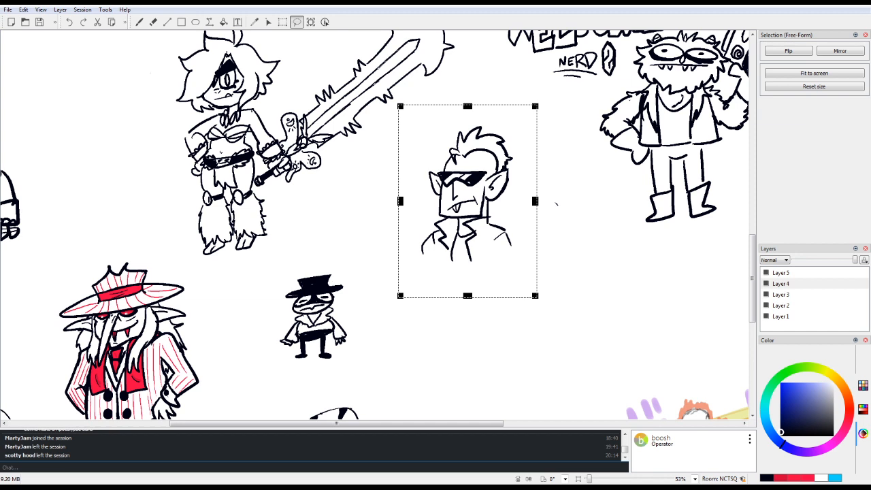
{"action": "key", "text": "Return"}
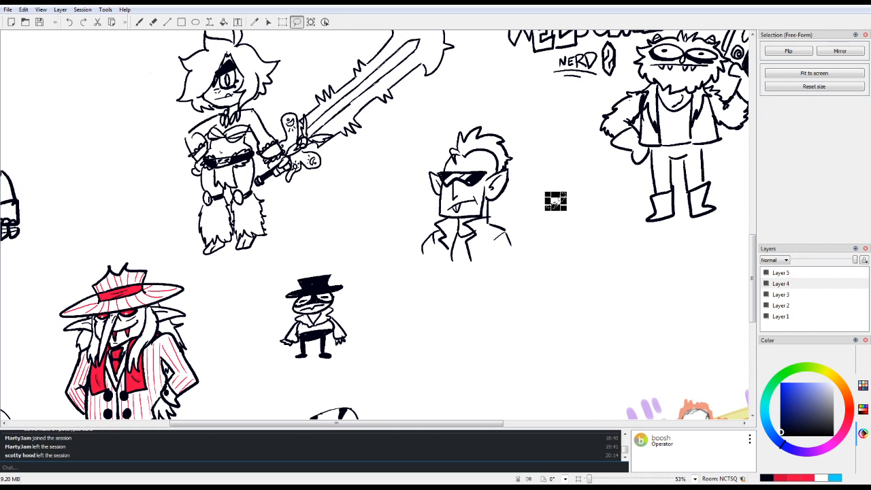
{"action": "key", "text": "e"}
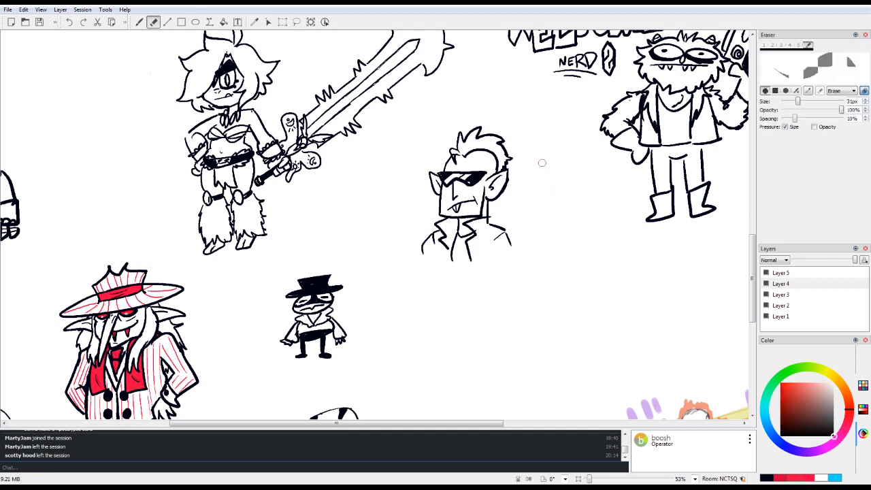
{"action": "left_click", "coordinate": [140, 22]}
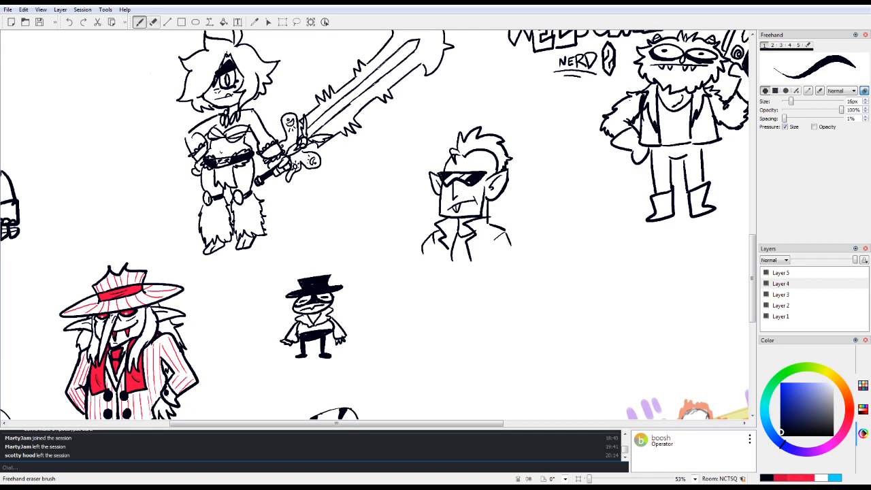
Step: Try a tilted round head with two big oval eyes, swept bangs and flicked-out hair below the sunglasses-wearing character
{"action": "key", "text": "ctrl+0"}
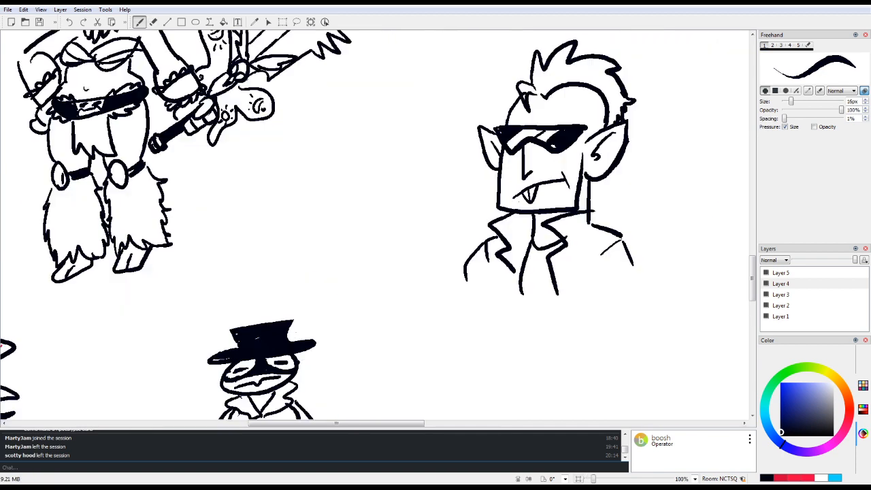
{"action": "left_click_drag", "start_coordinate": [336, 423], "coordinate": [408, 423]}
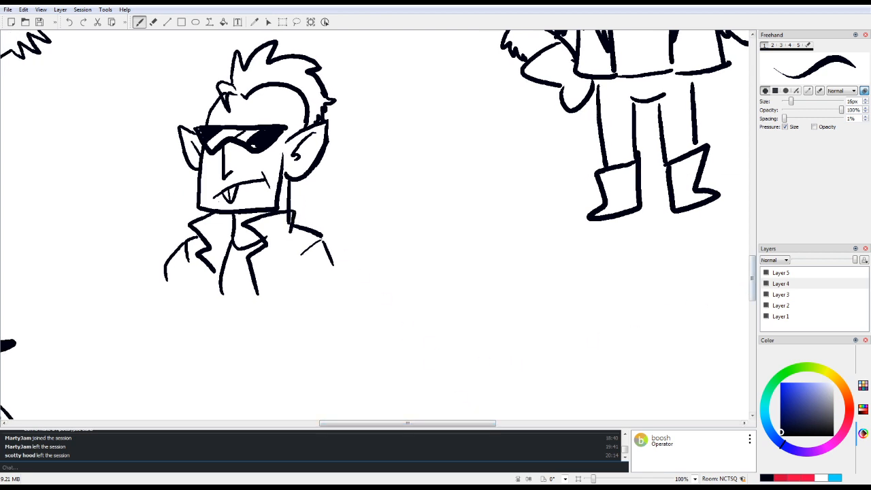
{"action": "left_click_drag", "start_coordinate": [752, 278], "coordinate": [752, 299]}
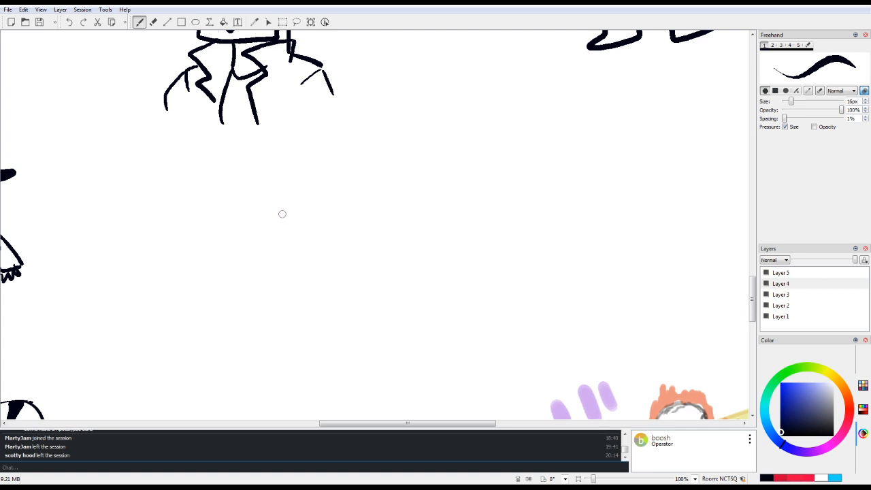
{"action": "mouse_move", "coordinate": [279, 218]}
{"action": "left_mouse_down"}
{"action": "mouse_move", "coordinate": [274, 310]}
{"action": "mouse_move", "coordinate": [280, 217]}
{"action": "left_mouse_up"}
{"action": "mouse_move", "coordinate": [261, 269]}
{"action": "left_mouse_down"}
{"action": "mouse_move", "coordinate": [275, 252]}
{"action": "mouse_move", "coordinate": [270, 264]}
{"action": "mouse_move", "coordinate": [272, 258]}
{"action": "mouse_move", "coordinate": [287, 276]}
{"action": "mouse_move", "coordinate": [301, 254]}
{"action": "left_mouse_up"}
{"action": "mouse_move", "coordinate": [327, 222]}
{"action": "left_mouse_down"}
{"action": "mouse_move", "coordinate": [315, 286]}
{"action": "mouse_move", "coordinate": [288, 304]}
{"action": "mouse_move", "coordinate": [306, 297]}
{"action": "left_mouse_up"}
{"action": "mouse_move", "coordinate": [319, 214]}
{"action": "left_mouse_down"}
{"action": "mouse_move", "coordinate": [288, 237]}
{"action": "mouse_move", "coordinate": [299, 222]}
{"action": "mouse_move", "coordinate": [249, 236]}
{"action": "left_mouse_up"}
{"action": "mouse_move", "coordinate": [292, 203]}
{"action": "left_mouse_down"}
{"action": "mouse_move", "coordinate": [244, 279]}
{"action": "mouse_move", "coordinate": [234, 276]}
{"action": "mouse_move", "coordinate": [235, 293]}
{"action": "mouse_move", "coordinate": [260, 293]}
{"action": "left_mouse_up"}
{"action": "mouse_move", "coordinate": [280, 209]}
{"action": "left_mouse_down"}
{"action": "mouse_move", "coordinate": [350, 262]}
{"action": "mouse_move", "coordinate": [365, 266]}
{"action": "mouse_move", "coordinate": [331, 289]}
{"action": "left_mouse_up"}
{"action": "mouse_move", "coordinate": [317, 217]}
{"action": "left_mouse_down"}
{"action": "mouse_move", "coordinate": [322, 229]}
{"action": "mouse_move", "coordinate": [314, 223]}
{"action": "left_mouse_up"}
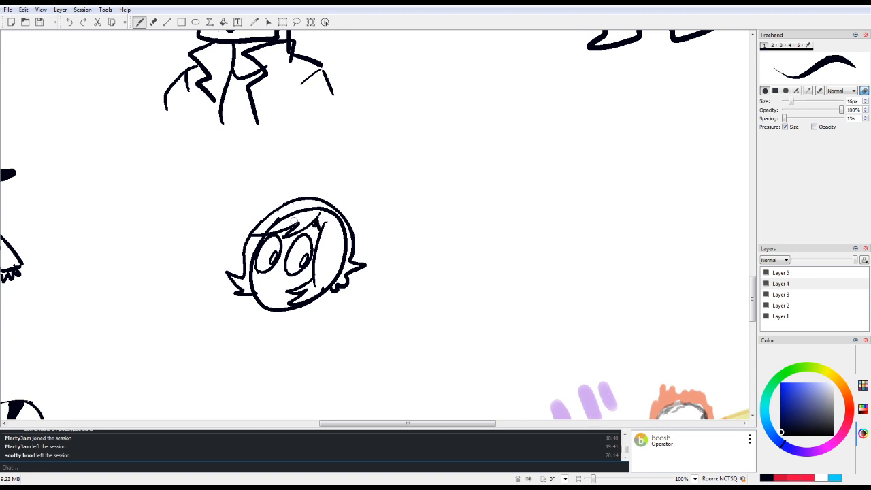
Step: Erase the round head with the flicked-out hair
{"action": "key", "text": "e"}
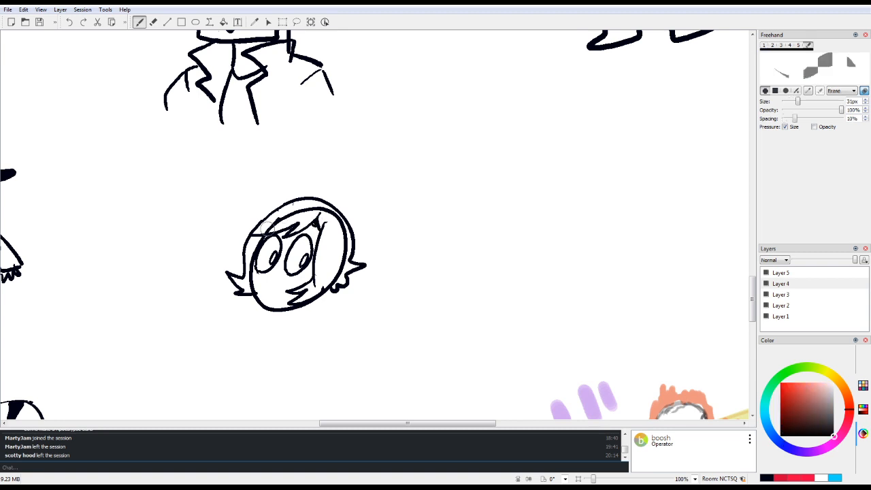
{"action": "mouse_move", "coordinate": [317, 210]}
{"action": "left_mouse_down"}
{"action": "mouse_move", "coordinate": [338, 221]}
{"action": "mouse_move", "coordinate": [337, 256]}
{"action": "mouse_move", "coordinate": [343, 231]}
{"action": "mouse_move", "coordinate": [341, 267]}
{"action": "mouse_move", "coordinate": [317, 286]}
{"action": "left_mouse_up"}
{"action": "mouse_move", "coordinate": [328, 198]}
{"action": "left_mouse_down"}
{"action": "mouse_move", "coordinate": [237, 295]}
{"action": "mouse_move", "coordinate": [245, 258]}
{"action": "mouse_move", "coordinate": [330, 179]}
{"action": "mouse_move", "coordinate": [251, 238]}
{"action": "mouse_move", "coordinate": [215, 286]}
{"action": "mouse_move", "coordinate": [344, 197]}
{"action": "mouse_move", "coordinate": [258, 327]}
{"action": "mouse_move", "coordinate": [286, 321]}
{"action": "mouse_move", "coordinate": [341, 266]}
{"action": "mouse_move", "coordinate": [323, 262]}
{"action": "mouse_move", "coordinate": [361, 262]}
{"action": "mouse_move", "coordinate": [348, 286]}
{"action": "mouse_move", "coordinate": [352, 219]}
{"action": "mouse_move", "coordinate": [342, 236]}
{"action": "left_mouse_up"}
{"action": "key", "text": "e"}
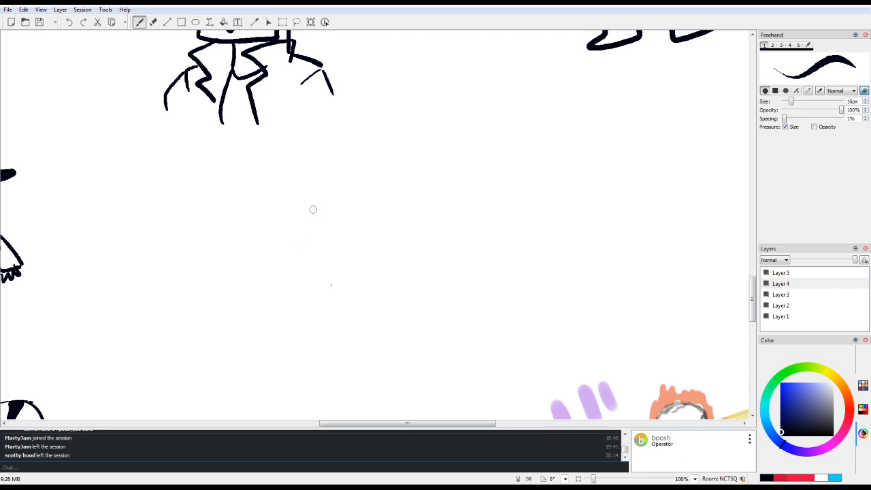
Step: Try a new tilted oval head with large sideways-looking eyes and a small open mouth showing a tongue
{"action": "mouse_move", "coordinate": [313, 204]}
{"action": "left_mouse_down"}
{"action": "mouse_move", "coordinate": [289, 289]}
{"action": "mouse_move", "coordinate": [387, 238]}
{"action": "mouse_move", "coordinate": [292, 254]}
{"action": "mouse_move", "coordinate": [297, 242]}
{"action": "mouse_move", "coordinate": [332, 232]}
{"action": "mouse_move", "coordinate": [351, 256]}
{"action": "mouse_move", "coordinate": [328, 259]}
{"action": "left_mouse_up"}
{"action": "mouse_move", "coordinate": [334, 242]}
{"action": "left_mouse_down"}
{"action": "mouse_move", "coordinate": [331, 253]}
{"action": "mouse_move", "coordinate": [336, 247]}
{"action": "left_mouse_up"}
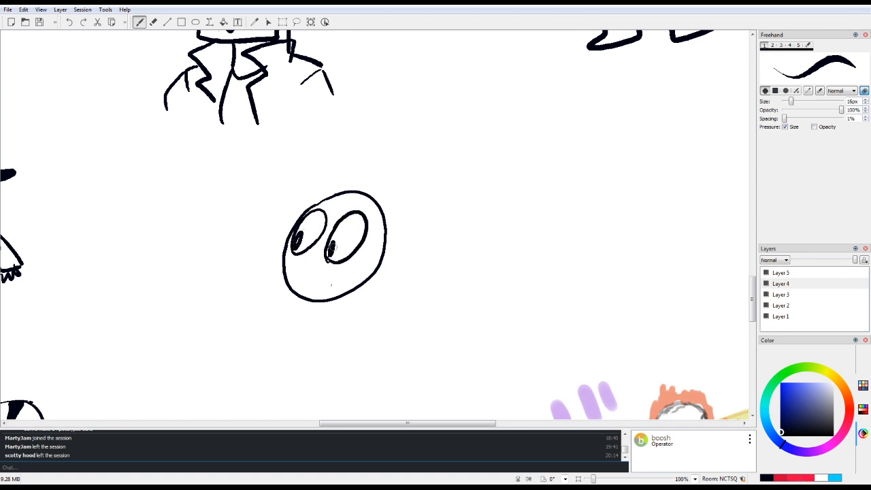
{"action": "mouse_move", "coordinate": [302, 288]}
{"action": "left_mouse_down"}
{"action": "mouse_move", "coordinate": [315, 294]}
{"action": "mouse_move", "coordinate": [305, 277]}
{"action": "mouse_move", "coordinate": [317, 274]}
{"action": "mouse_move", "coordinate": [296, 286]}
{"action": "mouse_move", "coordinate": [306, 293]}
{"action": "mouse_move", "coordinate": [316, 275]}
{"action": "mouse_move", "coordinate": [303, 291]}
{"action": "mouse_move", "coordinate": [306, 283]}
{"action": "left_mouse_up"}
{"action": "left_click_drag", "start_coordinate": [313, 278], "coordinate": [312, 287]}
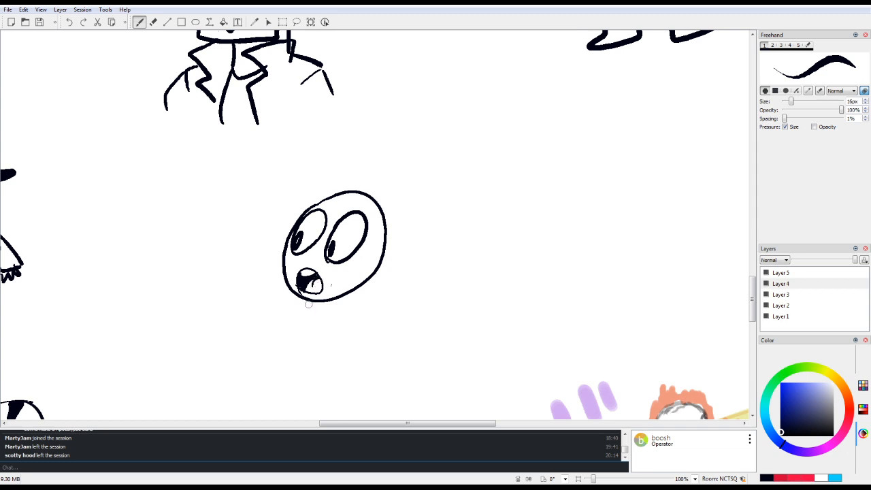
Step: Add pointed side locks, parted bangs and an outer hair outline around the open-mouthed head
{"action": "mouse_move", "coordinate": [378, 214]}
{"action": "left_mouse_down"}
{"action": "mouse_move", "coordinate": [354, 282]}
{"action": "mouse_move", "coordinate": [328, 287]}
{"action": "left_mouse_up"}
{"action": "mouse_move", "coordinate": [328, 287]}
{"action": "left_mouse_down"}
{"action": "mouse_move", "coordinate": [354, 272]}
{"action": "mouse_move", "coordinate": [340, 330]}
{"action": "left_mouse_up"}
{"action": "left_click_drag", "start_coordinate": [339, 329], "coordinate": [371, 279]}
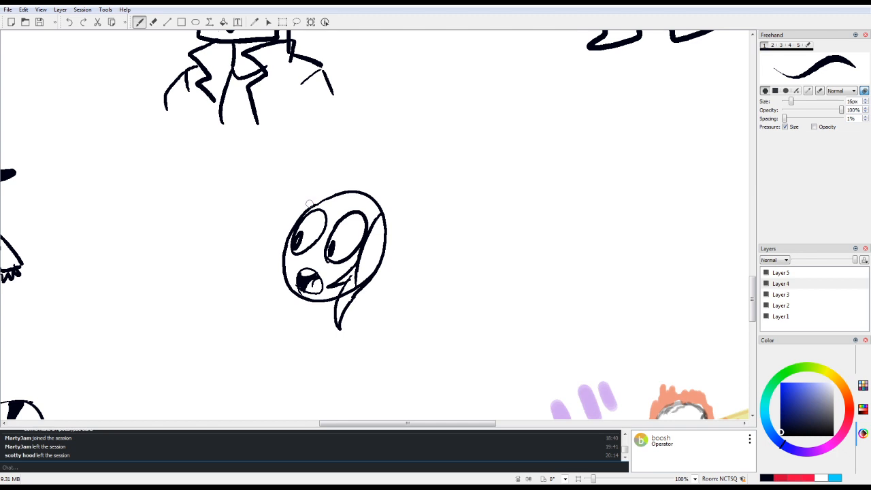
{"action": "mouse_move", "coordinate": [319, 194]}
{"action": "left_mouse_down"}
{"action": "mouse_move", "coordinate": [292, 212]}
{"action": "mouse_move", "coordinate": [271, 292]}
{"action": "mouse_move", "coordinate": [292, 285]}
{"action": "left_mouse_up"}
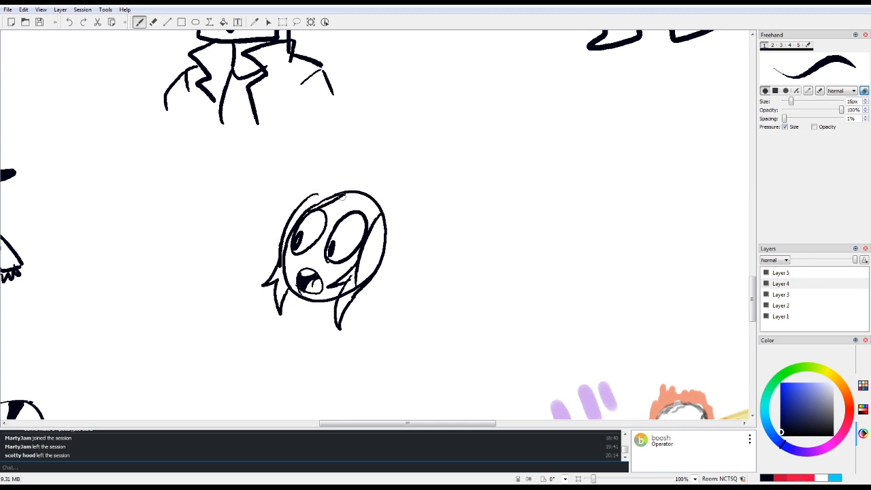
{"action": "left_click_drag", "start_coordinate": [359, 207], "coordinate": [379, 228]}
{"action": "left_click_drag", "start_coordinate": [356, 195], "coordinate": [325, 226]}
{"action": "left_click_drag", "start_coordinate": [326, 227], "coordinate": [351, 194]}
{"action": "mouse_move", "coordinate": [297, 204]}
{"action": "left_mouse_down"}
{"action": "mouse_move", "coordinate": [344, 182]}
{"action": "mouse_move", "coordinate": [390, 239]}
{"action": "left_mouse_up"}
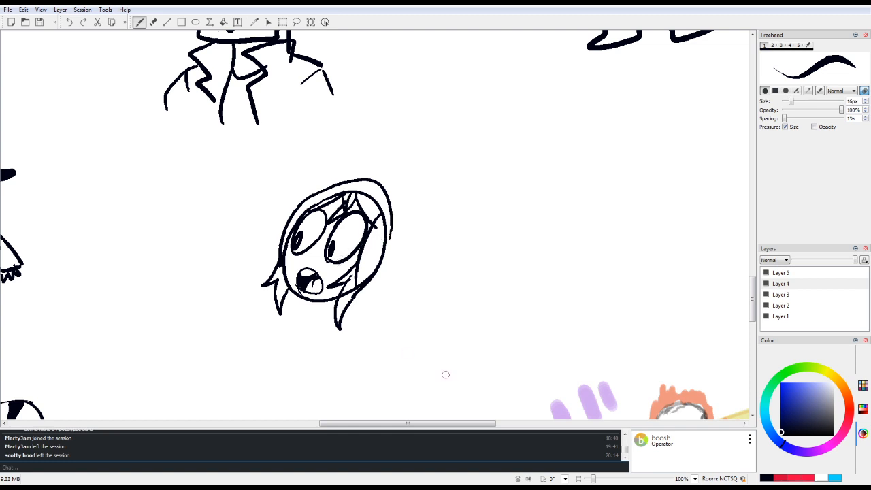
Step: Erase the open-mouthed head and its pointed side locks
{"action": "key", "text": "e"}
{"action": "mouse_move", "coordinate": [368, 178]}
{"action": "left_mouse_down"}
{"action": "mouse_move", "coordinate": [303, 314]}
{"action": "mouse_move", "coordinate": [326, 234]}
{"action": "mouse_move", "coordinate": [377, 166]}
{"action": "mouse_move", "coordinate": [297, 293]}
{"action": "mouse_move", "coordinate": [285, 275]}
{"action": "mouse_move", "coordinate": [361, 173]}
{"action": "mouse_move", "coordinate": [277, 356]}
{"action": "mouse_move", "coordinate": [363, 166]}
{"action": "mouse_move", "coordinate": [276, 320]}
{"action": "mouse_move", "coordinate": [344, 162]}
{"action": "mouse_move", "coordinate": [263, 305]}
{"action": "mouse_move", "coordinate": [275, 268]}
{"action": "mouse_move", "coordinate": [341, 174]}
{"action": "mouse_move", "coordinate": [311, 203]}
{"action": "mouse_move", "coordinate": [275, 345]}
{"action": "mouse_move", "coordinate": [374, 195]}
{"action": "mouse_move", "coordinate": [325, 262]}
{"action": "mouse_move", "coordinate": [310, 340]}
{"action": "mouse_move", "coordinate": [405, 180]}
{"action": "mouse_move", "coordinate": [365, 217]}
{"action": "mouse_move", "coordinate": [322, 302]}
{"action": "mouse_move", "coordinate": [344, 320]}
{"action": "mouse_move", "coordinate": [361, 227]}
{"action": "mouse_move", "coordinate": [335, 322]}
{"action": "mouse_move", "coordinate": [345, 339]}
{"action": "mouse_move", "coordinate": [380, 223]}
{"action": "mouse_move", "coordinate": [398, 213]}
{"action": "mouse_move", "coordinate": [343, 287]}
{"action": "left_mouse_up"}
{"action": "key", "text": "1"}
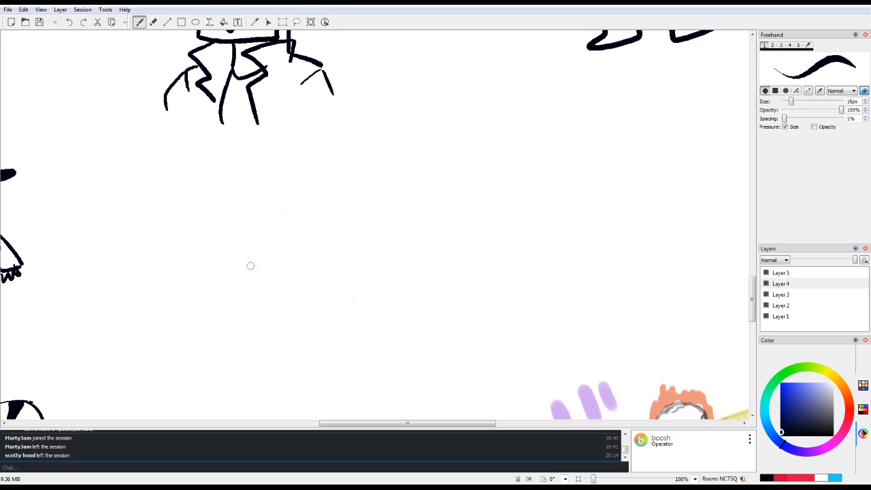
Step: Try a larger round head with bulging eyes, thick ringed pupils and a partly shaded open mouth
{"action": "mouse_move", "coordinate": [253, 290]}
{"action": "left_mouse_down"}
{"action": "mouse_move", "coordinate": [248, 228]}
{"action": "mouse_move", "coordinate": [345, 285]}
{"action": "mouse_move", "coordinate": [247, 257]}
{"action": "mouse_move", "coordinate": [254, 222]}
{"action": "mouse_move", "coordinate": [249, 265]}
{"action": "mouse_move", "coordinate": [267, 221]}
{"action": "mouse_move", "coordinate": [265, 237]}
{"action": "mouse_move", "coordinate": [262, 226]}
{"action": "mouse_move", "coordinate": [253, 252]}
{"action": "left_mouse_up"}
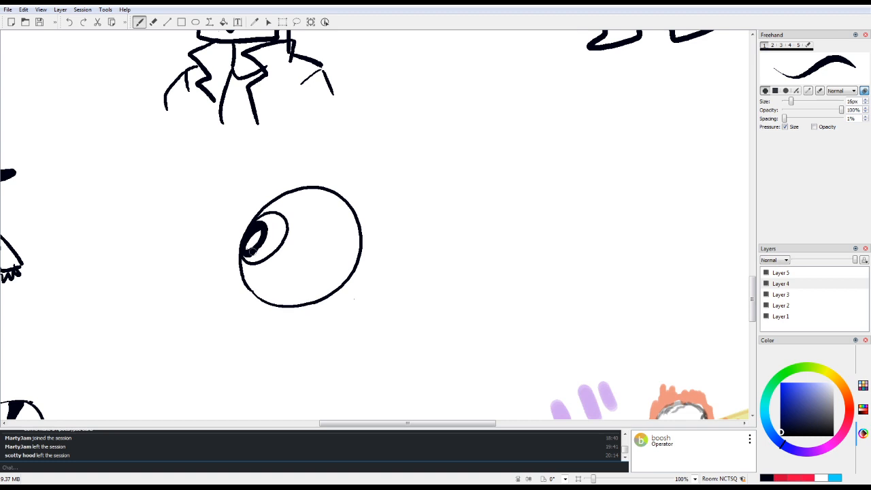
{"action": "mouse_move", "coordinate": [323, 261]}
{"action": "left_mouse_down"}
{"action": "mouse_move", "coordinate": [294, 235]}
{"action": "mouse_move", "coordinate": [333, 262]}
{"action": "mouse_move", "coordinate": [320, 234]}
{"action": "mouse_move", "coordinate": [316, 260]}
{"action": "left_mouse_up"}
{"action": "mouse_move", "coordinate": [295, 231]}
{"action": "left_mouse_down"}
{"action": "mouse_move", "coordinate": [305, 257]}
{"action": "mouse_move", "coordinate": [303, 226]}
{"action": "mouse_move", "coordinate": [311, 263]}
{"action": "mouse_move", "coordinate": [319, 235]}
{"action": "left_mouse_up"}
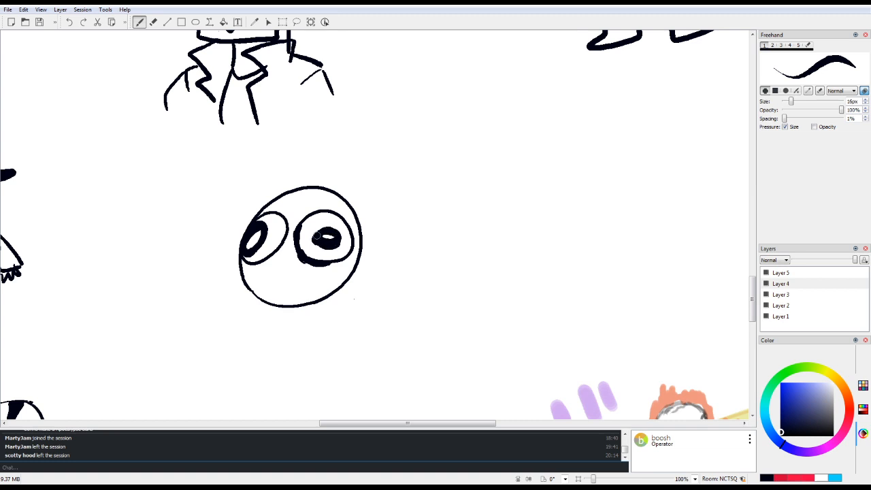
{"action": "mouse_move", "coordinate": [274, 289]}
{"action": "left_mouse_down"}
{"action": "mouse_move", "coordinate": [304, 298]}
{"action": "mouse_move", "coordinate": [274, 294]}
{"action": "mouse_move", "coordinate": [302, 292]}
{"action": "mouse_move", "coordinate": [292, 276]}
{"action": "left_mouse_up"}
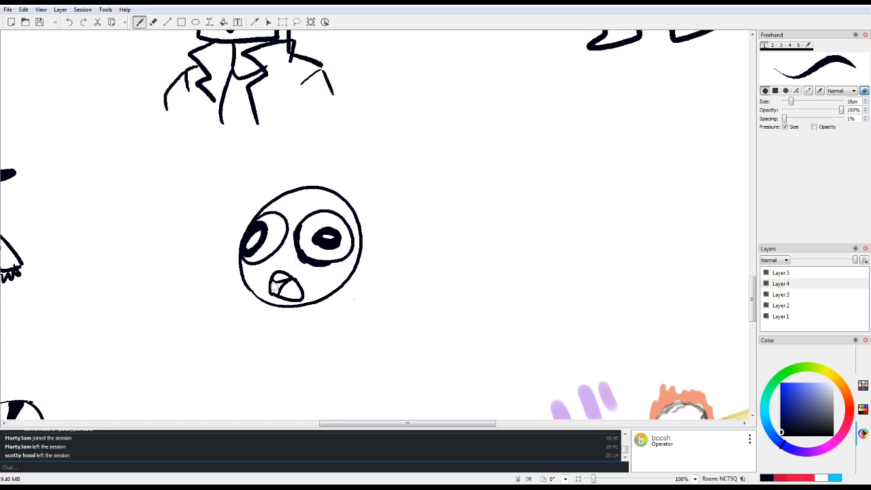
{"action": "mouse_move", "coordinate": [273, 283]}
{"action": "left_mouse_down"}
{"action": "mouse_move", "coordinate": [273, 293]}
{"action": "mouse_move", "coordinate": [273, 284]}
{"action": "mouse_move", "coordinate": [281, 287]}
{"action": "mouse_move", "coordinate": [274, 295]}
{"action": "mouse_move", "coordinate": [282, 281]}
{"action": "left_mouse_up"}
Step: Draw jagged side hair, an eyebrow line and a parted crown of hair around the bulging-eyed head
{"action": "mouse_move", "coordinate": [356, 203]}
{"action": "left_mouse_down"}
{"action": "mouse_move", "coordinate": [353, 286]}
{"action": "mouse_move", "coordinate": [312, 315]}
{"action": "mouse_move", "coordinate": [355, 283]}
{"action": "mouse_move", "coordinate": [351, 309]}
{"action": "mouse_move", "coordinate": [371, 213]}
{"action": "left_mouse_up"}
{"action": "mouse_move", "coordinate": [271, 189]}
{"action": "left_mouse_down"}
{"action": "mouse_move", "coordinate": [200, 262]}
{"action": "mouse_move", "coordinate": [234, 246]}
{"action": "mouse_move", "coordinate": [229, 310]}
{"action": "mouse_move", "coordinate": [249, 294]}
{"action": "left_mouse_up"}
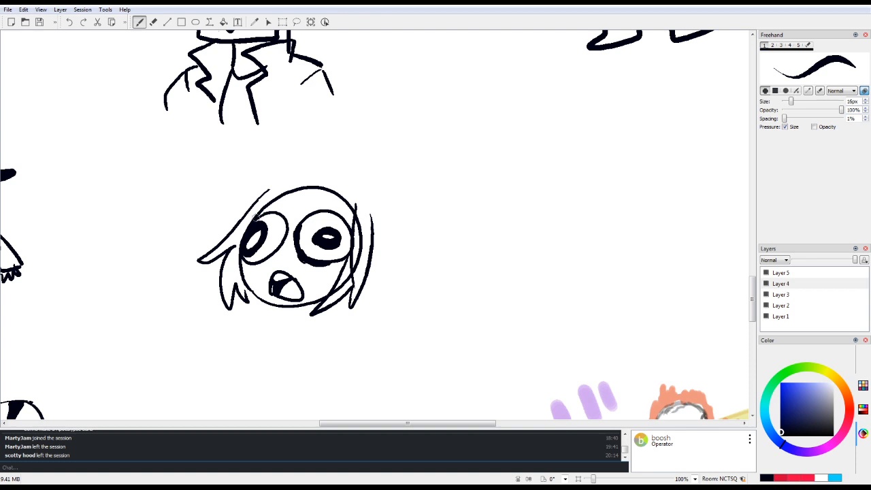
{"action": "mouse_move", "coordinate": [275, 197]}
{"action": "left_mouse_down"}
{"action": "mouse_move", "coordinate": [296, 203]}
{"action": "mouse_move", "coordinate": [283, 200]}
{"action": "mouse_move", "coordinate": [296, 207]}
{"action": "mouse_move", "coordinate": [329, 201]}
{"action": "mouse_move", "coordinate": [305, 207]}
{"action": "mouse_move", "coordinate": [326, 204]}
{"action": "mouse_move", "coordinate": [357, 235]}
{"action": "left_mouse_up"}
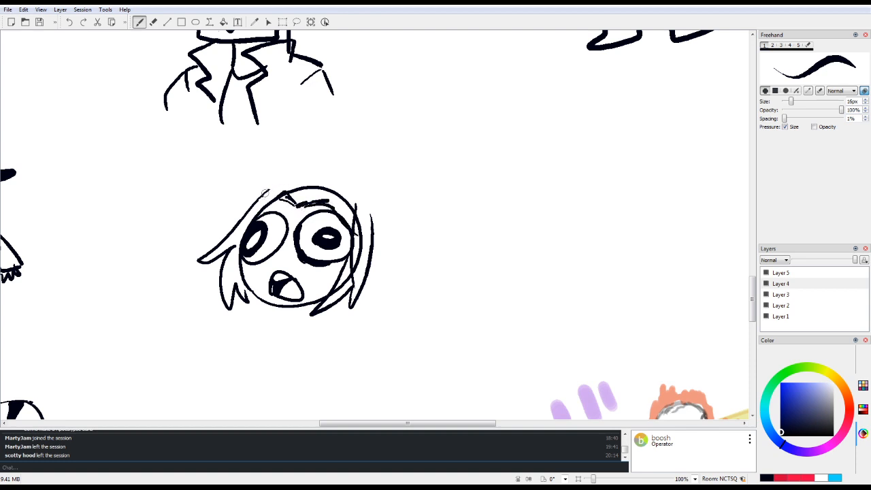
{"action": "mouse_move", "coordinate": [269, 193]}
{"action": "left_mouse_down"}
{"action": "mouse_move", "coordinate": [314, 178]}
{"action": "mouse_move", "coordinate": [361, 187]}
{"action": "mouse_move", "coordinate": [383, 263]}
{"action": "mouse_move", "coordinate": [368, 285]}
{"action": "left_mouse_up"}
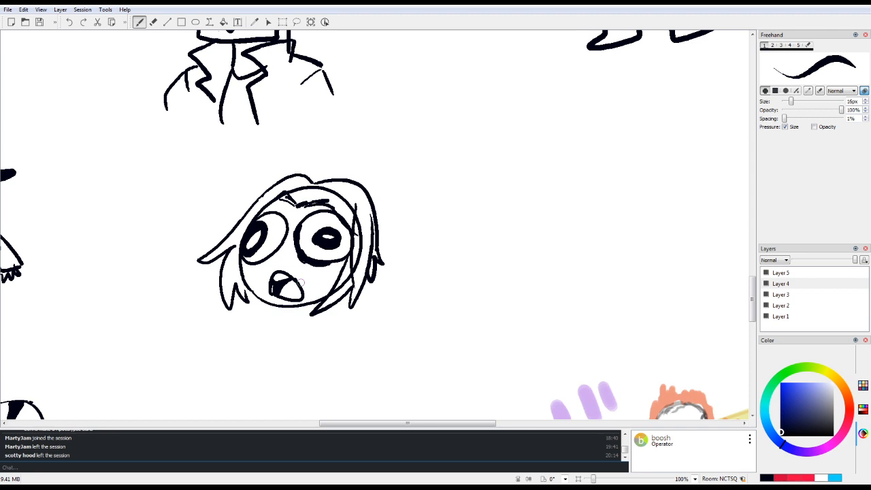
Step: Erase the bulging-eyed head together with its jagged hair
{"action": "key", "text": "6"}
{"action": "mouse_move", "coordinate": [318, 167]}
{"action": "left_mouse_down"}
{"action": "mouse_move", "coordinate": [218, 312]}
{"action": "mouse_move", "coordinate": [347, 143]}
{"action": "mouse_move", "coordinate": [275, 237]}
{"action": "mouse_move", "coordinate": [252, 305]}
{"action": "mouse_move", "coordinate": [314, 182]}
{"action": "mouse_move", "coordinate": [232, 311]}
{"action": "mouse_move", "coordinate": [303, 167]}
{"action": "mouse_move", "coordinate": [221, 305]}
{"action": "mouse_move", "coordinate": [232, 239]}
{"action": "mouse_move", "coordinate": [262, 193]}
{"action": "mouse_move", "coordinate": [252, 198]}
{"action": "mouse_move", "coordinate": [328, 173]}
{"action": "mouse_move", "coordinate": [258, 315]}
{"action": "mouse_move", "coordinate": [288, 229]}
{"action": "mouse_move", "coordinate": [322, 192]}
{"action": "mouse_move", "coordinate": [334, 194]}
{"action": "mouse_move", "coordinate": [297, 272]}
{"action": "mouse_move", "coordinate": [289, 335]}
{"action": "mouse_move", "coordinate": [305, 297]}
{"action": "mouse_move", "coordinate": [339, 259]}
{"action": "mouse_move", "coordinate": [350, 199]}
{"action": "mouse_move", "coordinate": [308, 268]}
{"action": "mouse_move", "coordinate": [293, 319]}
{"action": "mouse_move", "coordinate": [281, 309]}
{"action": "mouse_move", "coordinate": [293, 325]}
{"action": "mouse_move", "coordinate": [368, 188]}
{"action": "mouse_move", "coordinate": [316, 312]}
{"action": "mouse_move", "coordinate": [383, 181]}
{"action": "mouse_move", "coordinate": [335, 310]}
{"action": "mouse_move", "coordinate": [351, 315]}
{"action": "mouse_move", "coordinate": [361, 280]}
{"action": "mouse_move", "coordinate": [369, 293]}
{"action": "mouse_move", "coordinate": [372, 262]}
{"action": "mouse_move", "coordinate": [383, 272]}
{"action": "mouse_move", "coordinate": [285, 288]}
{"action": "mouse_move", "coordinate": [324, 237]}
{"action": "mouse_move", "coordinate": [326, 277]}
{"action": "mouse_move", "coordinate": [288, 305]}
{"action": "left_mouse_up"}
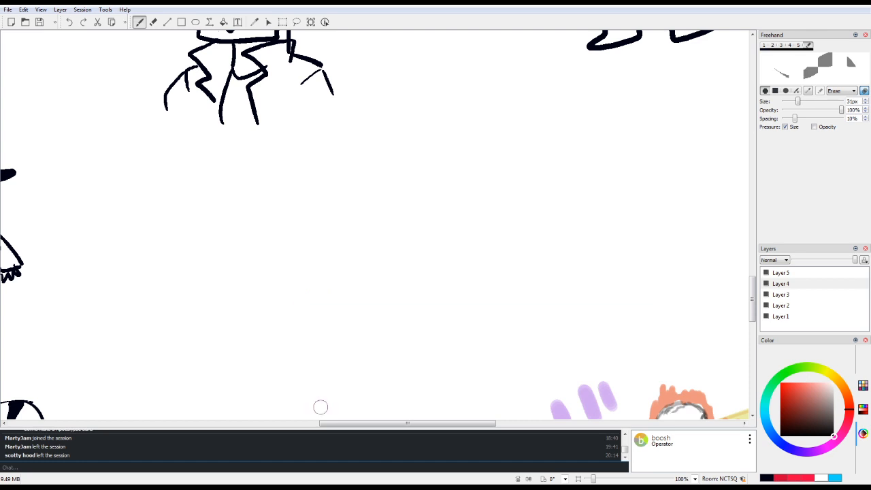
{"action": "key", "text": "e"}
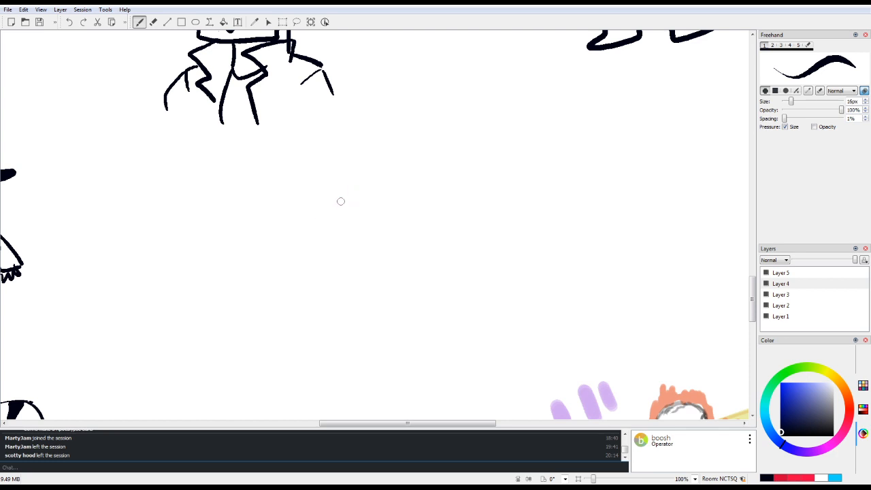
Step: Try a slanted egg-shaped head with two oval eyes and pupils looking down to one side
{"action": "mouse_move", "coordinate": [354, 192]}
{"action": "left_mouse_down"}
{"action": "mouse_move", "coordinate": [277, 274]}
{"action": "mouse_move", "coordinate": [398, 233]}
{"action": "mouse_move", "coordinate": [321, 204]}
{"action": "left_mouse_up"}
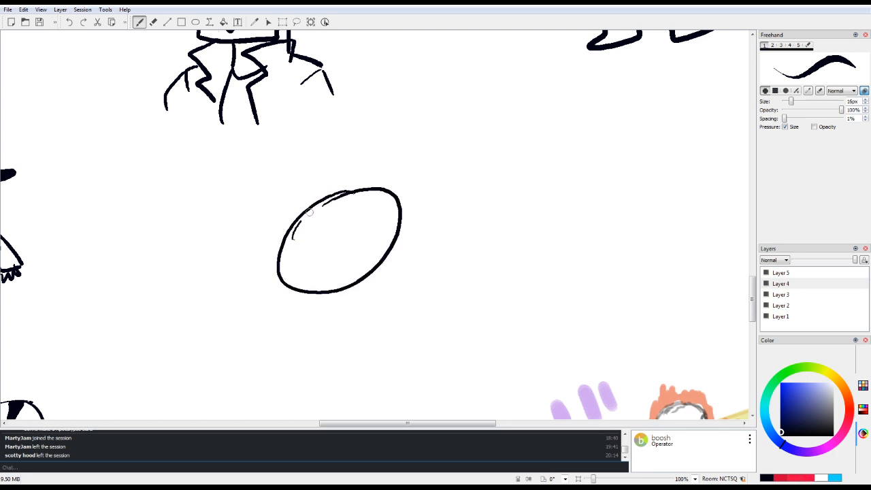
{"action": "mouse_move", "coordinate": [294, 238]}
{"action": "left_mouse_down"}
{"action": "mouse_move", "coordinate": [328, 208]}
{"action": "mouse_move", "coordinate": [330, 218]}
{"action": "left_mouse_up"}
{"action": "mouse_move", "coordinate": [335, 248]}
{"action": "left_mouse_down"}
{"action": "mouse_move", "coordinate": [348, 213]}
{"action": "mouse_move", "coordinate": [330, 249]}
{"action": "left_mouse_up"}
{"action": "mouse_move", "coordinate": [306, 221]}
{"action": "left_mouse_down"}
{"action": "mouse_move", "coordinate": [296, 233]}
{"action": "mouse_move", "coordinate": [311, 221]}
{"action": "mouse_move", "coordinate": [336, 243]}
{"action": "left_mouse_up"}
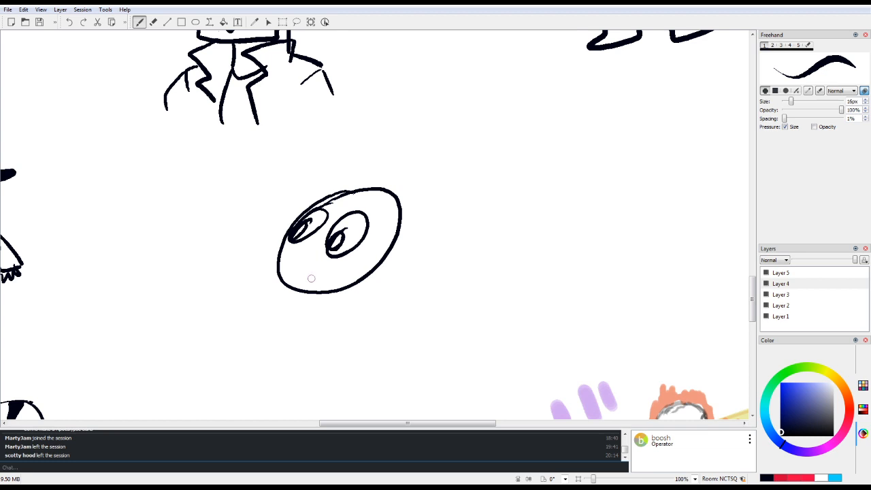
Step: Add eyebrows, a pointed side lock and a hair outline to the slanted egg-shaped head
{"action": "left_click_drag", "start_coordinate": [348, 201], "coordinate": [348, 211]}
{"action": "left_click_drag", "start_coordinate": [345, 212], "coordinate": [372, 210]}
{"action": "left_click_drag", "start_coordinate": [320, 199], "coordinate": [334, 211]}
{"action": "mouse_move", "coordinate": [385, 194]}
{"action": "left_mouse_down"}
{"action": "mouse_move", "coordinate": [364, 261]}
{"action": "mouse_move", "coordinate": [350, 265]}
{"action": "mouse_move", "coordinate": [337, 302]}
{"action": "mouse_move", "coordinate": [358, 275]}
{"action": "mouse_move", "coordinate": [347, 292]}
{"action": "mouse_move", "coordinate": [367, 281]}
{"action": "mouse_move", "coordinate": [382, 233]}
{"action": "left_mouse_up"}
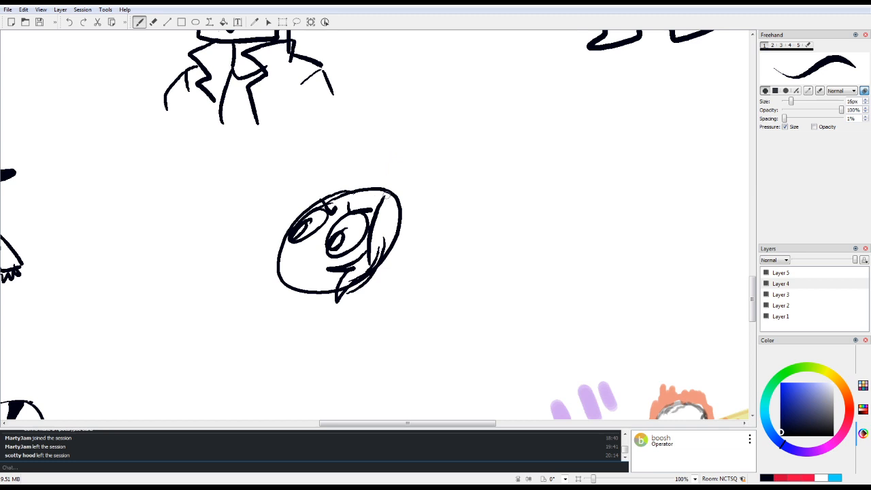
{"action": "left_click_drag", "start_coordinate": [384, 196], "coordinate": [314, 196]}
{"action": "mouse_move", "coordinate": [376, 183]}
{"action": "left_mouse_down"}
{"action": "mouse_move", "coordinate": [342, 181]}
{"action": "mouse_move", "coordinate": [292, 218]}
{"action": "mouse_move", "coordinate": [308, 194]}
{"action": "mouse_move", "coordinate": [299, 191]}
{"action": "mouse_move", "coordinate": [290, 206]}
{"action": "mouse_move", "coordinate": [311, 191]}
{"action": "left_mouse_up"}
{"action": "mouse_move", "coordinate": [292, 225]}
{"action": "left_mouse_down"}
{"action": "mouse_move", "coordinate": [323, 195]}
{"action": "mouse_move", "coordinate": [286, 225]}
{"action": "mouse_move", "coordinate": [299, 196]}
{"action": "mouse_move", "coordinate": [306, 192]}
{"action": "mouse_move", "coordinate": [281, 247]}
{"action": "mouse_move", "coordinate": [327, 178]}
{"action": "mouse_move", "coordinate": [282, 220]}
{"action": "mouse_move", "coordinate": [323, 183]}
{"action": "mouse_move", "coordinate": [372, 167]}
{"action": "mouse_move", "coordinate": [364, 170]}
{"action": "mouse_move", "coordinate": [350, 271]}
{"action": "mouse_move", "coordinate": [373, 219]}
{"action": "mouse_move", "coordinate": [399, 226]}
{"action": "mouse_move", "coordinate": [395, 205]}
{"action": "mouse_move", "coordinate": [356, 288]}
{"action": "mouse_move", "coordinate": [350, 187]}
{"action": "mouse_move", "coordinate": [332, 287]}
{"action": "left_mouse_up"}
Step: Erase the slanted egg-shaped head completely
{"action": "key", "text": "e"}
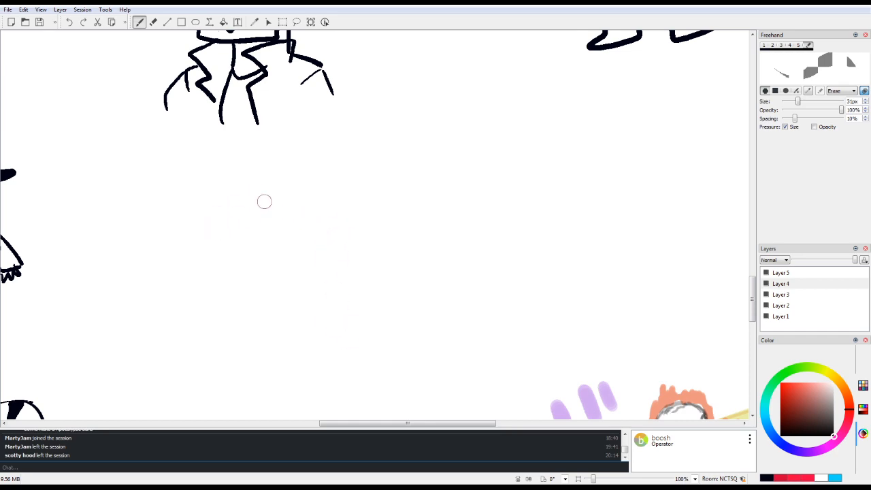
{"action": "key", "text": "1"}
{"action": "key", "text": "e"}
Step: At 53% zoom, draw a tilted oval with a narrow vertical slit pupil below the sunglasses-wearing character
{"action": "scroll", "coordinate": [374, 228], "scroll_direction": "down", "scroll_amount": 7}
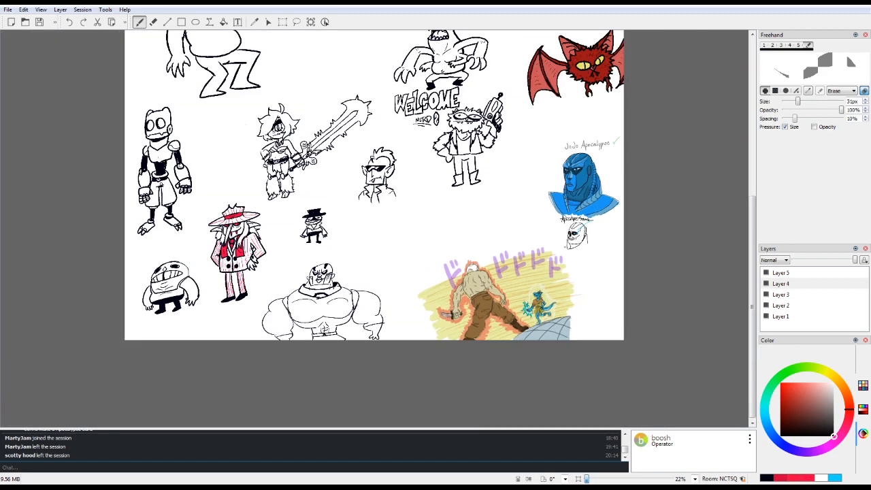
{"action": "scroll", "coordinate": [374, 222], "scroll_direction": "up", "scroll_amount": 5}
{"action": "key", "text": "1"}
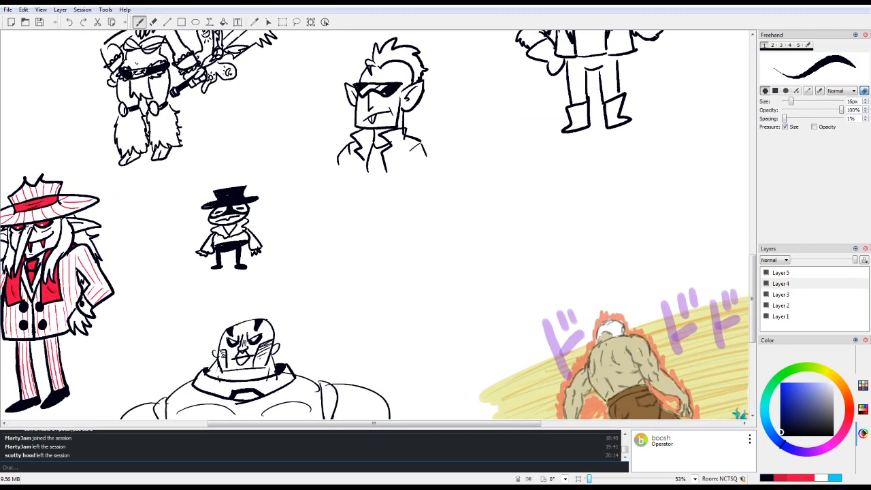
{"action": "mouse_move", "coordinate": [391, 287]}
{"action": "left_mouse_down"}
{"action": "mouse_move", "coordinate": [433, 266]}
{"action": "mouse_move", "coordinate": [382, 286]}
{"action": "mouse_move", "coordinate": [428, 275]}
{"action": "mouse_move", "coordinate": [388, 288]}
{"action": "mouse_move", "coordinate": [403, 275]}
{"action": "left_mouse_up"}
{"action": "left_click_drag", "start_coordinate": [397, 240], "coordinate": [404, 276]}
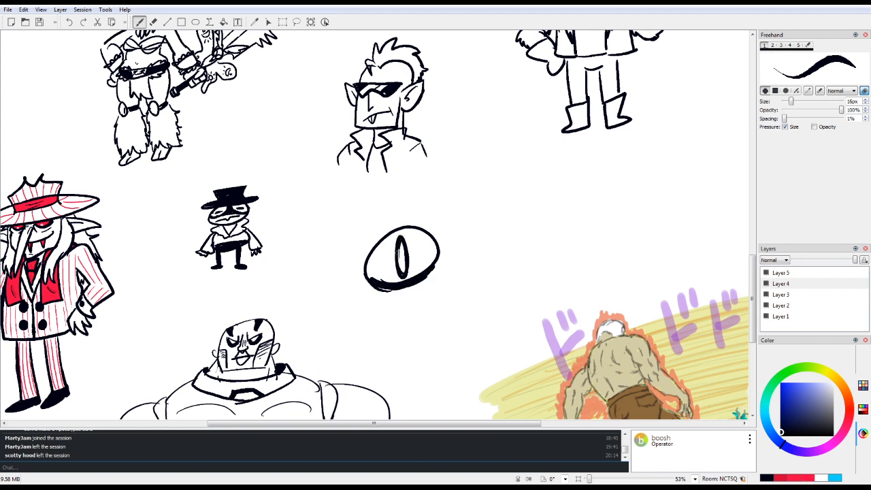
Step: Thicken the lower rim of the slit-pupil eye and draw a slanted mouth with jagged teeth beneath it
{"action": "mouse_move", "coordinate": [399, 242]}
{"action": "left_mouse_down"}
{"action": "mouse_move", "coordinate": [404, 276]}
{"action": "mouse_move", "coordinate": [378, 281]}
{"action": "mouse_move", "coordinate": [369, 259]}
{"action": "mouse_move", "coordinate": [369, 280]}
{"action": "mouse_move", "coordinate": [387, 289]}
{"action": "left_mouse_up"}
{"action": "mouse_move", "coordinate": [438, 261]}
{"action": "left_mouse_down"}
{"action": "mouse_move", "coordinate": [388, 289]}
{"action": "mouse_move", "coordinate": [415, 292]}
{"action": "left_mouse_up"}
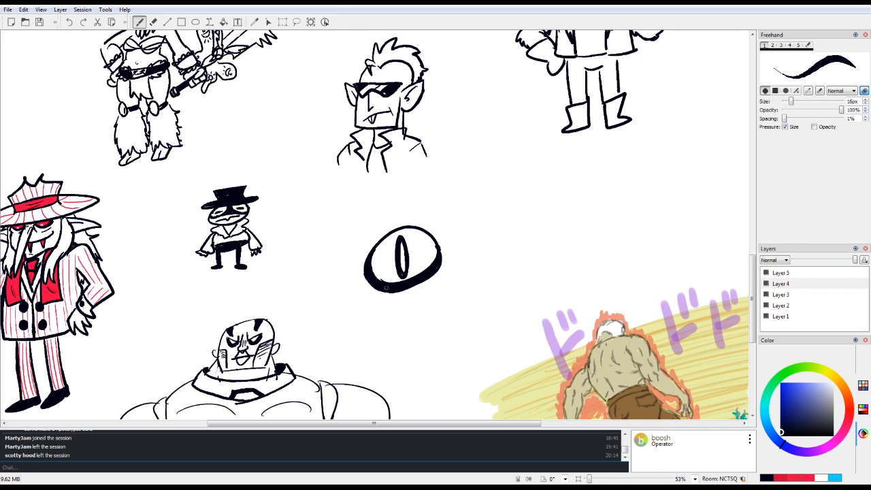
{"action": "mouse_move", "coordinate": [368, 335]}
{"action": "left_mouse_down"}
{"action": "mouse_move", "coordinate": [434, 300]}
{"action": "mouse_move", "coordinate": [374, 335]}
{"action": "mouse_move", "coordinate": [379, 317]}
{"action": "mouse_move", "coordinate": [383, 325]}
{"action": "left_mouse_up"}
{"action": "mouse_move", "coordinate": [381, 318]}
{"action": "left_mouse_down"}
{"action": "mouse_move", "coordinate": [381, 336]}
{"action": "mouse_move", "coordinate": [412, 302]}
{"action": "left_mouse_up"}
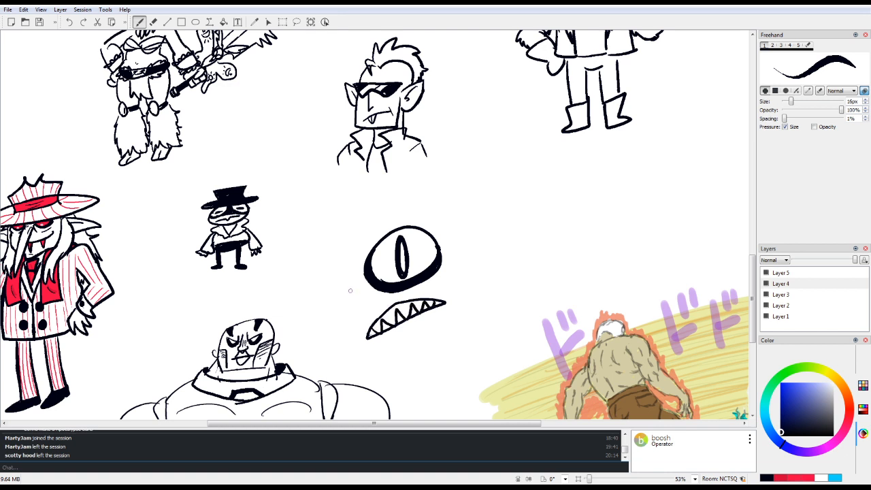
Step: Outline a lumpy head around the eye and mouth, and surround it with curved, flame-like hair locks
{"action": "mouse_move", "coordinate": [376, 206]}
{"action": "left_mouse_down"}
{"action": "mouse_move", "coordinate": [335, 310]}
{"action": "mouse_move", "coordinate": [457, 336]}
{"action": "mouse_move", "coordinate": [466, 281]}
{"action": "left_mouse_up"}
{"action": "mouse_move", "coordinate": [362, 213]}
{"action": "left_mouse_down"}
{"action": "mouse_move", "coordinate": [463, 241]}
{"action": "mouse_move", "coordinate": [456, 273]}
{"action": "mouse_move", "coordinate": [468, 279]}
{"action": "mouse_move", "coordinate": [492, 223]}
{"action": "mouse_move", "coordinate": [468, 276]}
{"action": "left_mouse_up"}
{"action": "mouse_move", "coordinate": [333, 295]}
{"action": "left_mouse_down"}
{"action": "mouse_move", "coordinate": [288, 347]}
{"action": "mouse_move", "coordinate": [331, 334]}
{"action": "left_mouse_up"}
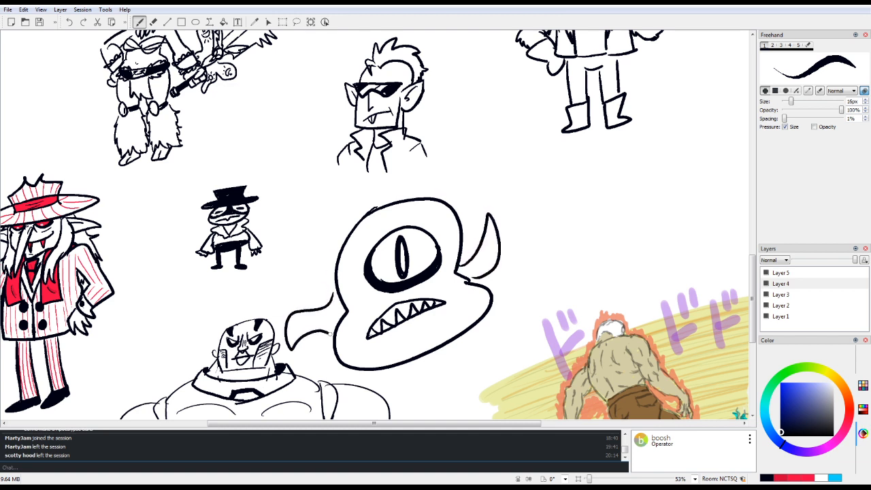
{"action": "mouse_move", "coordinate": [327, 261]}
{"action": "left_mouse_down"}
{"action": "mouse_move", "coordinate": [269, 287]}
{"action": "mouse_move", "coordinate": [333, 294]}
{"action": "left_mouse_up"}
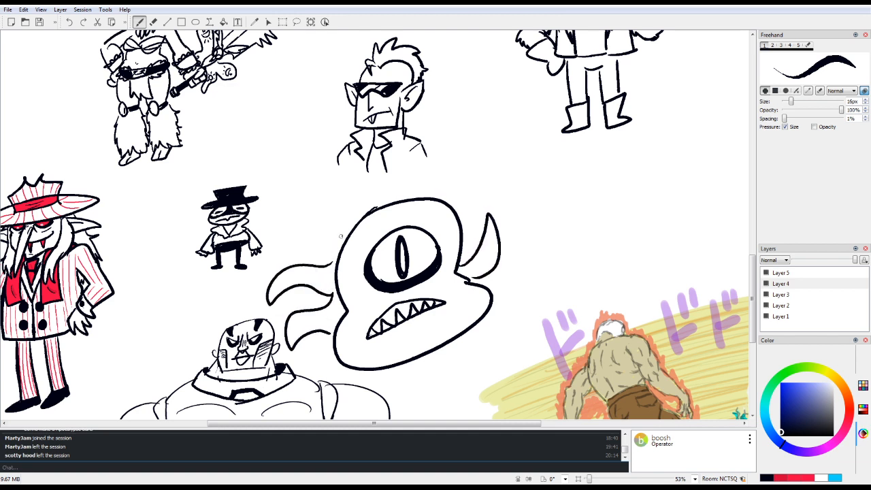
{"action": "mouse_move", "coordinate": [341, 236]}
{"action": "left_mouse_down"}
{"action": "mouse_move", "coordinate": [269, 225]}
{"action": "mouse_move", "coordinate": [330, 263]}
{"action": "mouse_move", "coordinate": [324, 215]}
{"action": "mouse_move", "coordinate": [359, 206]}
{"action": "mouse_move", "coordinate": [376, 180]}
{"action": "mouse_move", "coordinate": [419, 185]}
{"action": "left_mouse_up"}
{"action": "mouse_move", "coordinate": [453, 200]}
{"action": "left_mouse_down"}
{"action": "mouse_move", "coordinate": [478, 217]}
{"action": "mouse_move", "coordinate": [477, 249]}
{"action": "left_mouse_up"}
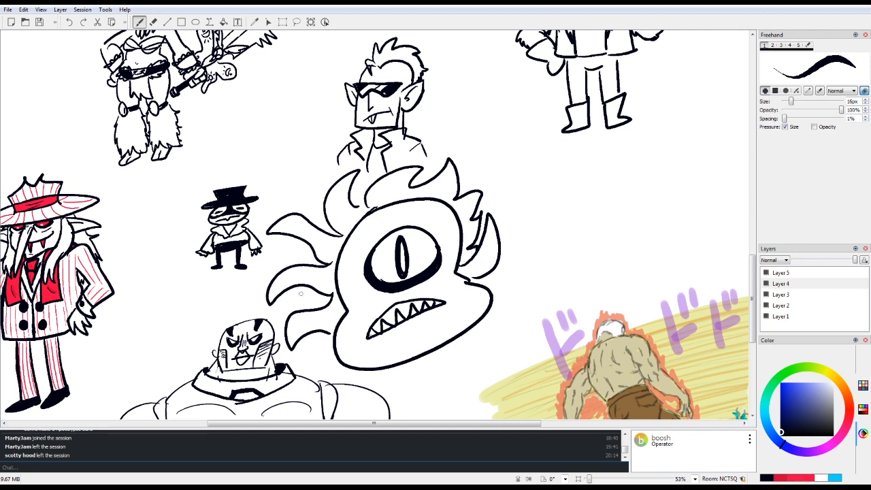
Step: Add small spikes between the larger hair locks and erase the stray inner lines where the locks overlap
{"action": "mouse_move", "coordinate": [310, 287]}
{"action": "left_mouse_down"}
{"action": "mouse_move", "coordinate": [294, 300]}
{"action": "mouse_move", "coordinate": [319, 311]}
{"action": "left_mouse_up"}
{"action": "left_click_drag", "start_coordinate": [310, 249], "coordinate": [299, 267]}
{"action": "mouse_move", "coordinate": [320, 231]}
{"action": "left_mouse_down"}
{"action": "mouse_move", "coordinate": [316, 214]}
{"action": "mouse_move", "coordinate": [329, 221]}
{"action": "mouse_move", "coordinate": [360, 185]}
{"action": "mouse_move", "coordinate": [365, 201]}
{"action": "left_mouse_up"}
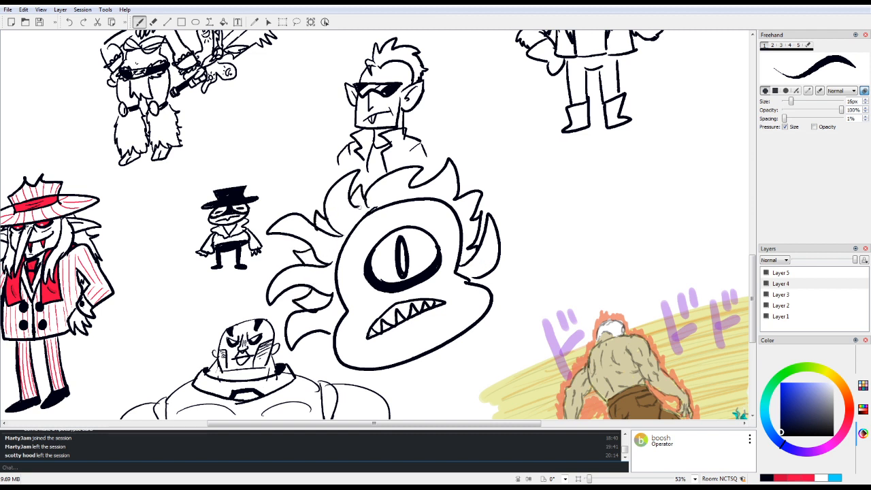
{"action": "key", "text": "e"}
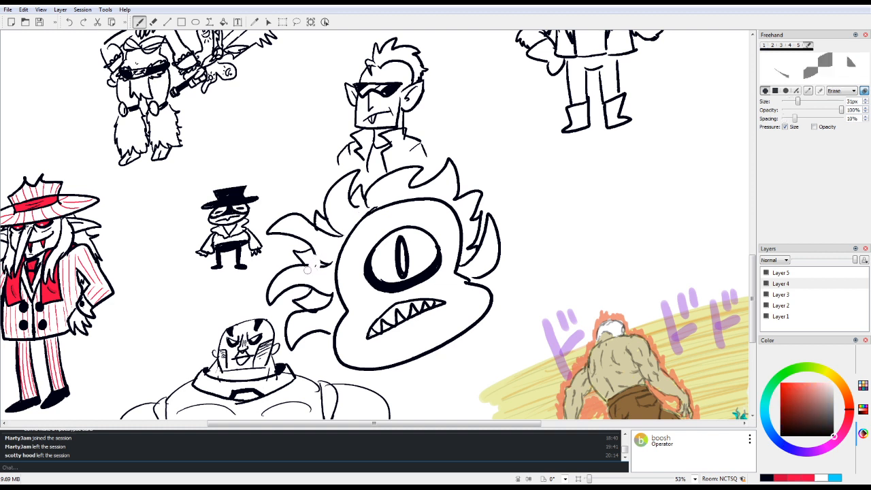
{"action": "mouse_move", "coordinate": [319, 251]}
{"action": "left_mouse_down"}
{"action": "mouse_move", "coordinate": [334, 313]}
{"action": "mouse_move", "coordinate": [322, 284]}
{"action": "mouse_move", "coordinate": [314, 314]}
{"action": "mouse_move", "coordinate": [325, 298]}
{"action": "mouse_move", "coordinate": [319, 283]}
{"action": "mouse_move", "coordinate": [328, 306]}
{"action": "left_mouse_up"}
{"action": "mouse_move", "coordinate": [319, 230]}
{"action": "left_mouse_down"}
{"action": "mouse_move", "coordinate": [321, 238]}
{"action": "mouse_move", "coordinate": [336, 226]}
{"action": "mouse_move", "coordinate": [338, 299]}
{"action": "left_mouse_up"}
{"action": "left_click", "coordinate": [331, 263]}
{"action": "left_click_drag", "start_coordinate": [353, 206], "coordinate": [363, 209]}
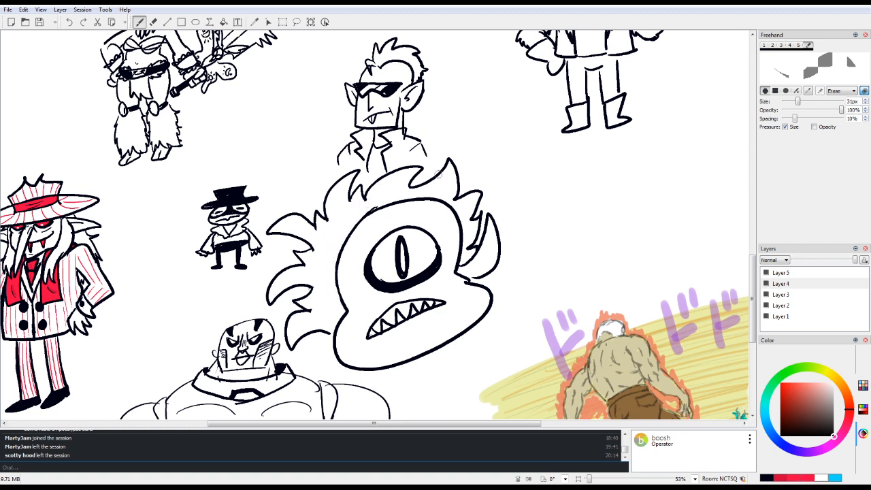
Step: Redraw the cheek below the pointed hair lock closer to the mouth, and erase the old bulging cheek outline
{"action": "mouse_move", "coordinate": [466, 263]}
{"action": "left_mouse_down"}
{"action": "mouse_move", "coordinate": [458, 278]}
{"action": "mouse_move", "coordinate": [467, 279]}
{"action": "left_mouse_up"}
{"action": "key", "text": "1"}
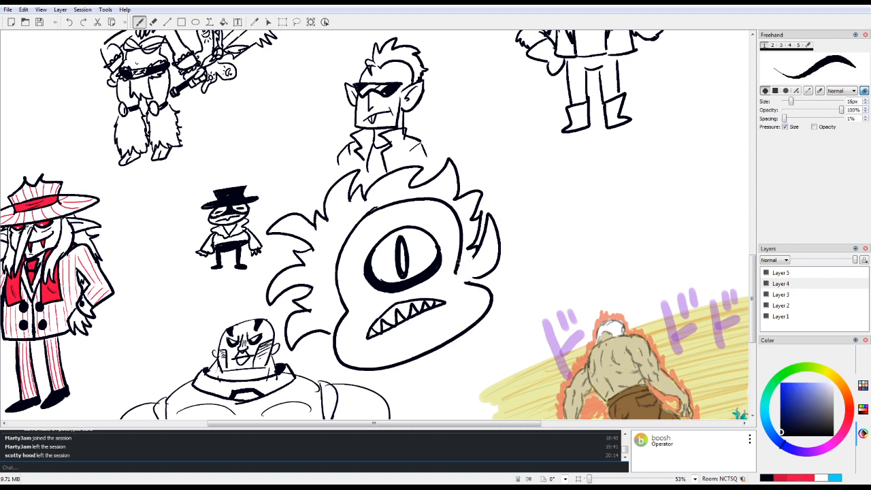
{"action": "mouse_move", "coordinate": [457, 270]}
{"action": "left_mouse_down"}
{"action": "mouse_move", "coordinate": [474, 287]}
{"action": "mouse_move", "coordinate": [453, 284]}
{"action": "mouse_move", "coordinate": [474, 288]}
{"action": "mouse_move", "coordinate": [463, 285]}
{"action": "mouse_move", "coordinate": [472, 289]}
{"action": "mouse_move", "coordinate": [469, 335]}
{"action": "left_mouse_up"}
{"action": "key", "text": "5"}
{"action": "mouse_move", "coordinate": [460, 279]}
{"action": "left_mouse_down"}
{"action": "mouse_move", "coordinate": [488, 301]}
{"action": "mouse_move", "coordinate": [467, 283]}
{"action": "mouse_move", "coordinate": [486, 310]}
{"action": "mouse_move", "coordinate": [485, 302]}
{"action": "mouse_move", "coordinate": [468, 336]}
{"action": "left_mouse_up"}
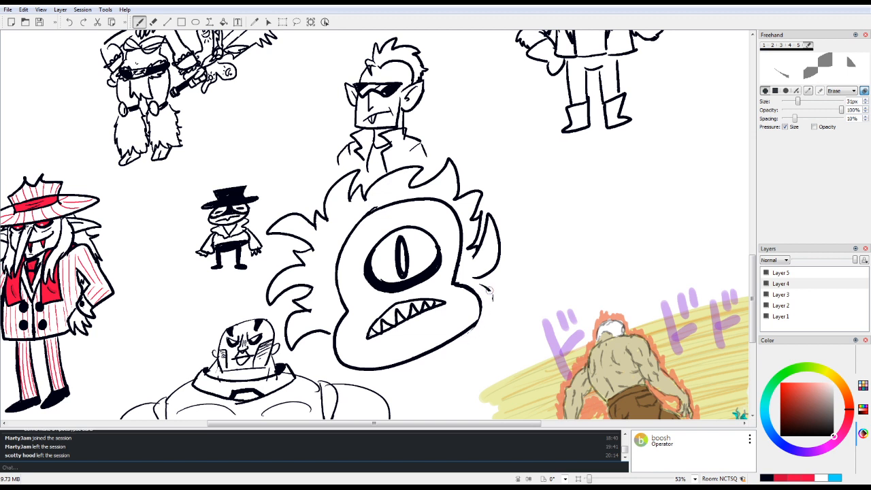
{"action": "mouse_move", "coordinate": [490, 293]}
{"action": "left_mouse_down"}
{"action": "mouse_move", "coordinate": [488, 280]}
{"action": "mouse_move", "coordinate": [479, 284]}
{"action": "left_mouse_up"}
{"action": "key", "text": "1"}
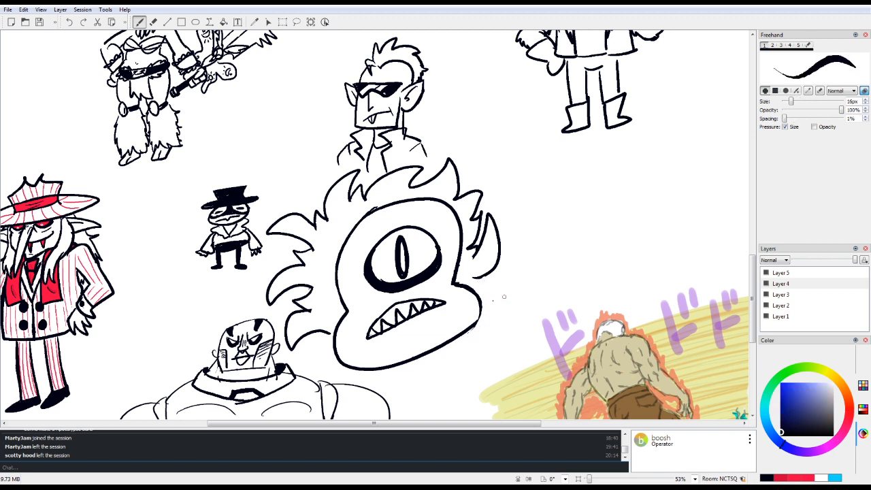
Step: Add a small rounded ear on each side of the head and a short lip line under the toothed mouth
{"action": "left_click_drag", "start_coordinate": [337, 301], "coordinate": [341, 323]}
{"action": "left_click_drag", "start_coordinate": [457, 270], "coordinate": [467, 288]}
{"action": "left_click_drag", "start_coordinate": [393, 335], "coordinate": [419, 328]}
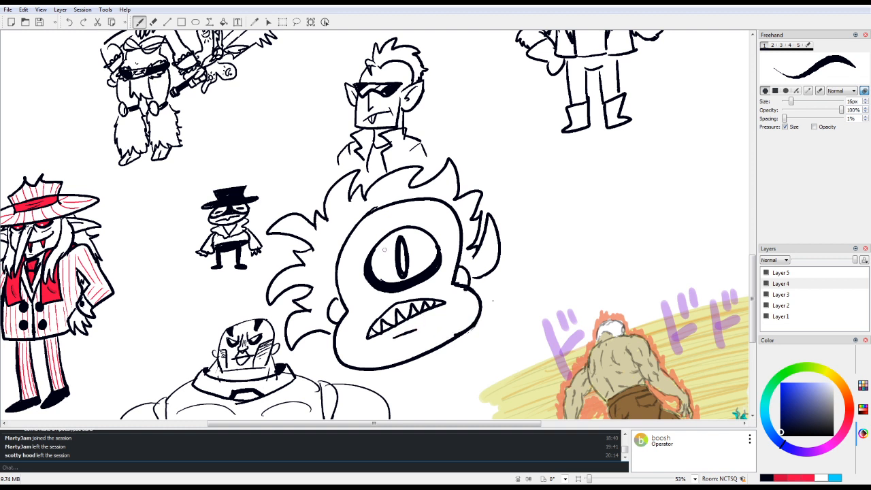
Step: Draw a heavy, angry brow above the single eye, and add dark accents along the head's sides and inside the ears
{"action": "mouse_move", "coordinate": [376, 217]}
{"action": "left_mouse_down"}
{"action": "mouse_move", "coordinate": [397, 206]}
{"action": "mouse_move", "coordinate": [418, 217]}
{"action": "mouse_move", "coordinate": [397, 218]}
{"action": "mouse_move", "coordinate": [423, 203]}
{"action": "mouse_move", "coordinate": [379, 205]}
{"action": "mouse_move", "coordinate": [423, 194]}
{"action": "mouse_move", "coordinate": [375, 206]}
{"action": "mouse_move", "coordinate": [394, 216]}
{"action": "mouse_move", "coordinate": [365, 215]}
{"action": "mouse_move", "coordinate": [354, 226]}
{"action": "mouse_move", "coordinate": [359, 217]}
{"action": "mouse_move", "coordinate": [434, 203]}
{"action": "mouse_move", "coordinate": [353, 225]}
{"action": "left_mouse_up"}
{"action": "key", "text": "6"}
{"action": "key", "text": "1"}
{"action": "left_click_drag", "start_coordinate": [352, 226], "coordinate": [343, 243]}
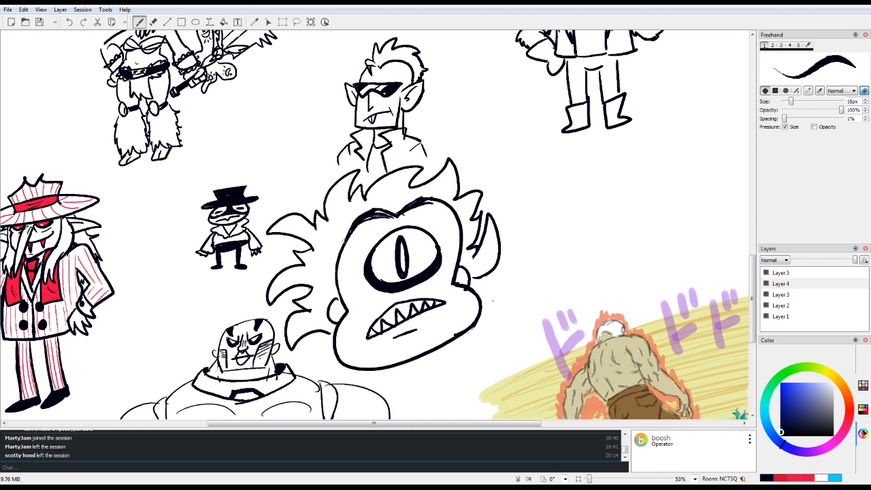
{"action": "left_click_drag", "start_coordinate": [340, 293], "coordinate": [340, 307]}
{"action": "left_click_drag", "start_coordinate": [337, 267], "coordinate": [334, 281]}
{"action": "left_click_drag", "start_coordinate": [460, 256], "coordinate": [444, 276]}
{"action": "left_click_drag", "start_coordinate": [464, 262], "coordinate": [457, 273]}
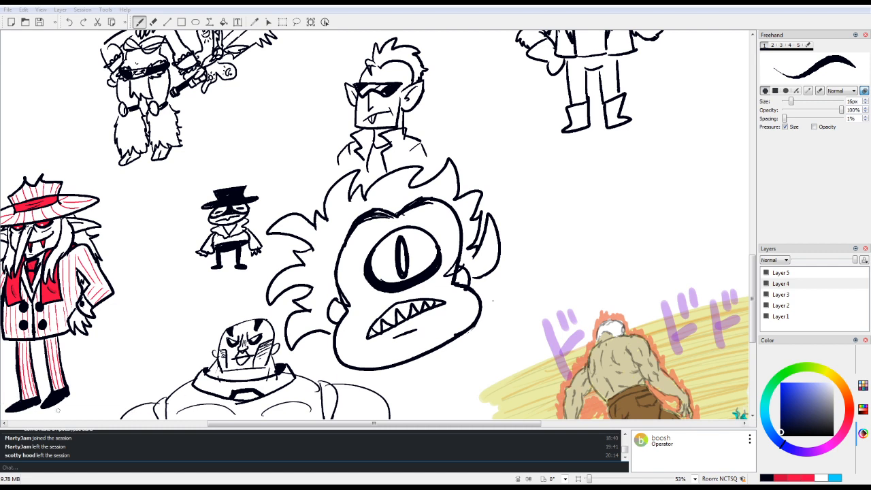
Step: Save the drawing with the one-eyed character added
{"action": "scroll", "coordinate": [493, 300], "scroll_direction": "down", "scroll_amount": 4}
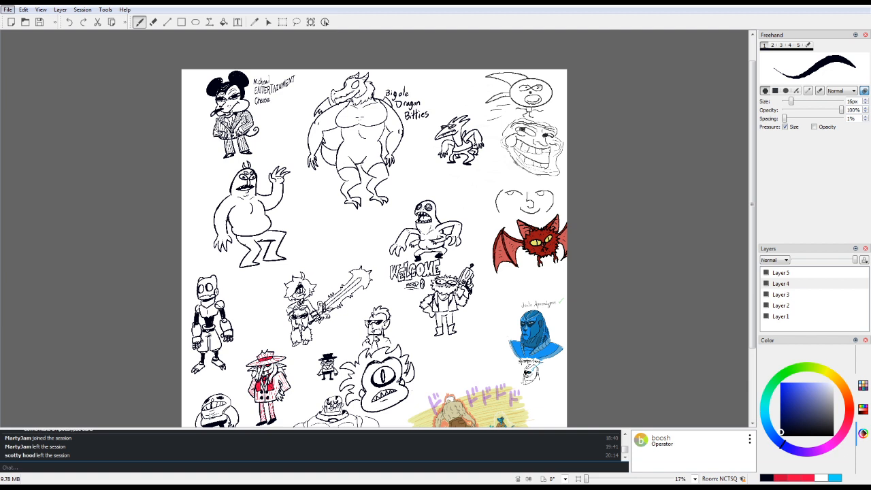
{"action": "key", "text": "alt+Tab"}
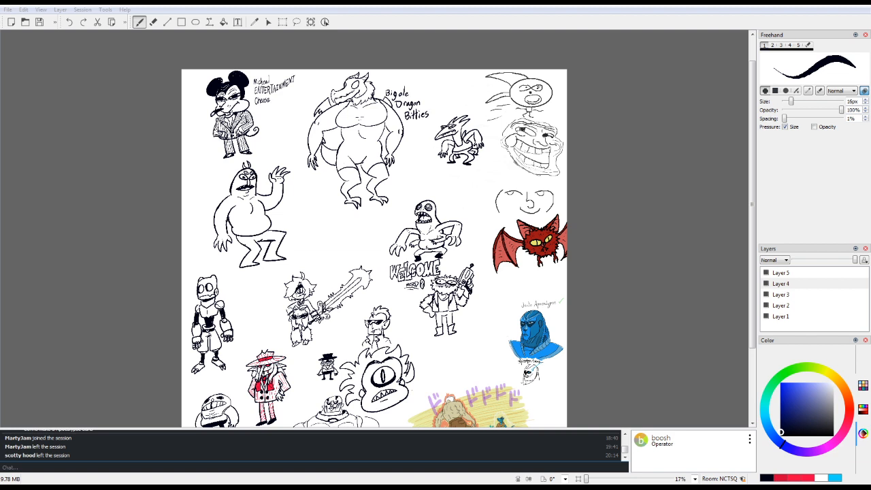
{"action": "key", "text": "Return"}
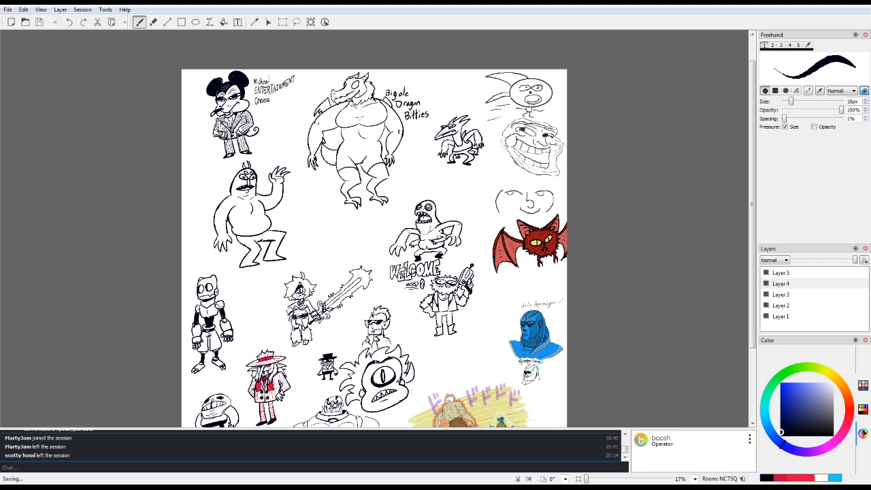